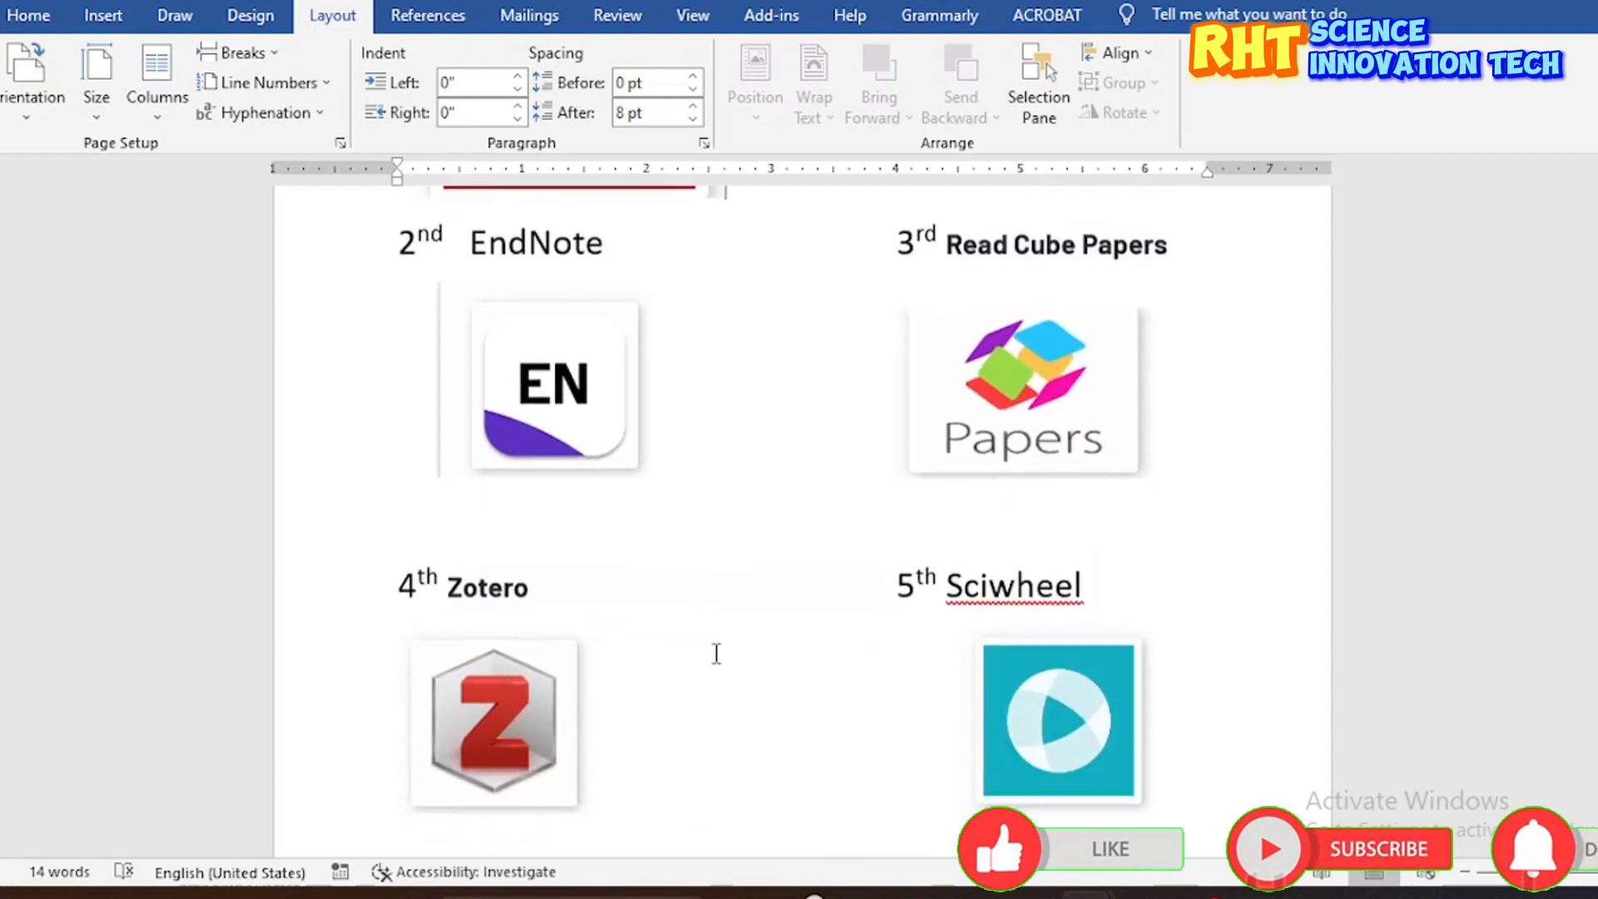
Step: Look over the list of reference management software, and switch to the "AI to predict stock price" document
scroll(714, 653, "up", 6)
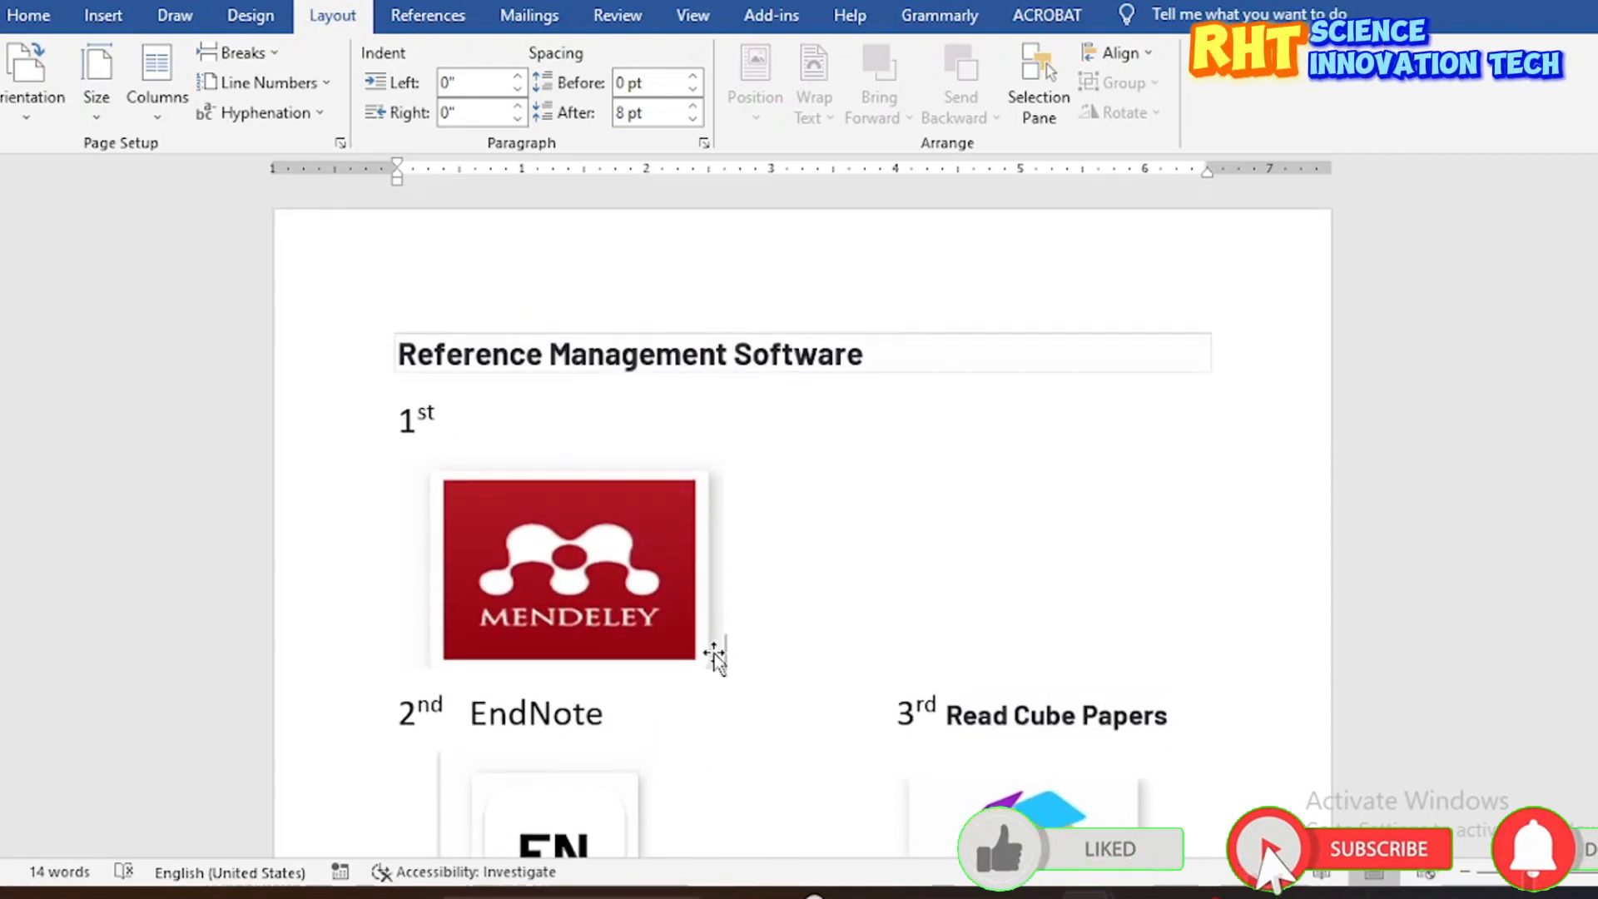
scroll(714, 656, "down", 3)
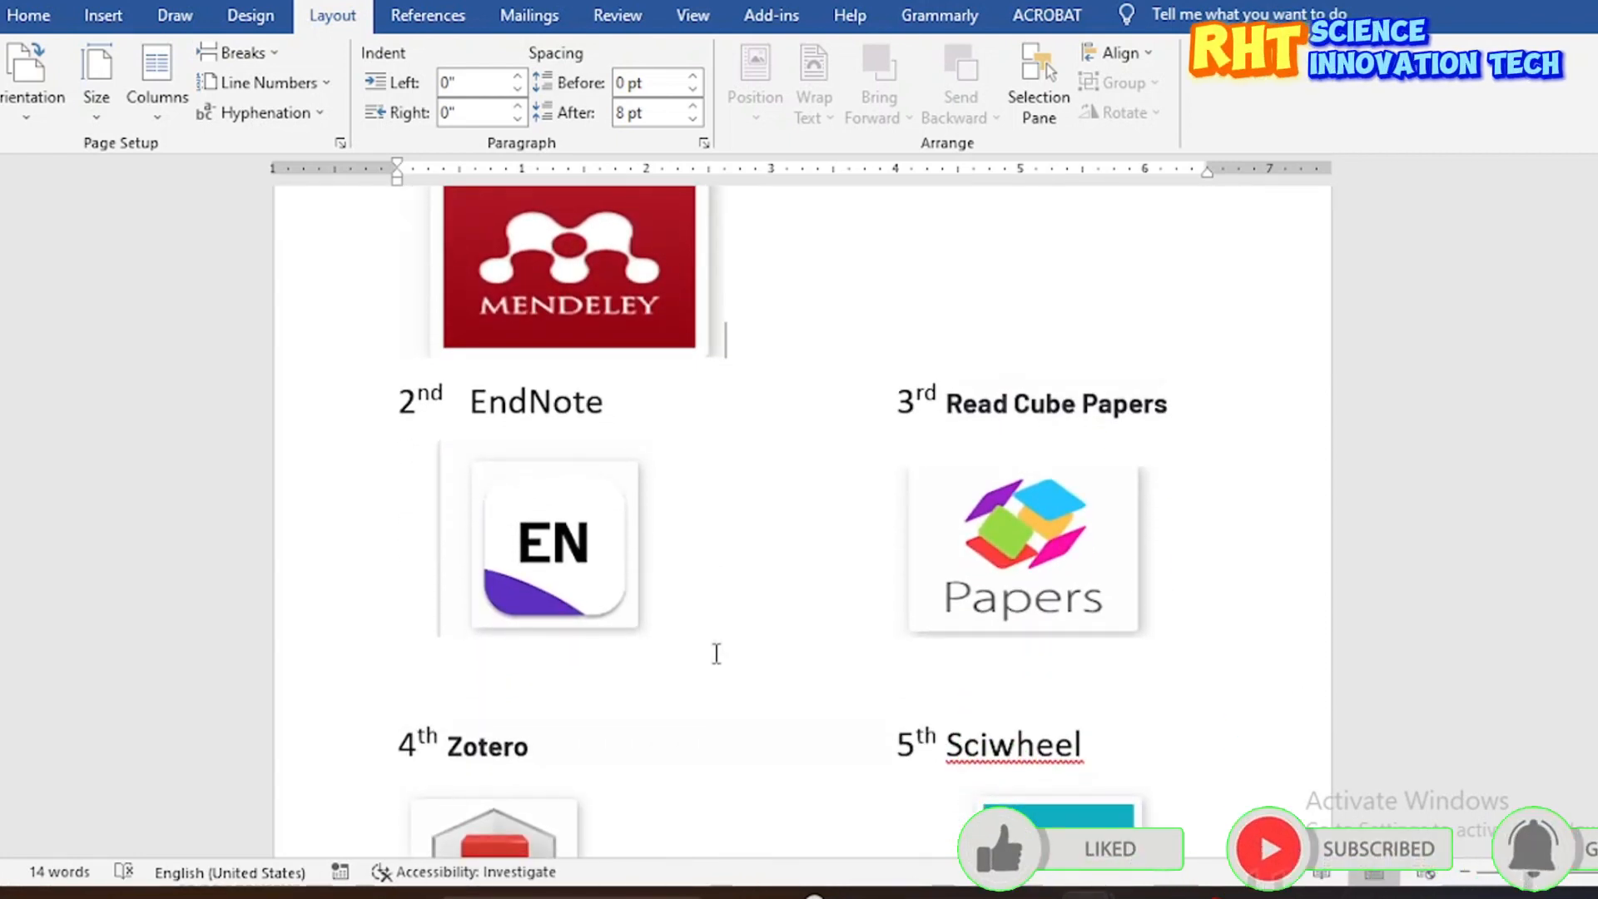
scroll(716, 653, "up", 2)
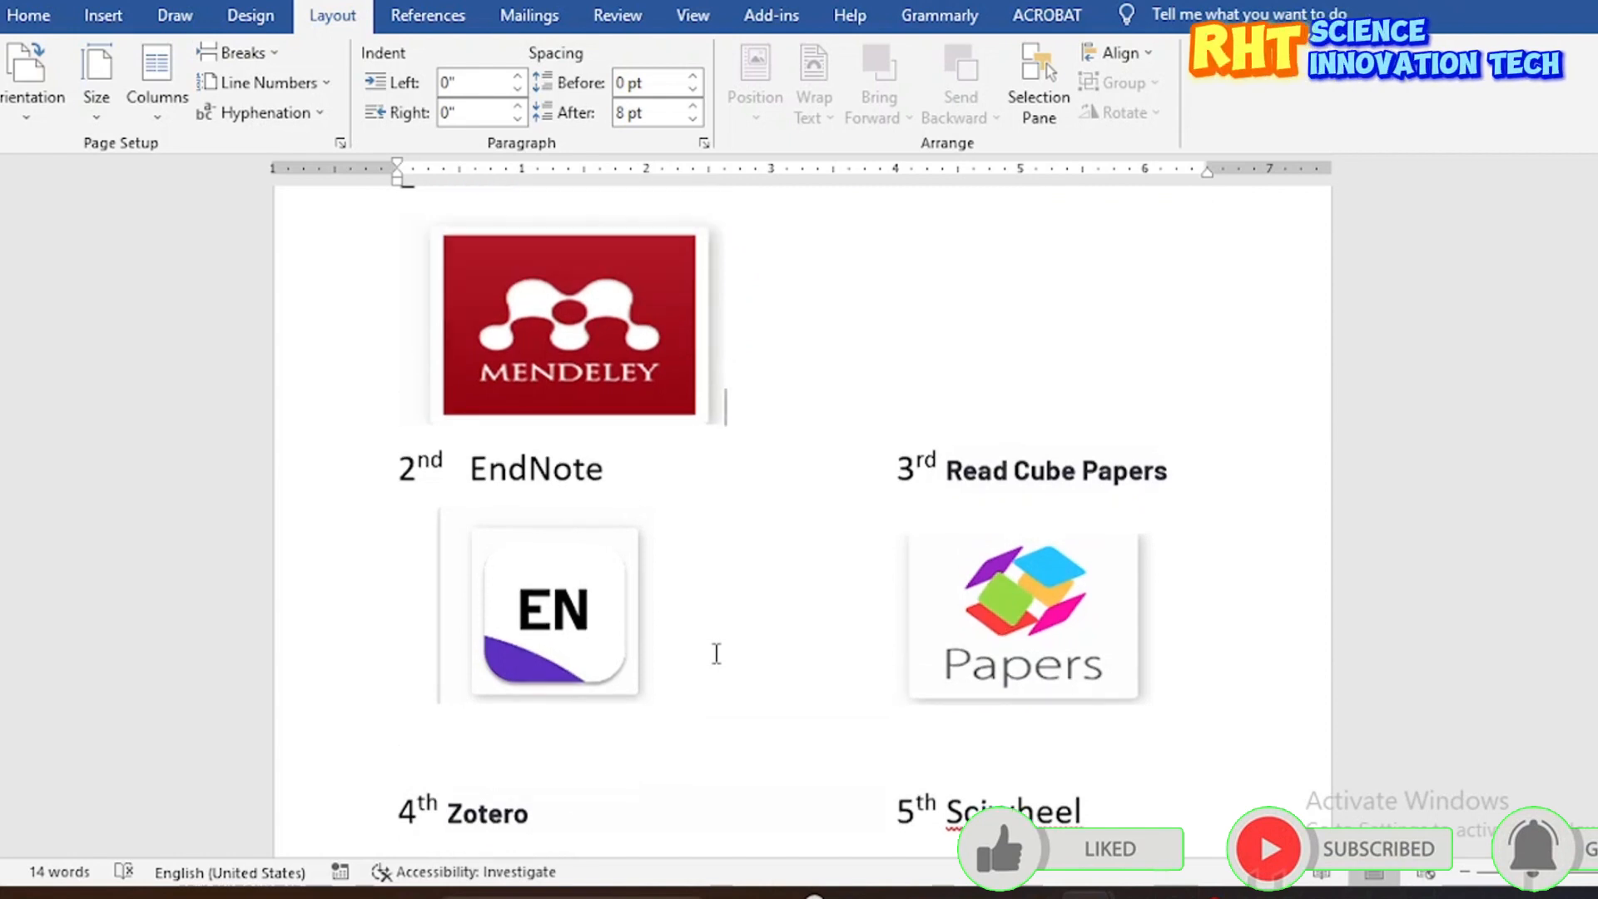
mouse_move(814, 892)
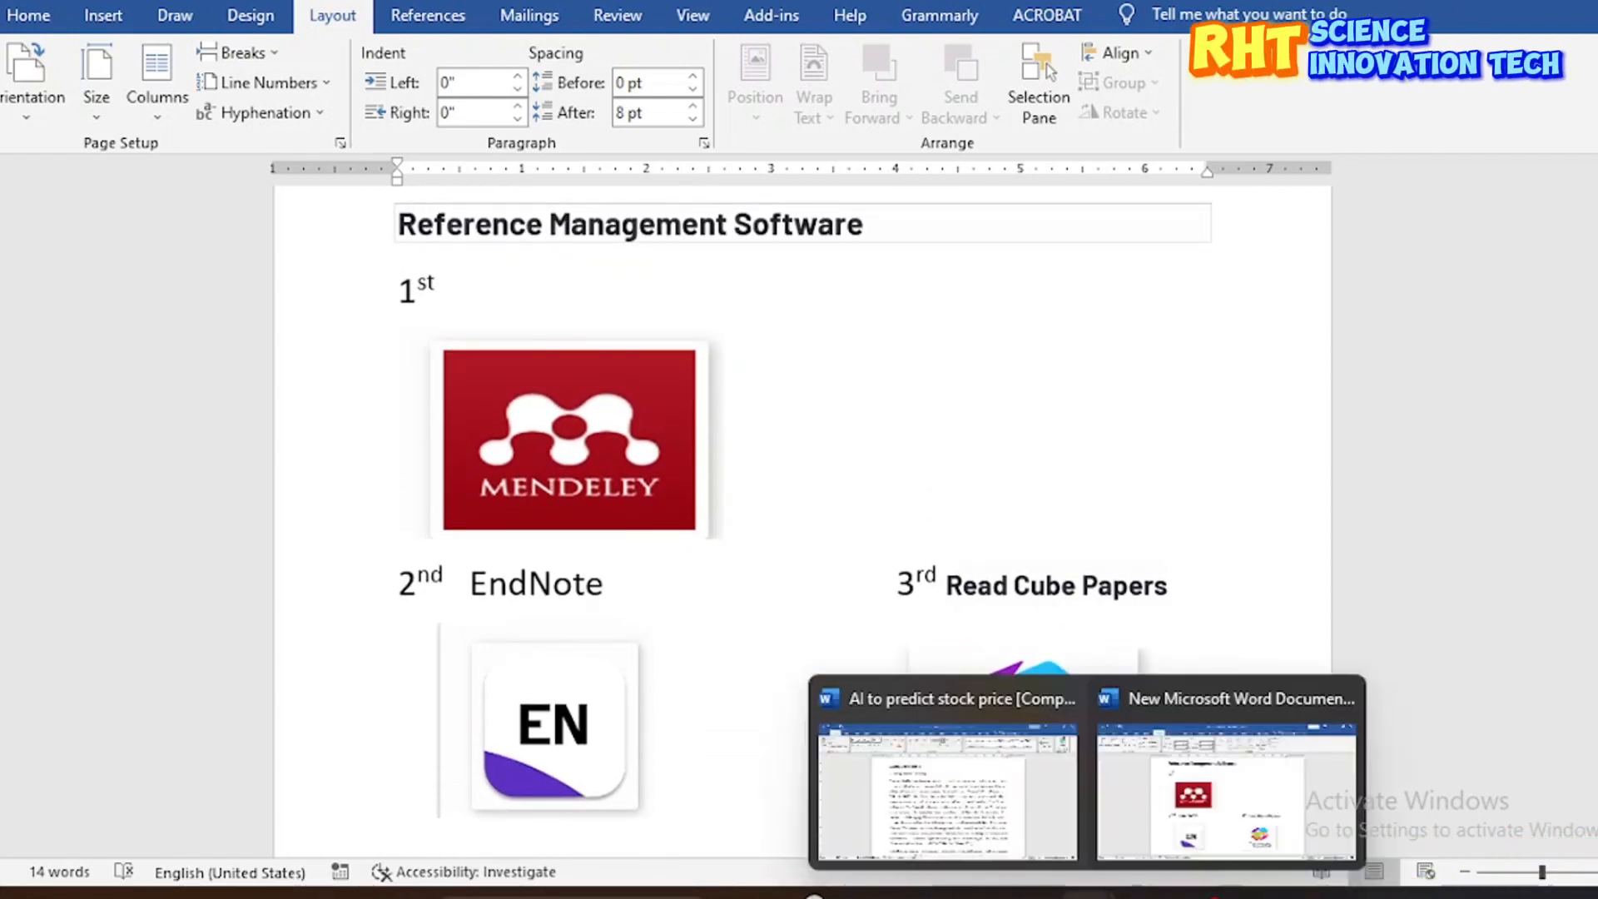
left_click(966, 795)
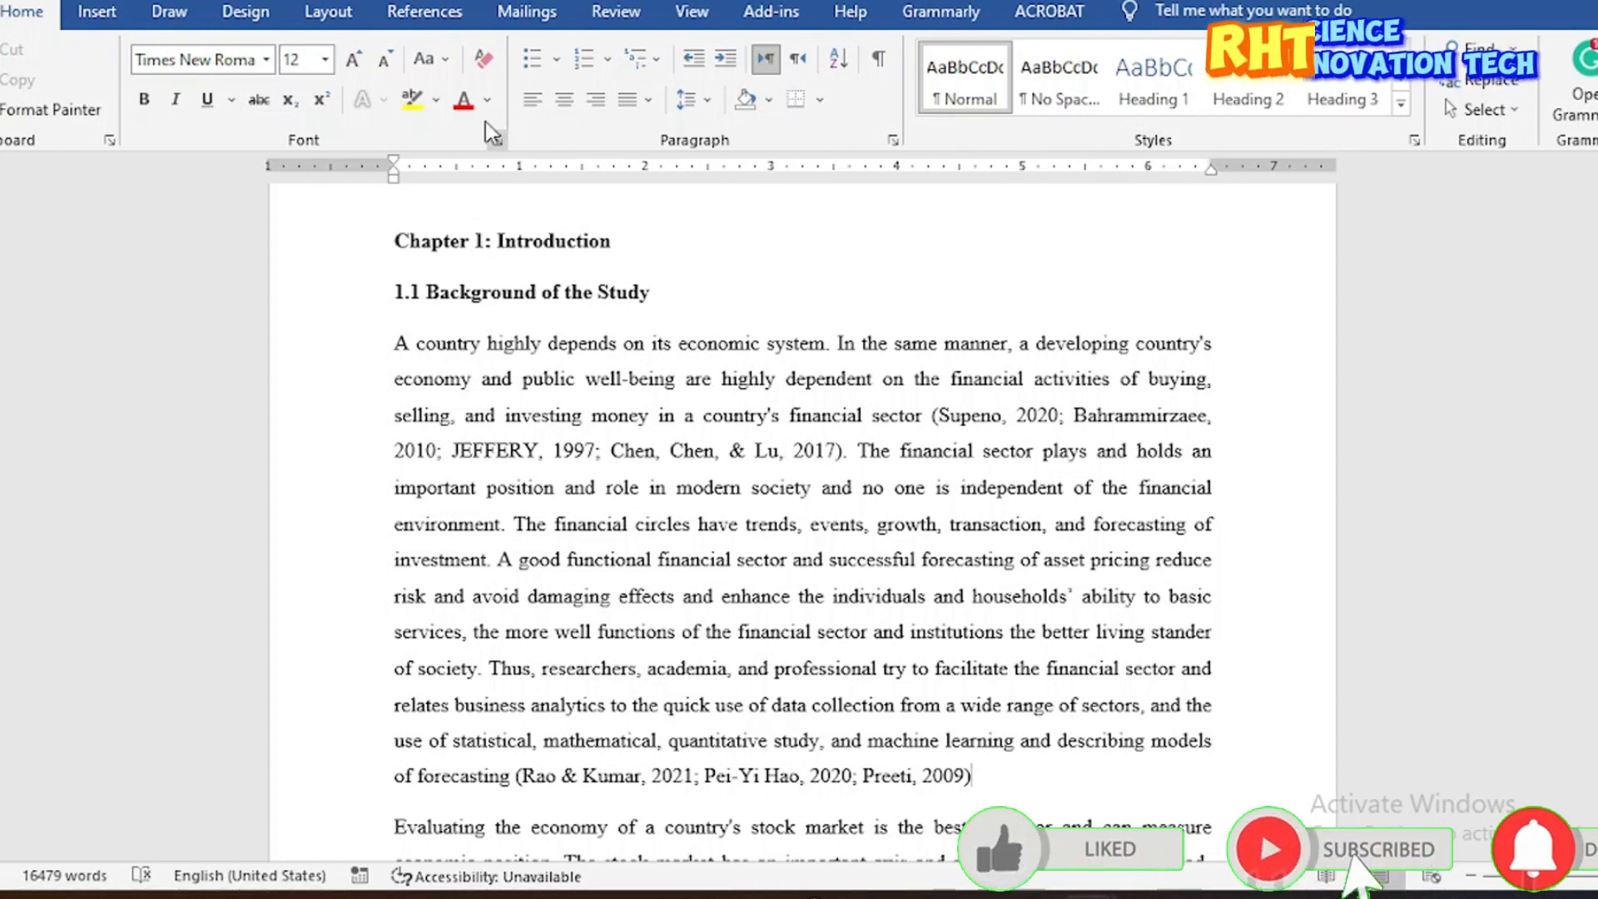
Step: Examine the bibliography fields of a new citation source for the Book, Book Section and Journal Article types, and cancel it
left_click(425, 11)
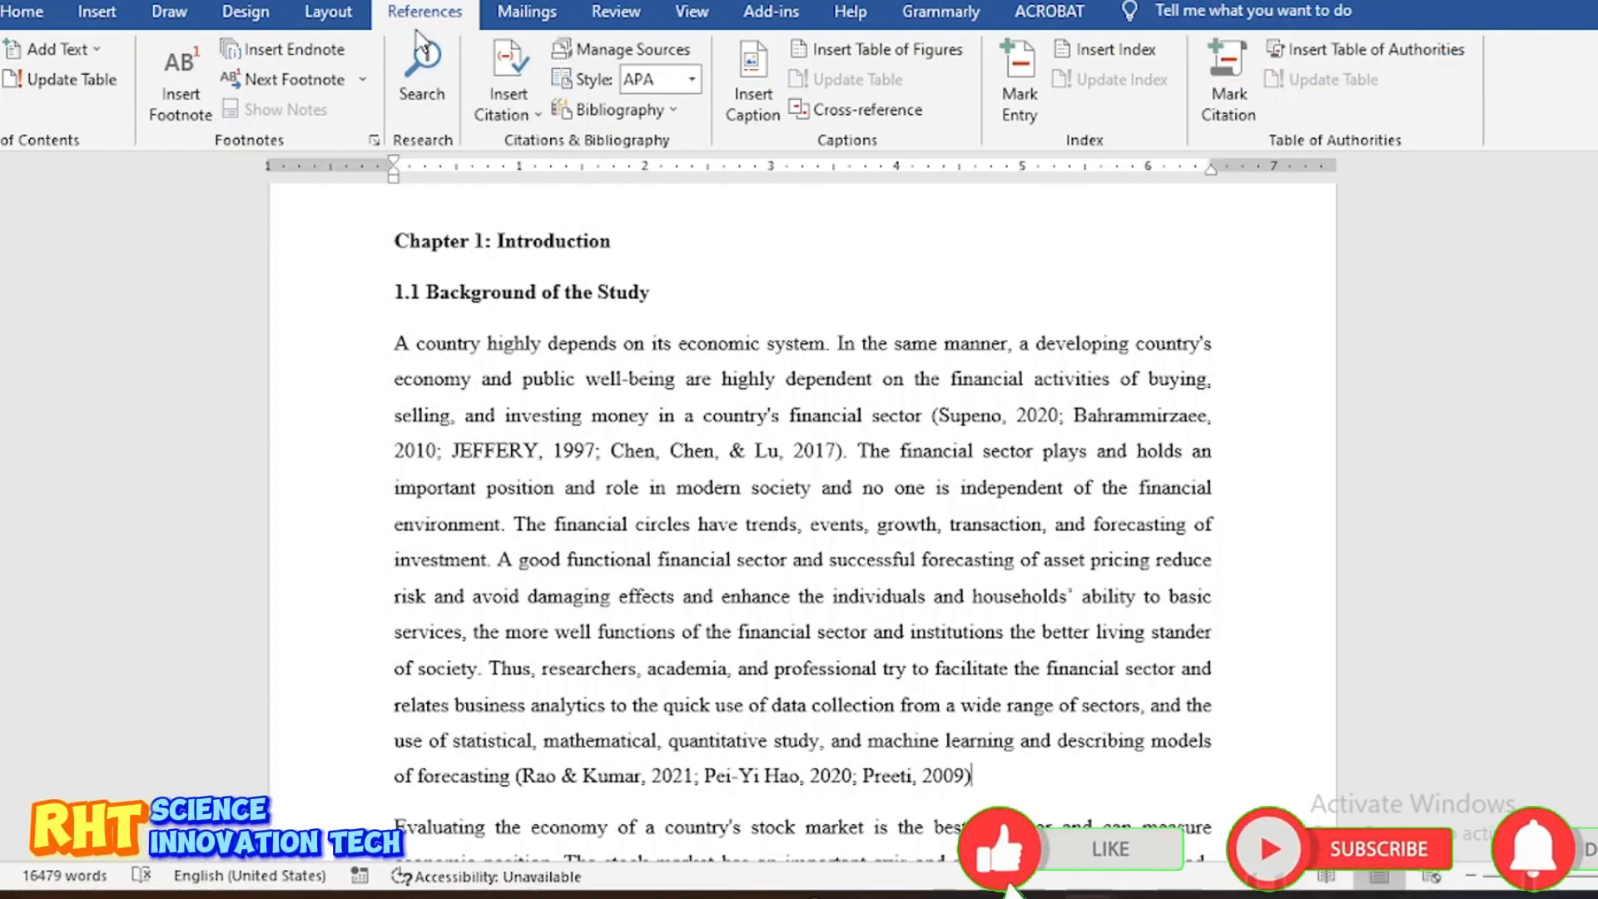
left_click(533, 117)
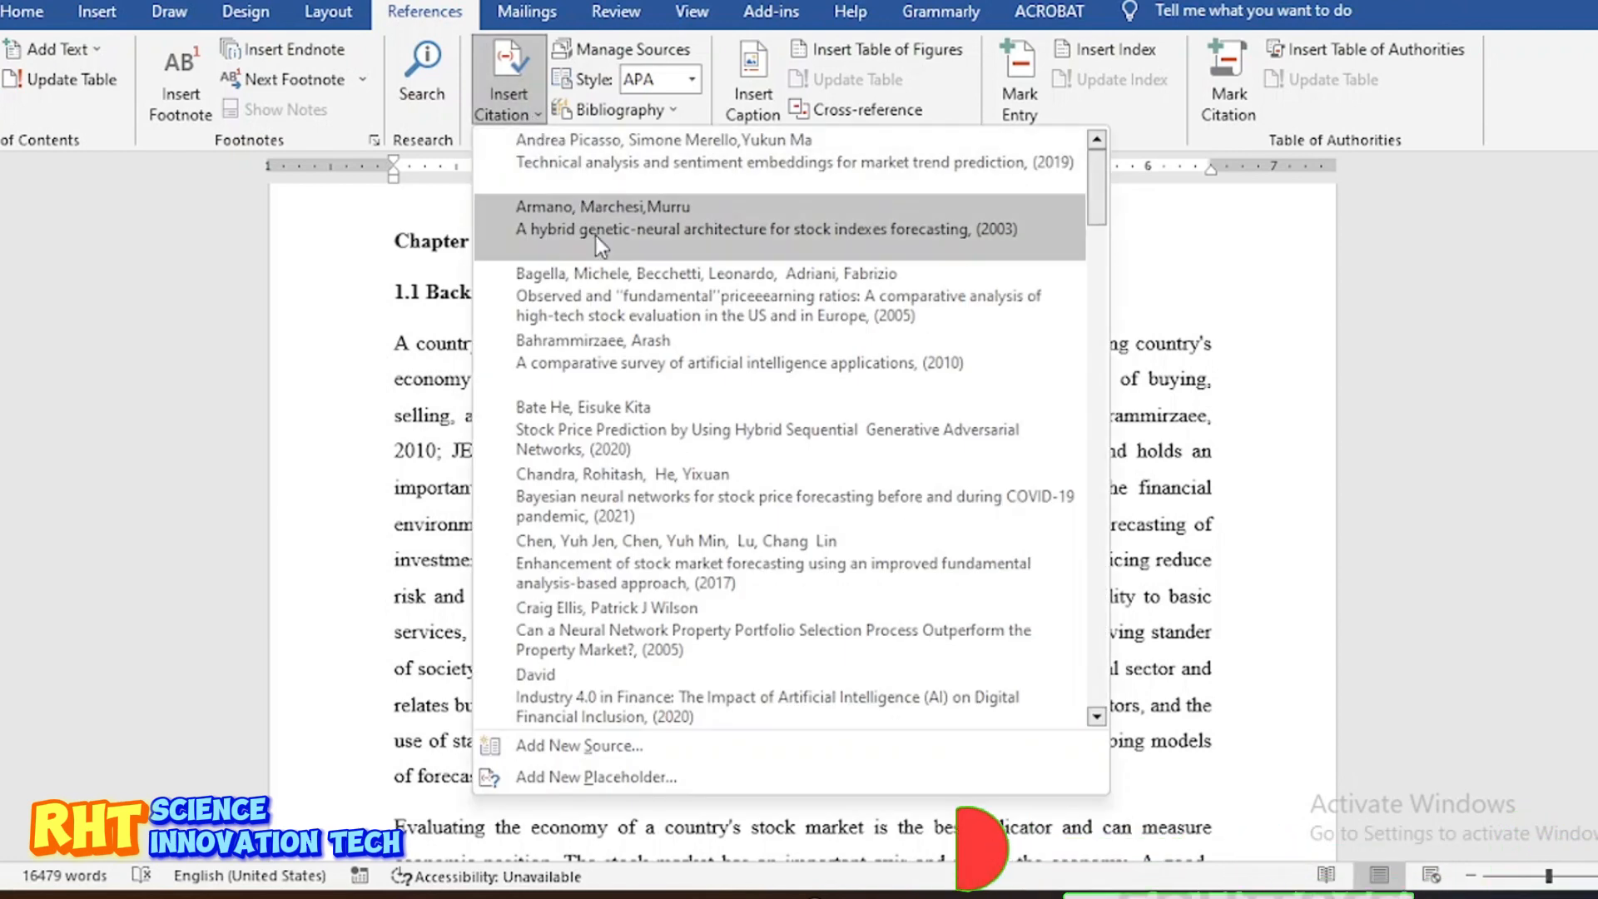
left_click(611, 747)
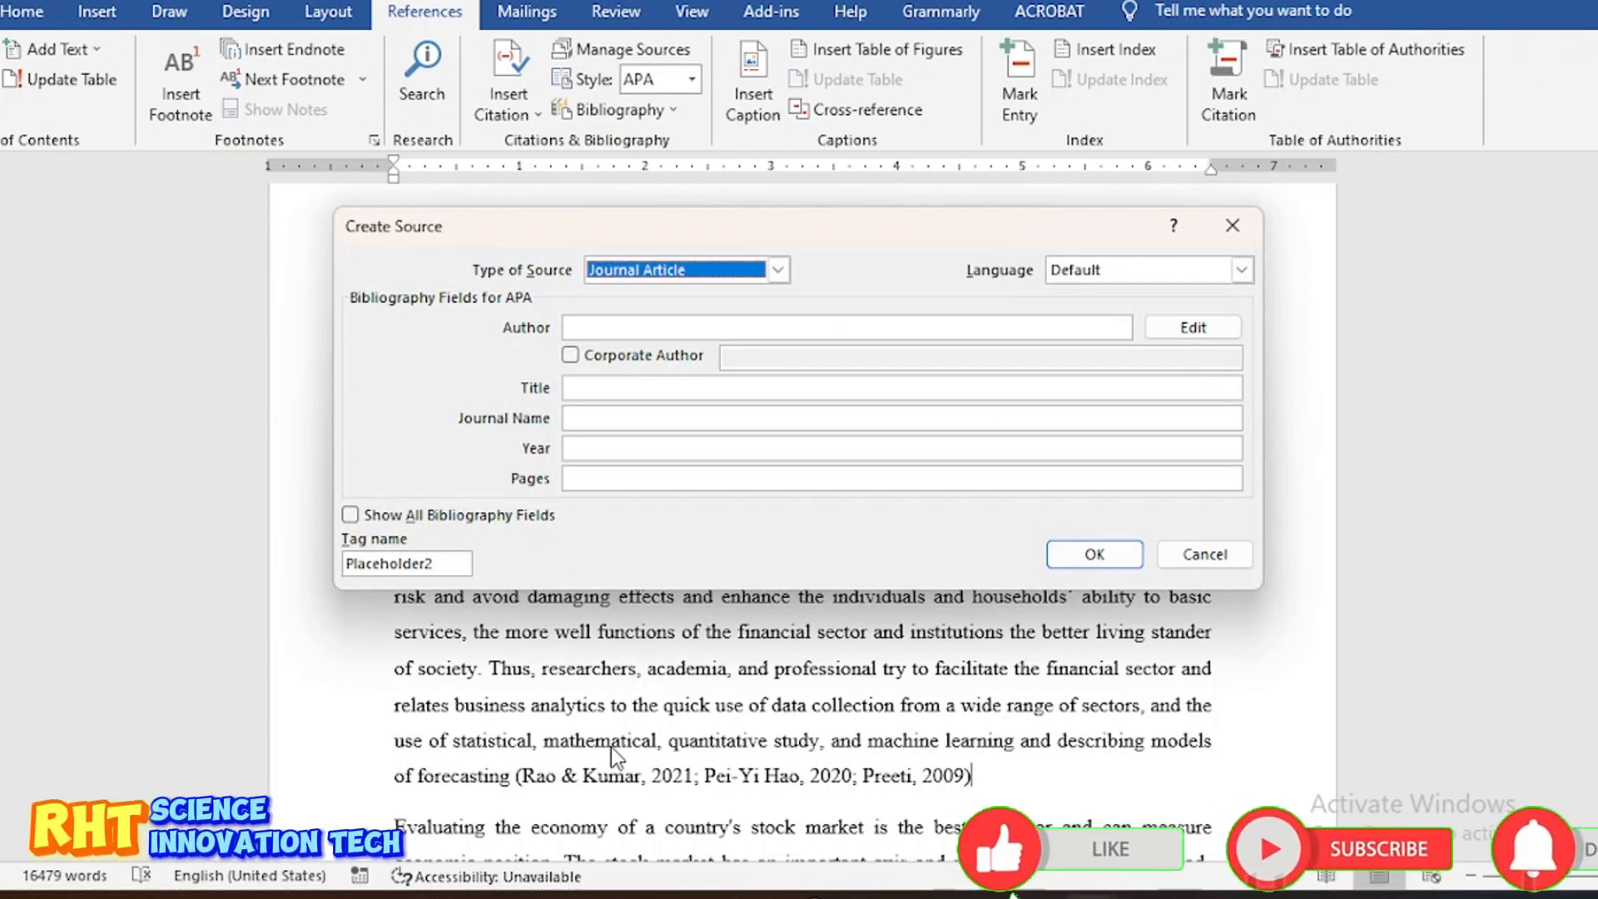
left_click(778, 271)
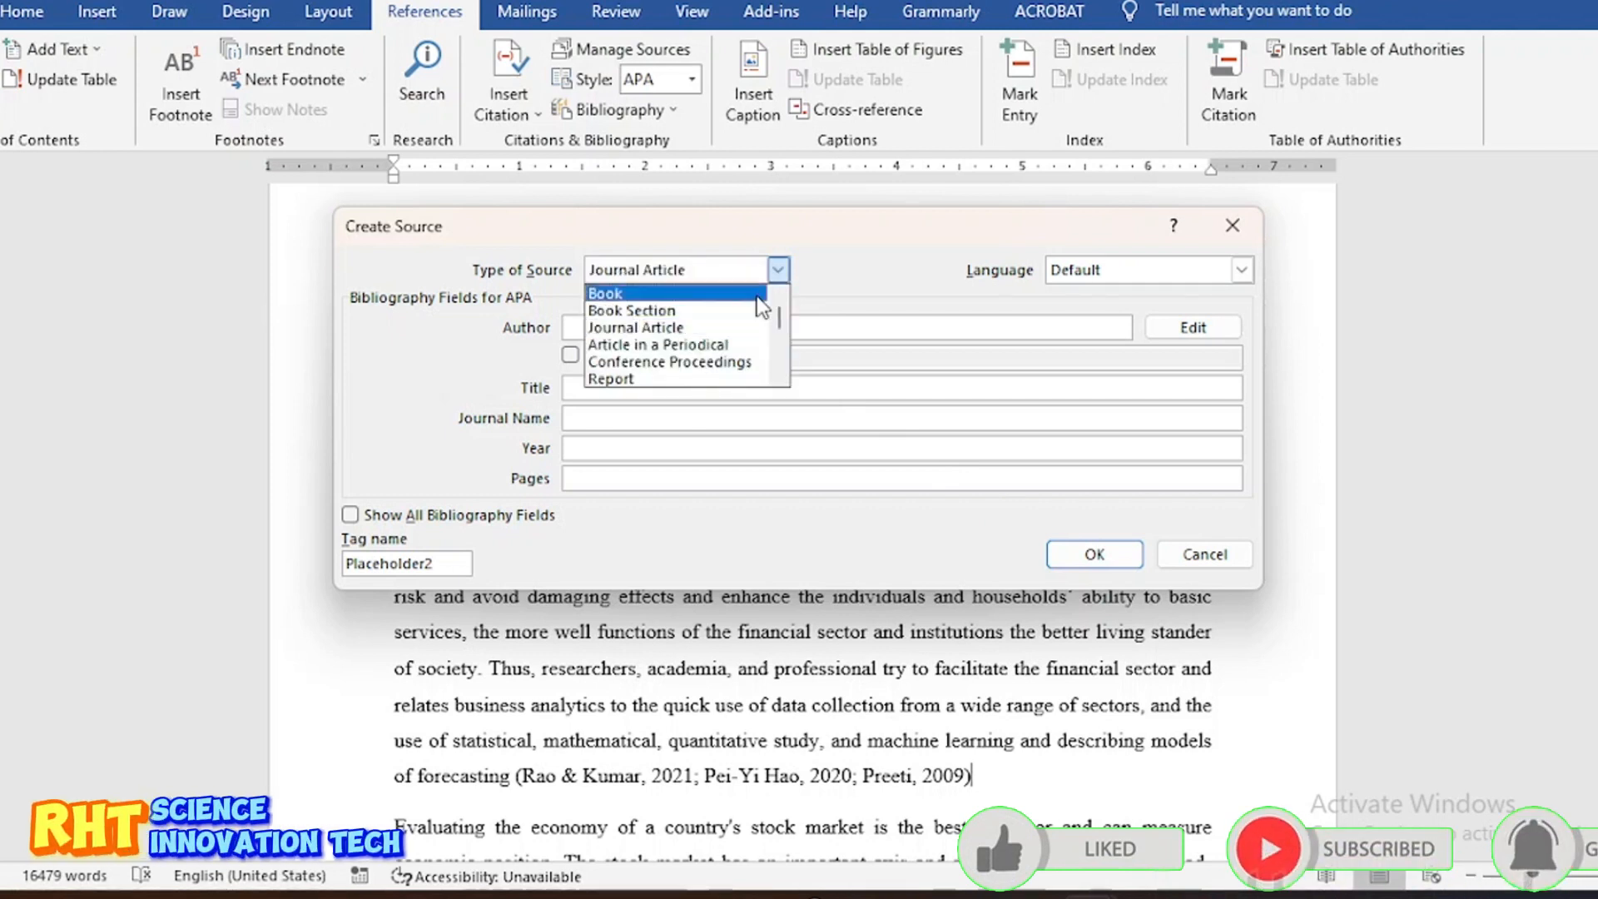
left_click(641, 294)
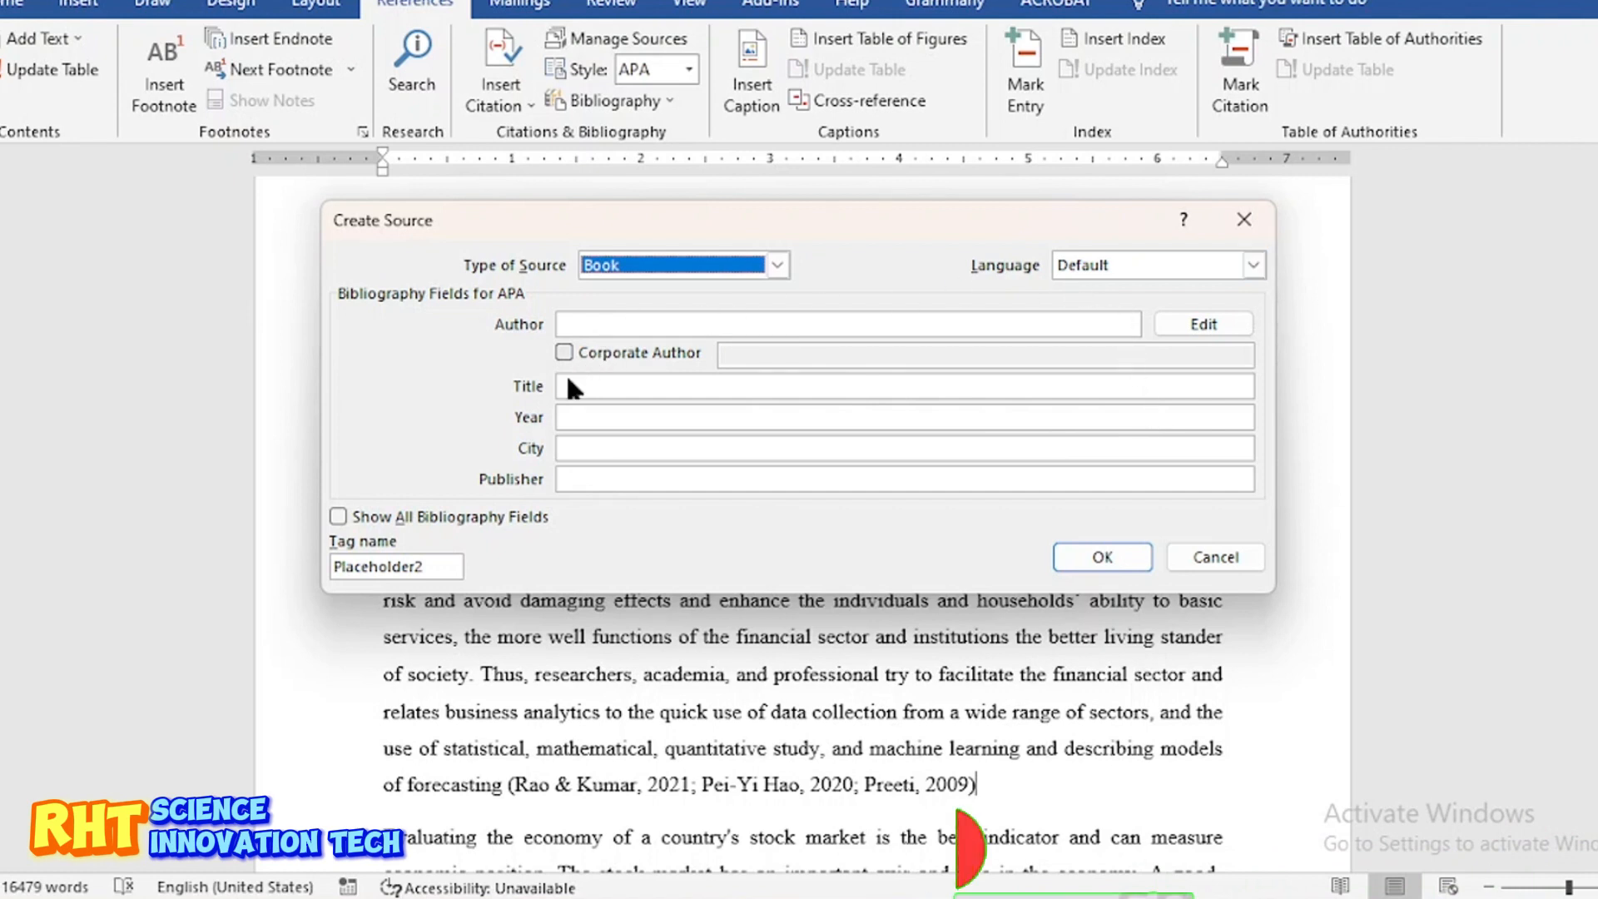
left_click(778, 267)
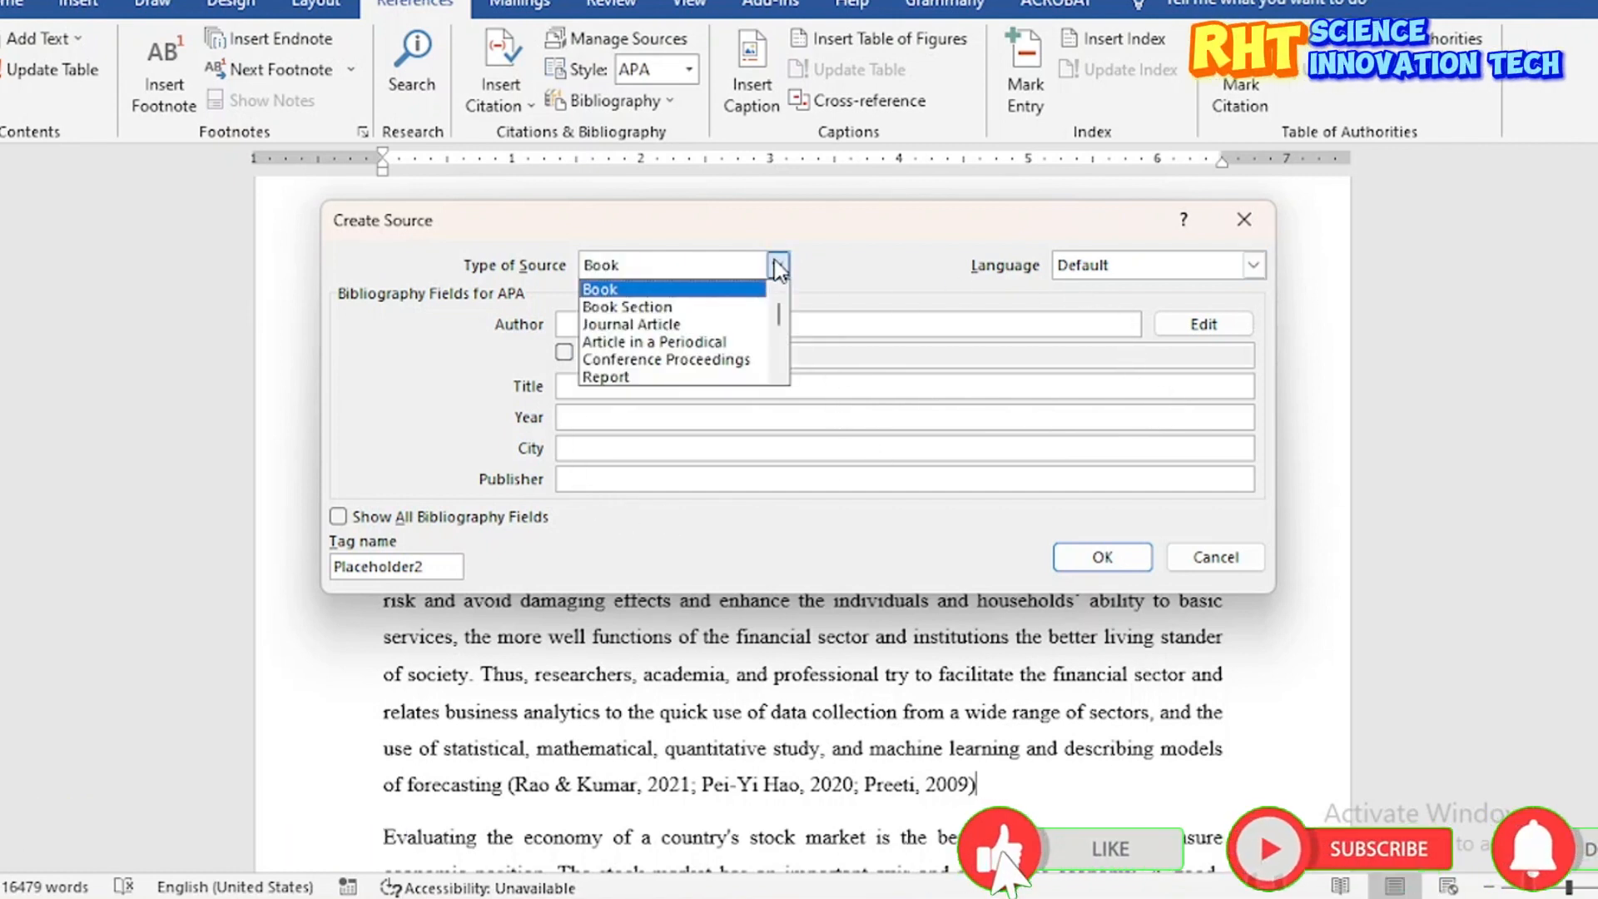
left_click(686, 307)
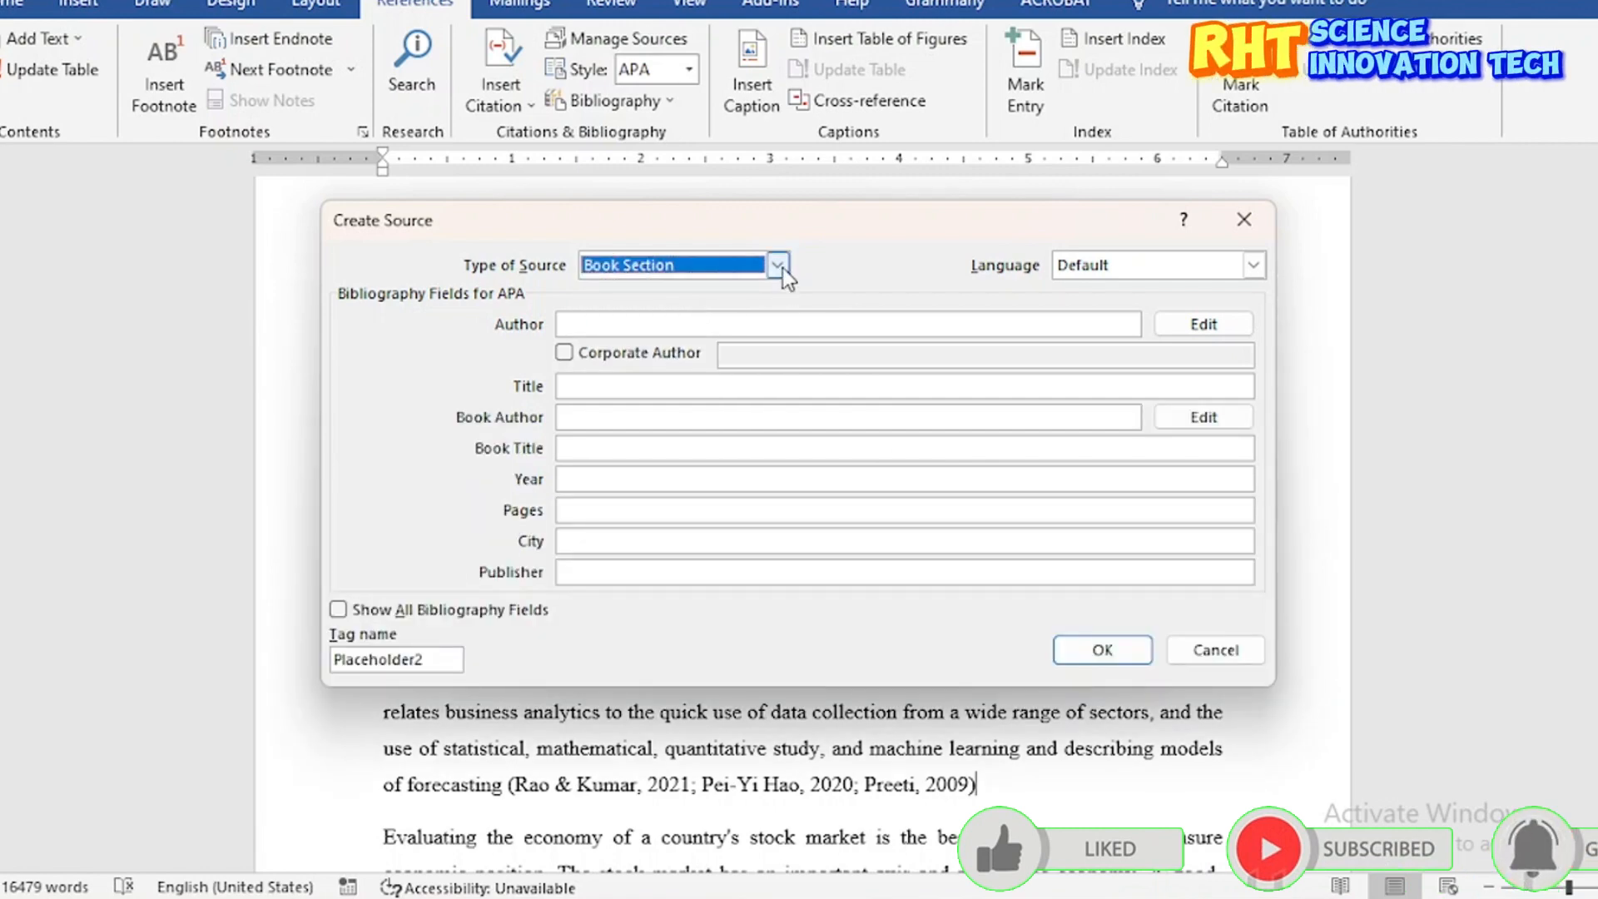
left_click(778, 266)
left_click(694, 322)
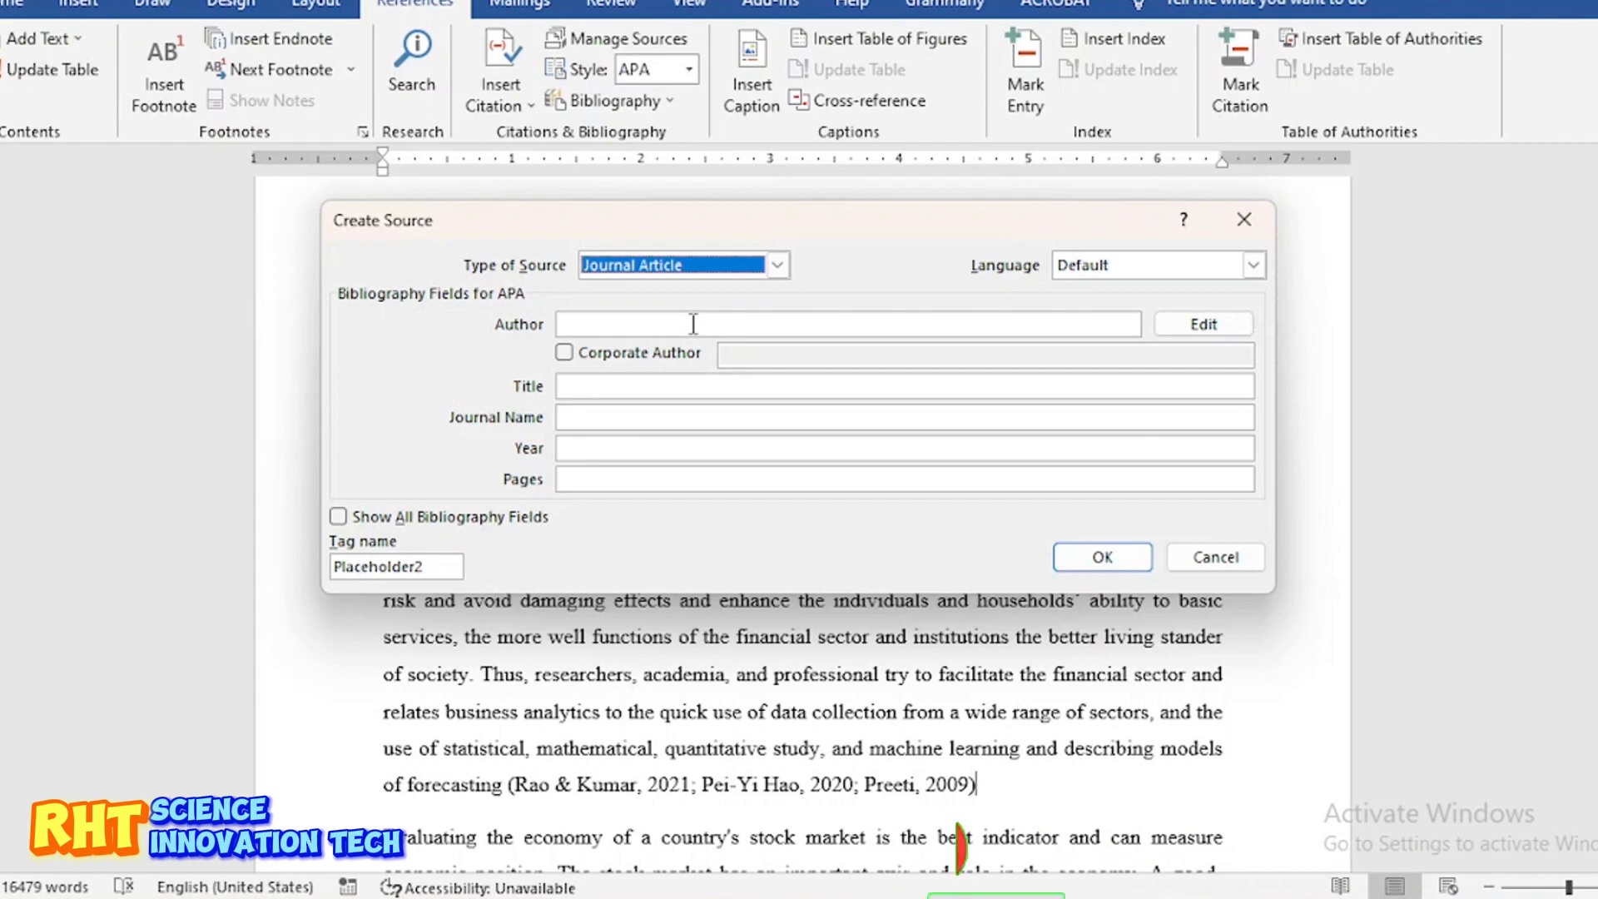
left_click(1227, 561)
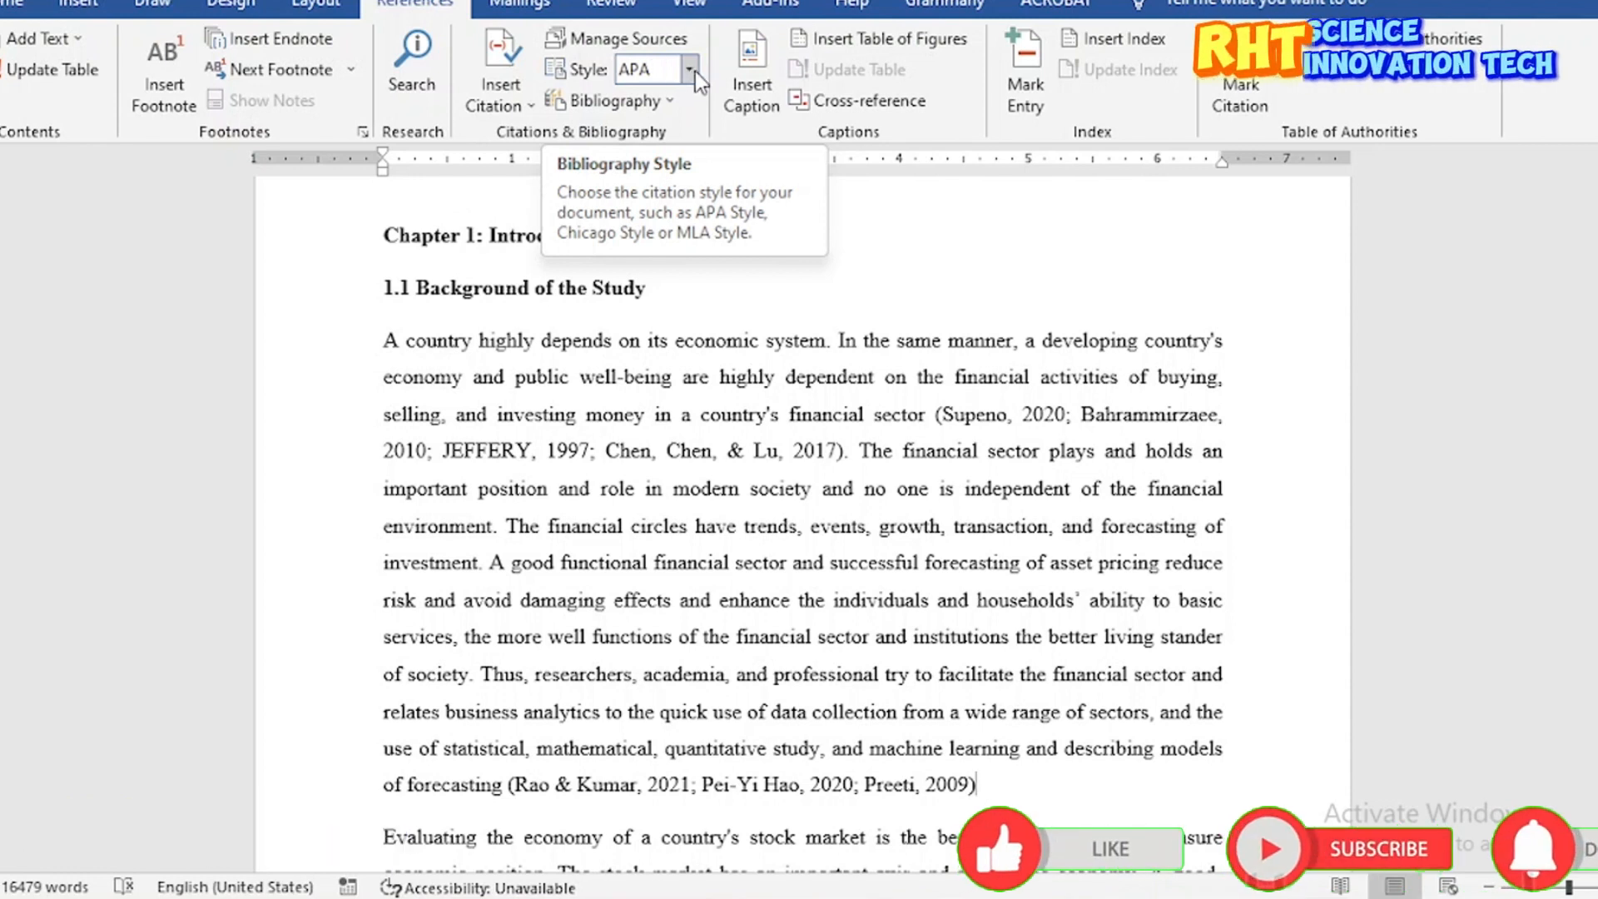
Step: Set the document's citation style to APA Sixth Edition
left_click(689, 73)
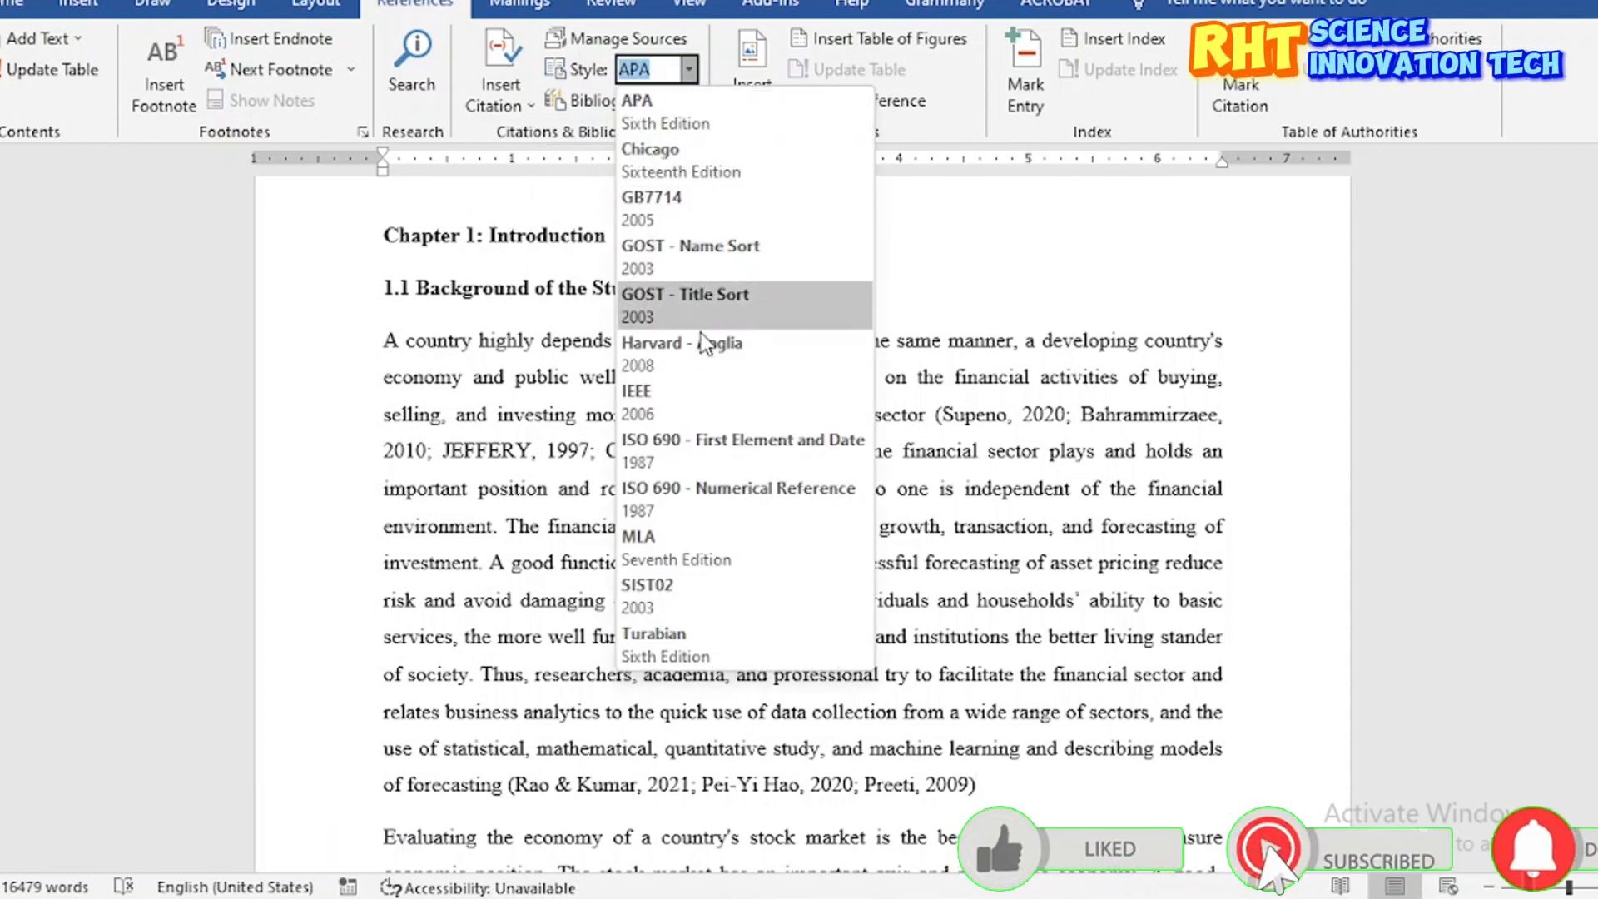
left_click(658, 93)
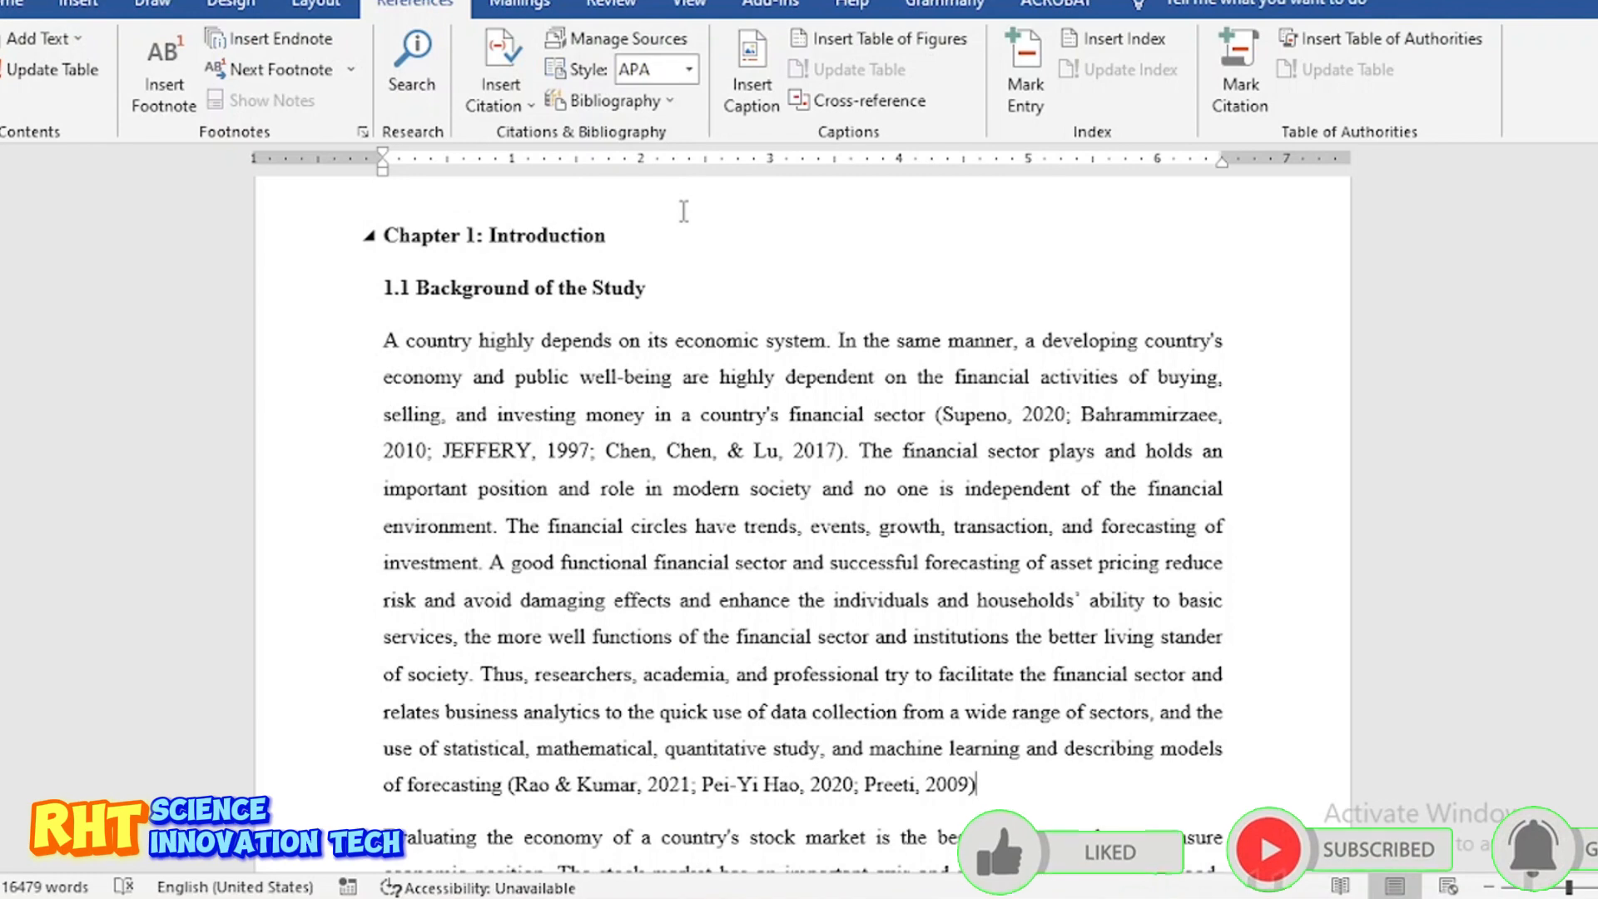
left_click(524, 106)
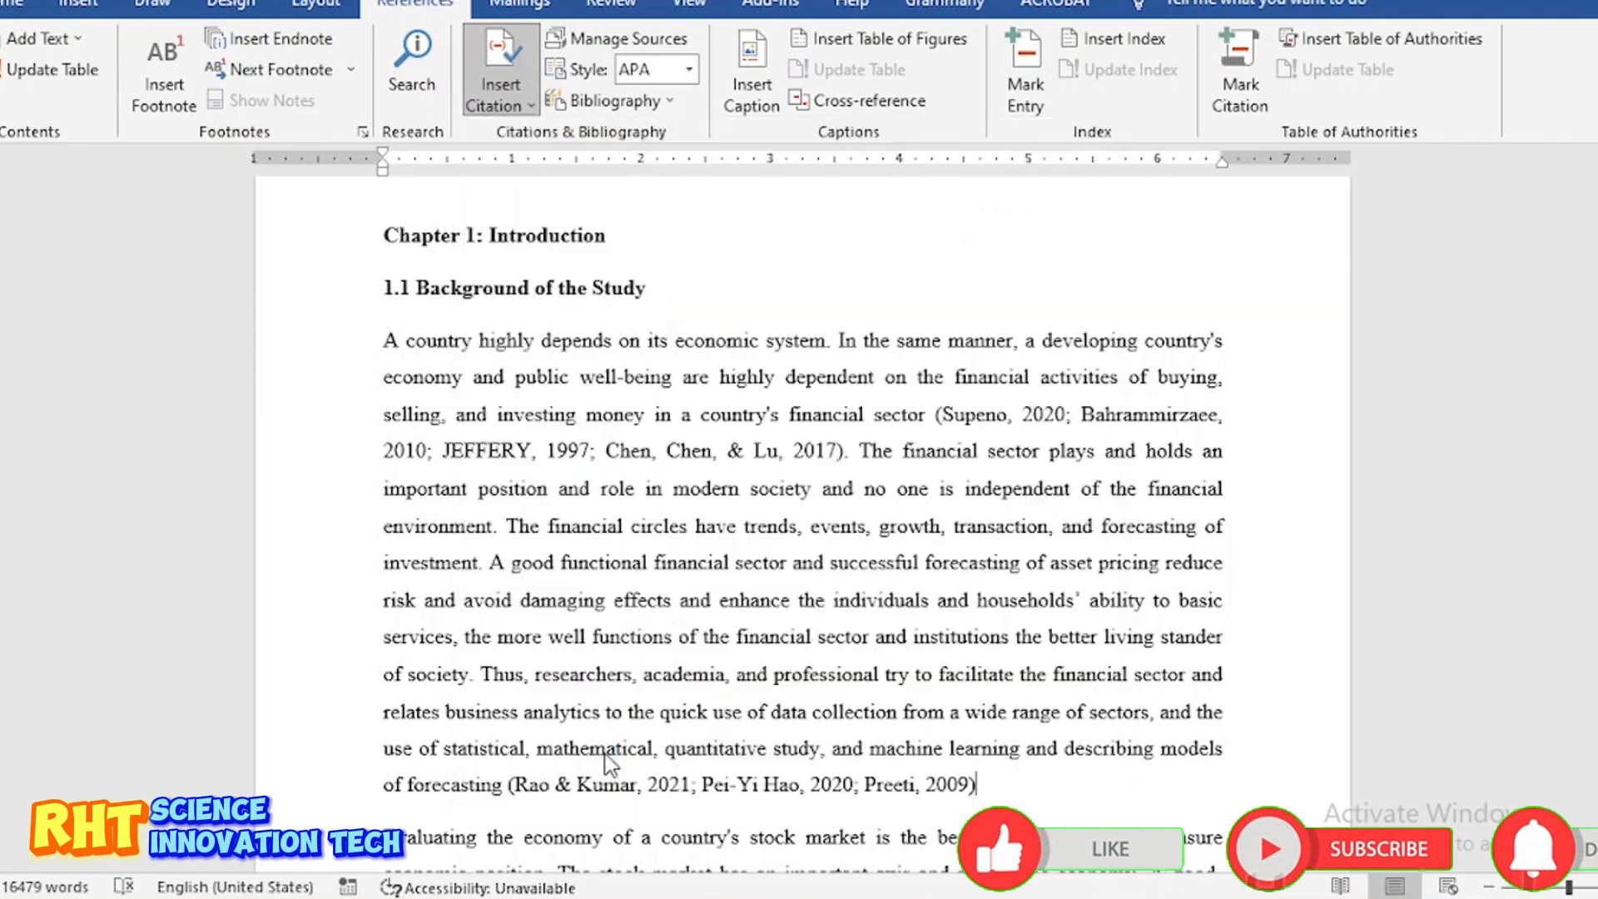
left_click(606, 754)
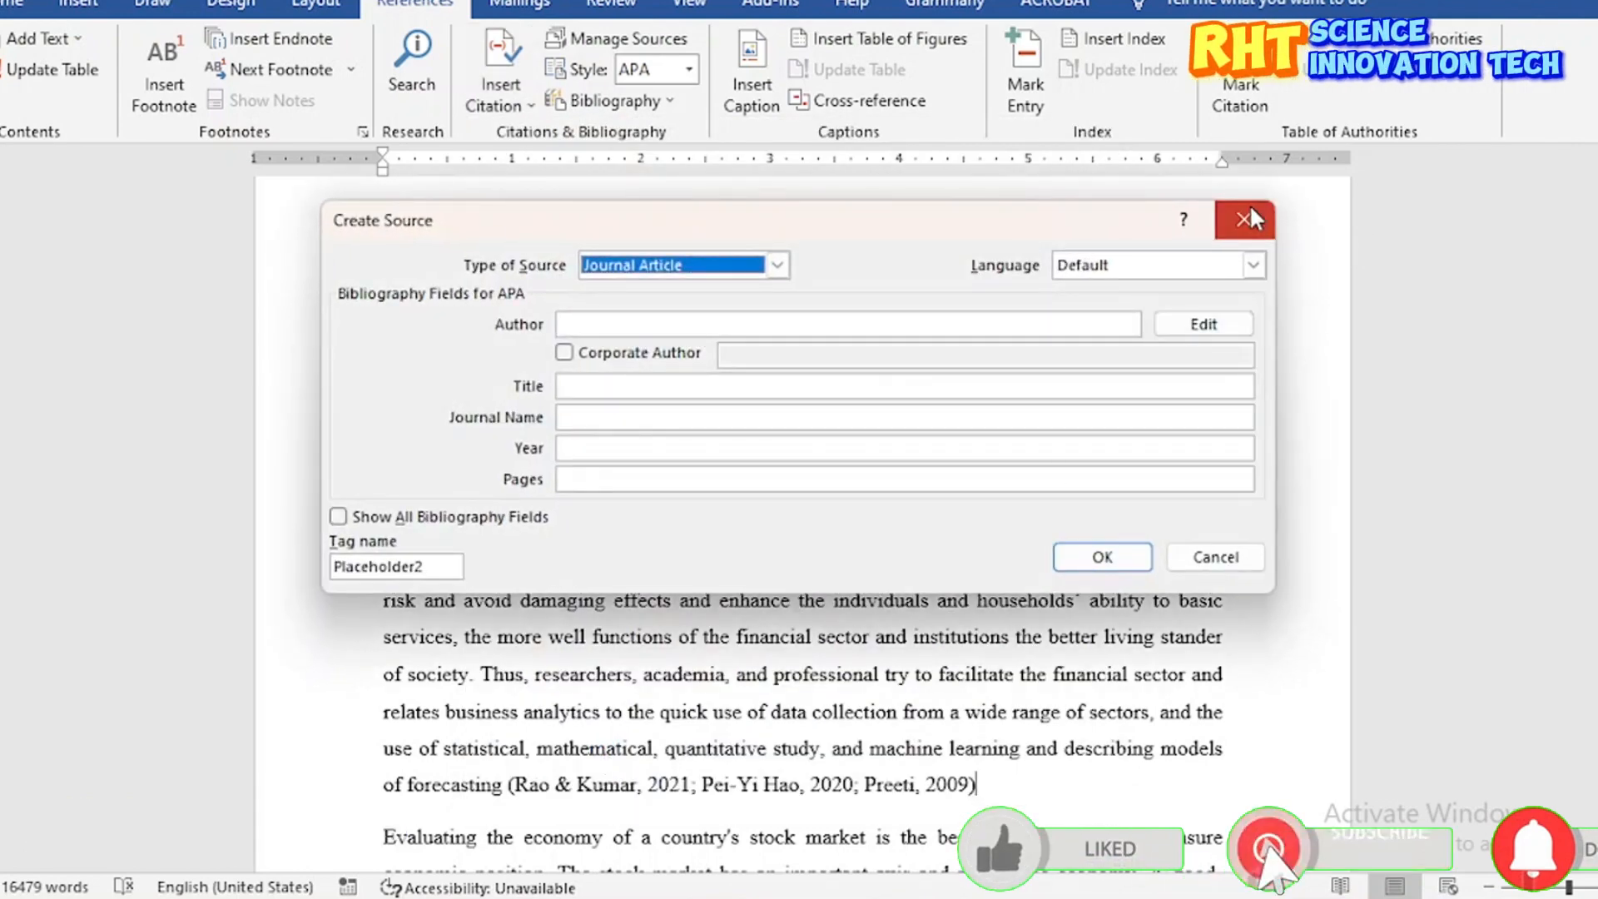
left_click(1220, 561)
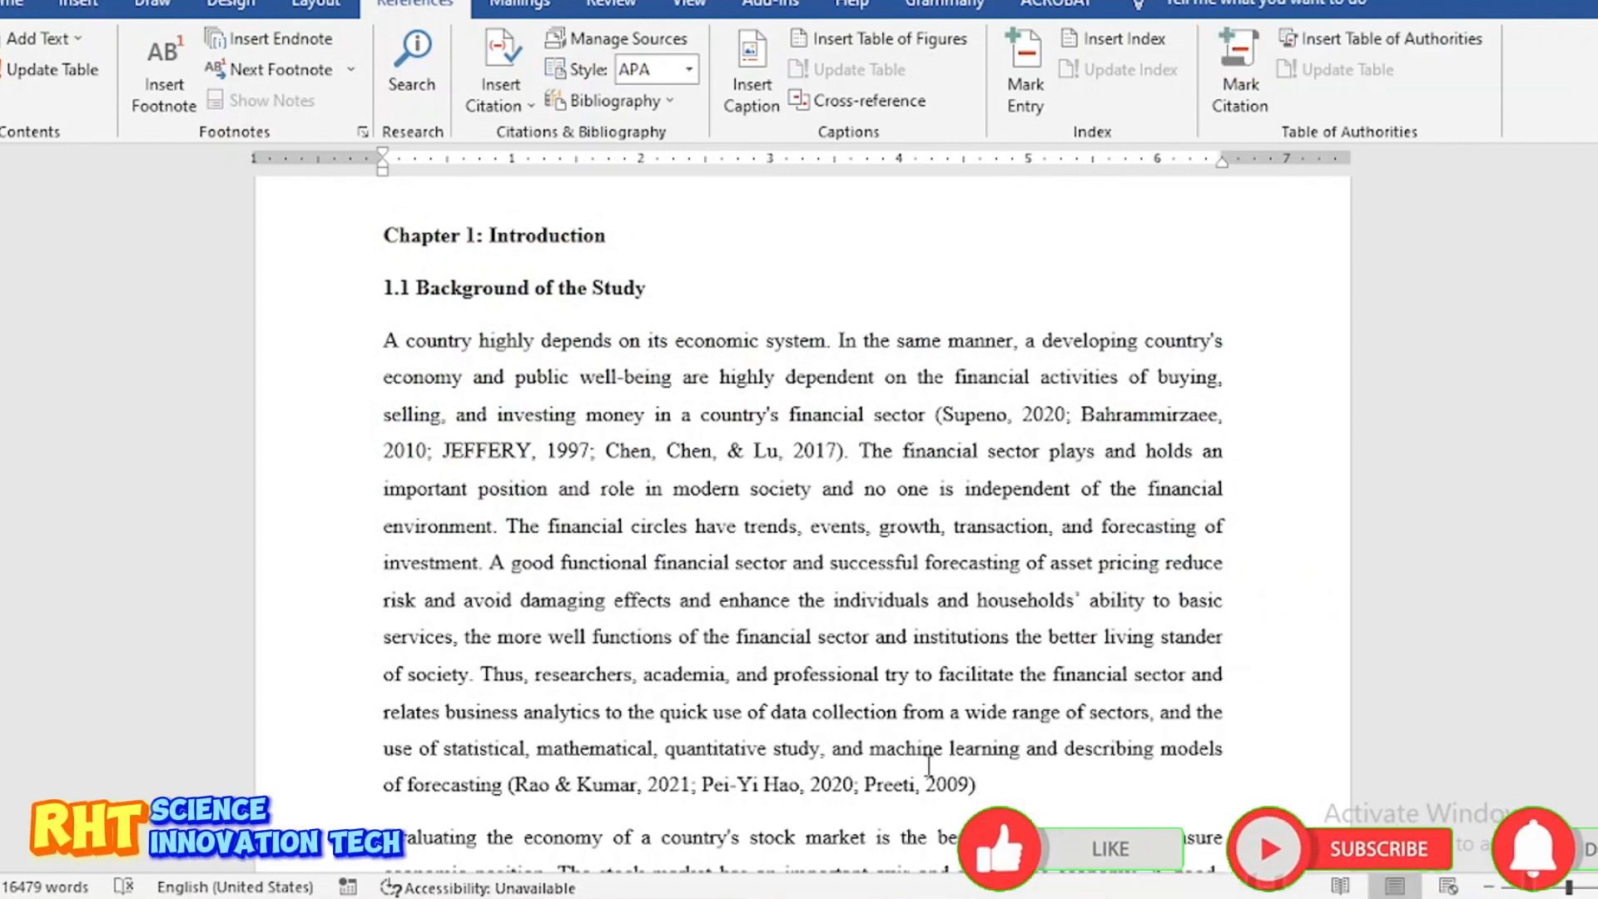
Step: Start a new Journal Article source for a citation at the end of the first paragraph under 1.1 Background of the Study
left_click(982, 779)
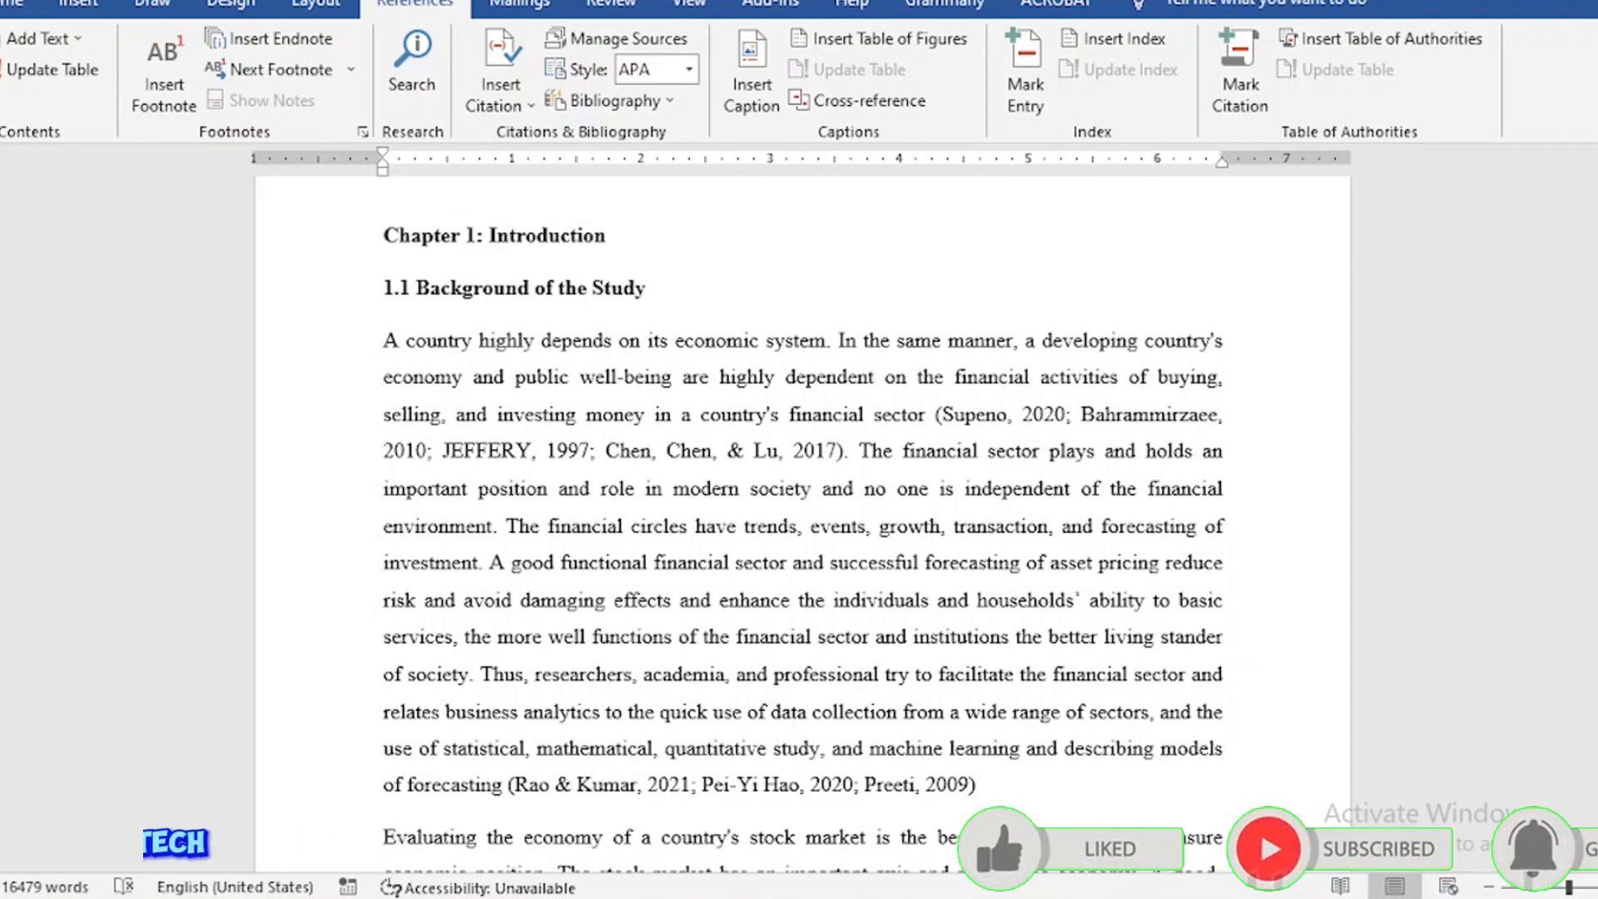
mouse_move(1098, 897)
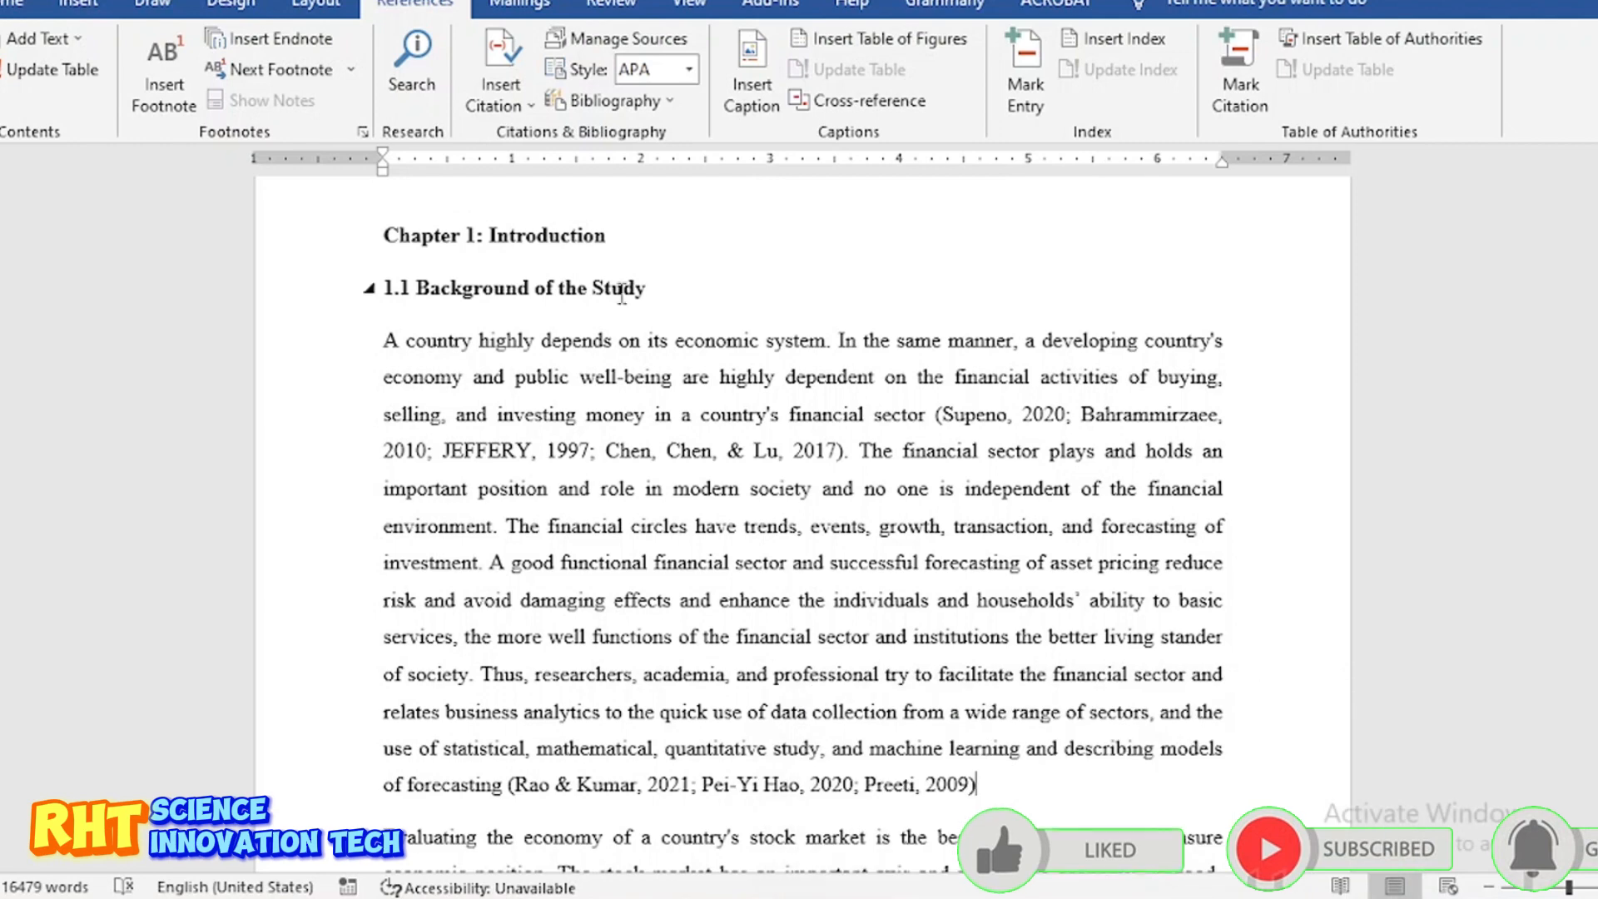
left_click(518, 111)
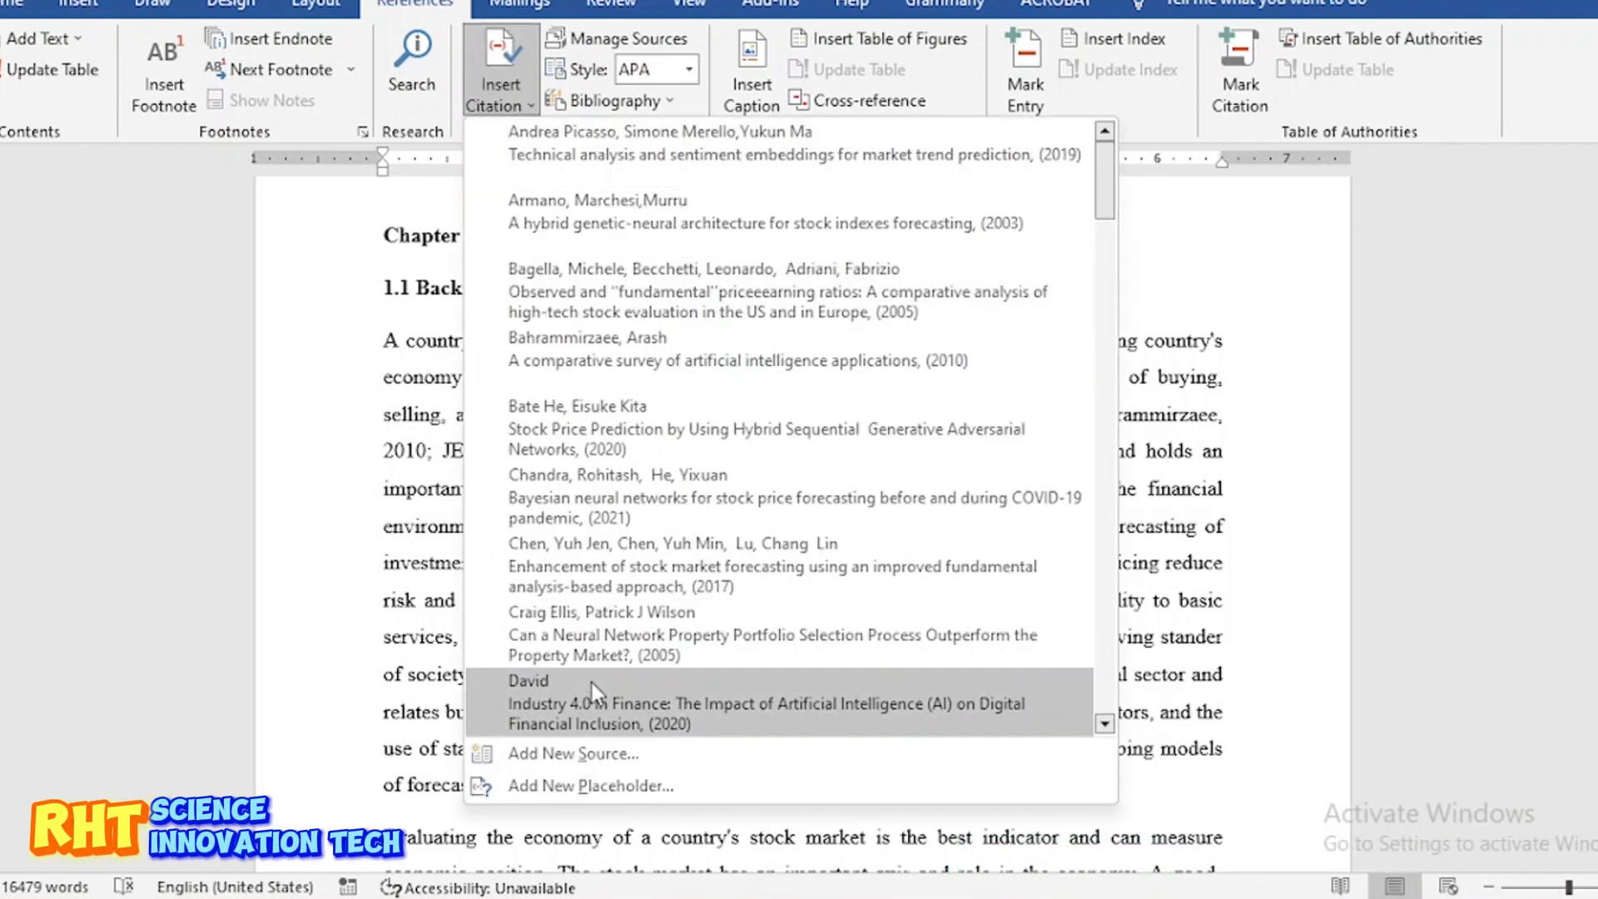
left_click(550, 754)
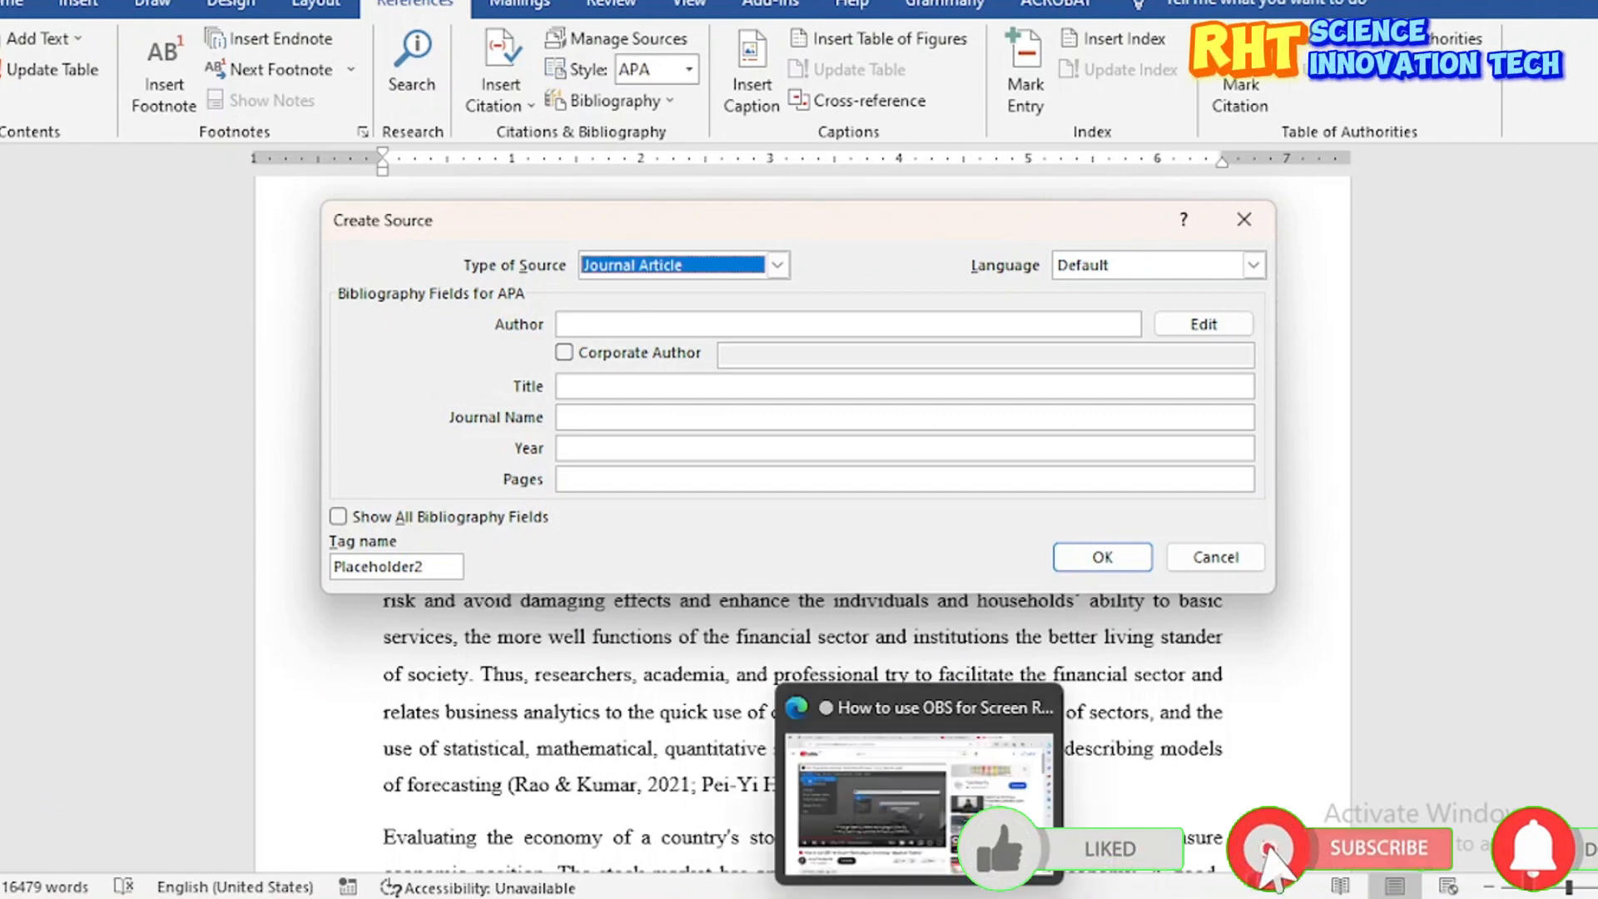
Step: Open the selected 2021 article PDF on predicting stock price falls from the stock price folder and review its title, authors and abstract
mouse_move(861, 897)
left_click(717, 788)
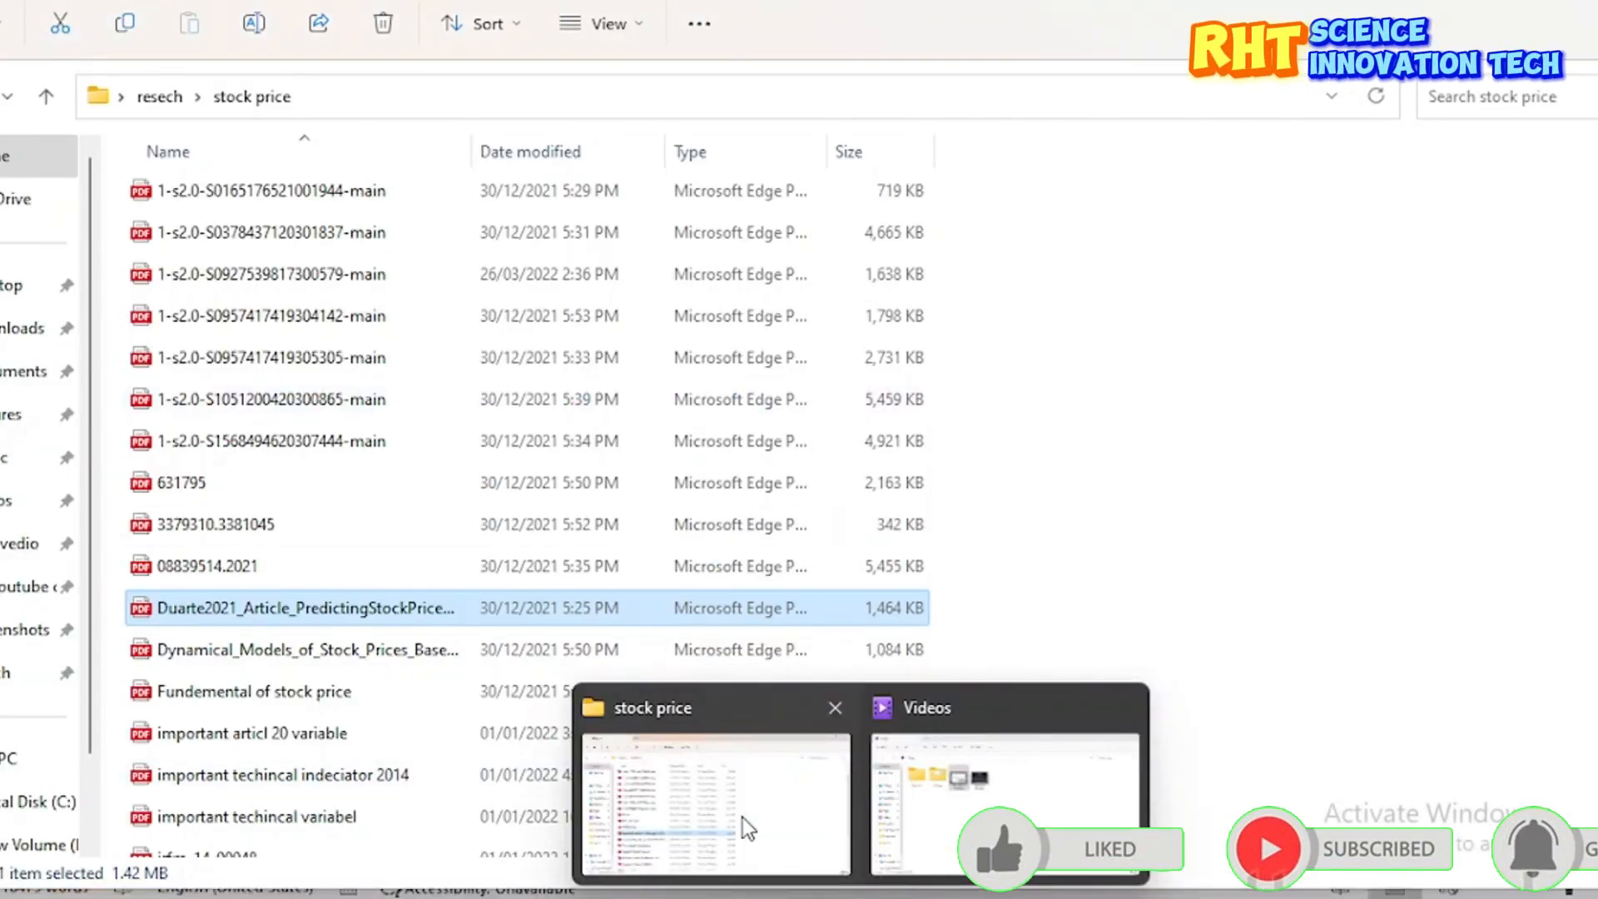
double_click(329, 616)
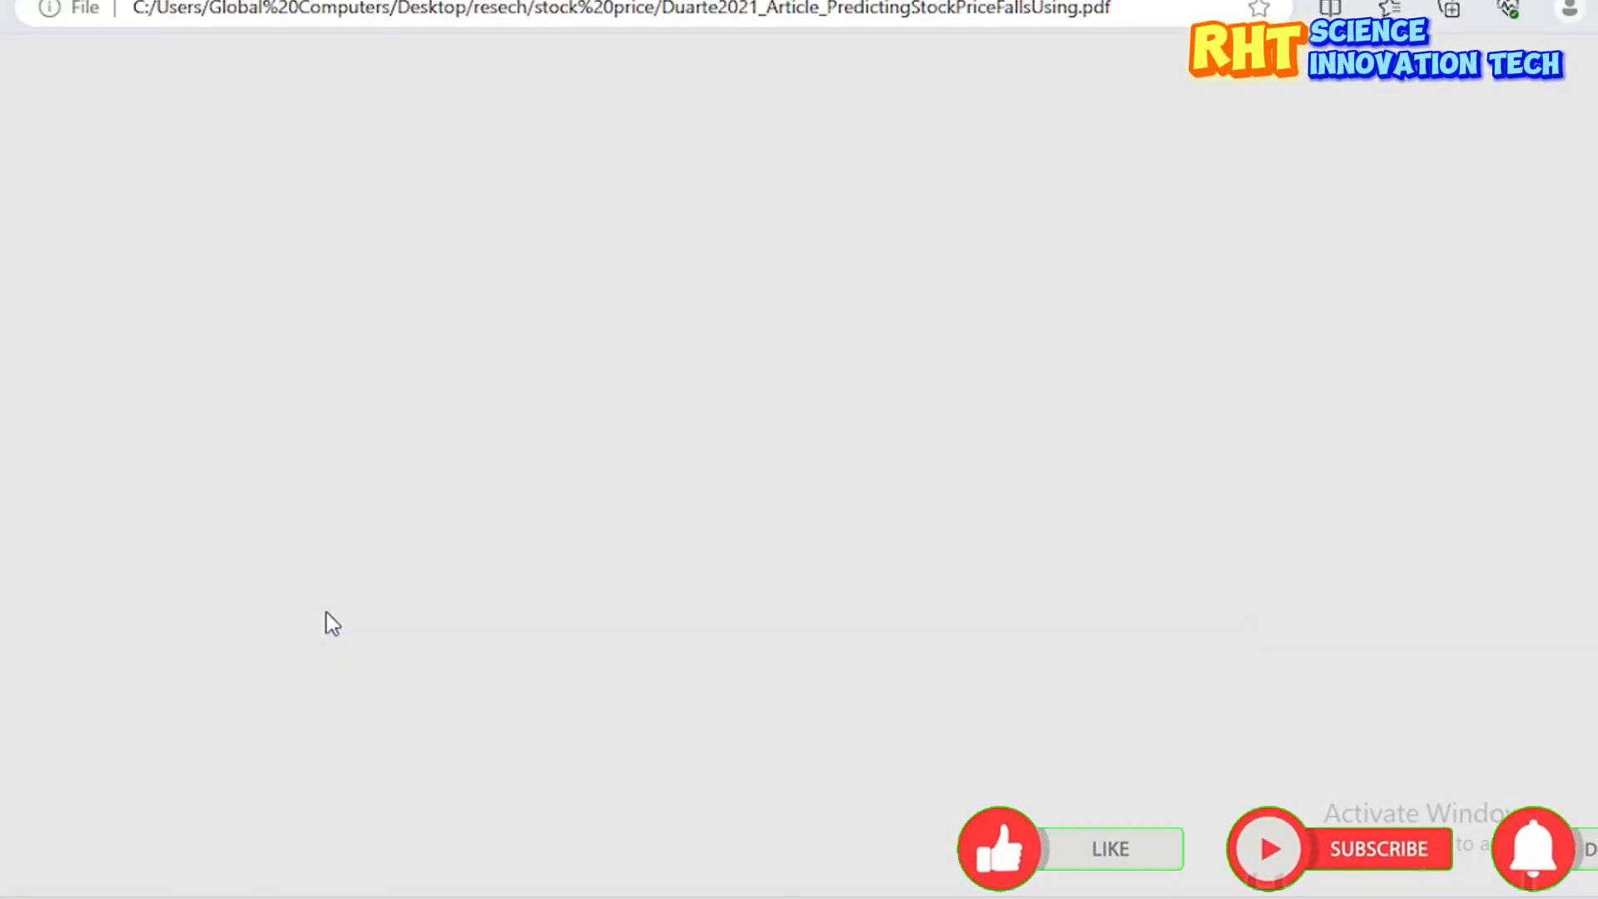
scroll(986, 519, "down", 2)
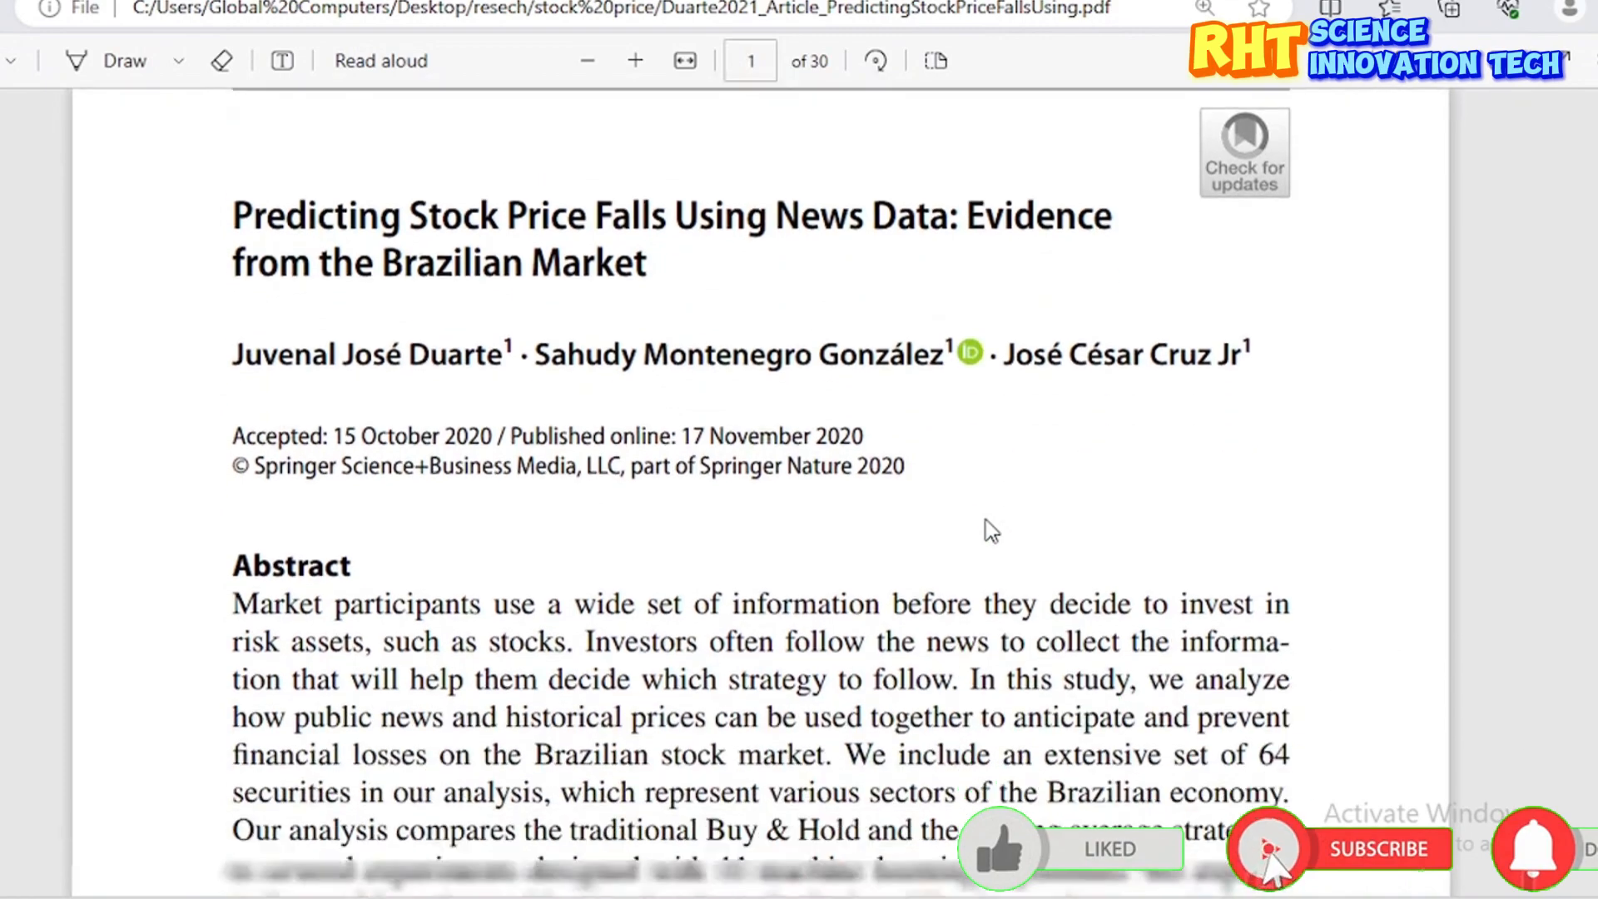
scroll(985, 519, "up", 2)
scroll(990, 530, "down", 4)
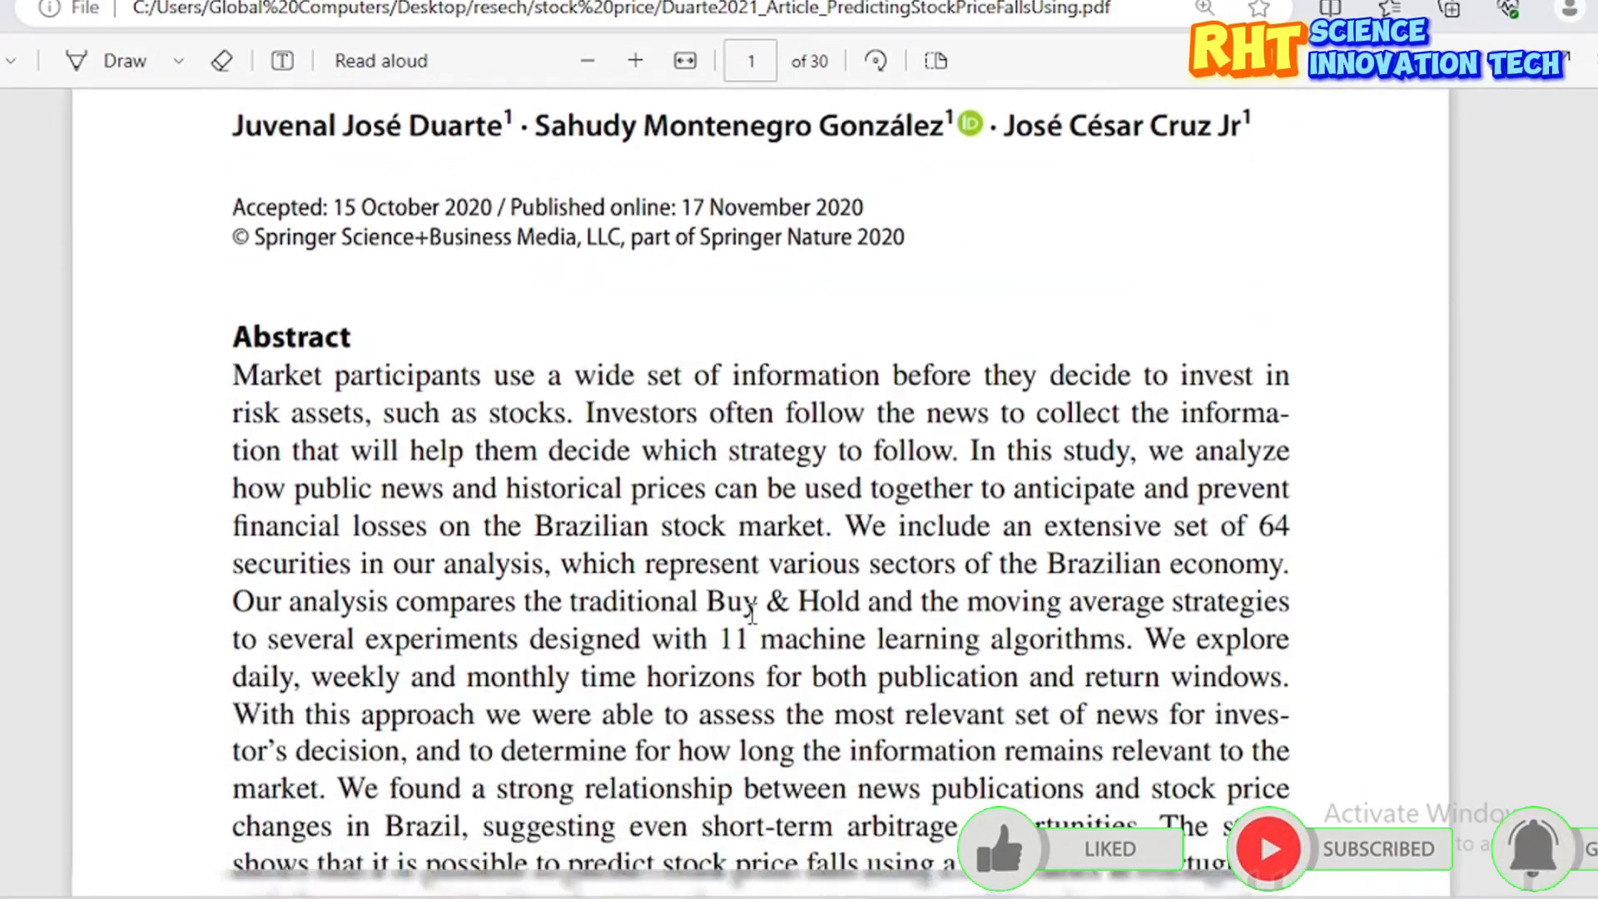
scroll(752, 614, "down", 3)
scroll(752, 614, "up", 6)
scroll(752, 613, "down", 4)
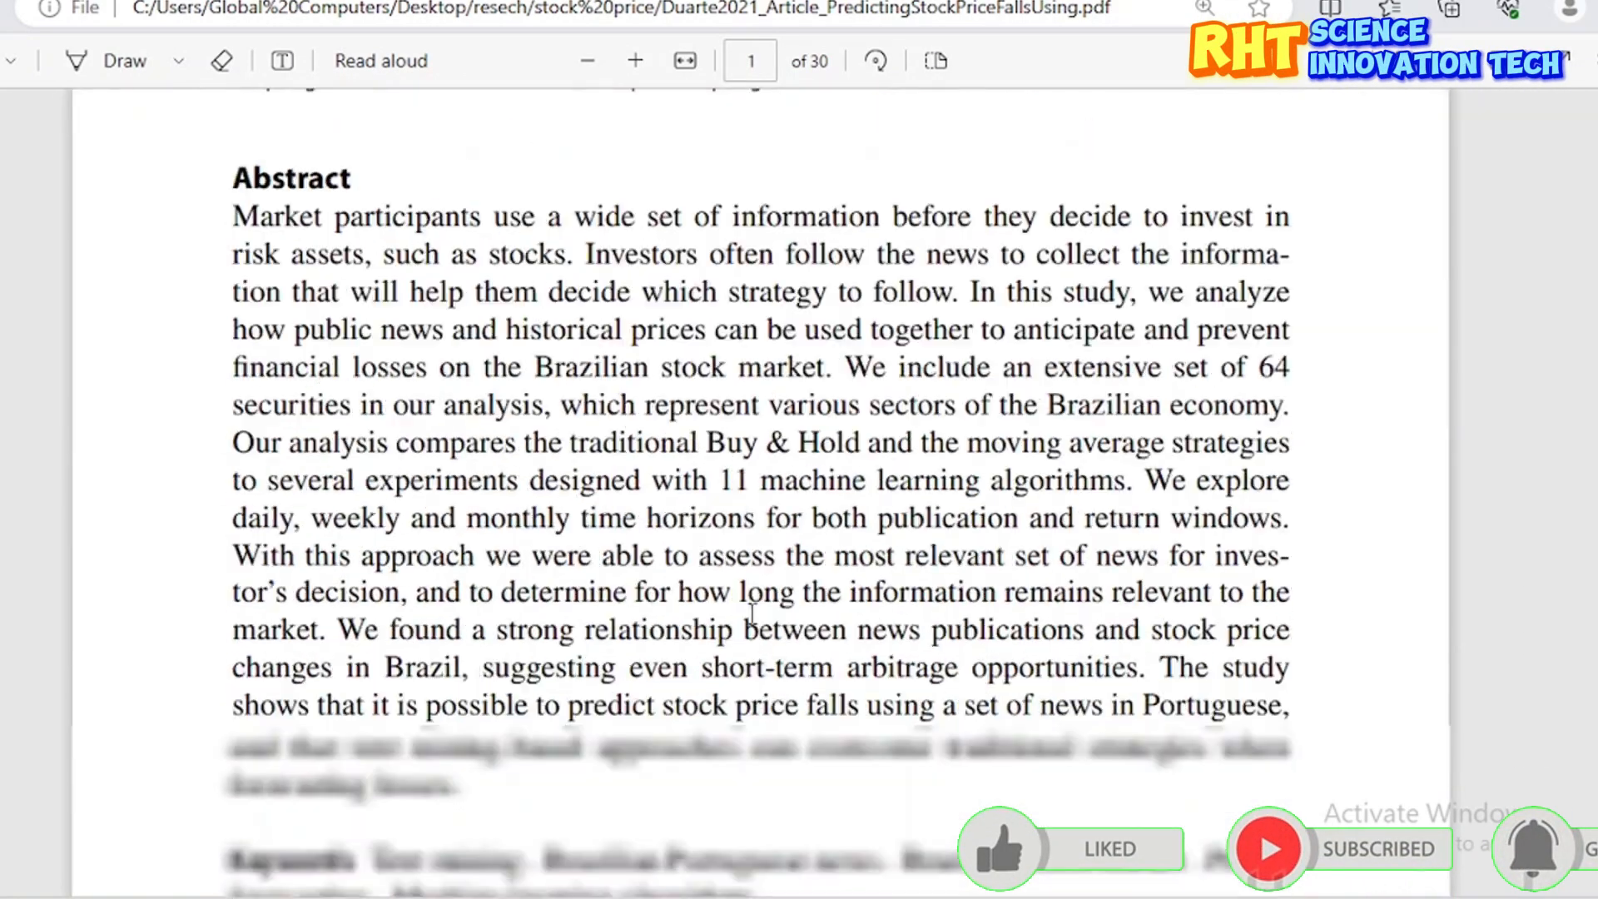
scroll(752, 614, "up", 5)
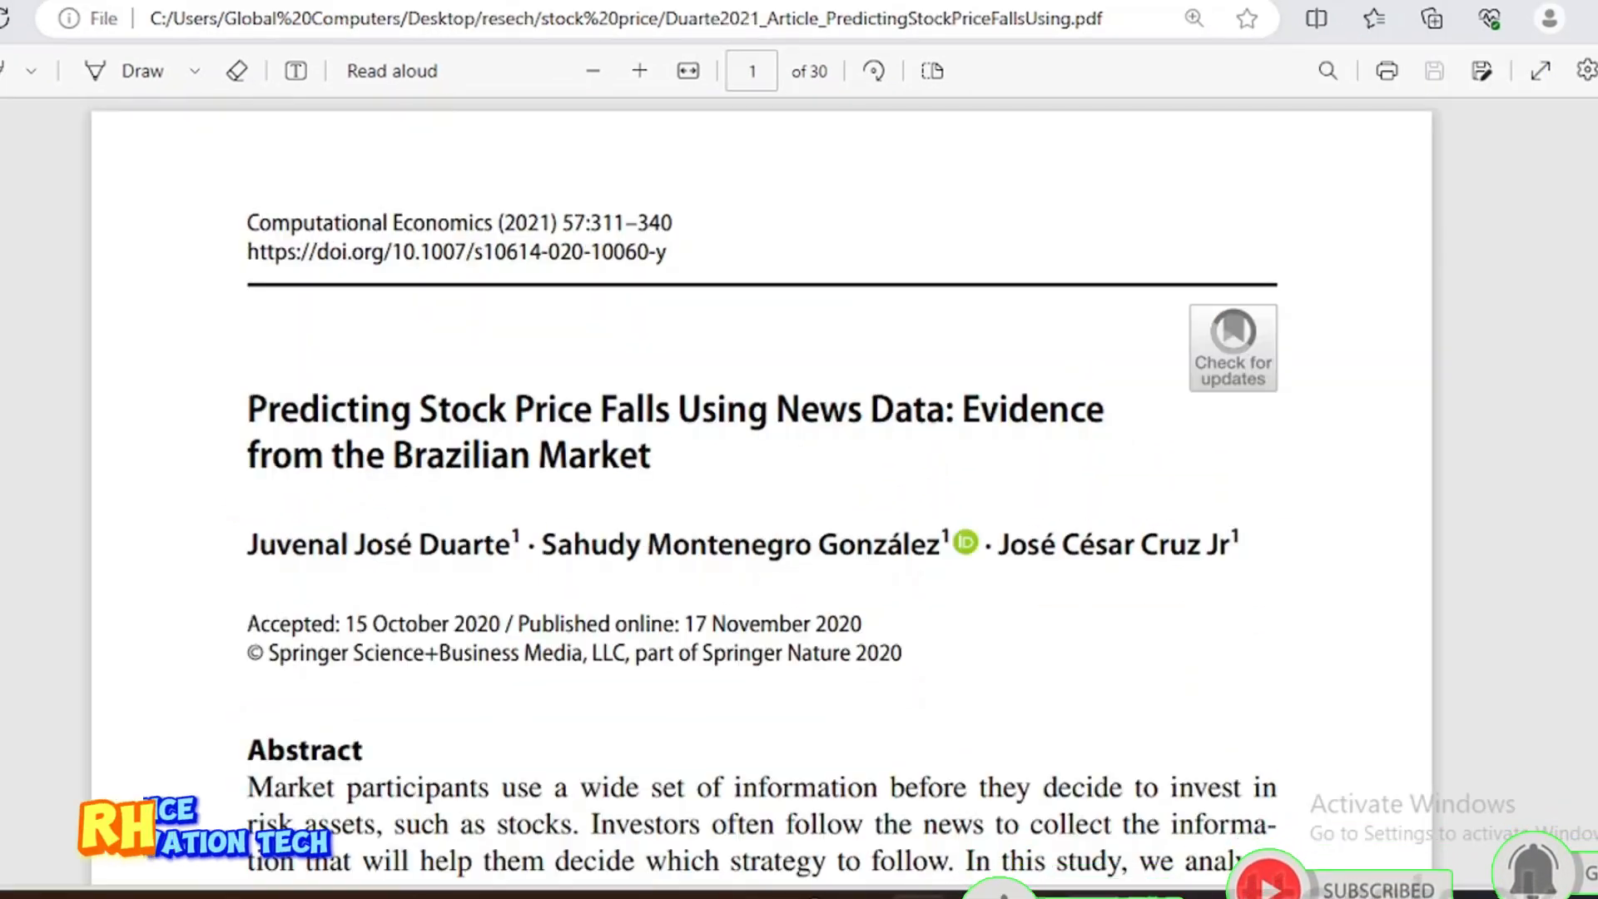
Step: Copy the first author's last name from the article PDF into the last name field of the new source's author in Word
mouse_move(1099, 884)
left_click(957, 787)
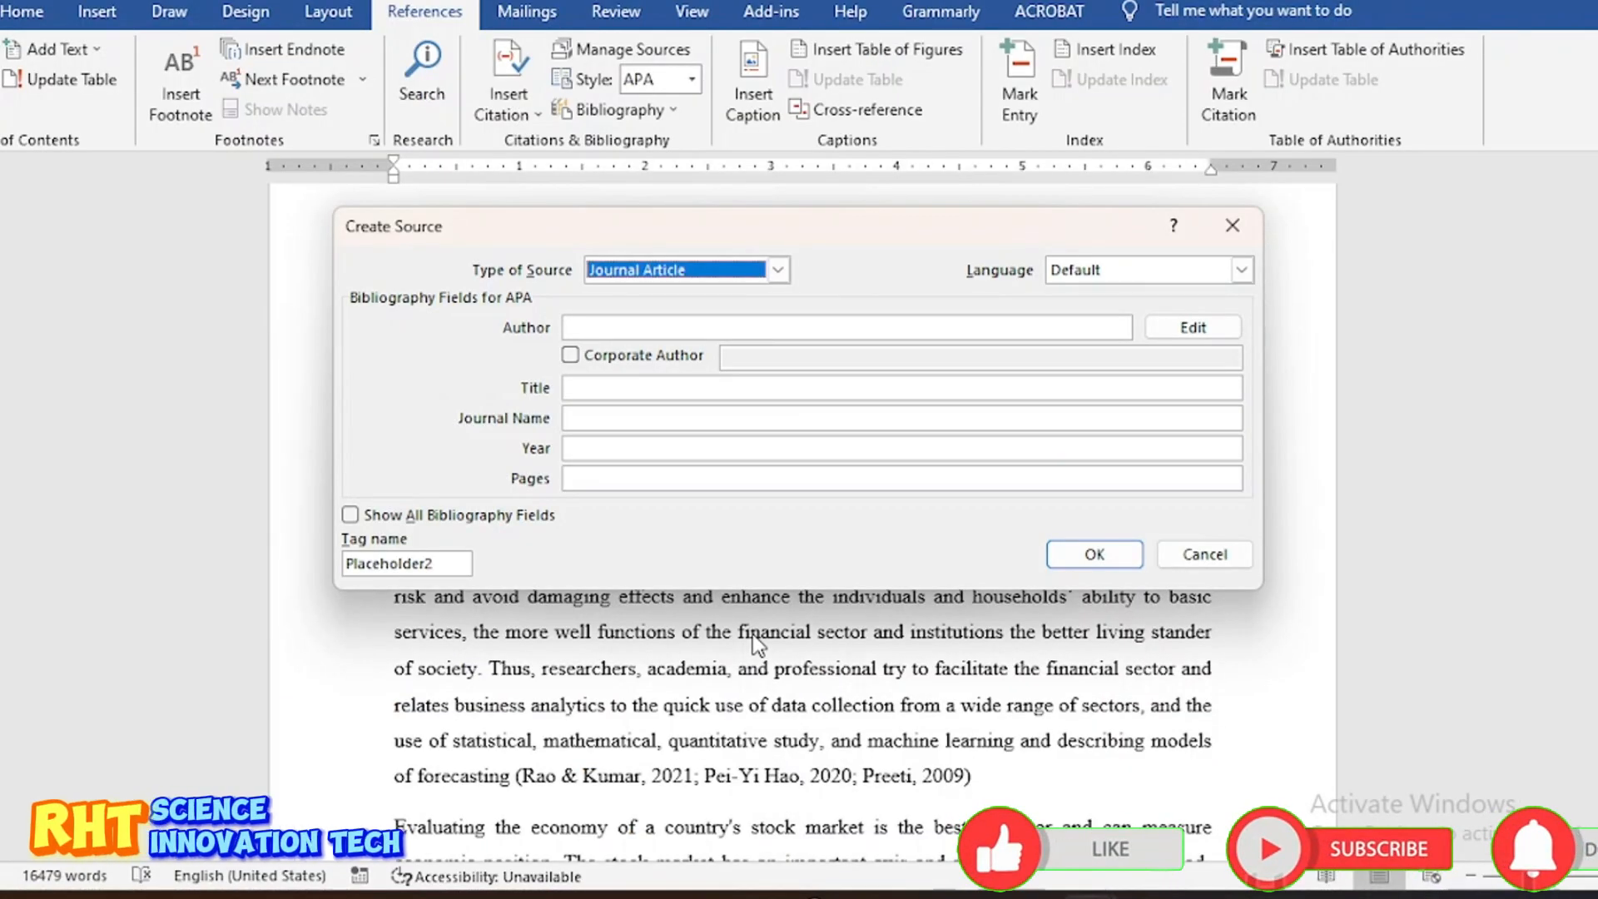
key("alt+Tab")
key("alt+Tab")
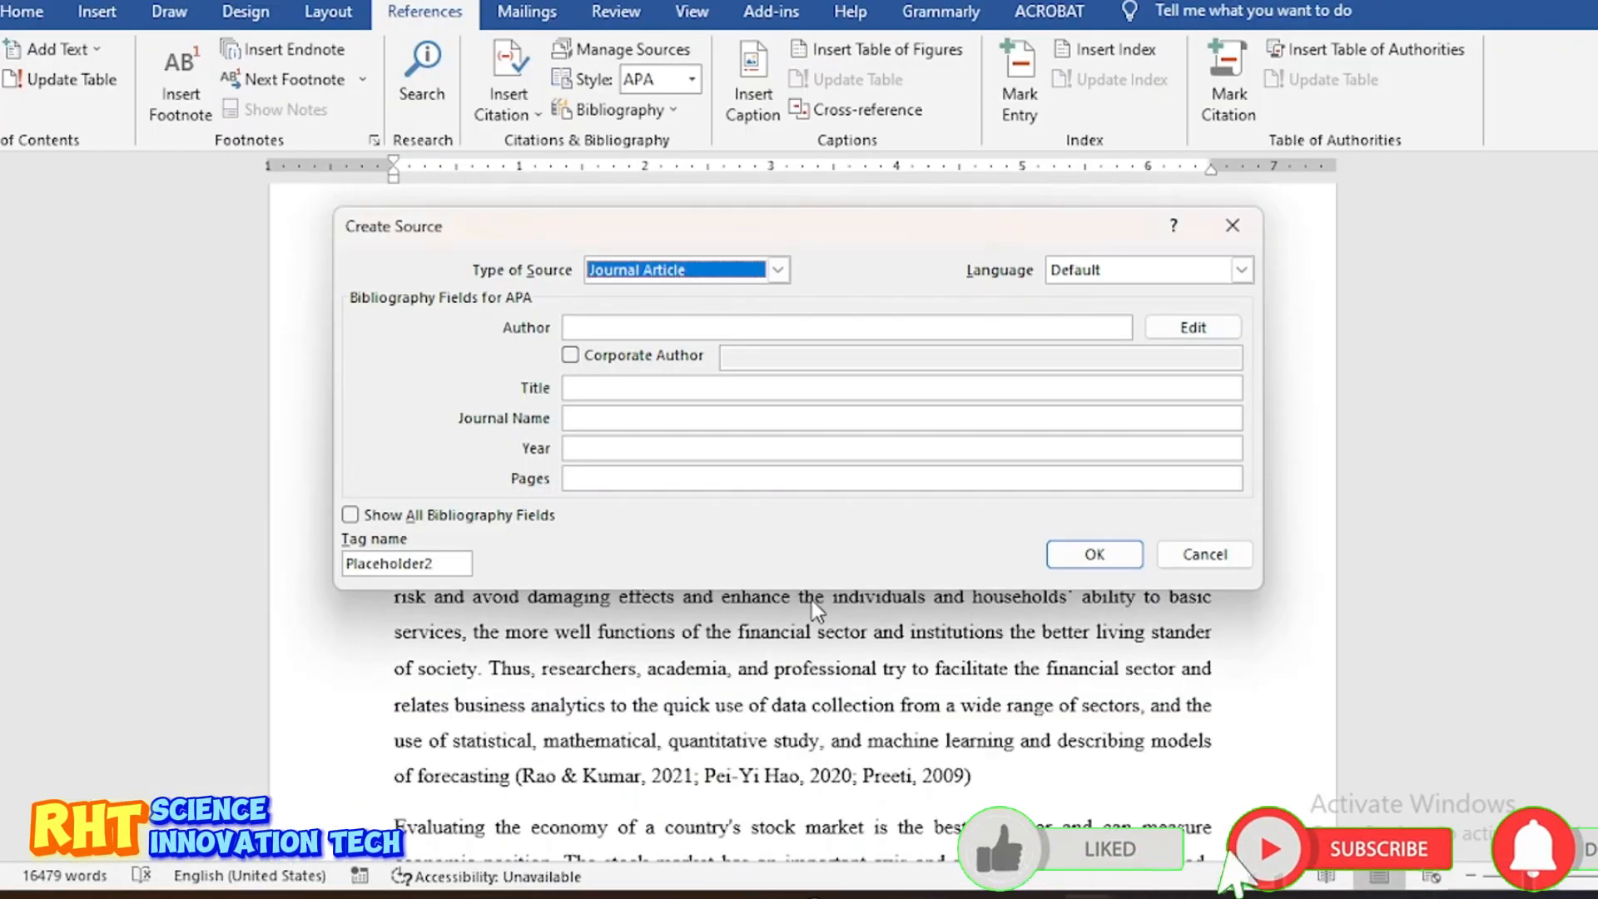
left_click(1192, 329)
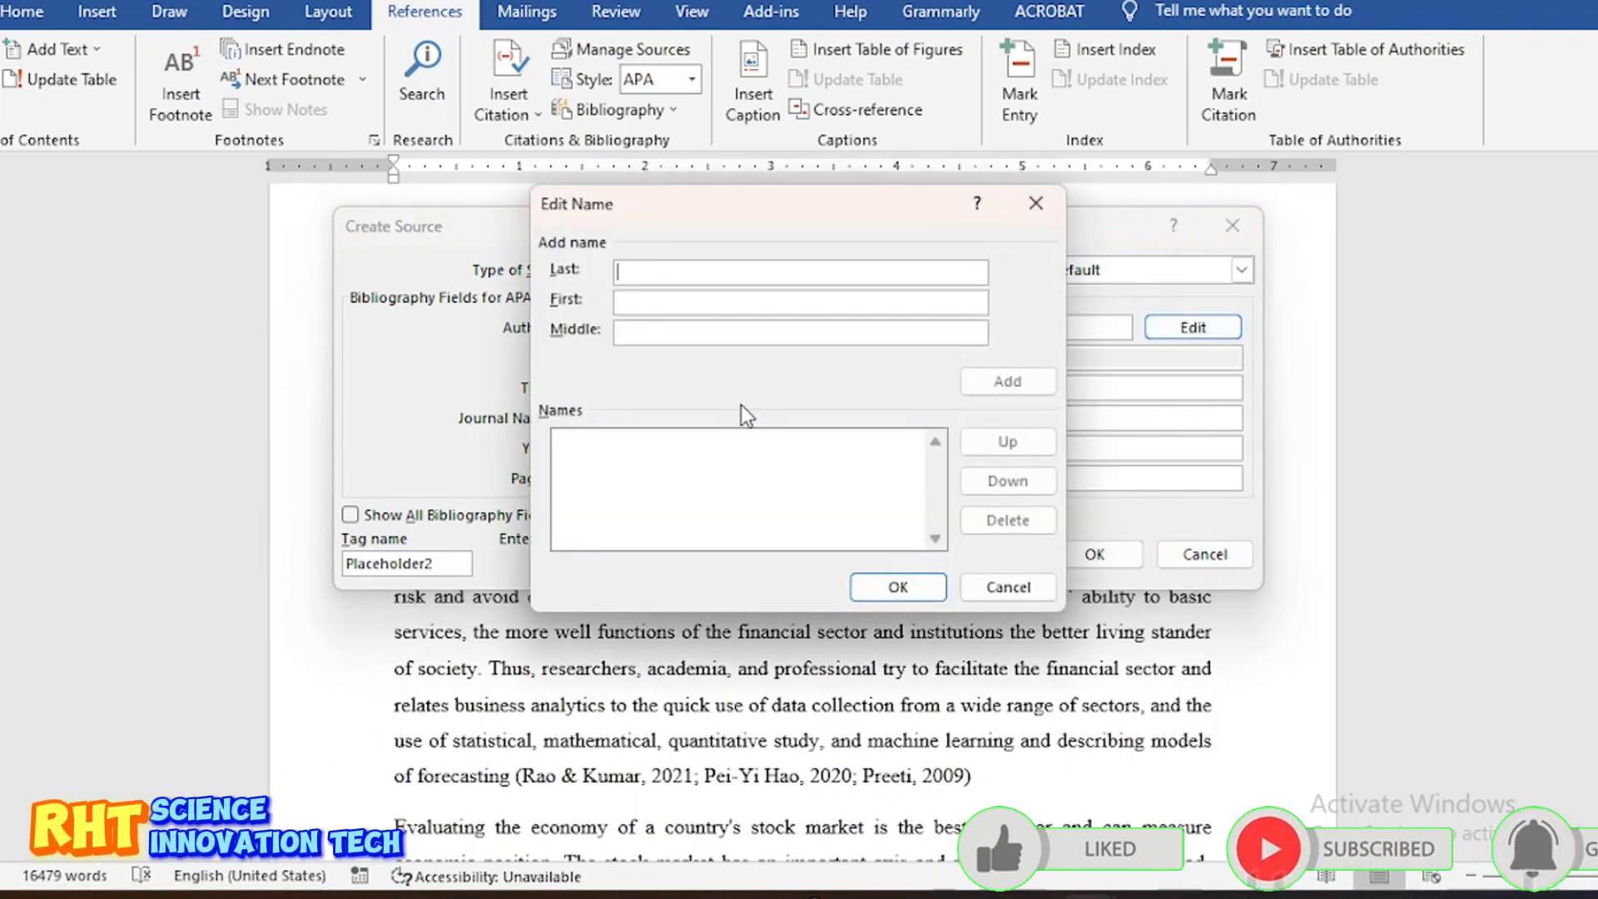
key("alt+Tab")
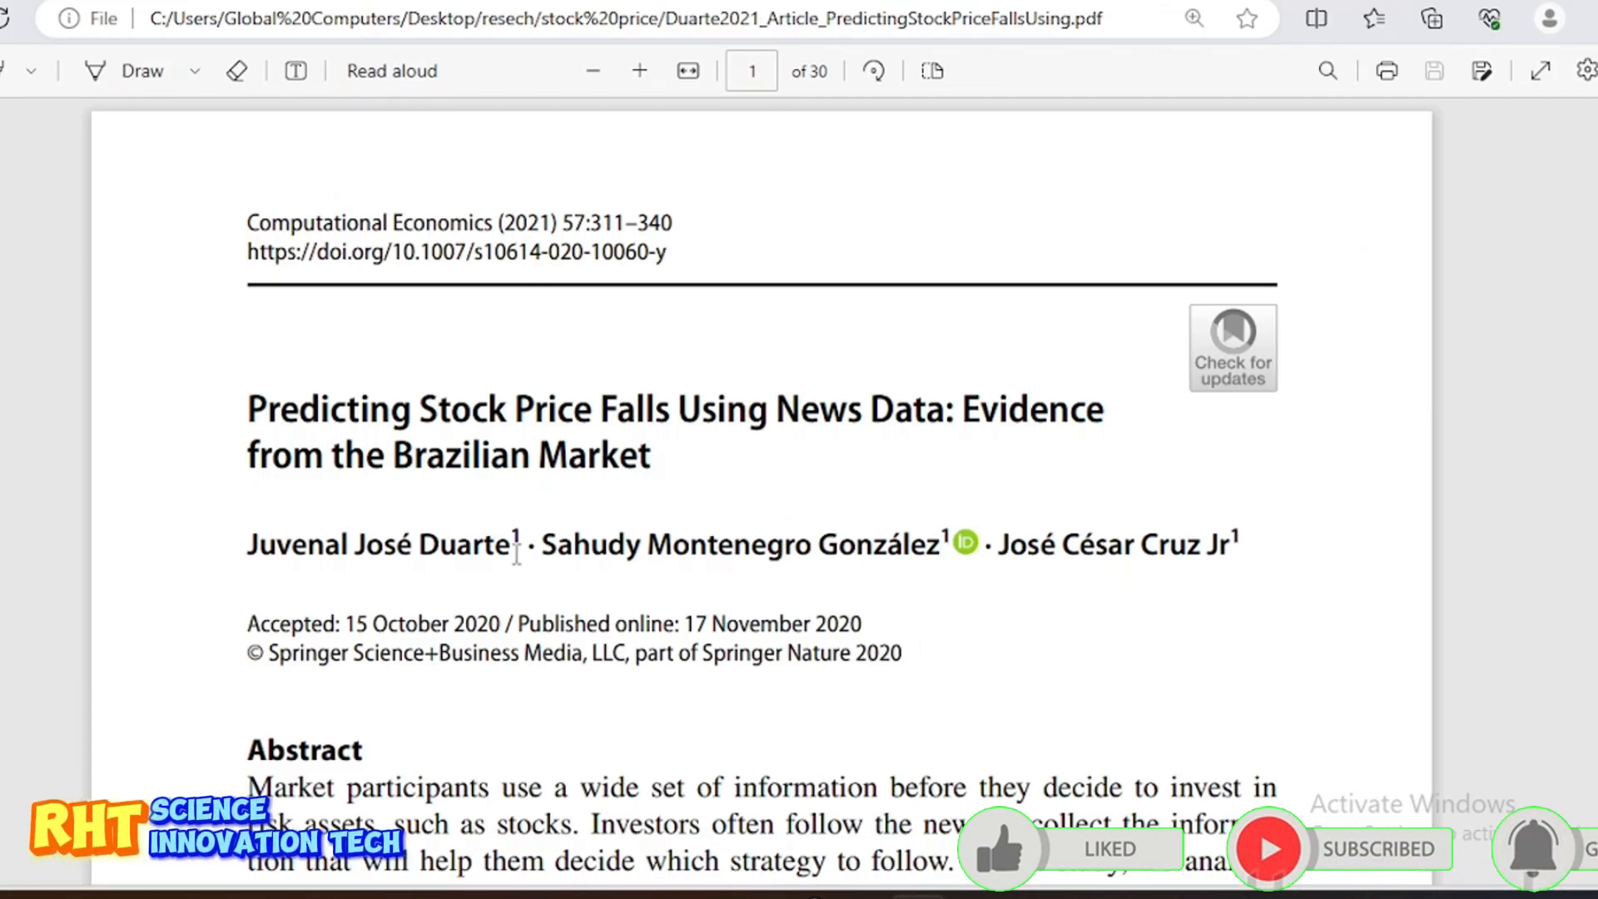
left_click_drag(516, 549, 422, 551)
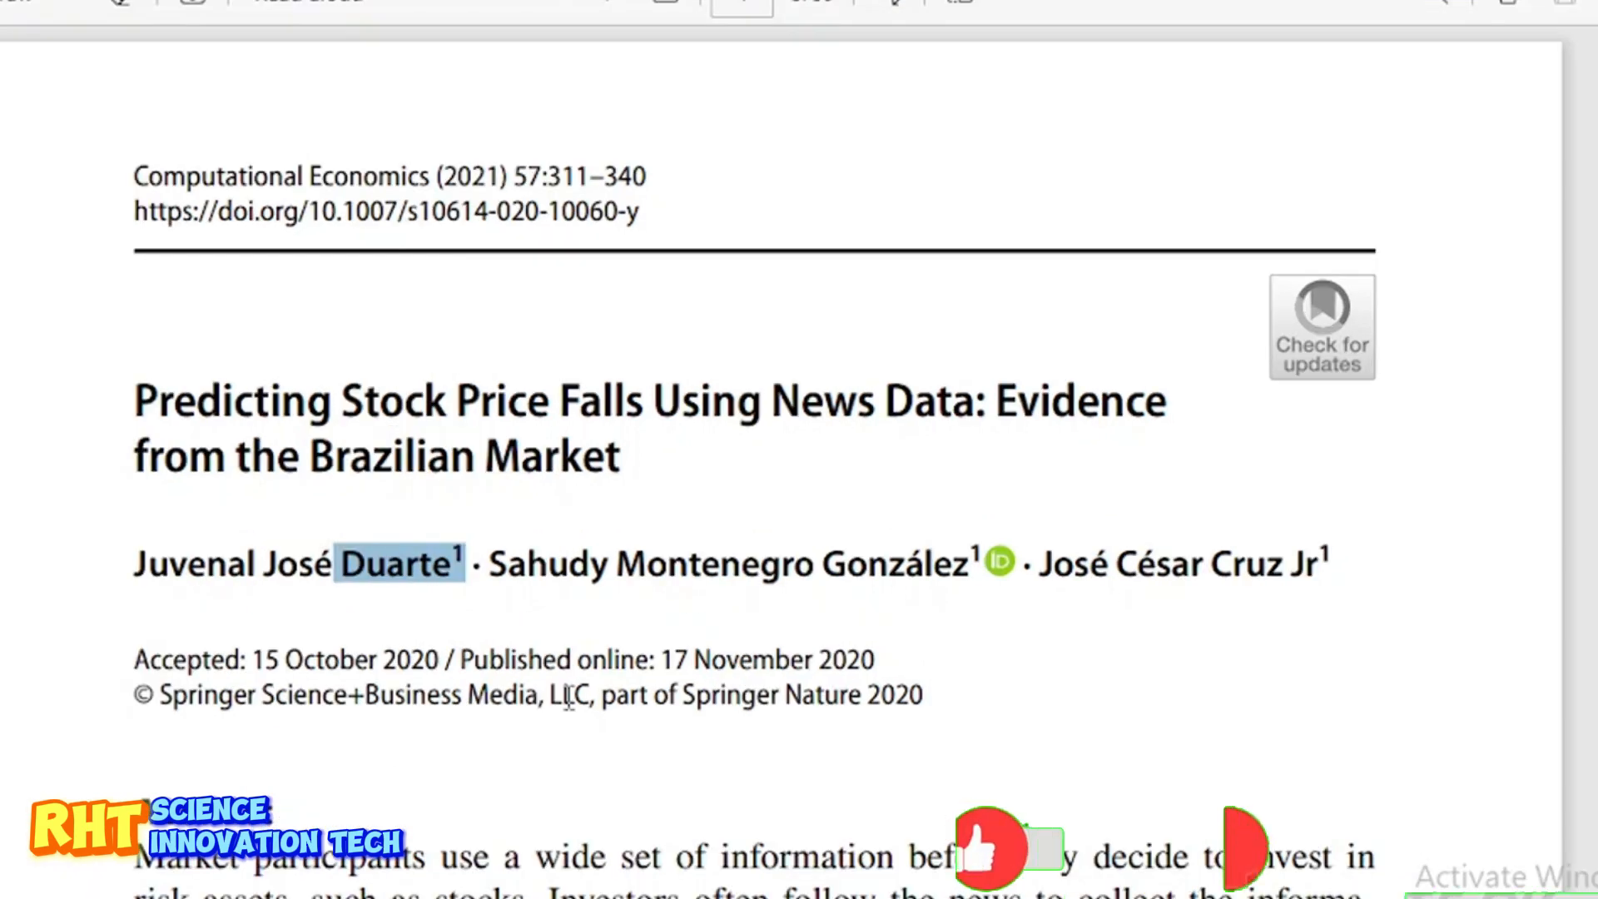
key("alt+Tab")
type("Duarte1")
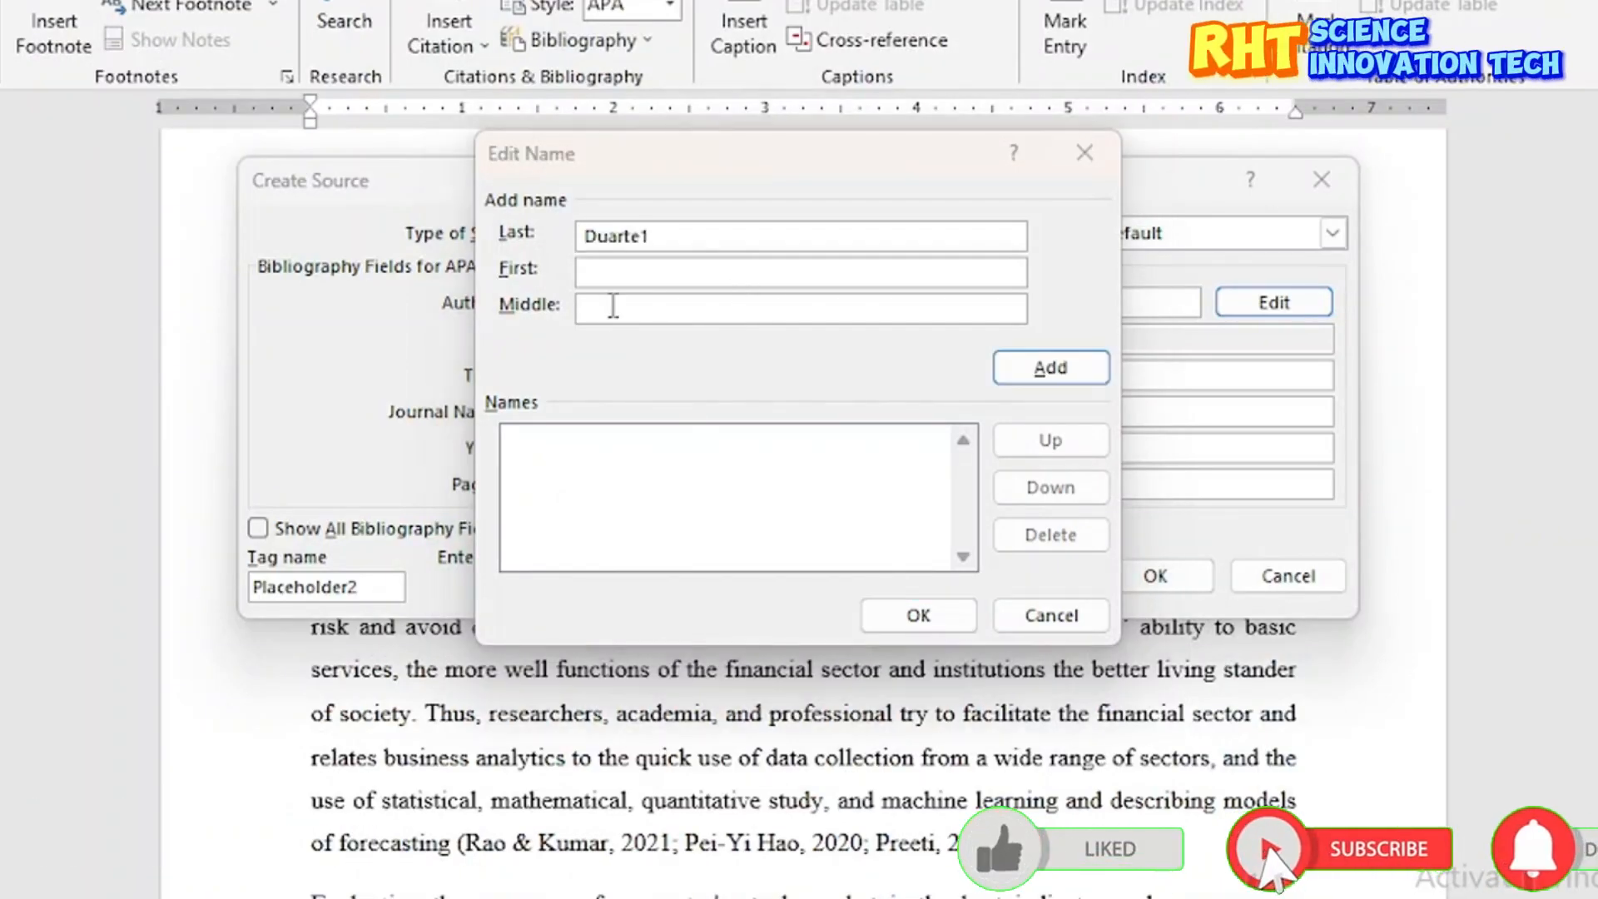
Step: Remove the stray 1 from the first author's last name, and copy the author's first name from the article PDF into Word's first name field
key("alt+Tab")
key("alt+Tab")
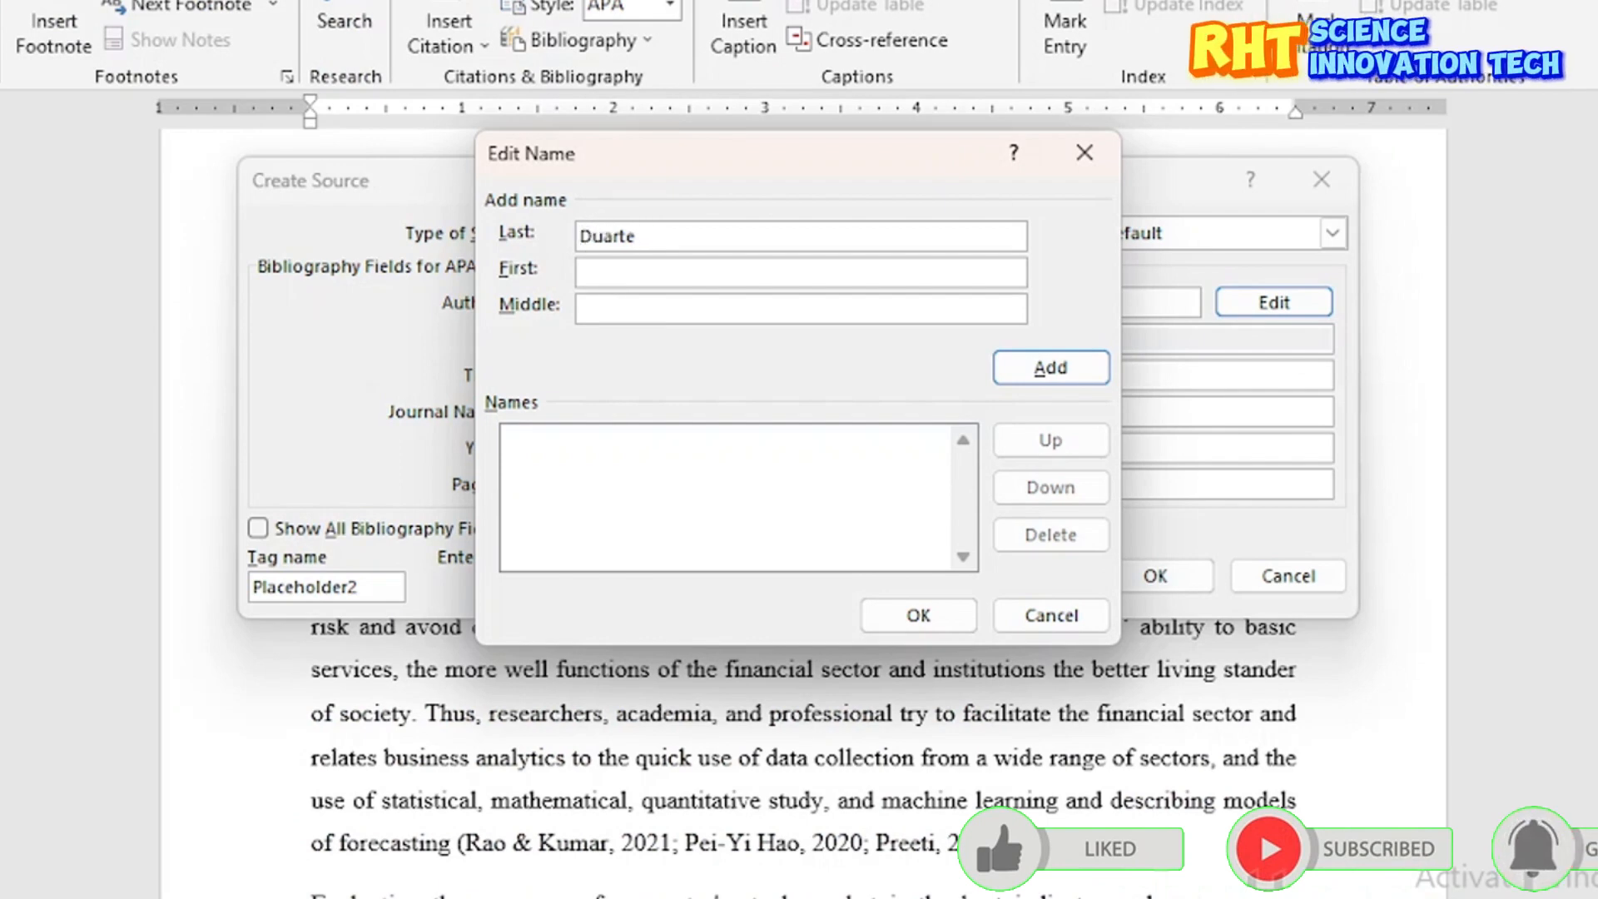
key("alt+Tab")
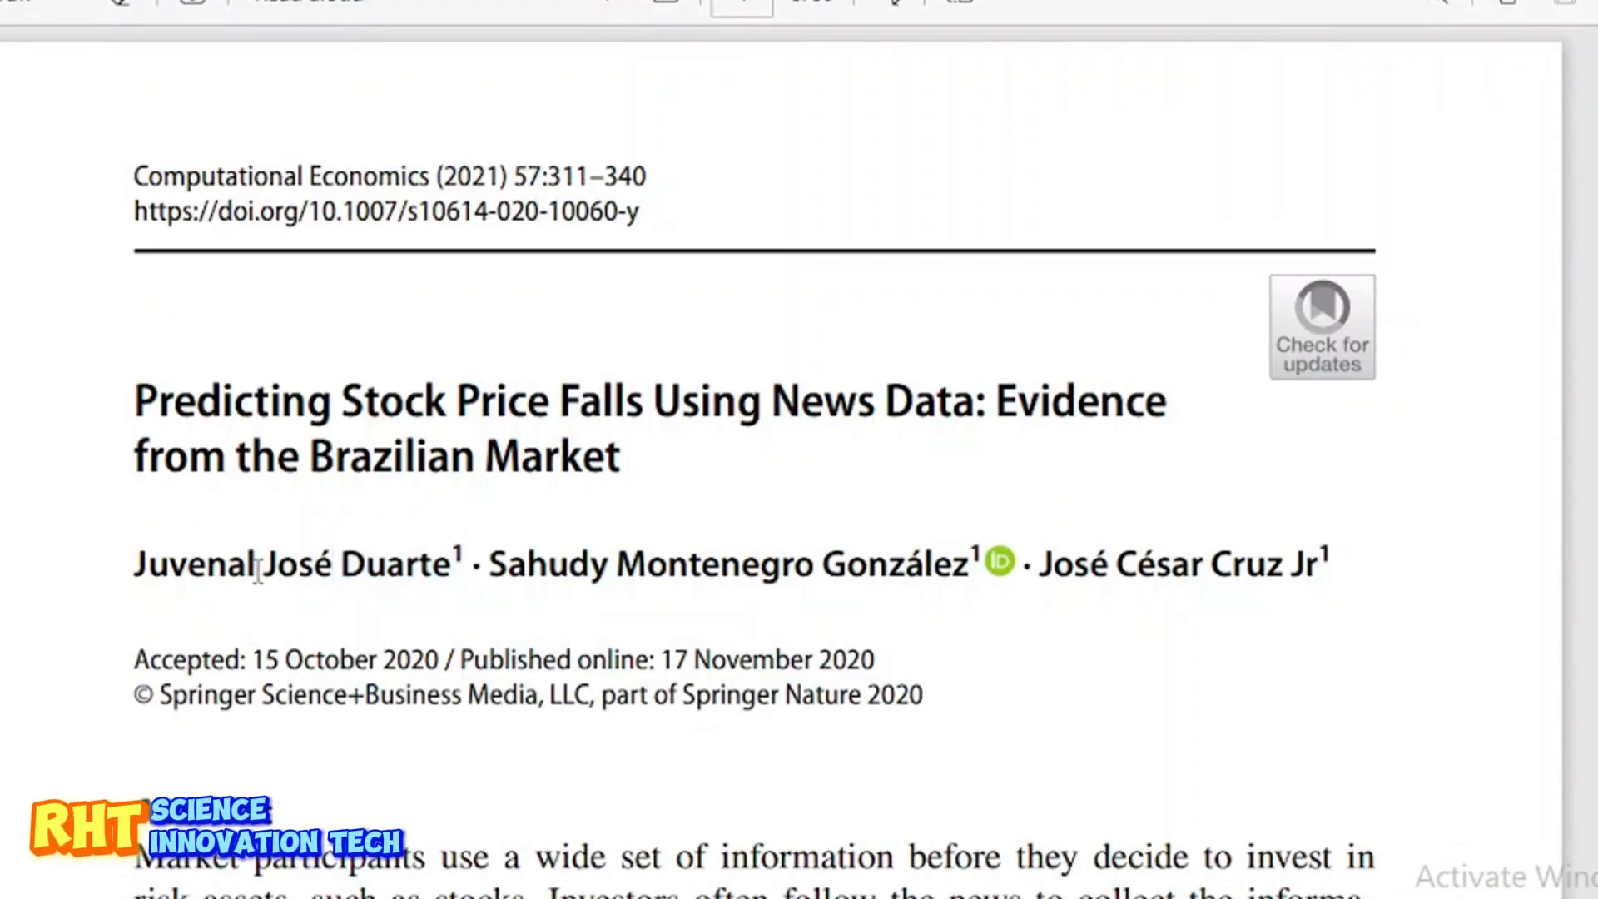
left_click_drag(259, 572, 183, 571)
left_click(120, 571)
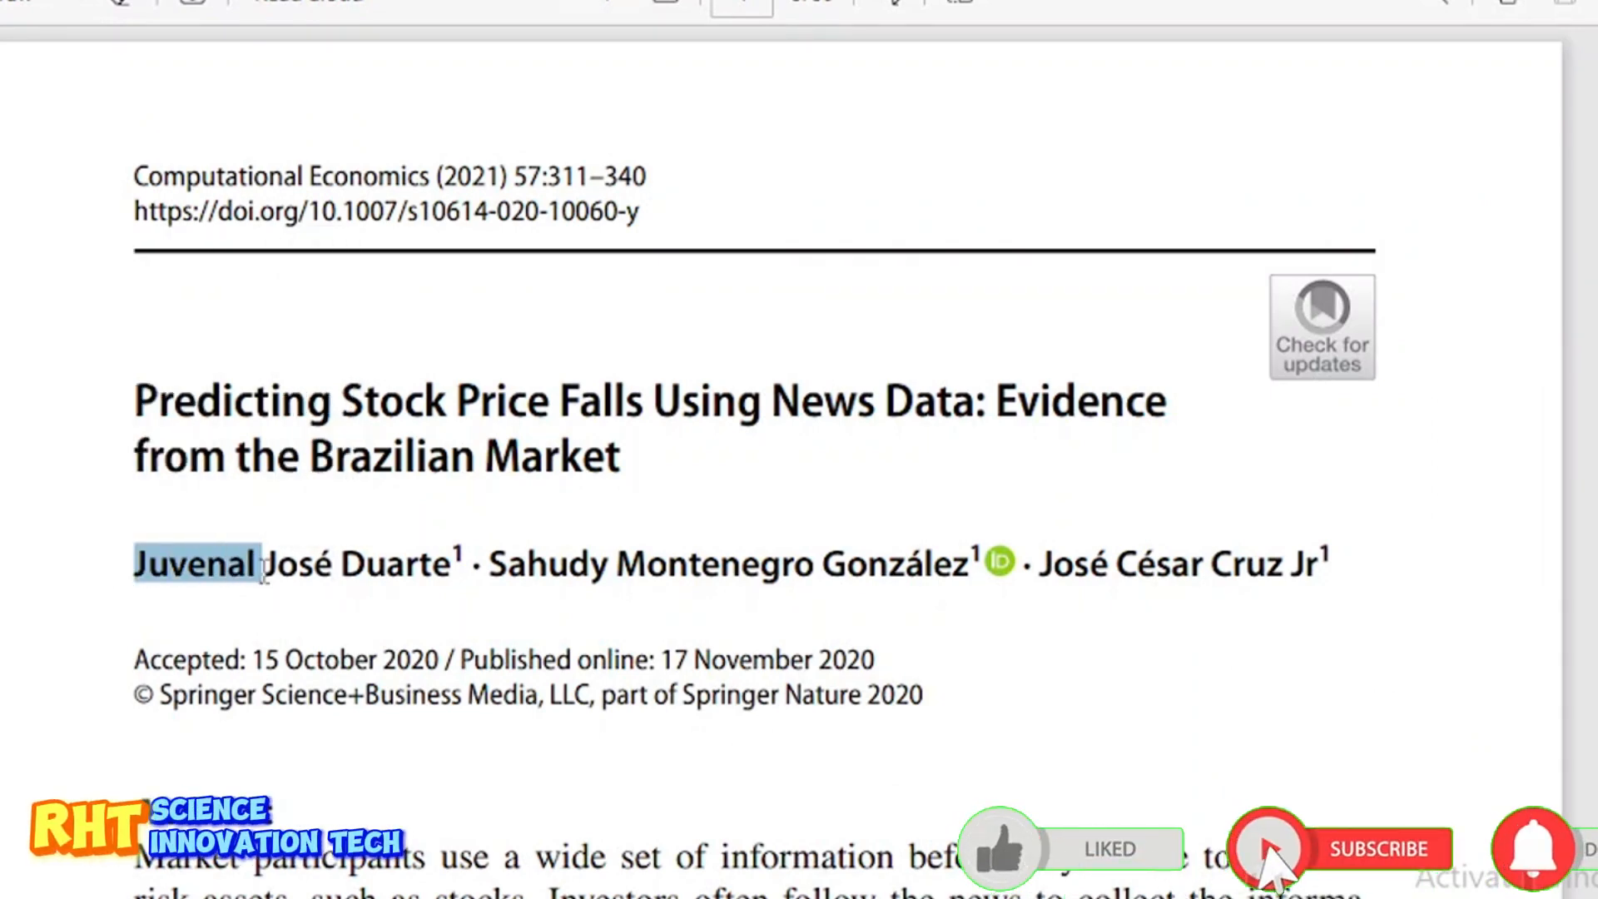
key("alt+Tab")
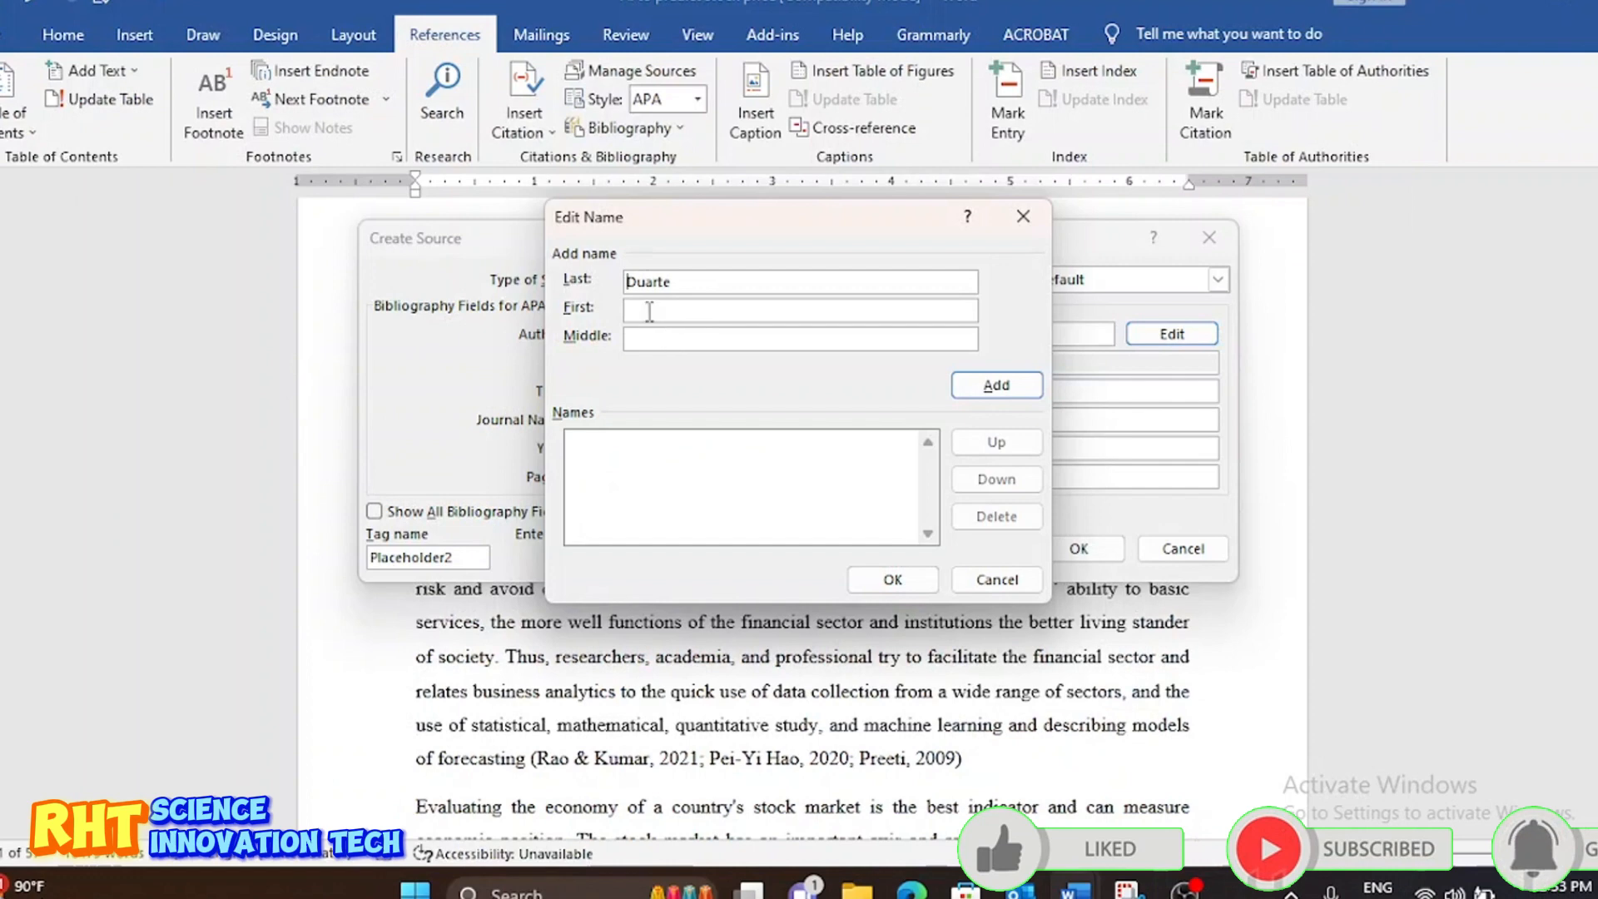
key("alt+Tab")
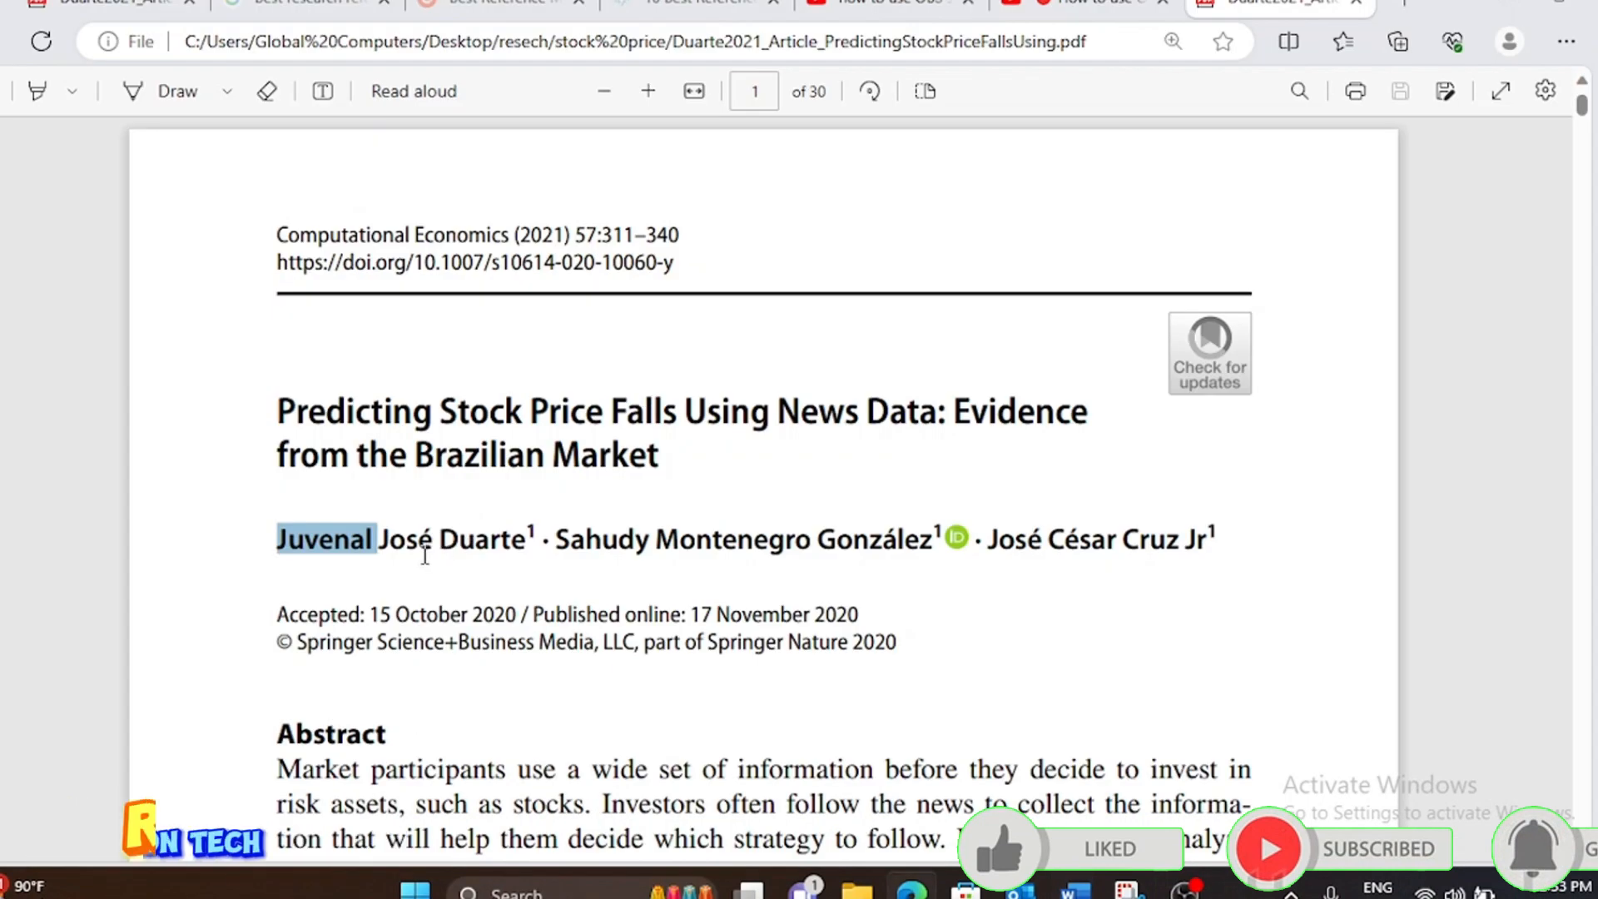
Step: Copy the first author's middle name from the PDF, replace its accented letter with a plain e, and add the author to the source's names
left_click_drag(433, 541, 391, 541)
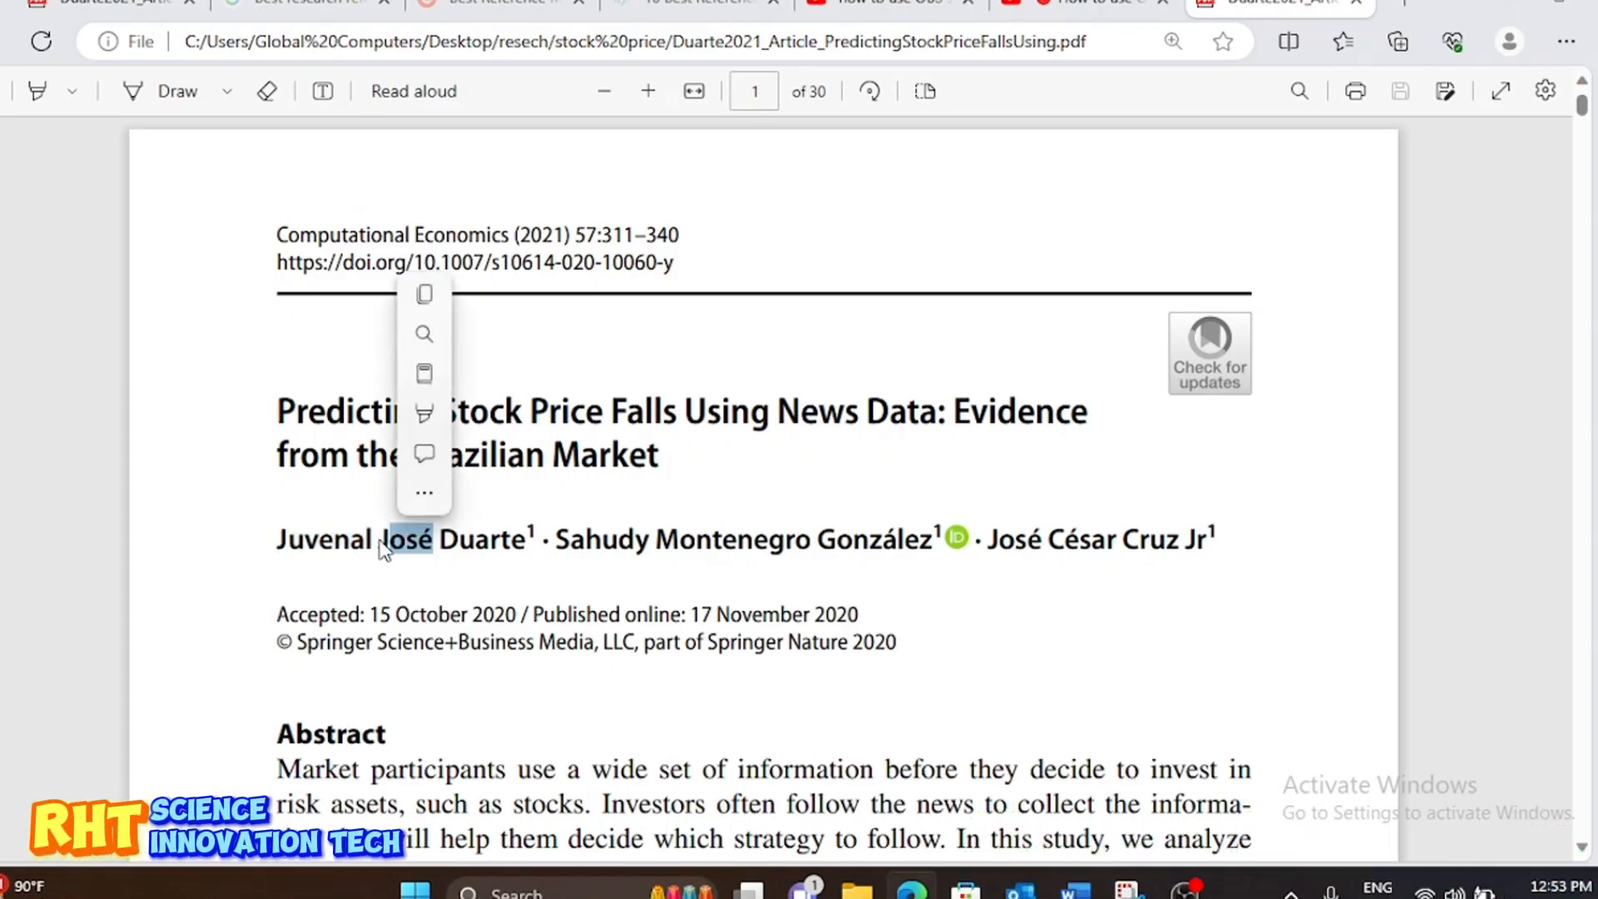
left_click(381, 541)
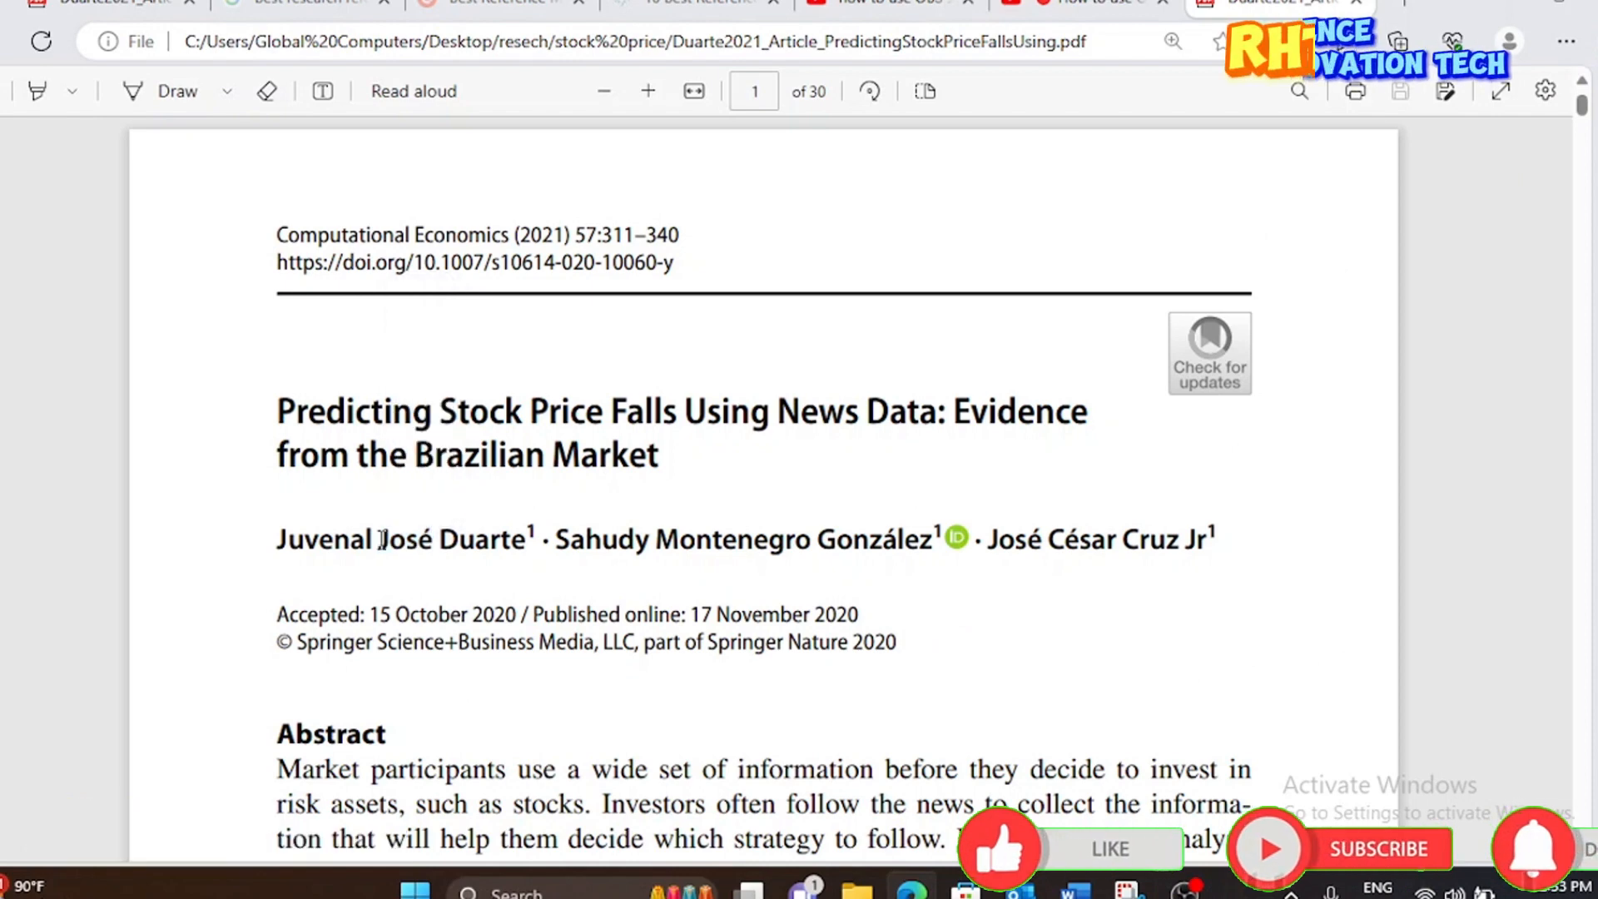
left_click_drag(381, 541, 434, 542)
key("alt+Tab")
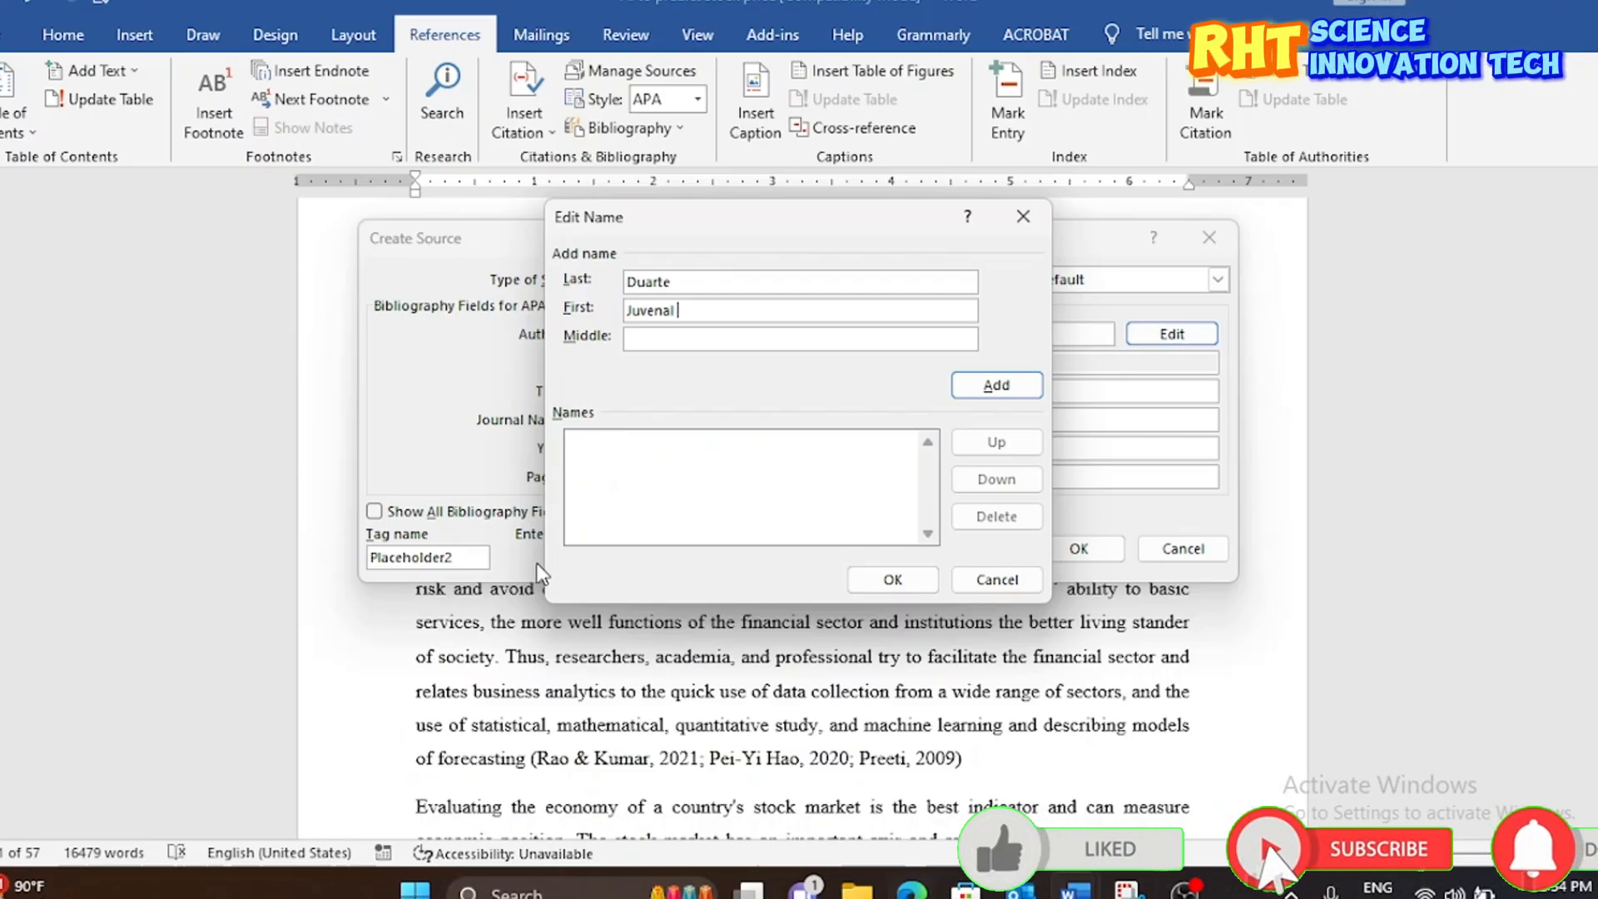
left_click(665, 339)
type("Jos")
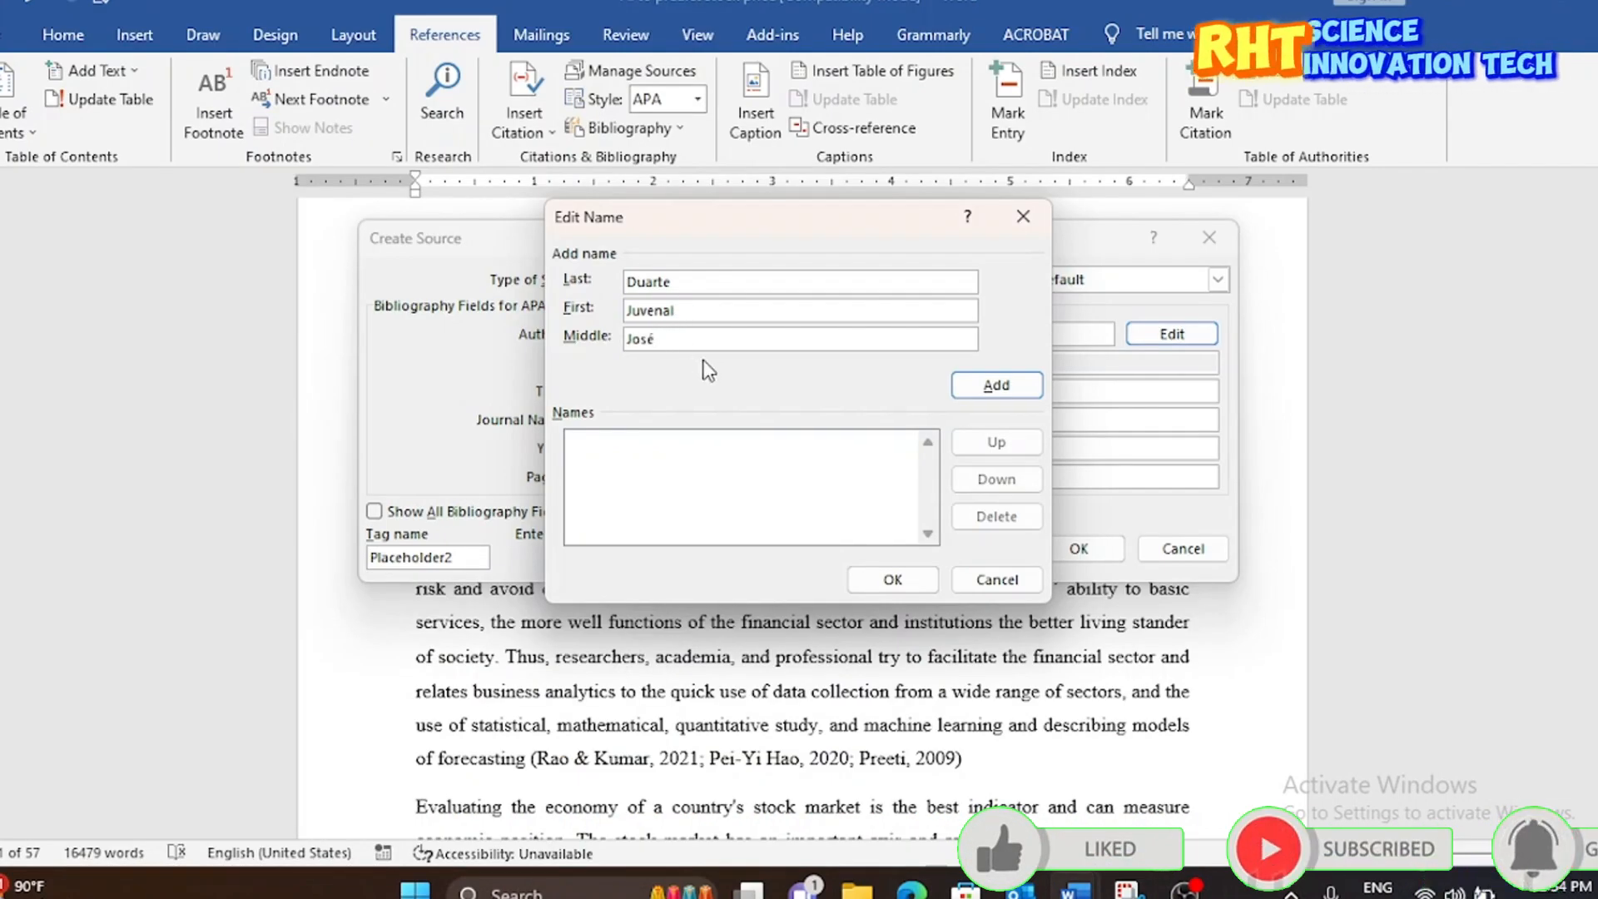
type("e")
left_click(993, 388)
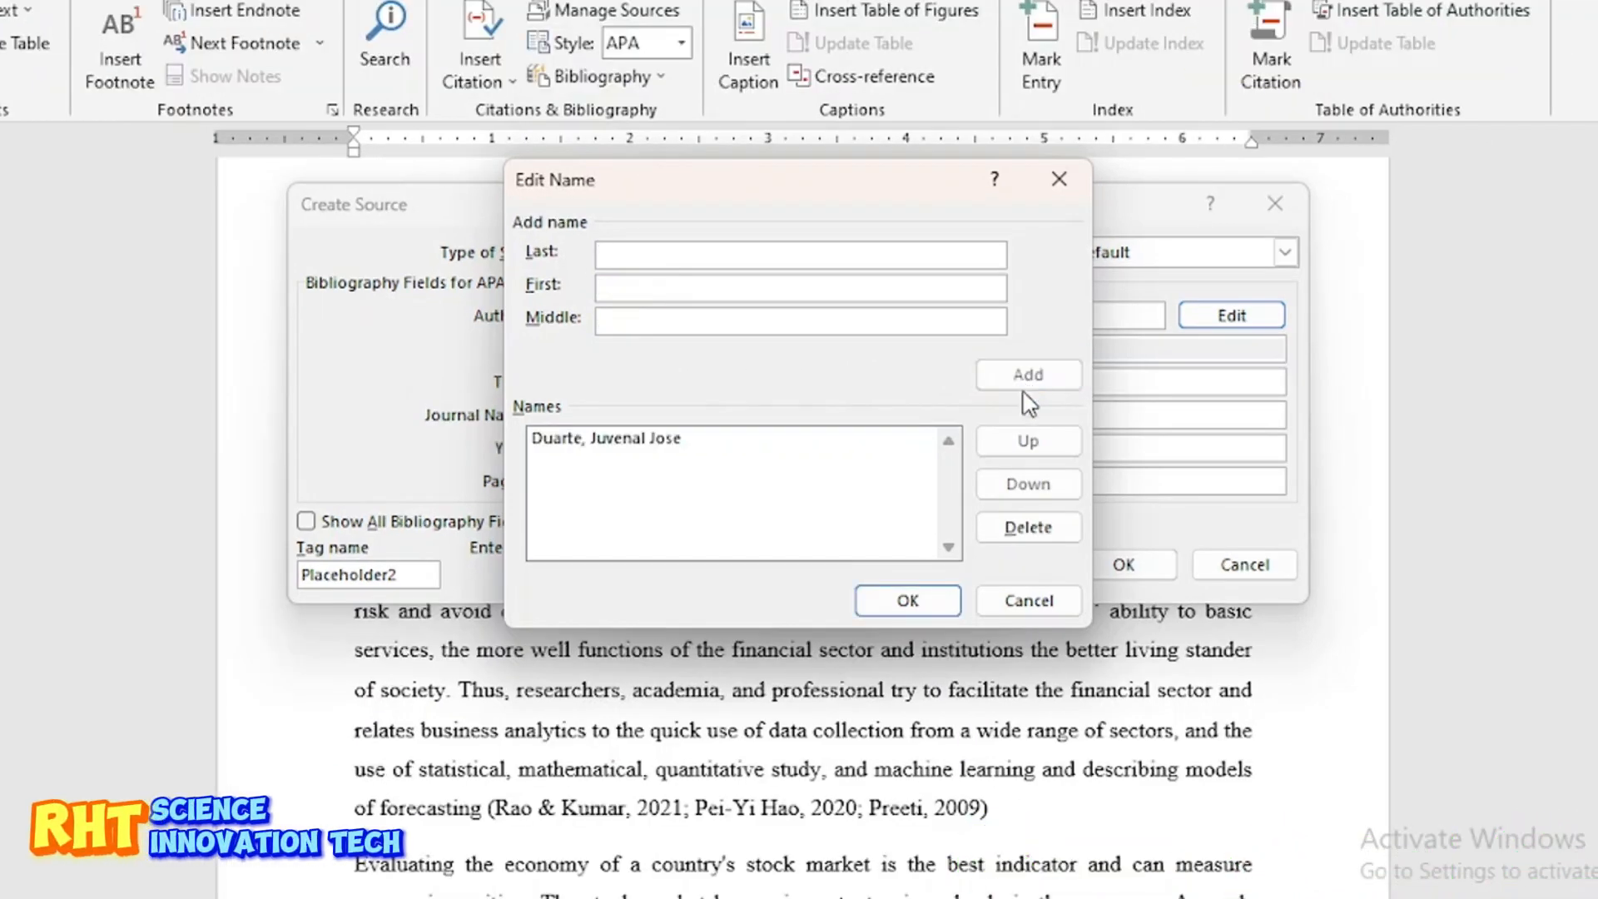
Step: Copy the second author's first name from the article PDF into the first name field in Word
key("alt+Tab")
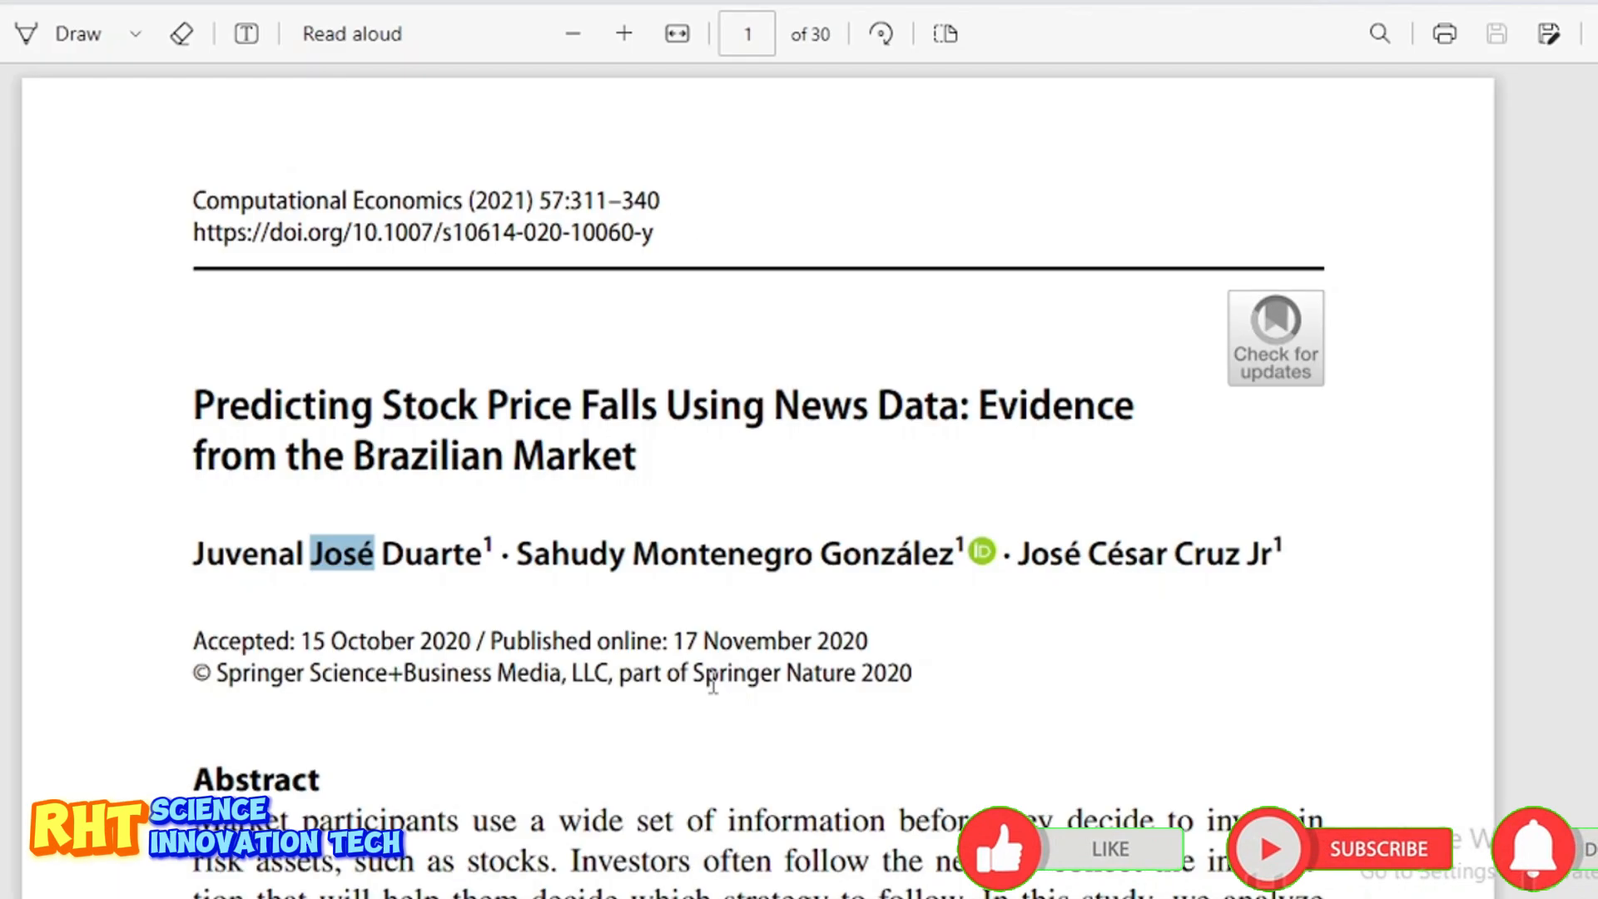
double_click(520, 557)
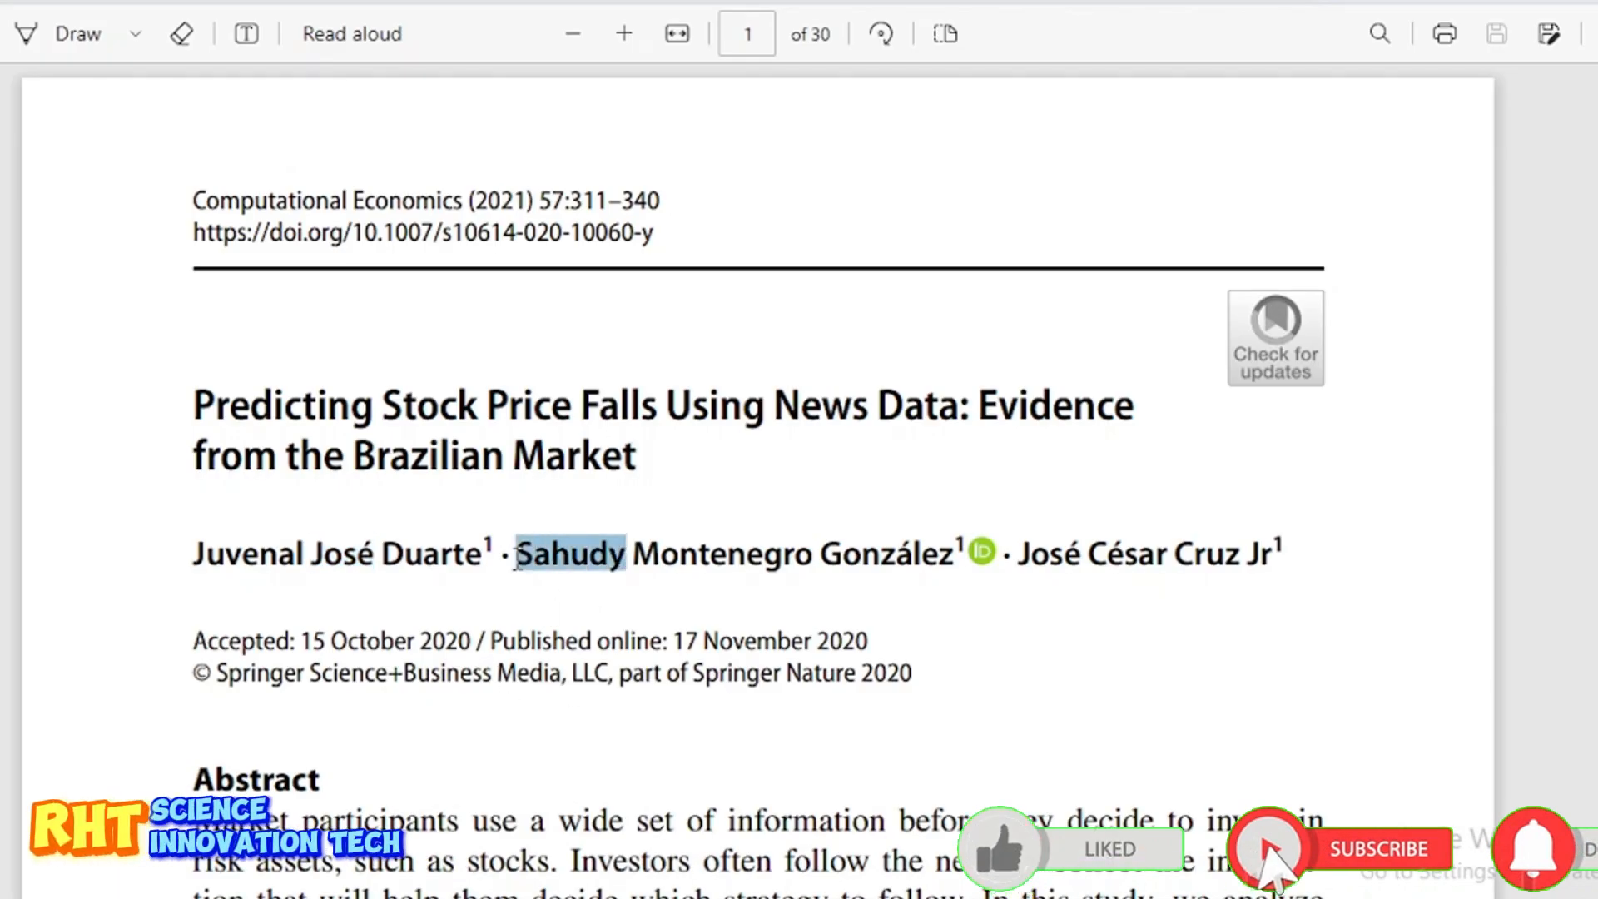
left_click_drag(518, 559, 522, 558)
key("ctrl+c")
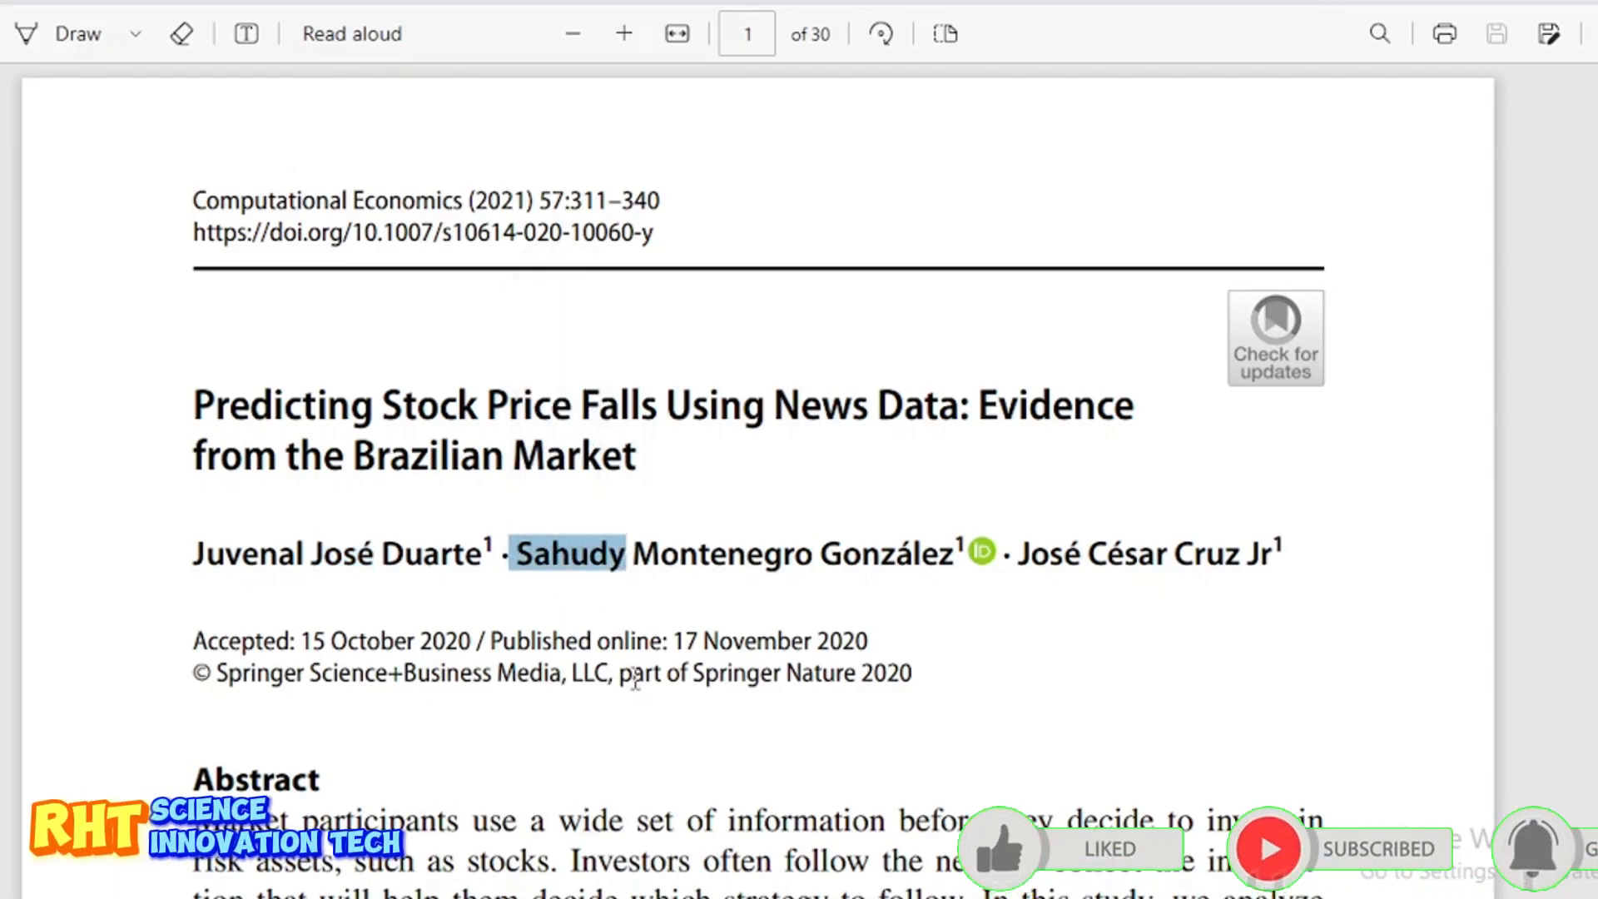
key("alt+Tab")
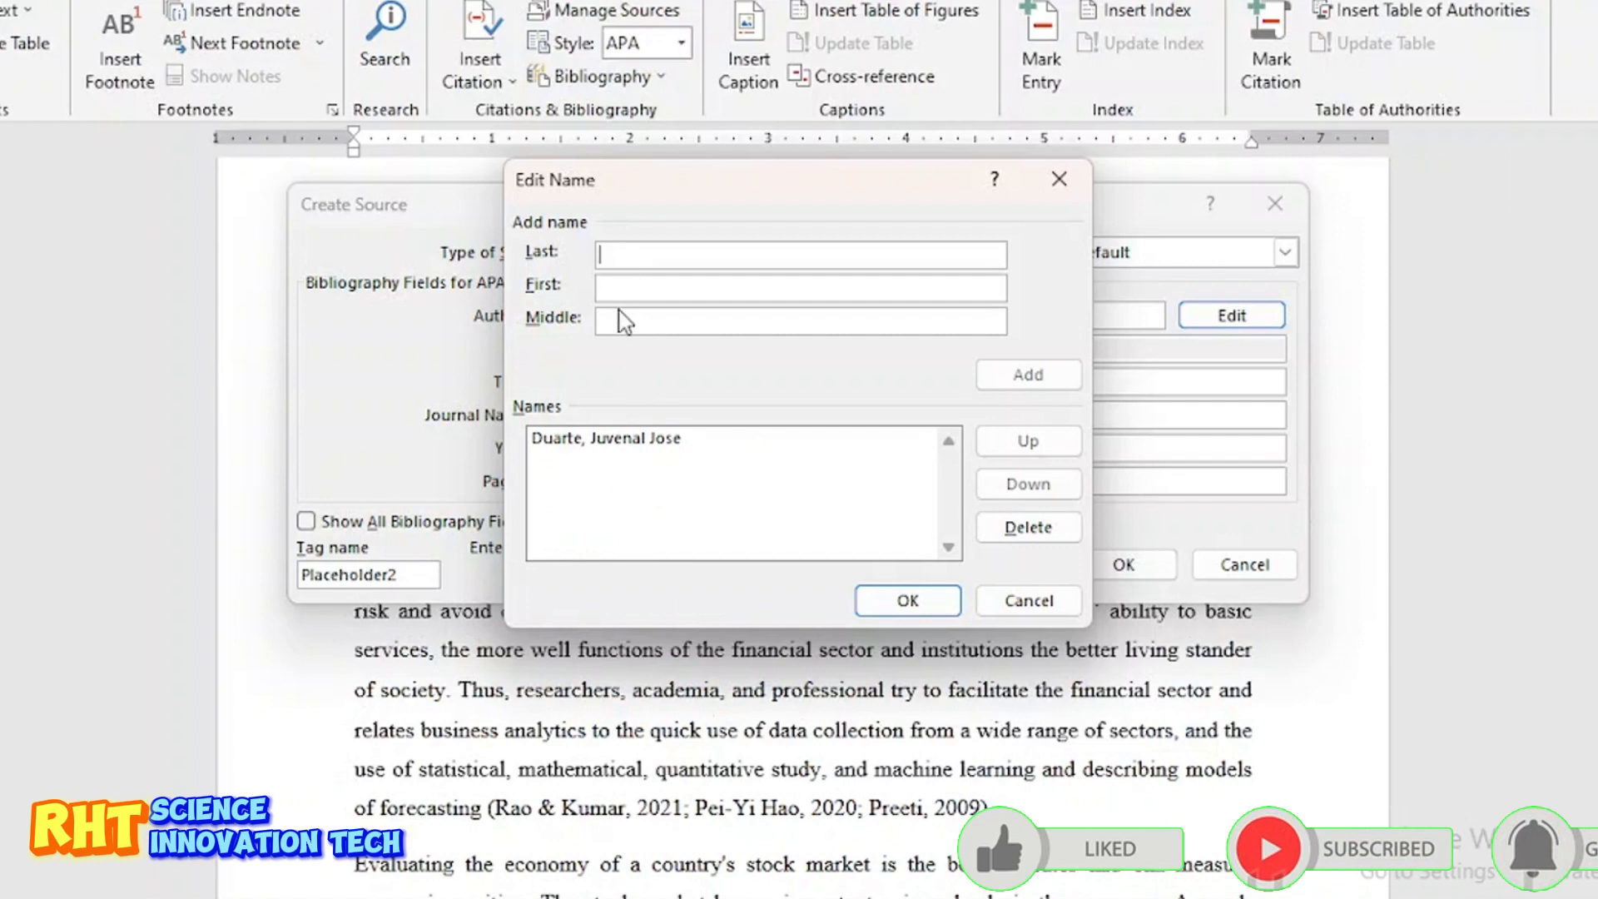
left_click(616, 289)
key("ctrl+v")
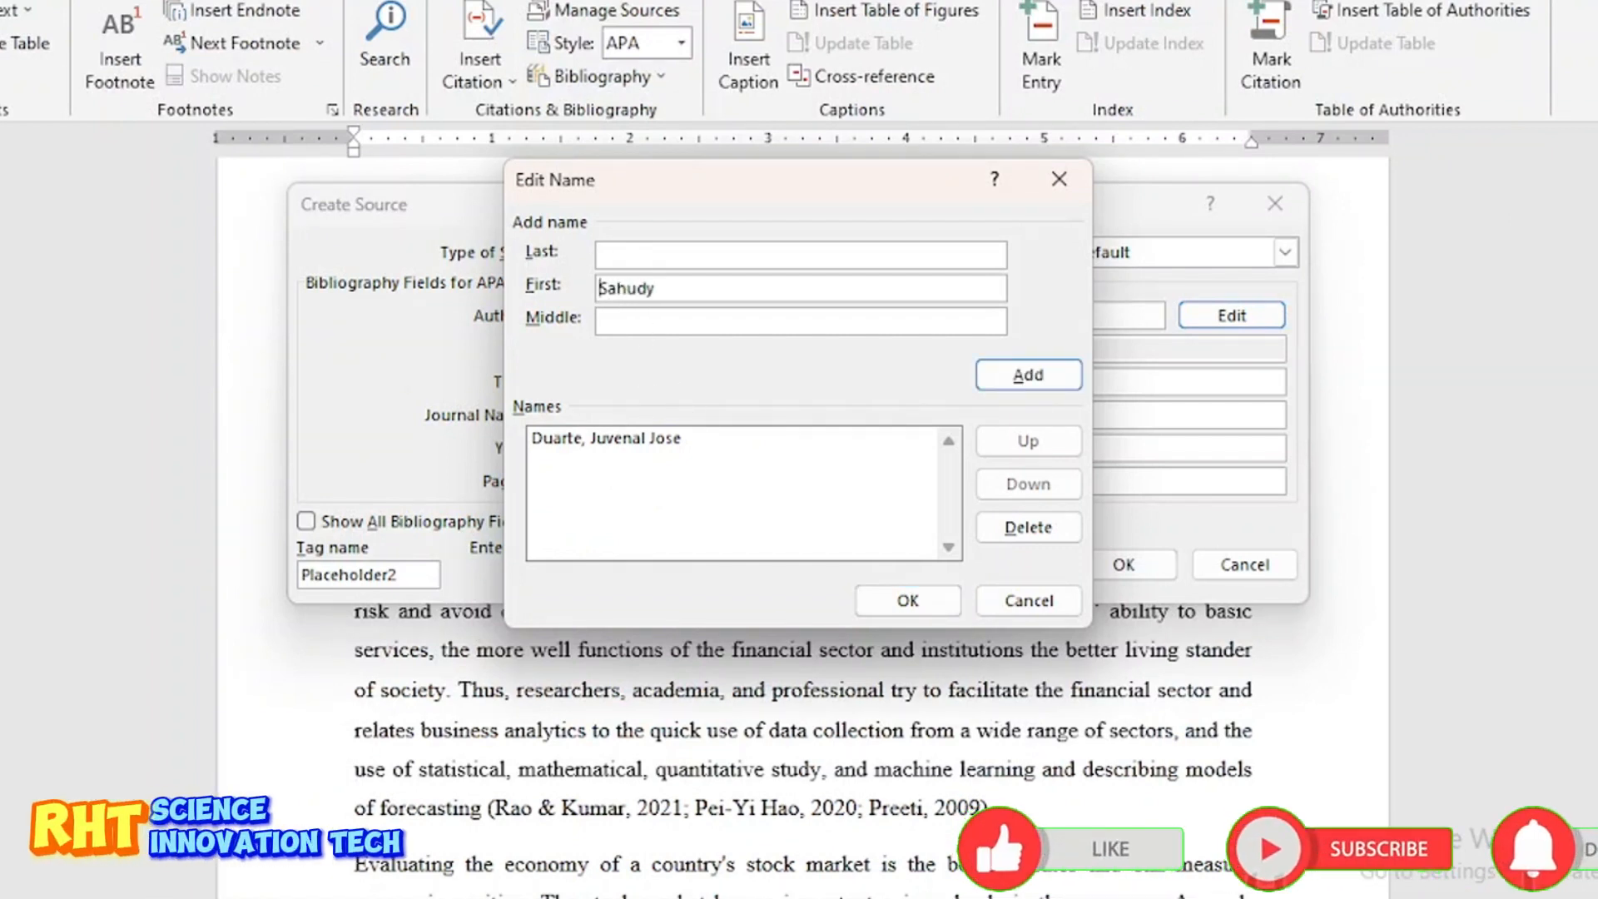
Step: Copy the second author's middle name from the article PDF into the middle name field in Word
key("alt+Tab")
left_click_drag(634, 554, 812, 574)
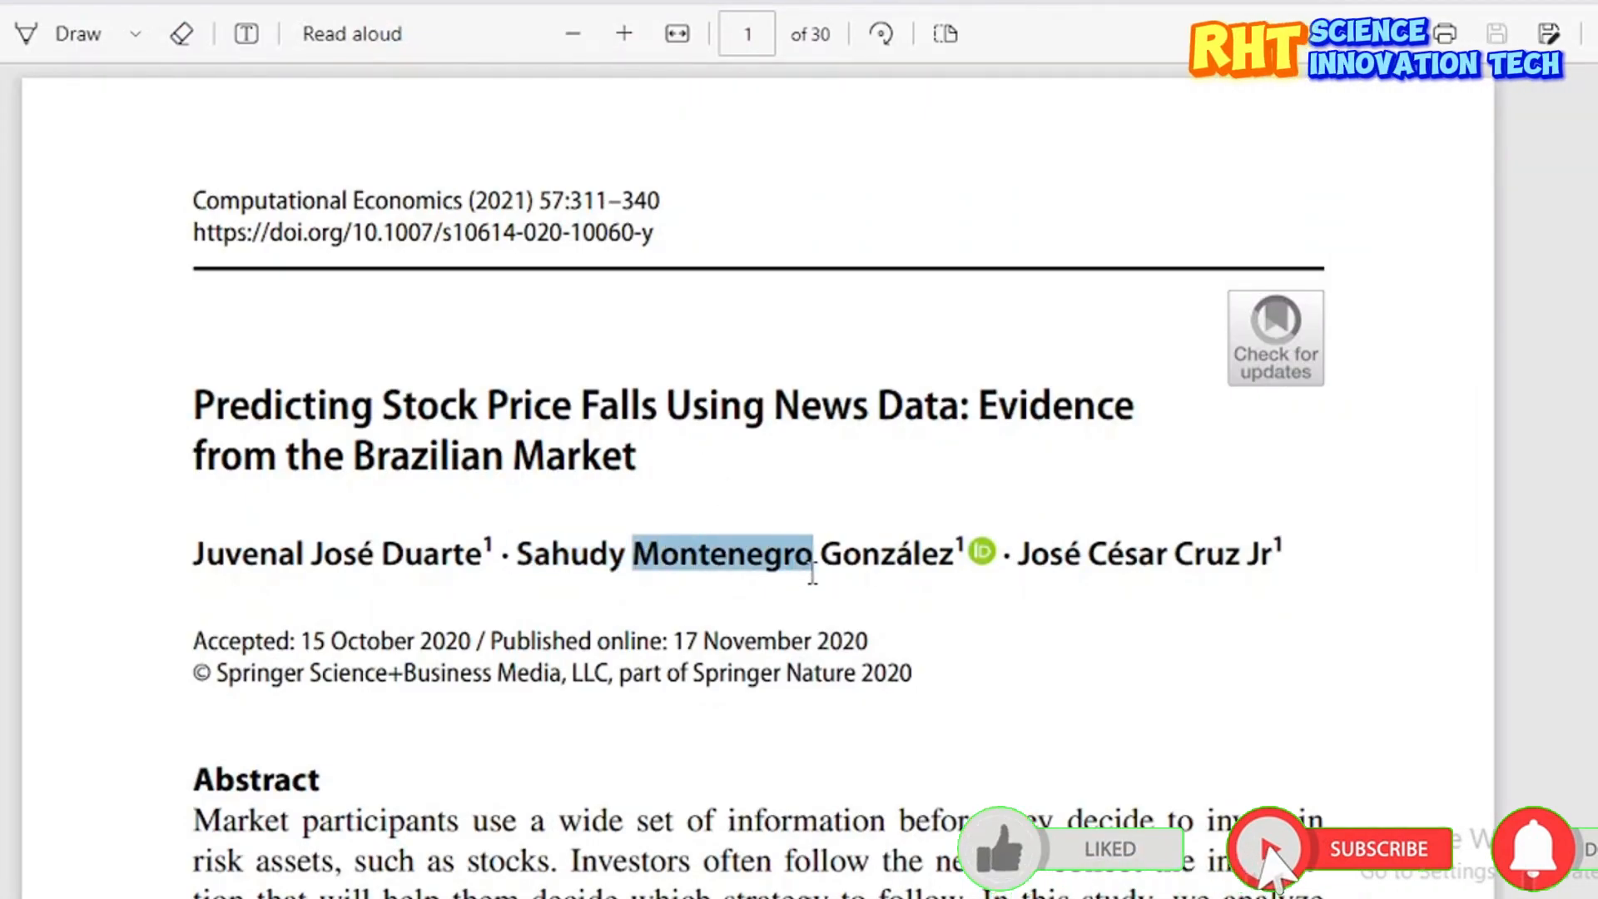
key("ctrl+c")
key("alt+Tab")
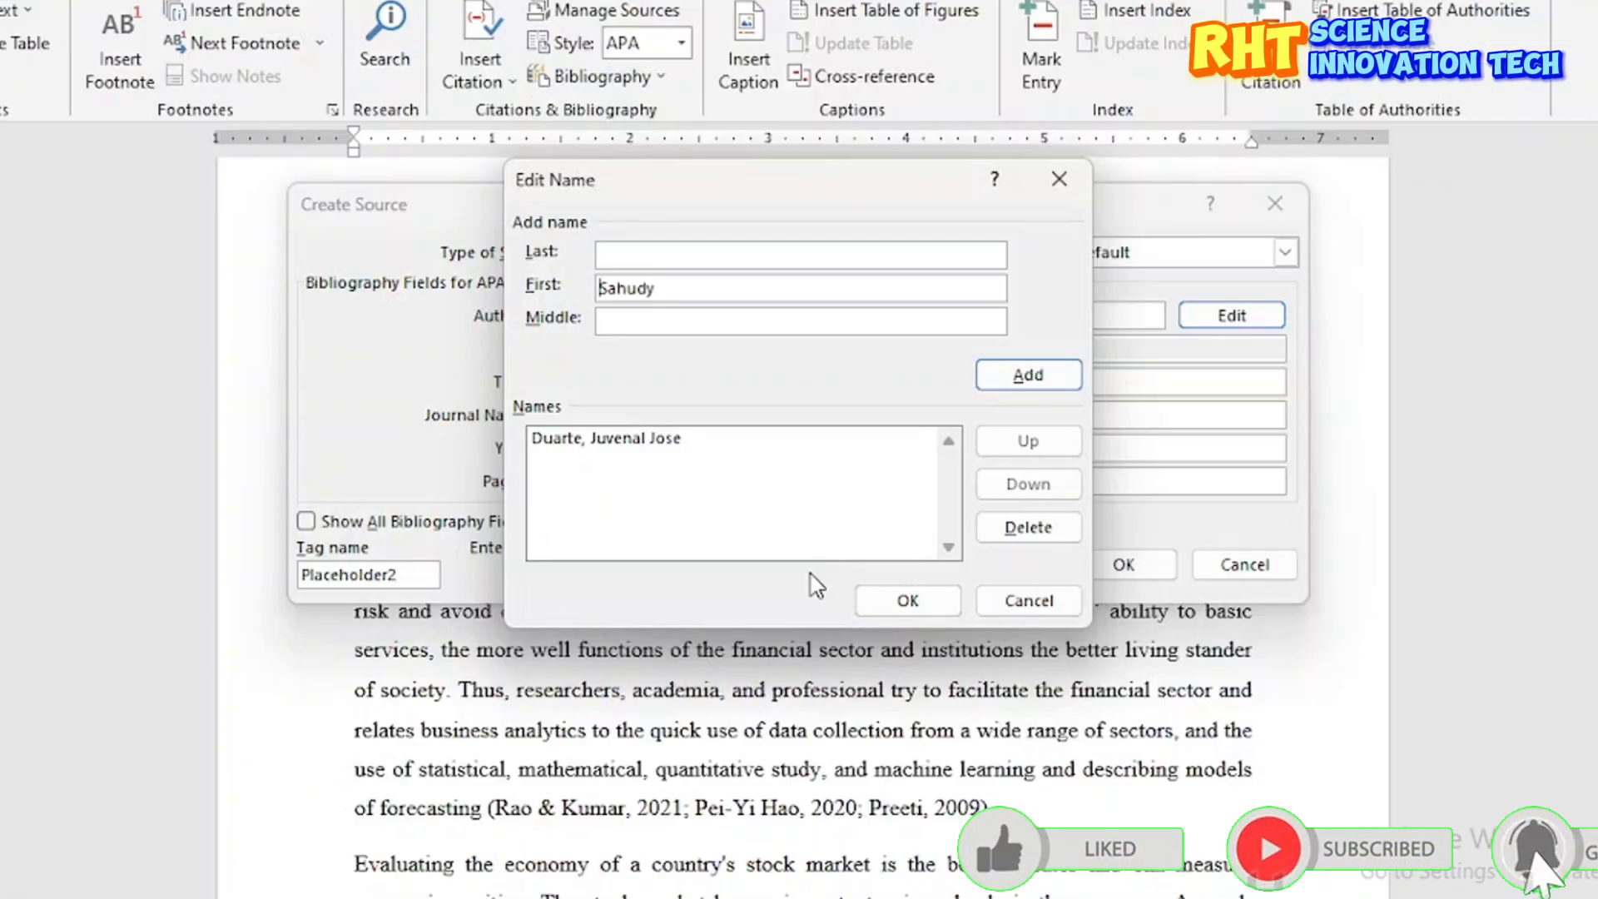
left_click(650, 319)
key("ctrl+v")
Step: Copy the second author's last name from the PDF, replace its accented letter with a plain a, and add the author to the names
key("alt+Tab")
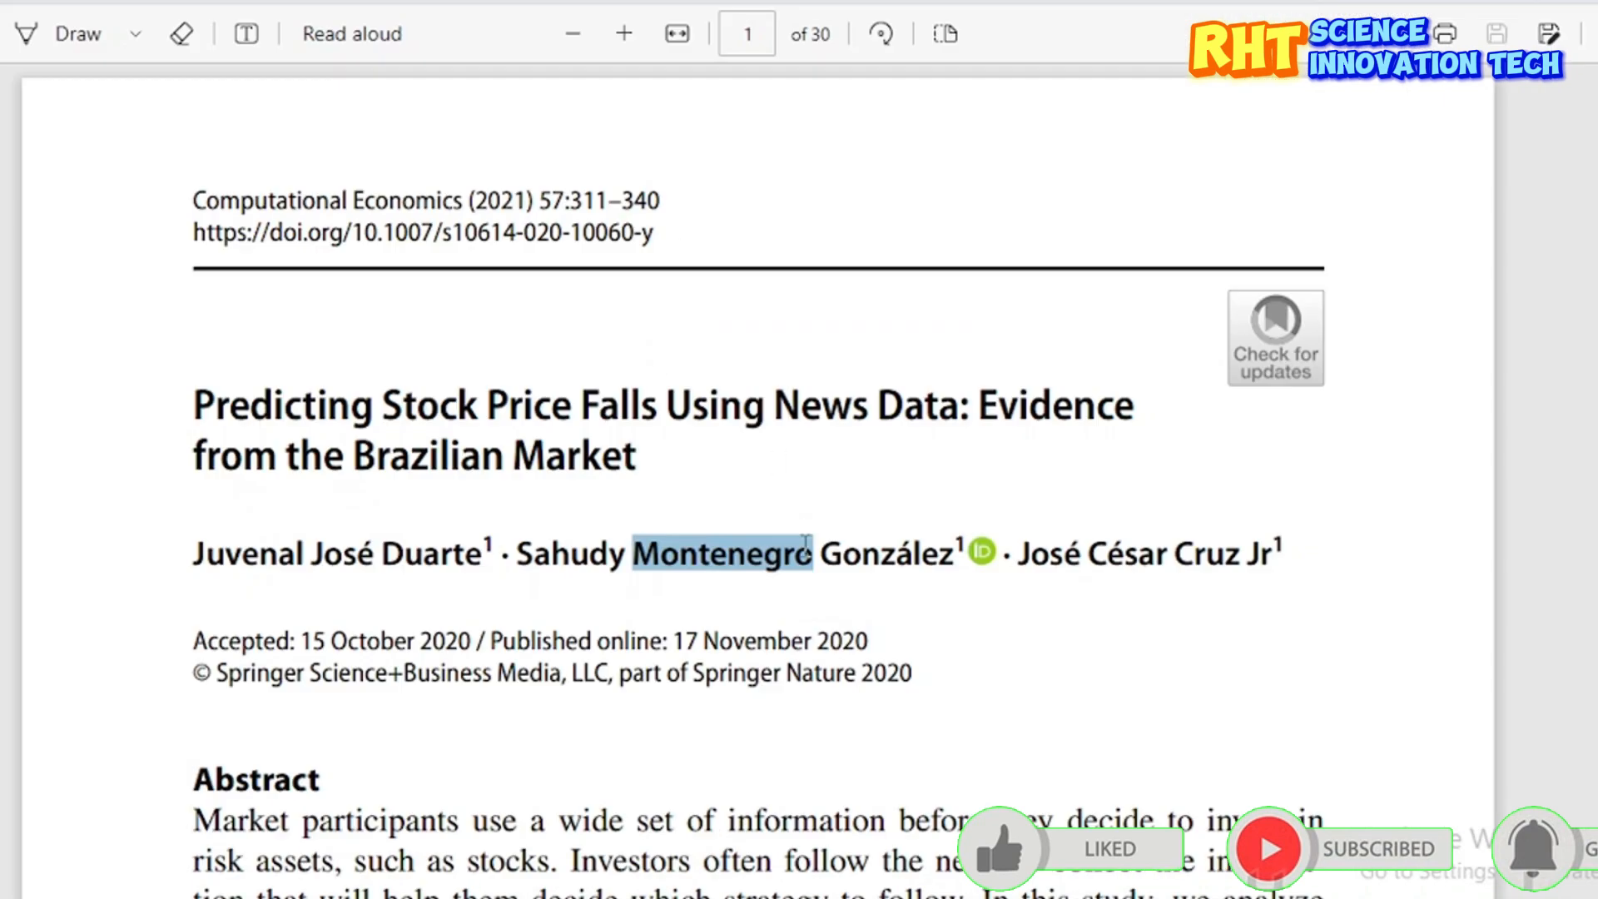
left_click_drag(822, 554, 951, 557)
key("ctrl+c")
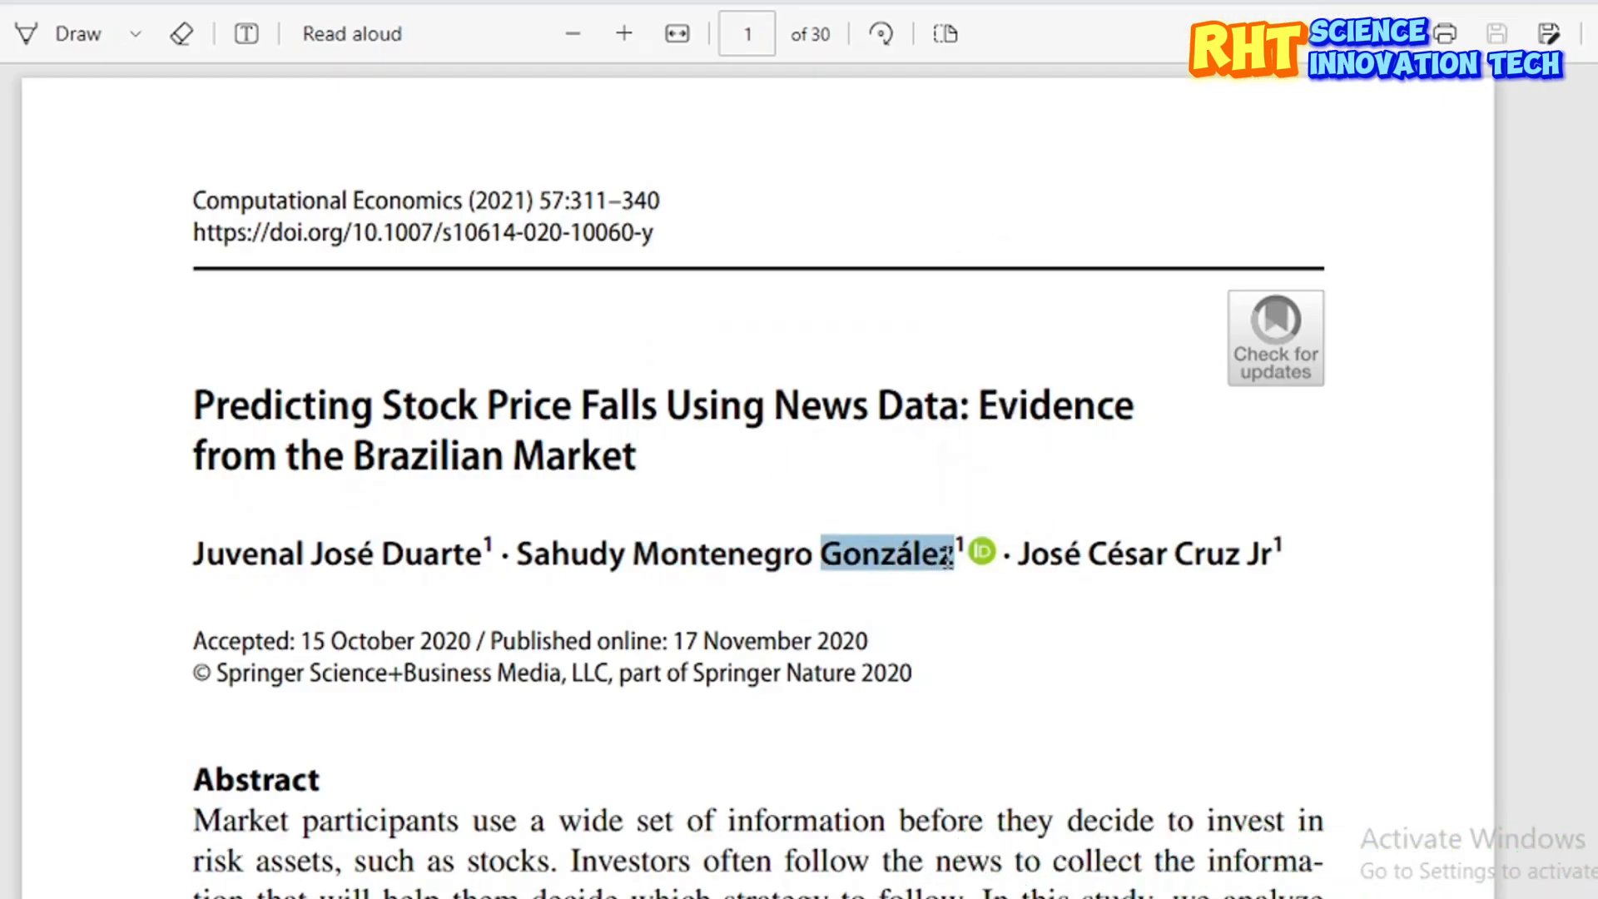
key("alt+Tab")
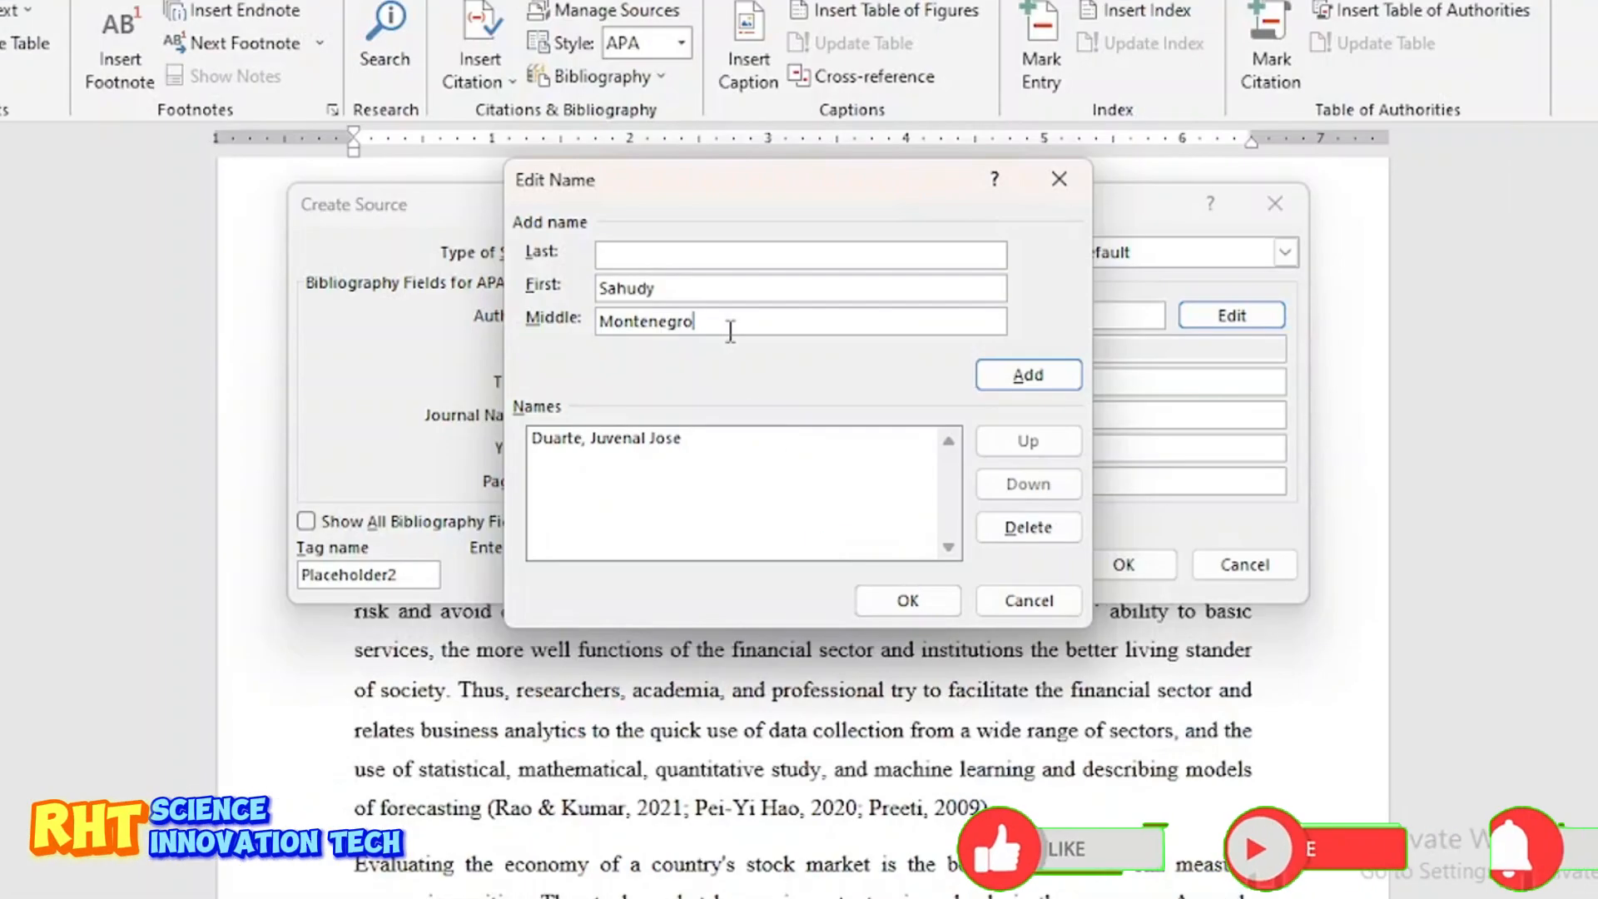
left_click(649, 255)
key("BackSpace")
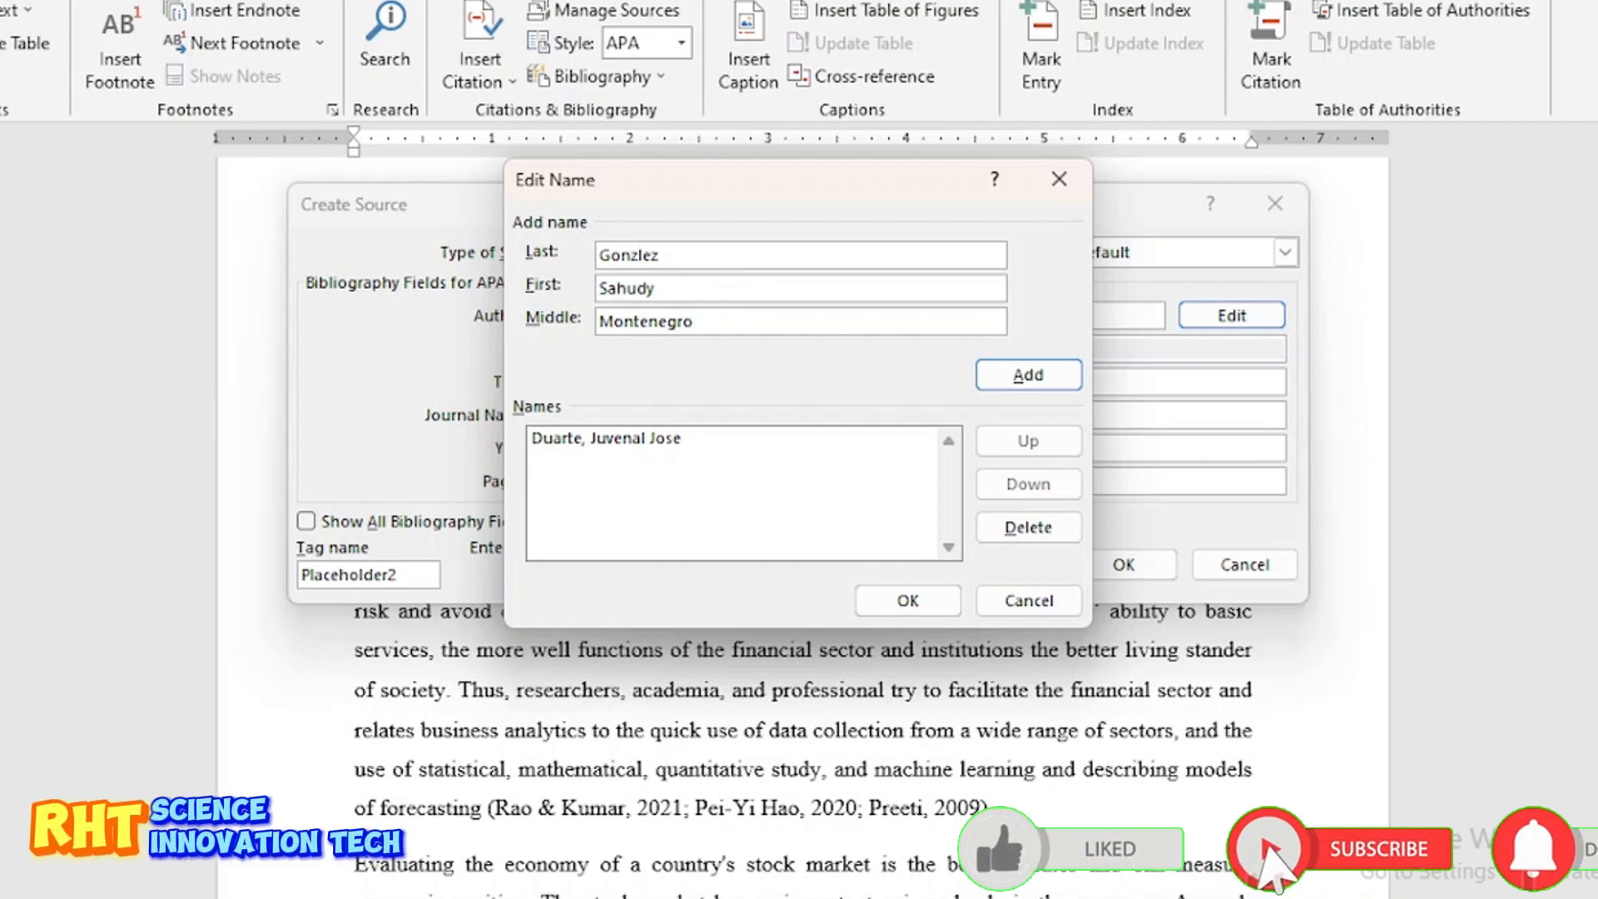
type("a")
left_click(1028, 374)
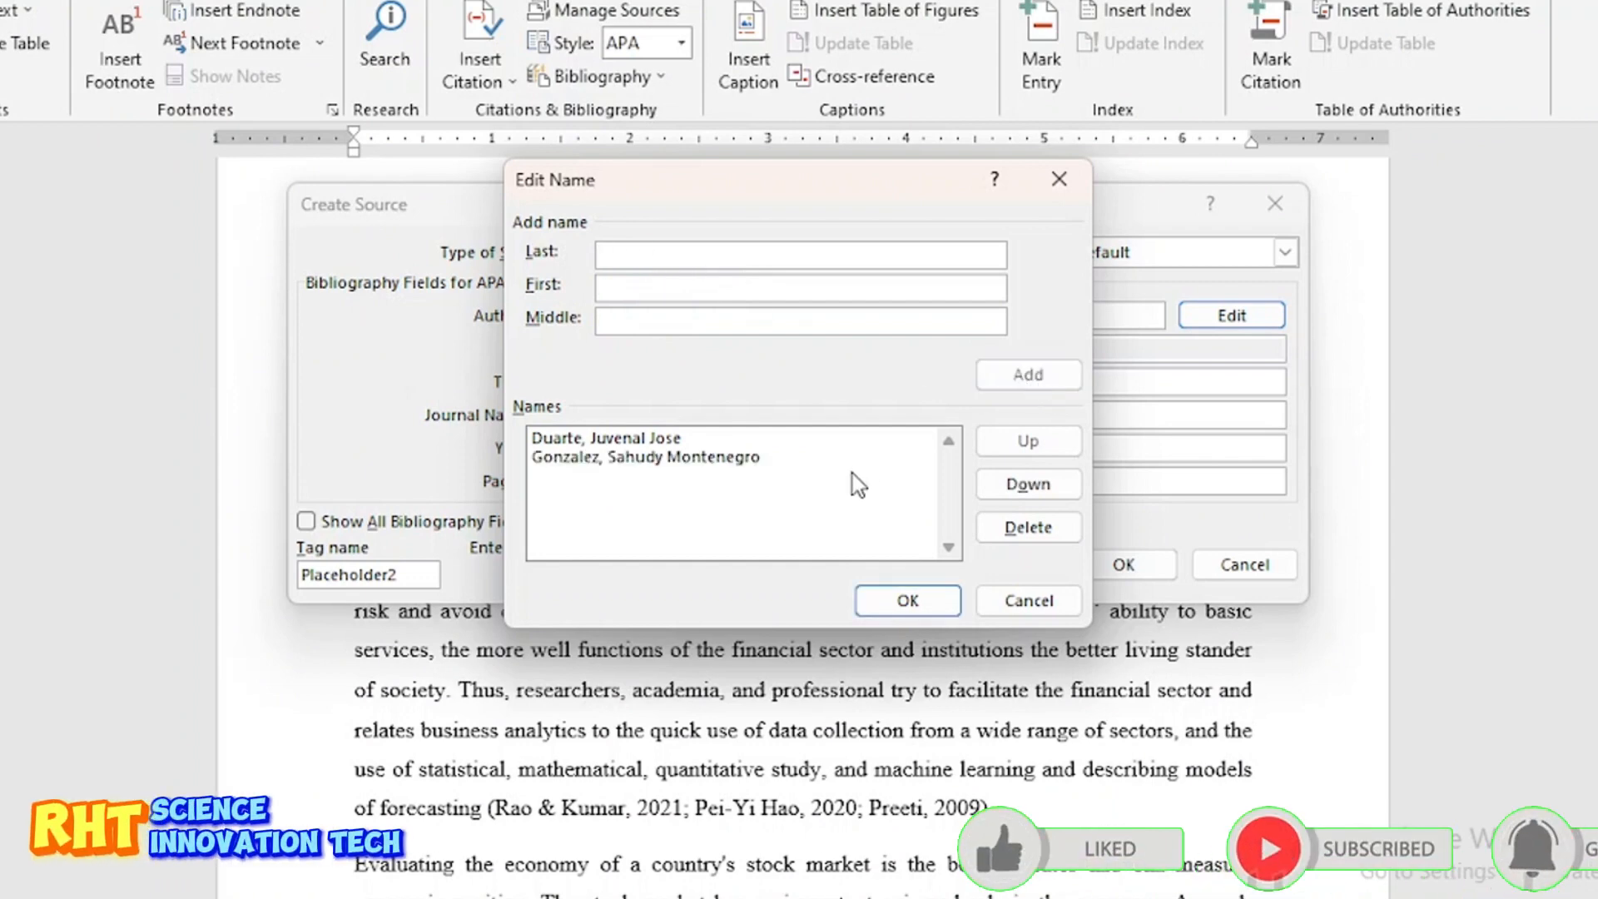
Step: Fill in the third author's first name from the article PDF, using a plain e for the accented letter
key("alt+Tab")
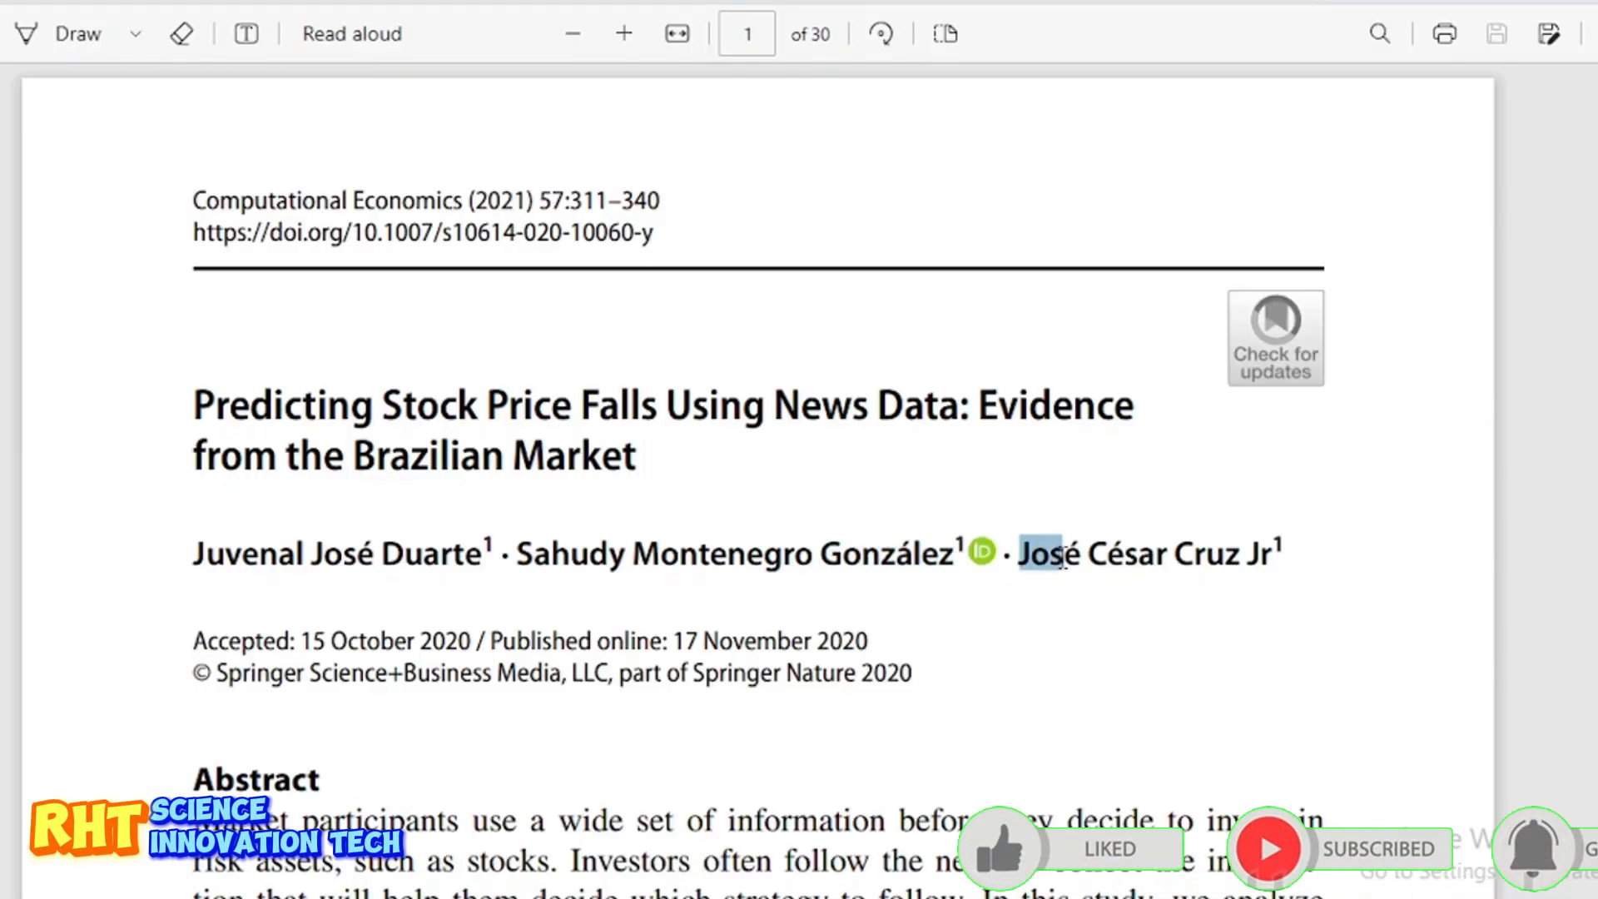
left_click_drag(1062, 560, 1081, 571)
key("ctrl+c")
key("alt+Tab")
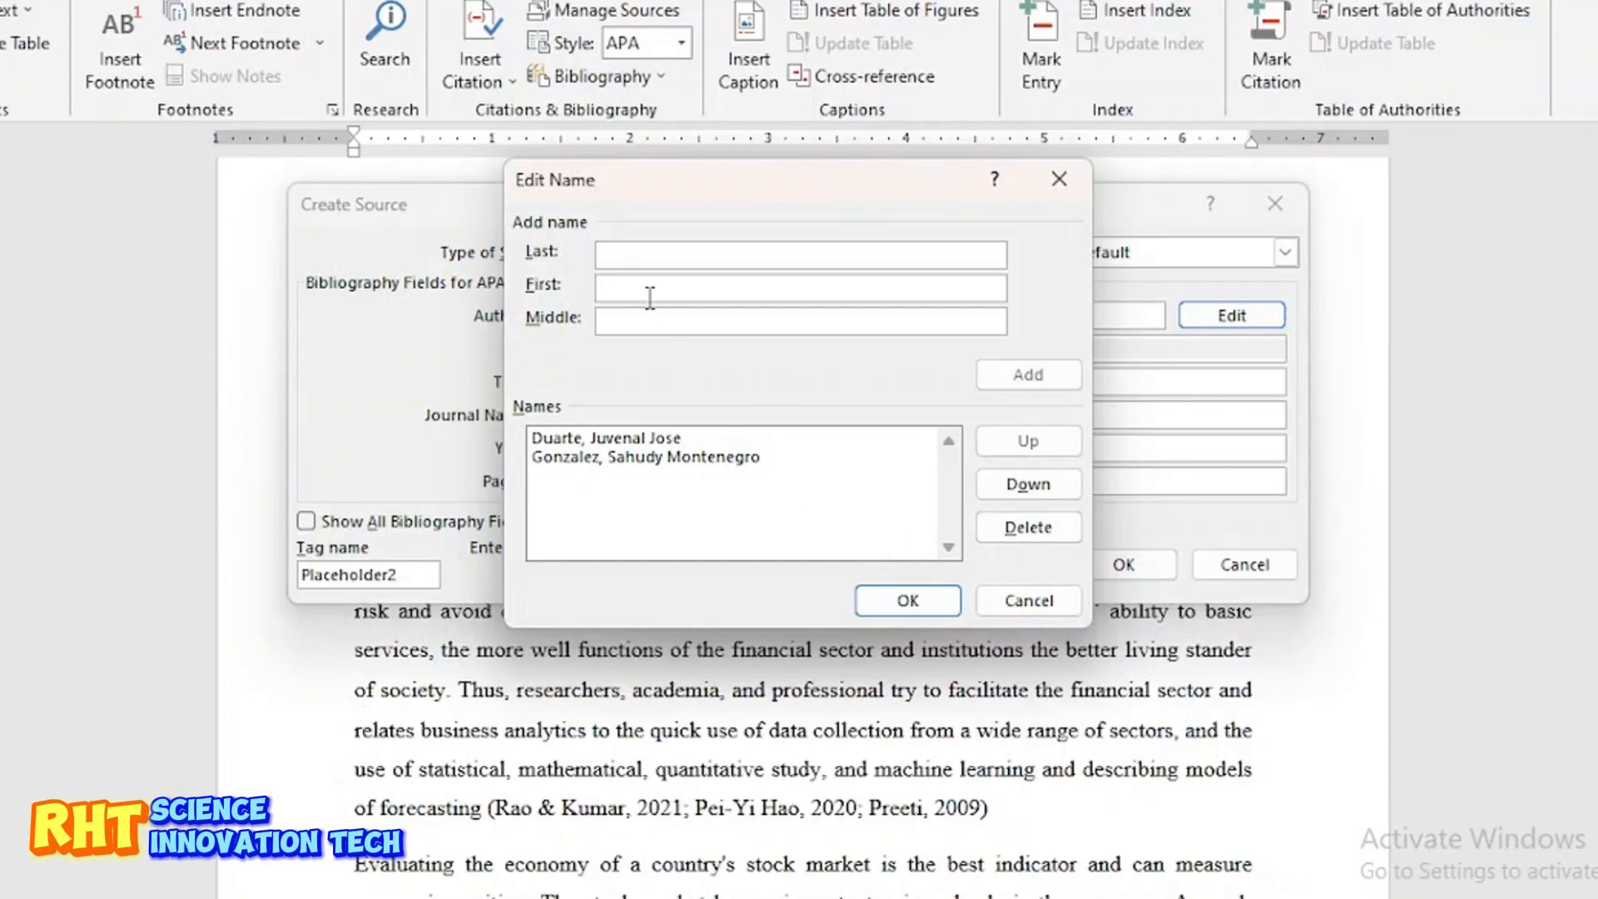
type("Jose")
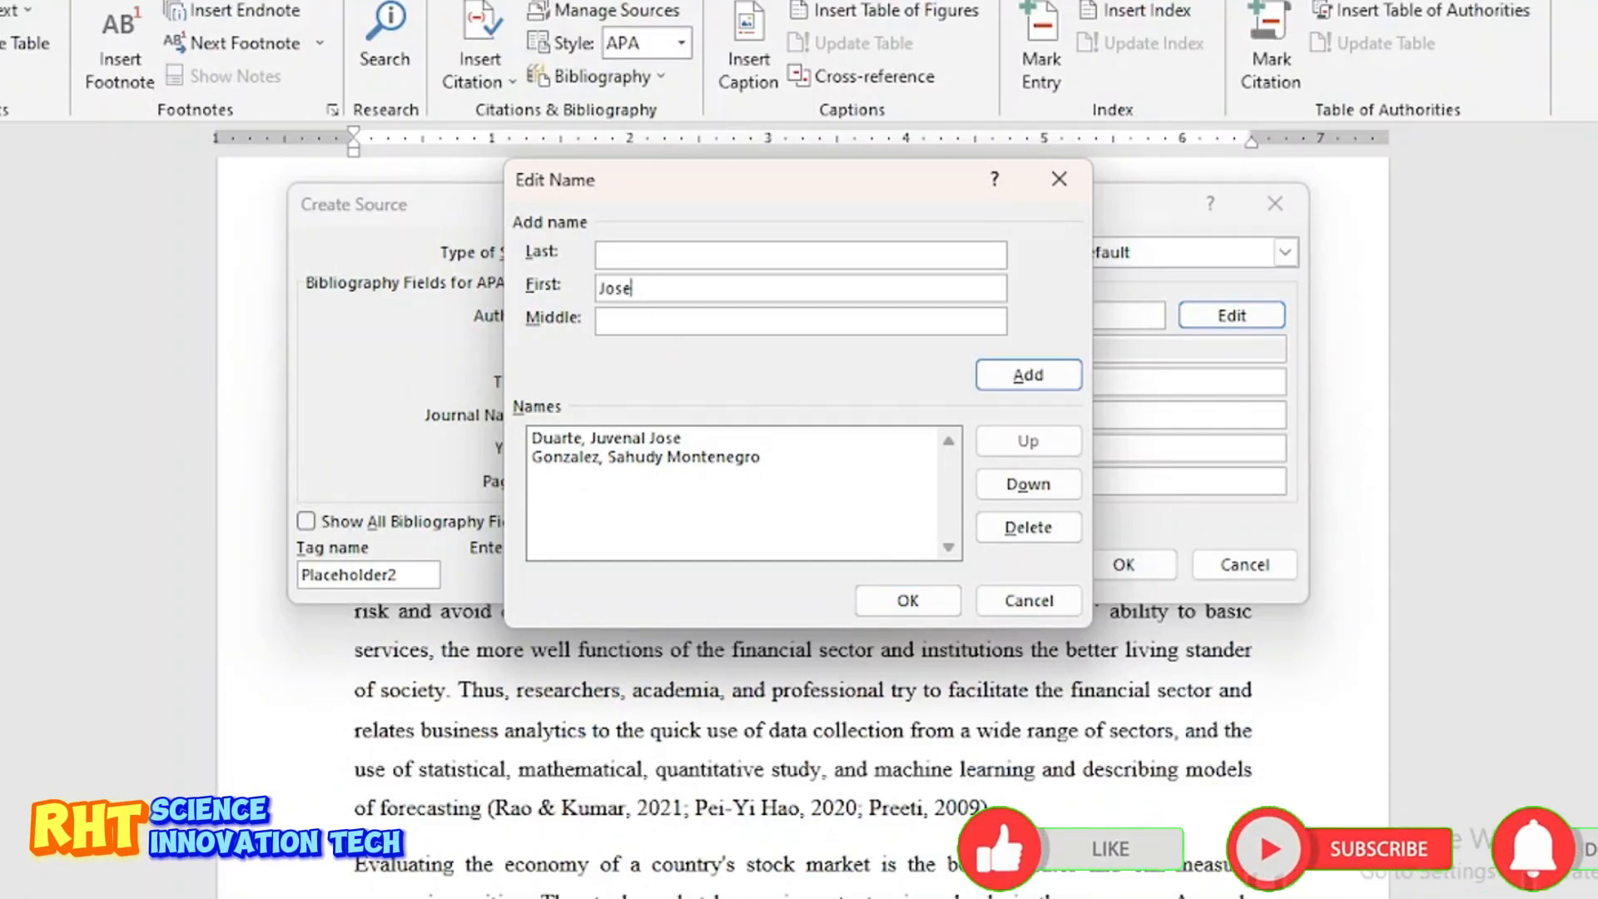
Step: Fill in the third author's middle name from the article PDF, using a plain e for the accented letter
key("alt+Tab")
left_click_drag(1168, 557, 1086, 563)
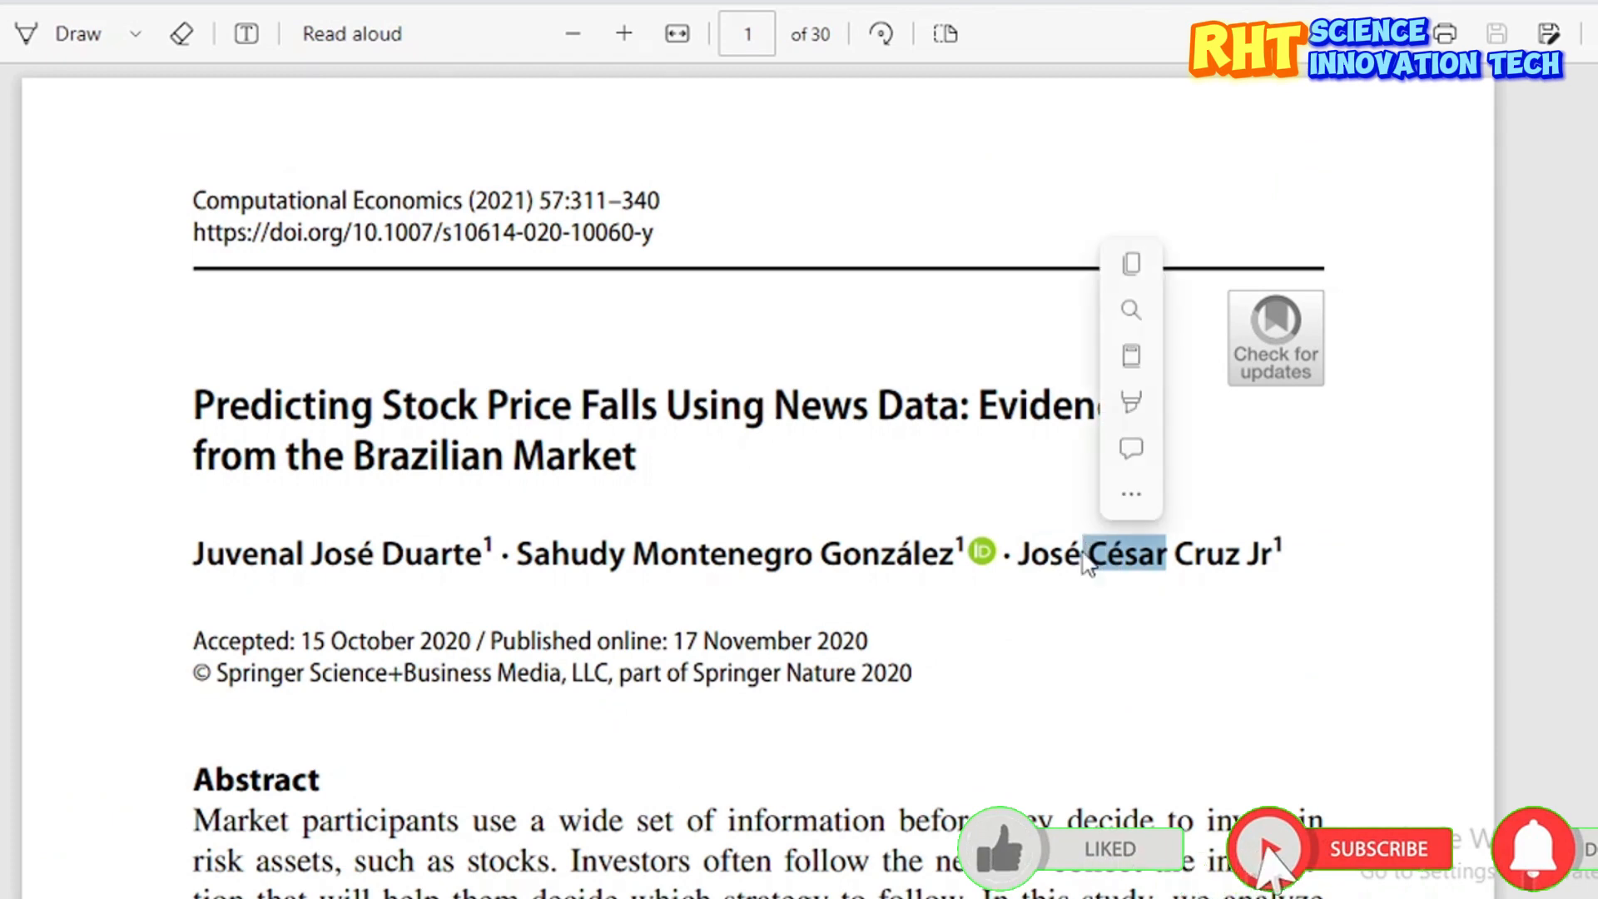
key("alt+Tab")
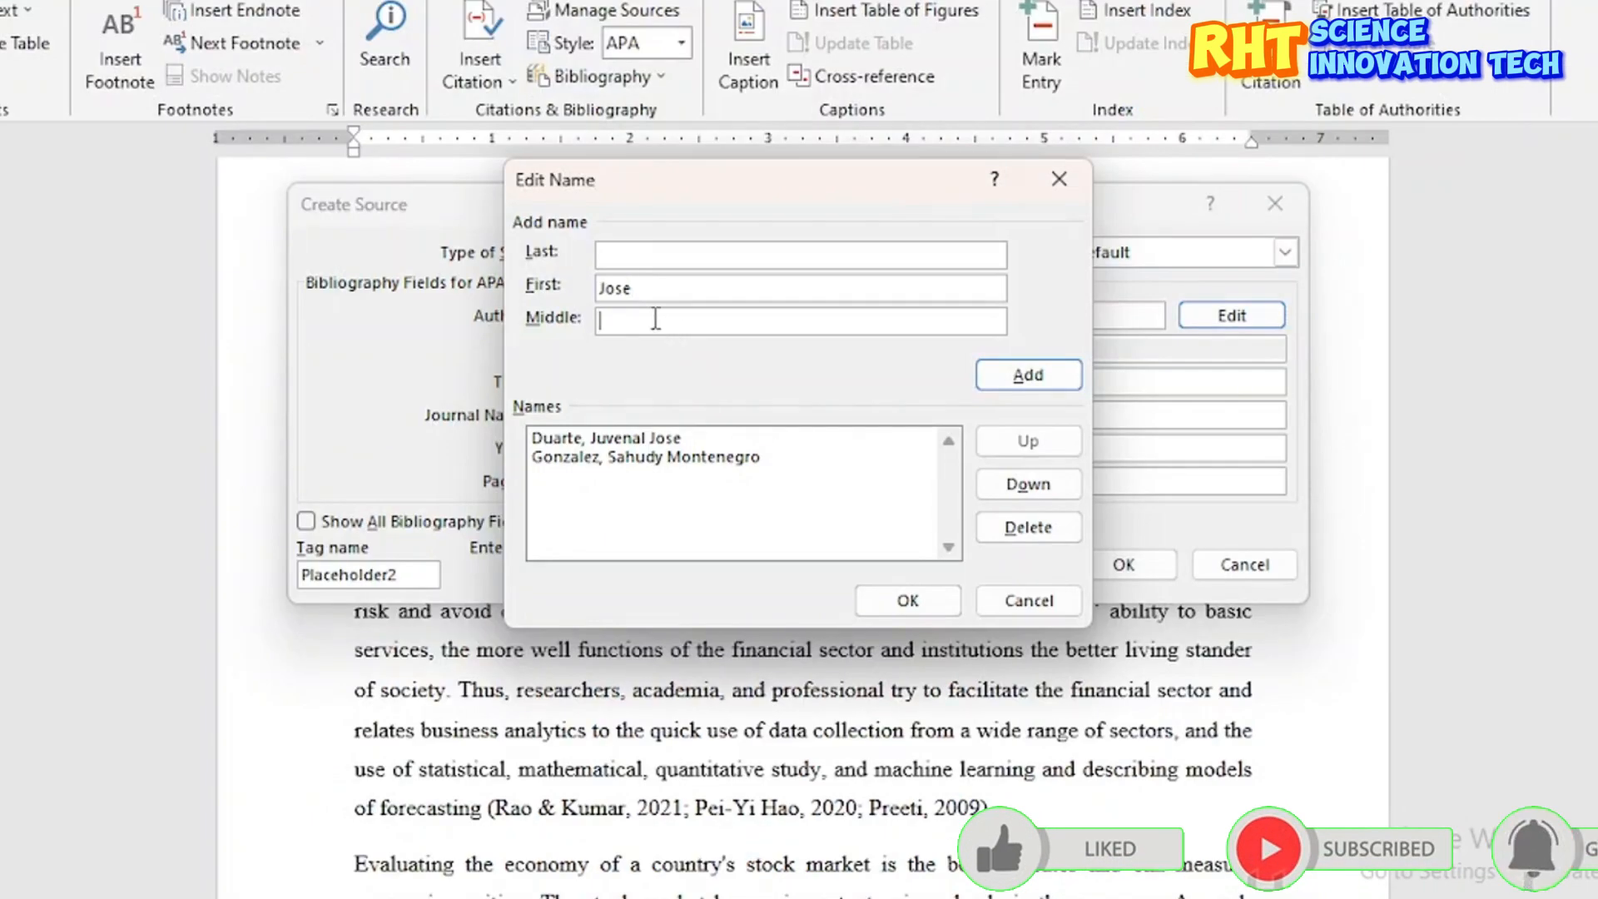
left_click(625, 321)
key("BackSpace")
type("esar")
Step: Copy the third author's last name with the Jr suffix from the PDF, add the author, and accept the source's author list
key("alt+Tab")
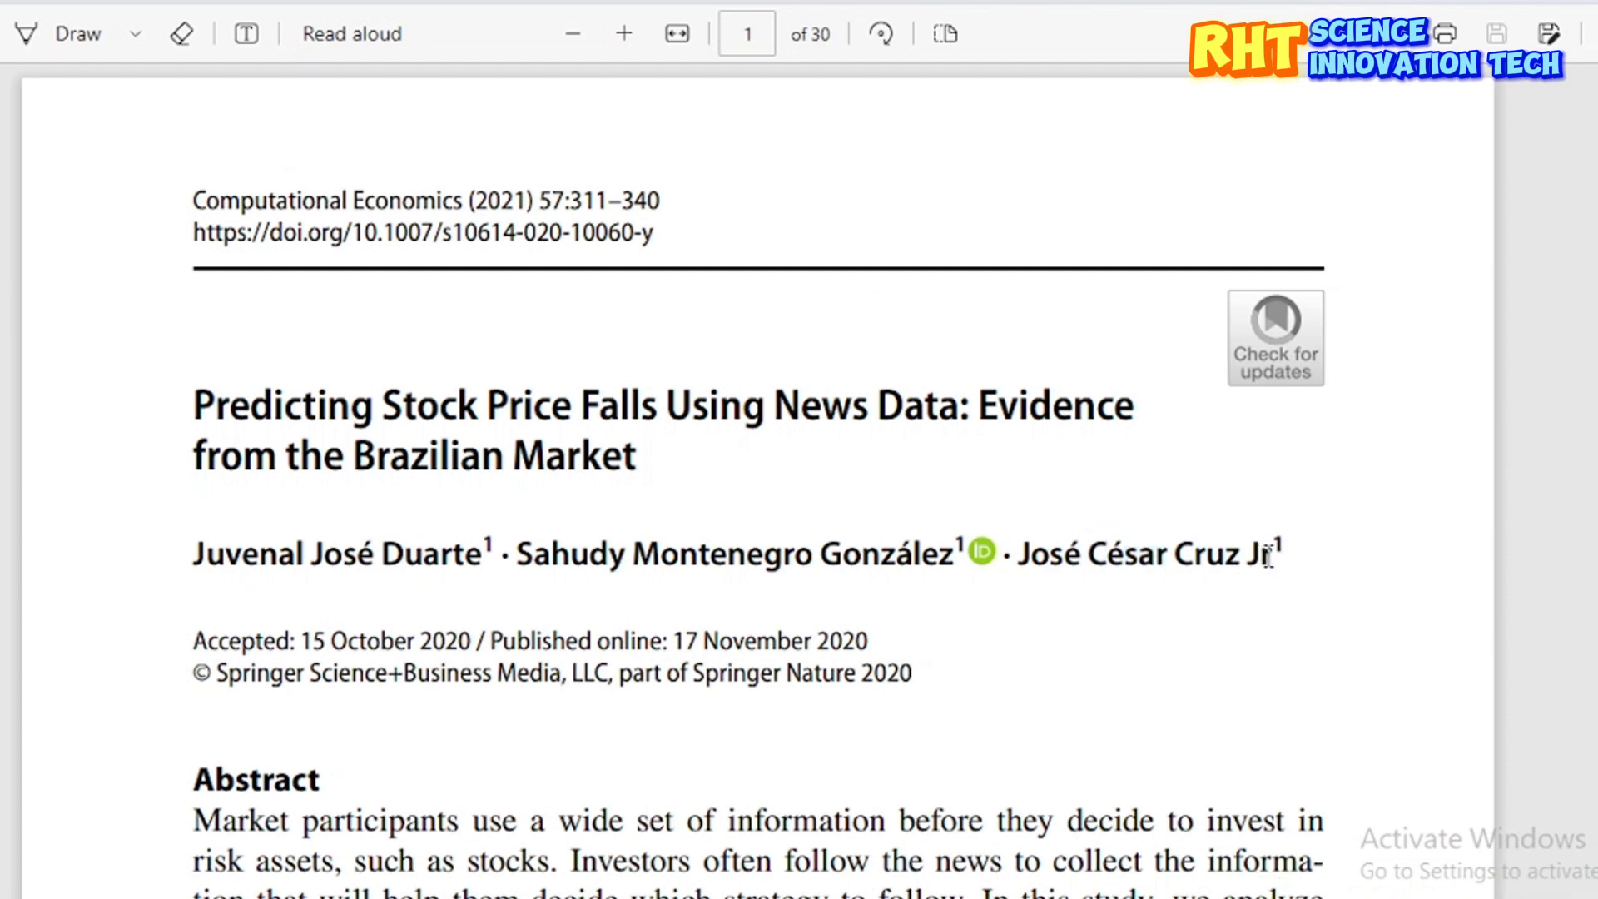
left_click_drag(1184, 558, 1179, 561)
key("alt+Tab")
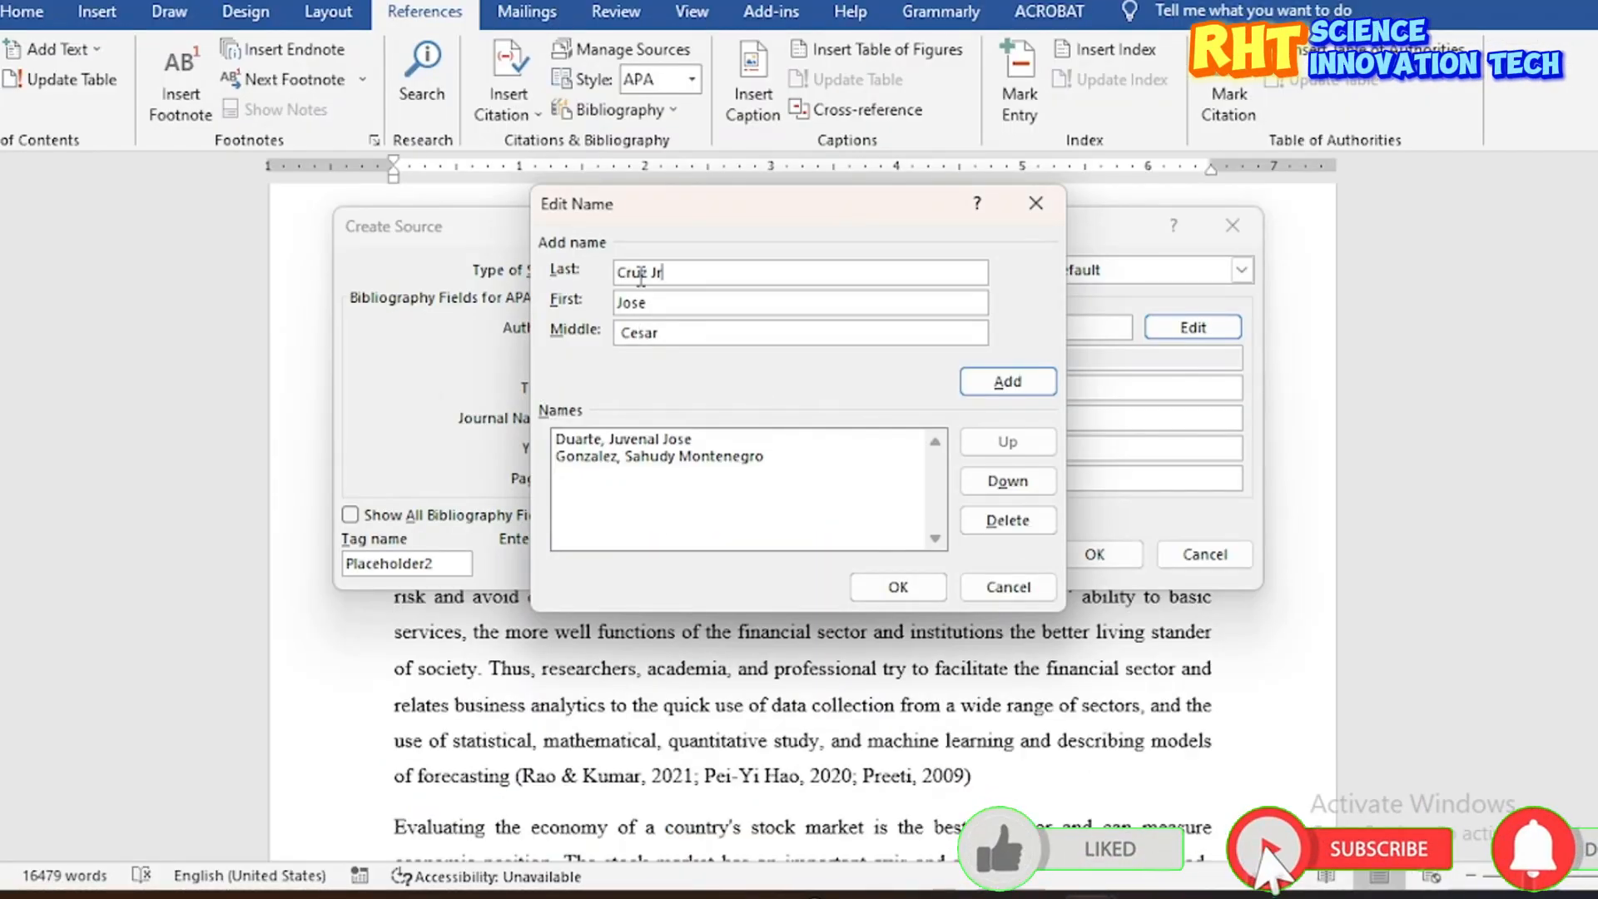
left_click(1022, 388)
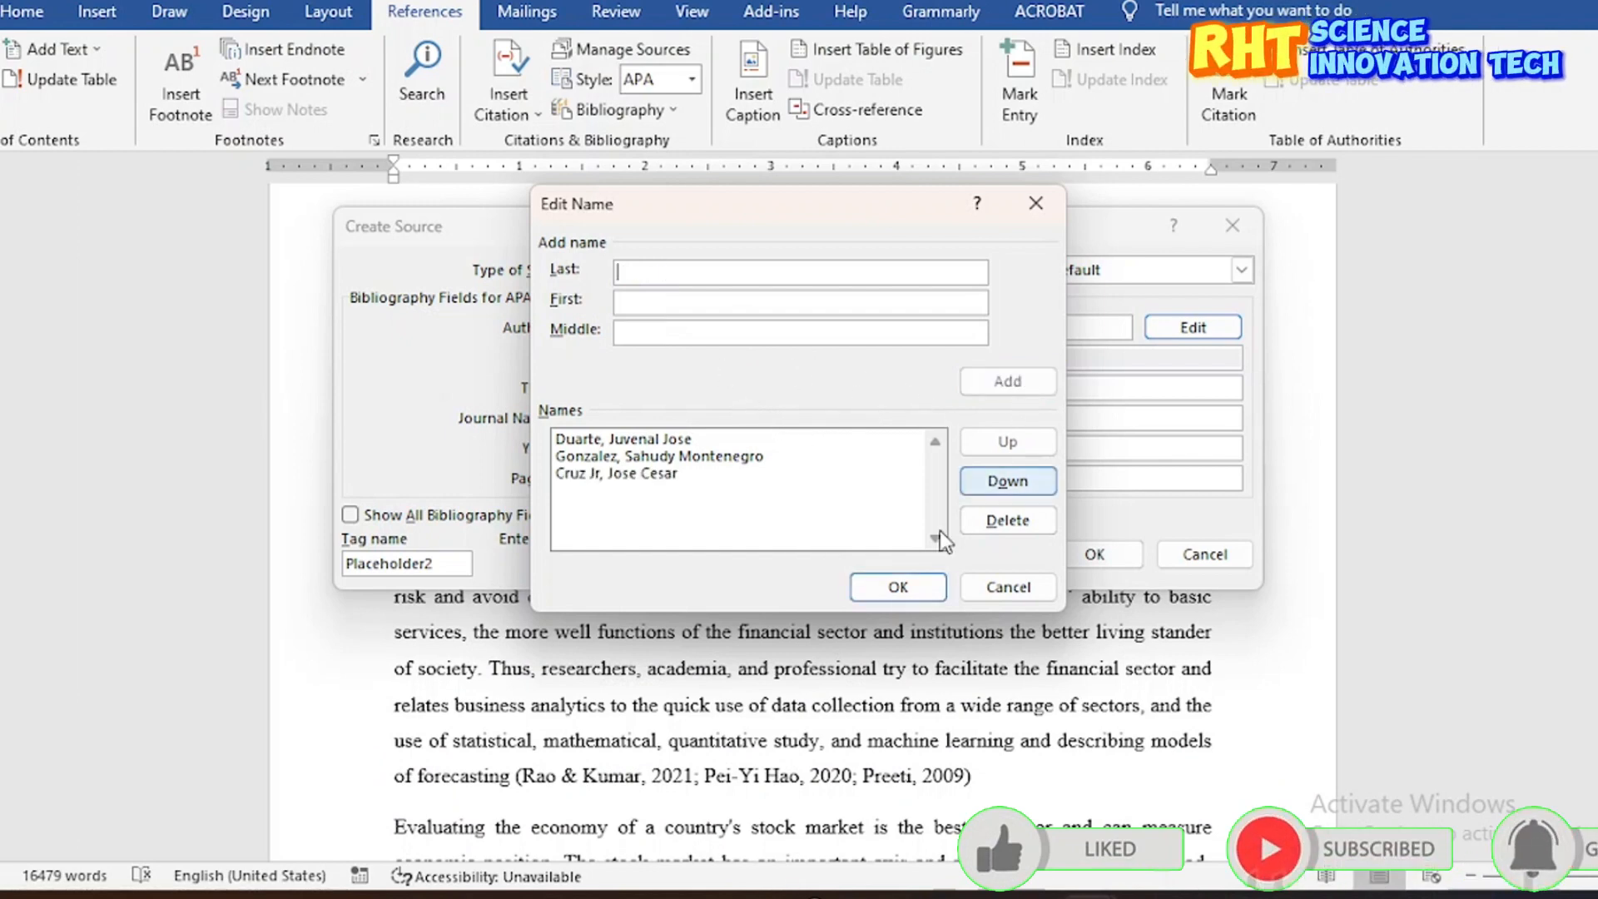
left_click(897, 587)
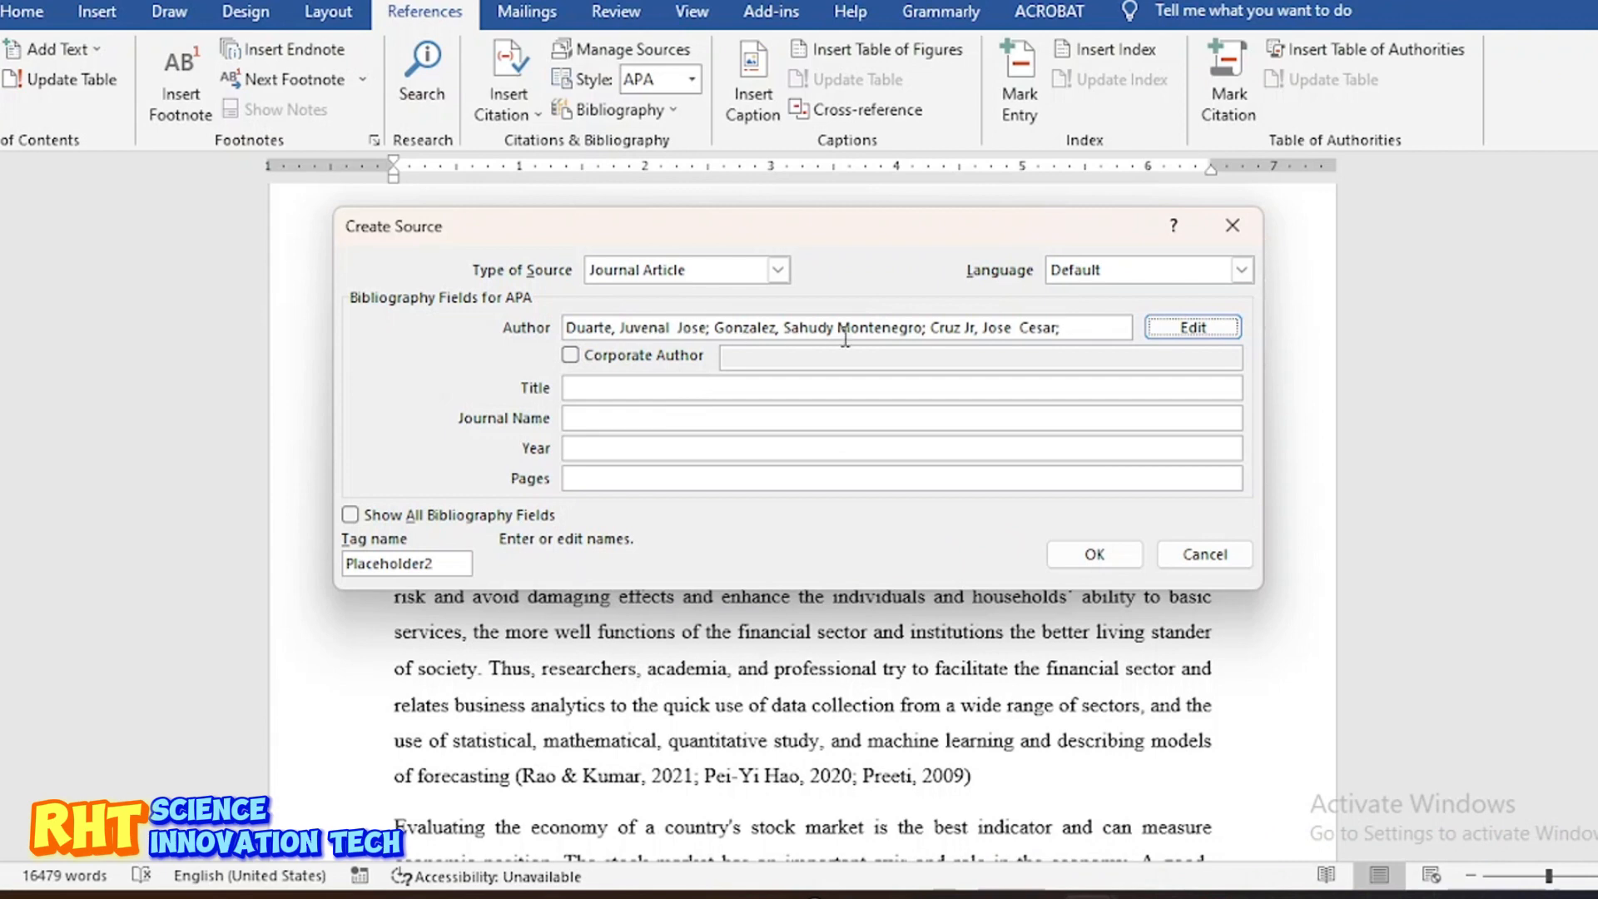
Step: Copy the article title from the PDF into the source's title as "Predicting Stock Price Falls Using News Data: Evidence"
left_click(632, 389)
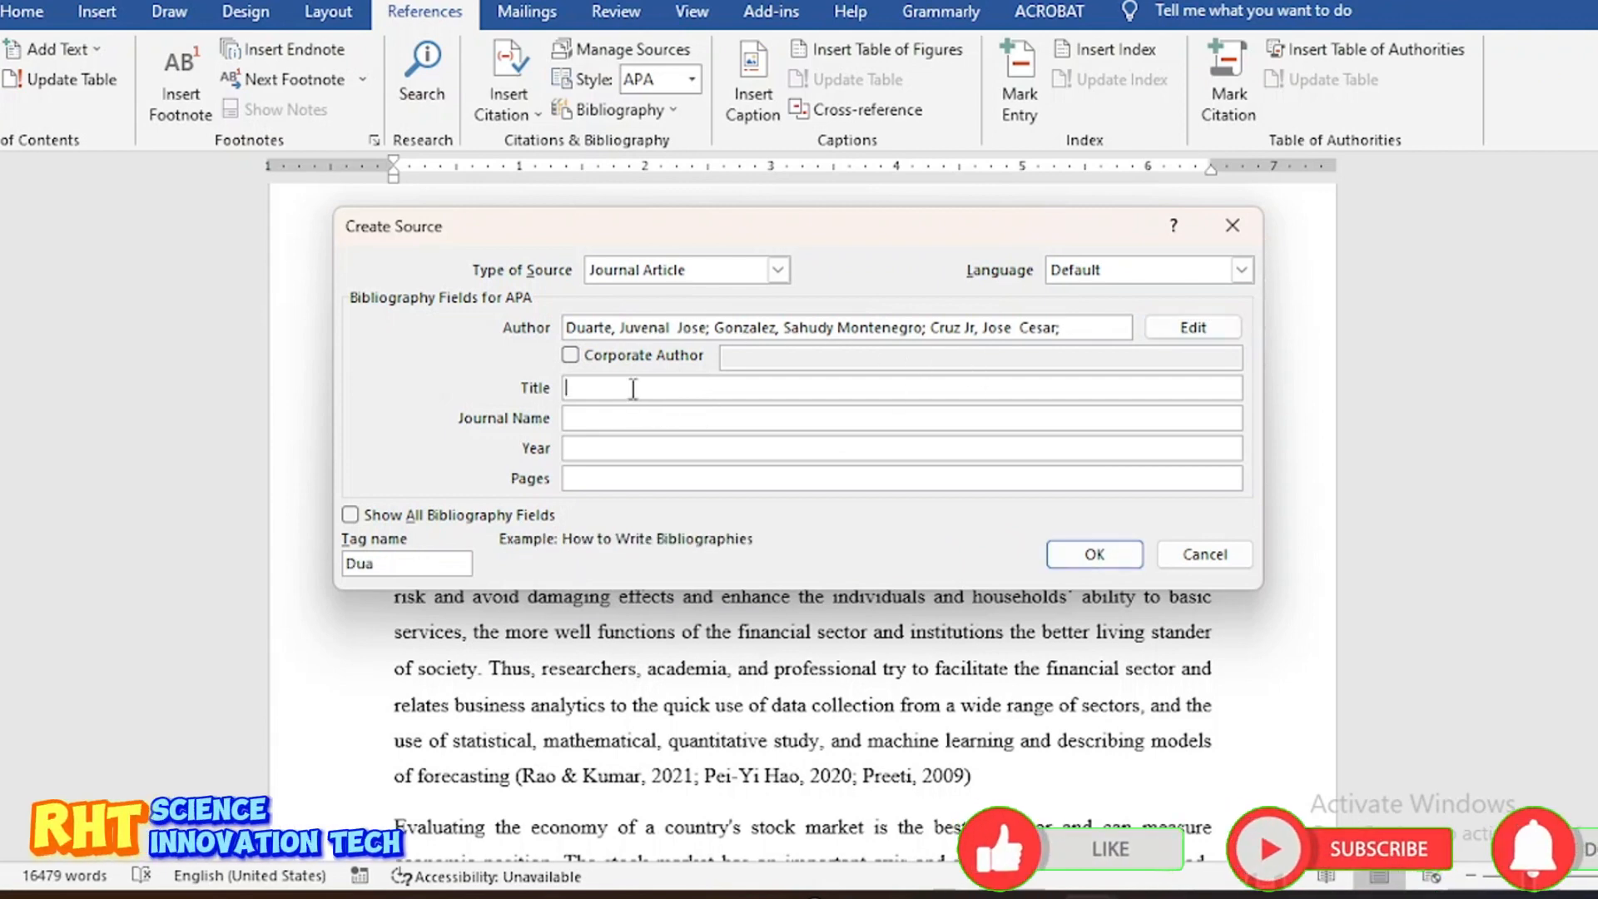
key("alt+Tab")
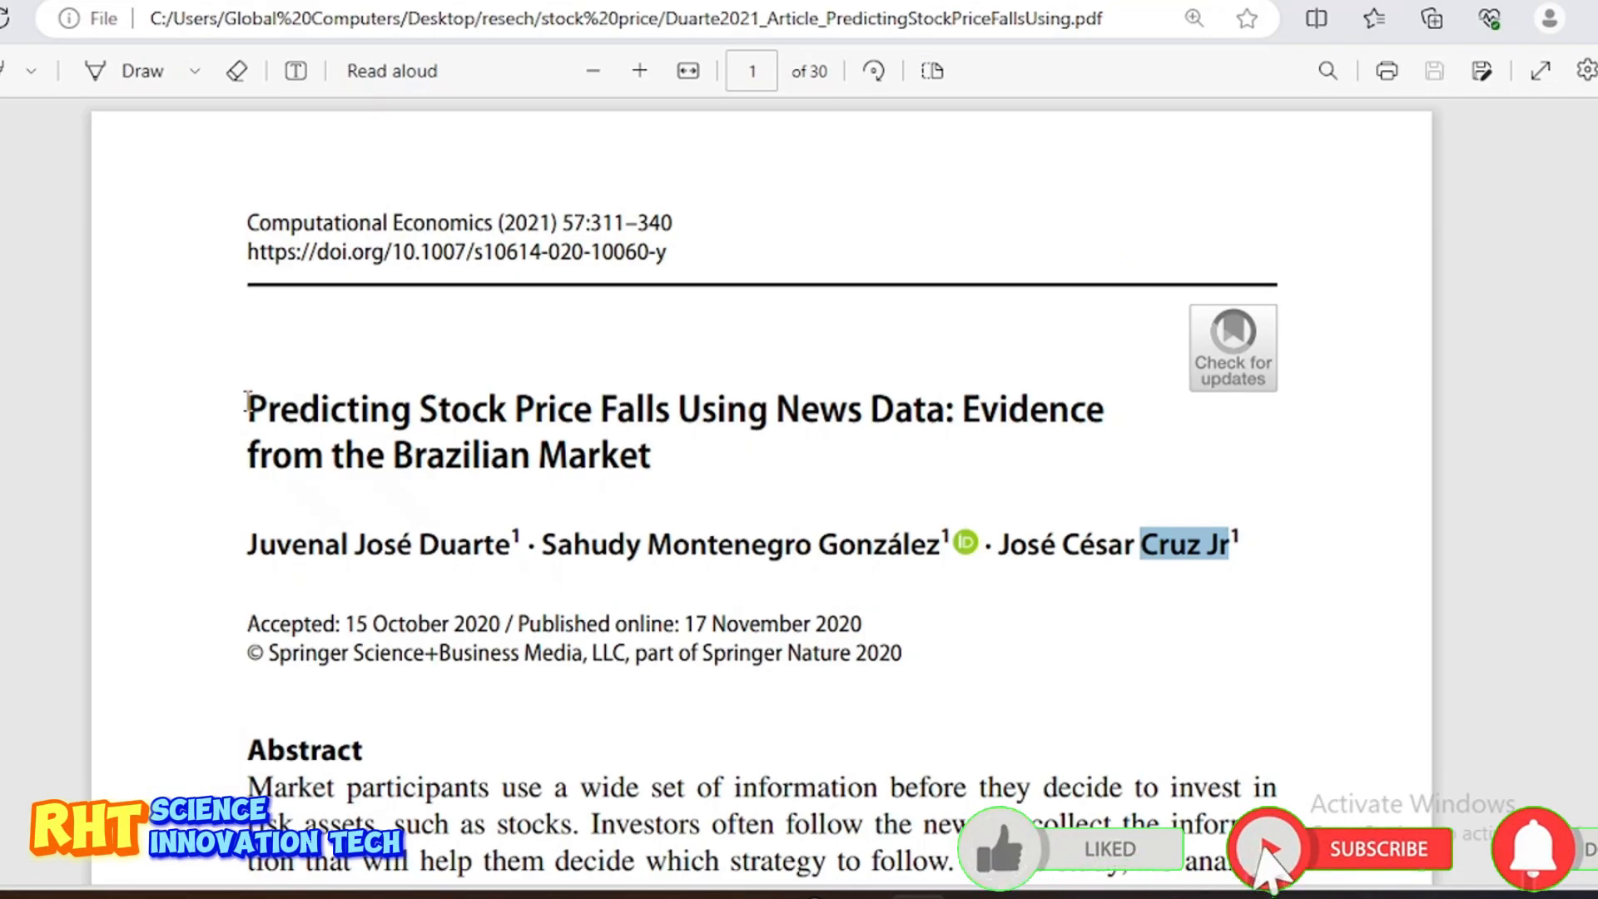
left_click_drag(247, 402, 681, 458)
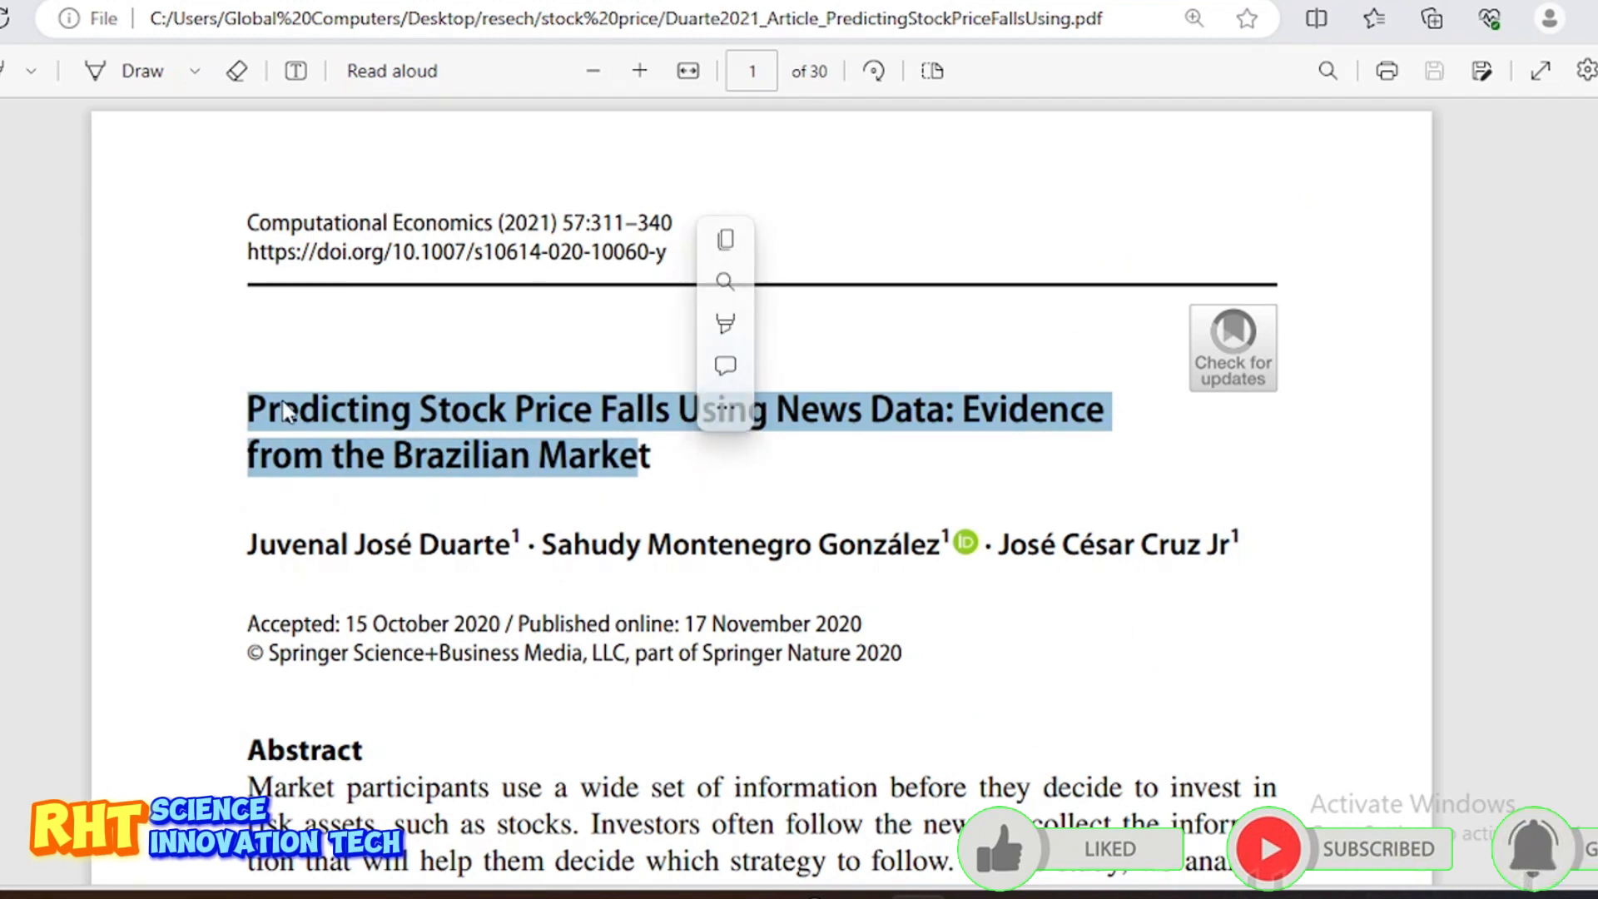
left_click_drag(239, 402, 667, 457)
key("alt+Tab")
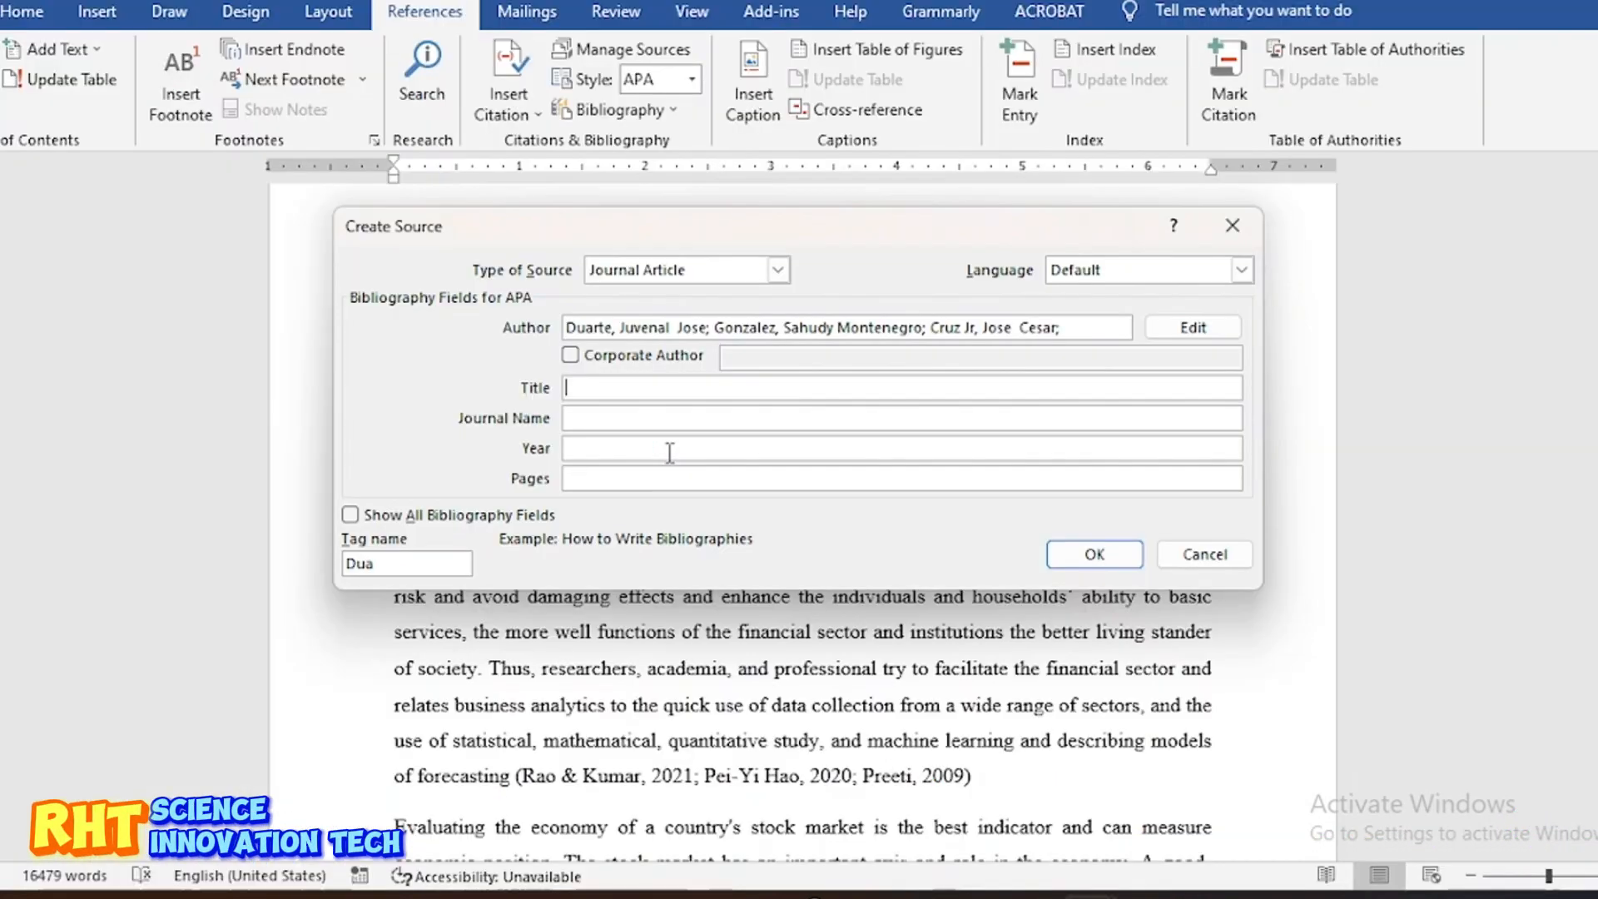
key("ctrl+v")
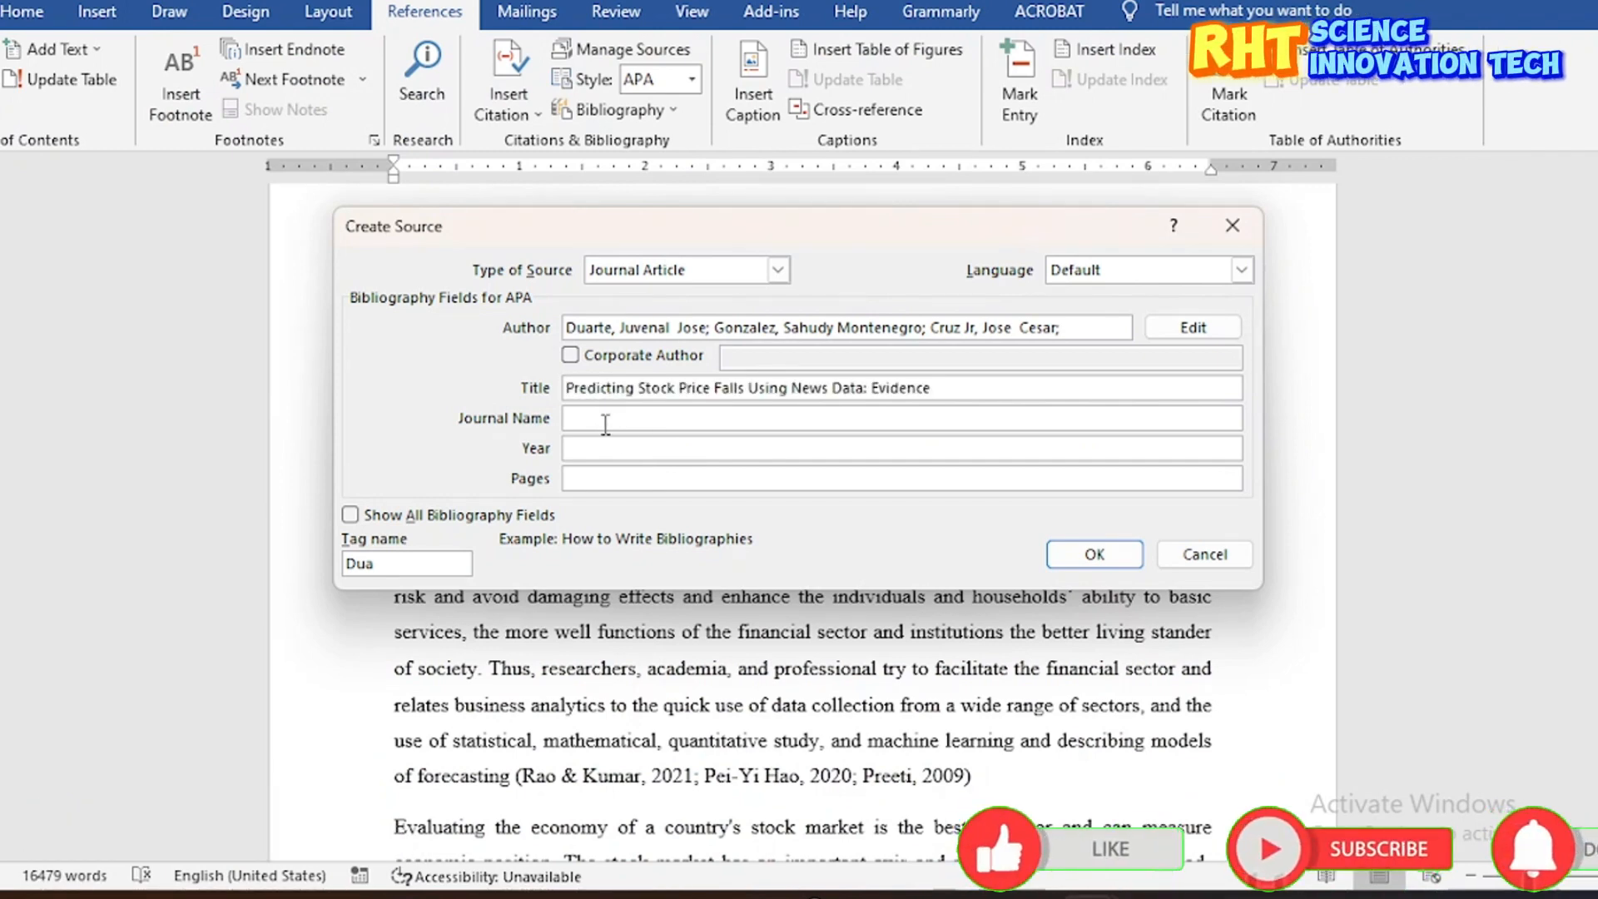
Step: Copy "Springer Science+Business Media" from the article PDF's copyright line into the source's journal name
left_click(605, 421)
key("alt+Tab")
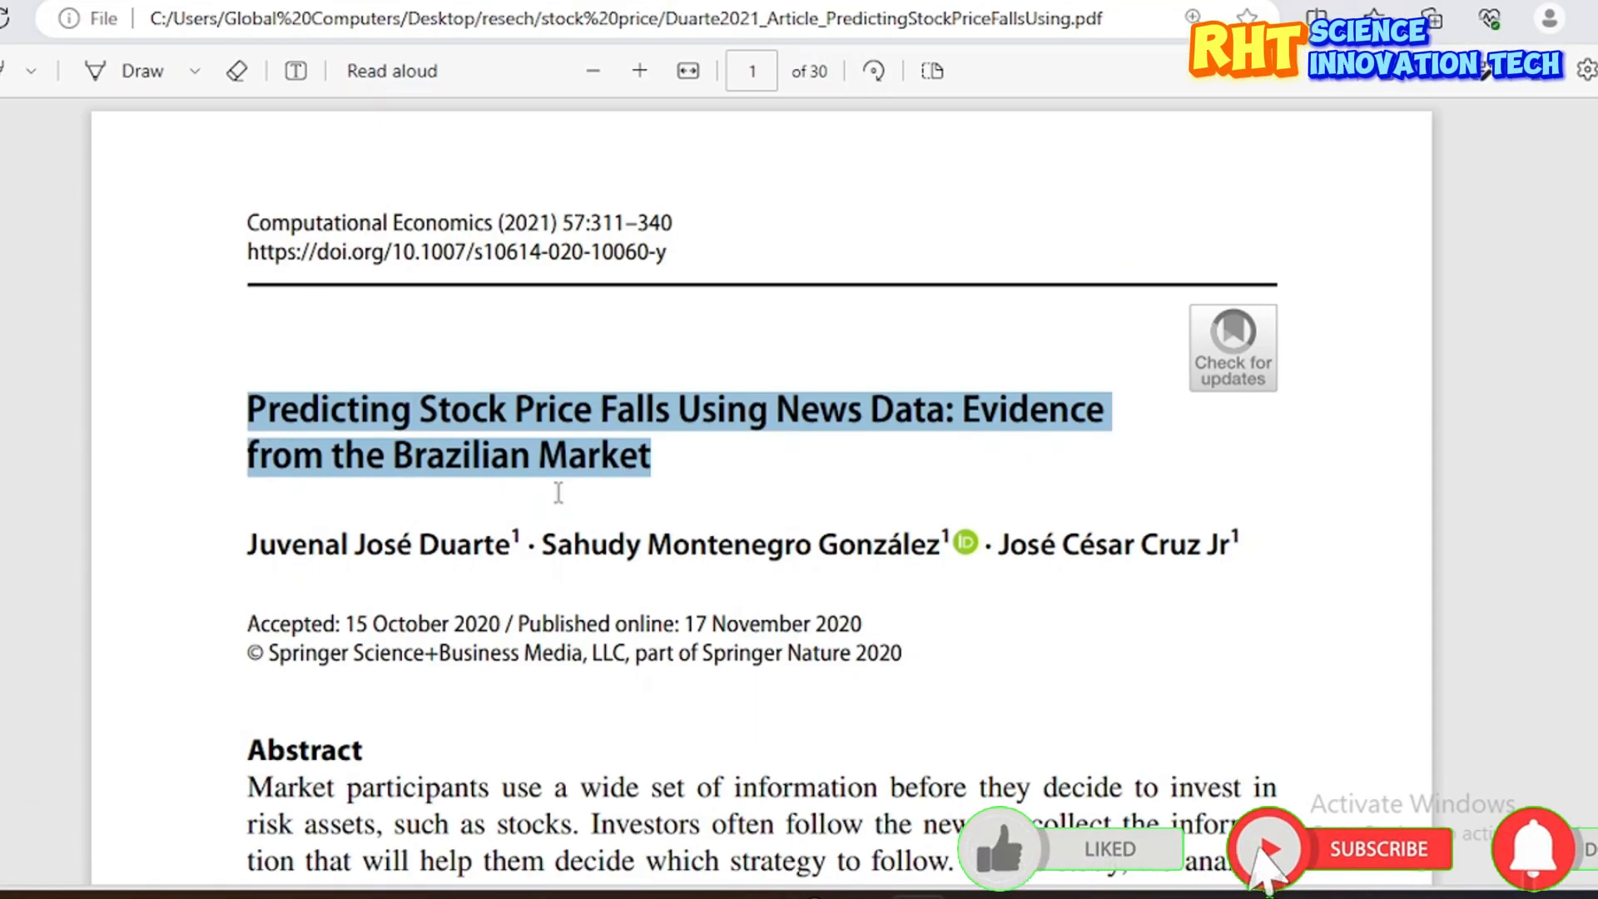
scroll(437, 598, "down", 1)
left_click(271, 575)
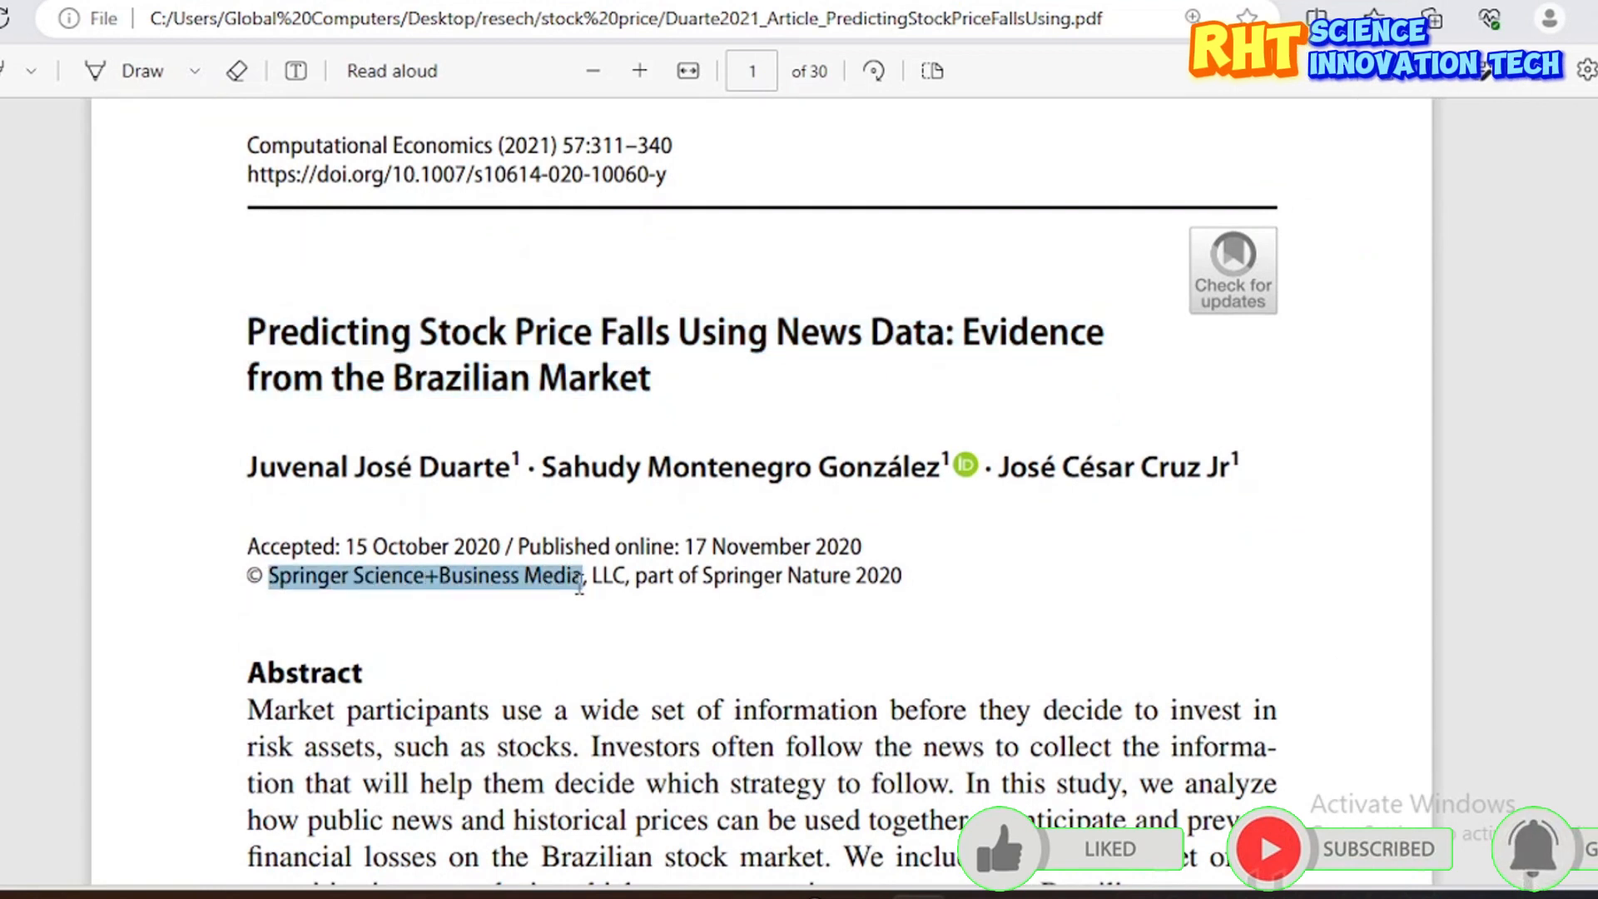
key("ctrl+c")
key("alt+Tab")
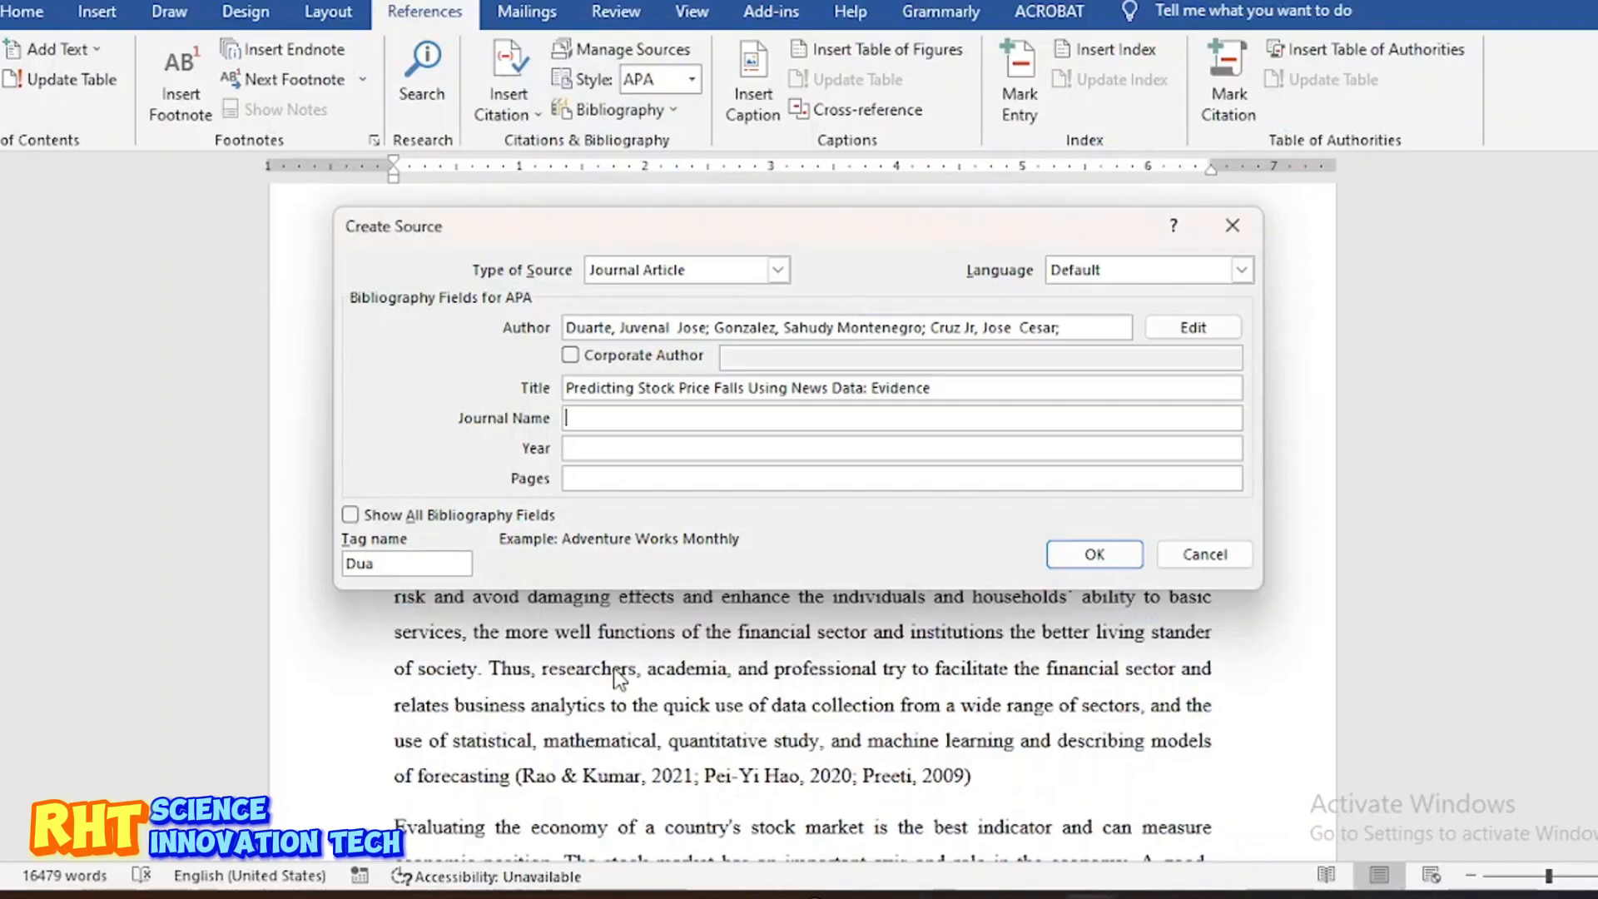
key("ctrl+v")
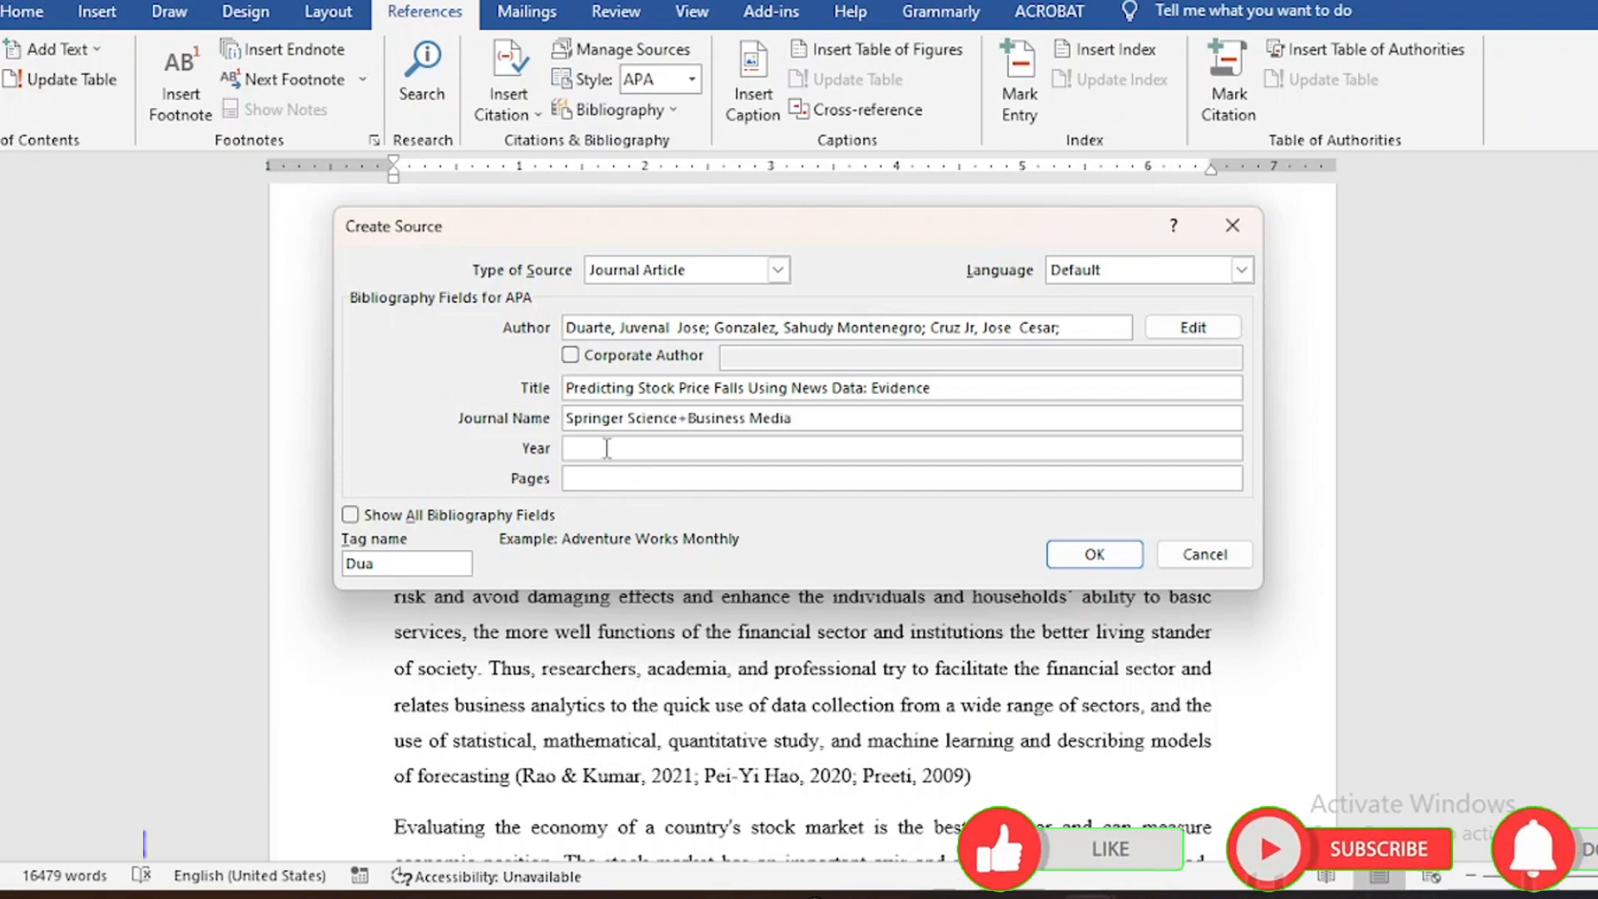
Step: Check the online publication date in the article PDF and set the source's year to 2020
left_click(607, 448)
key("alt+Tab")
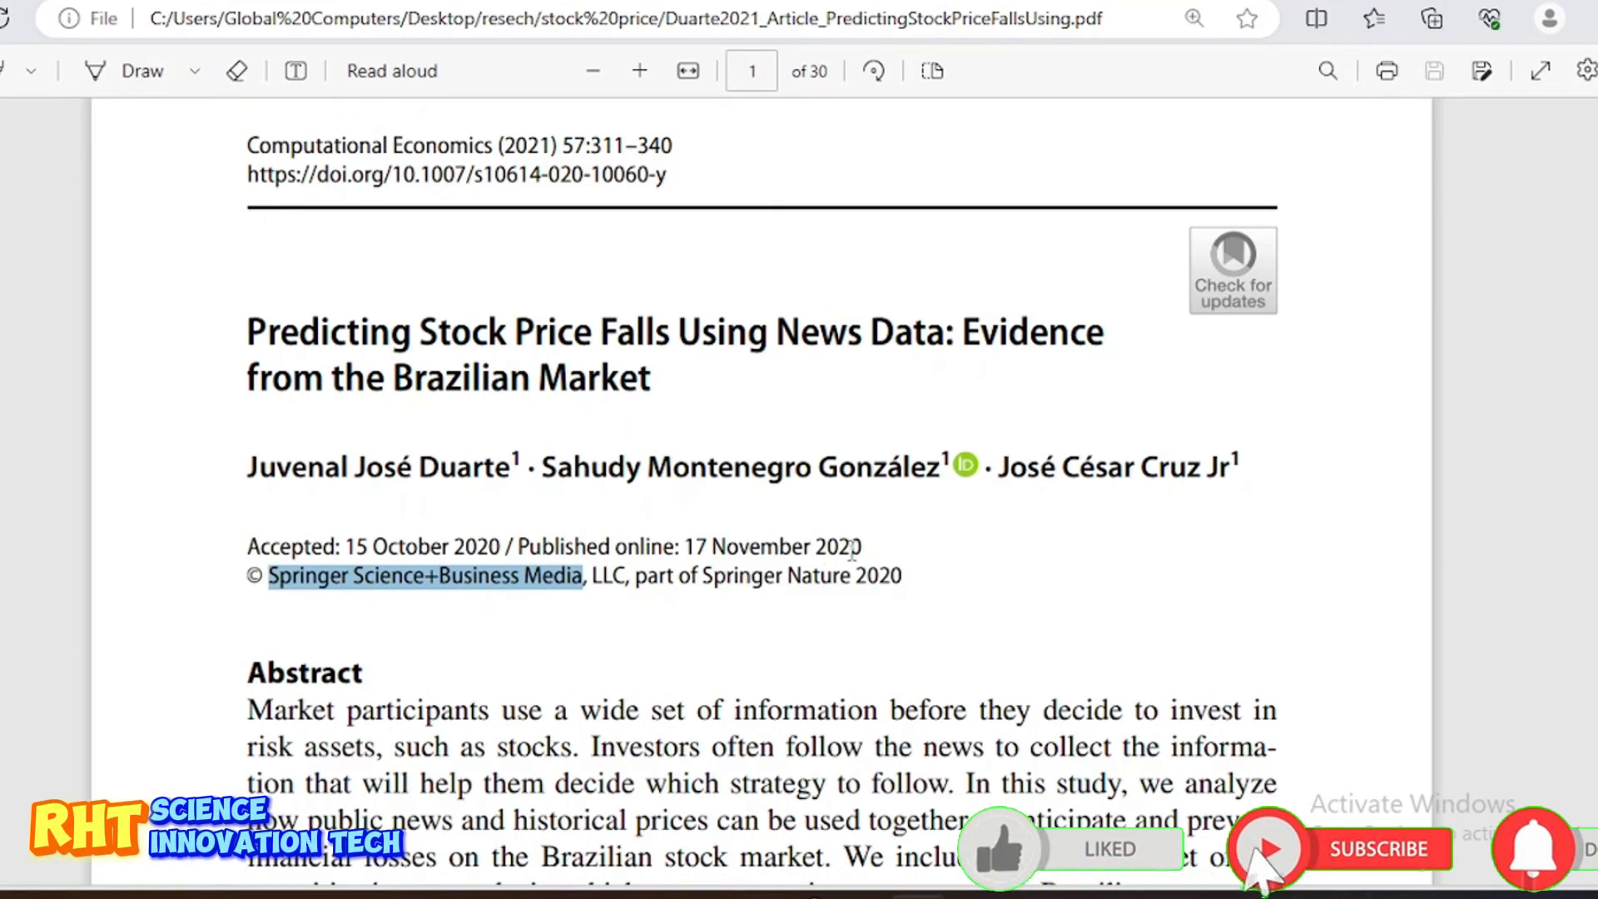
key("alt+Tab")
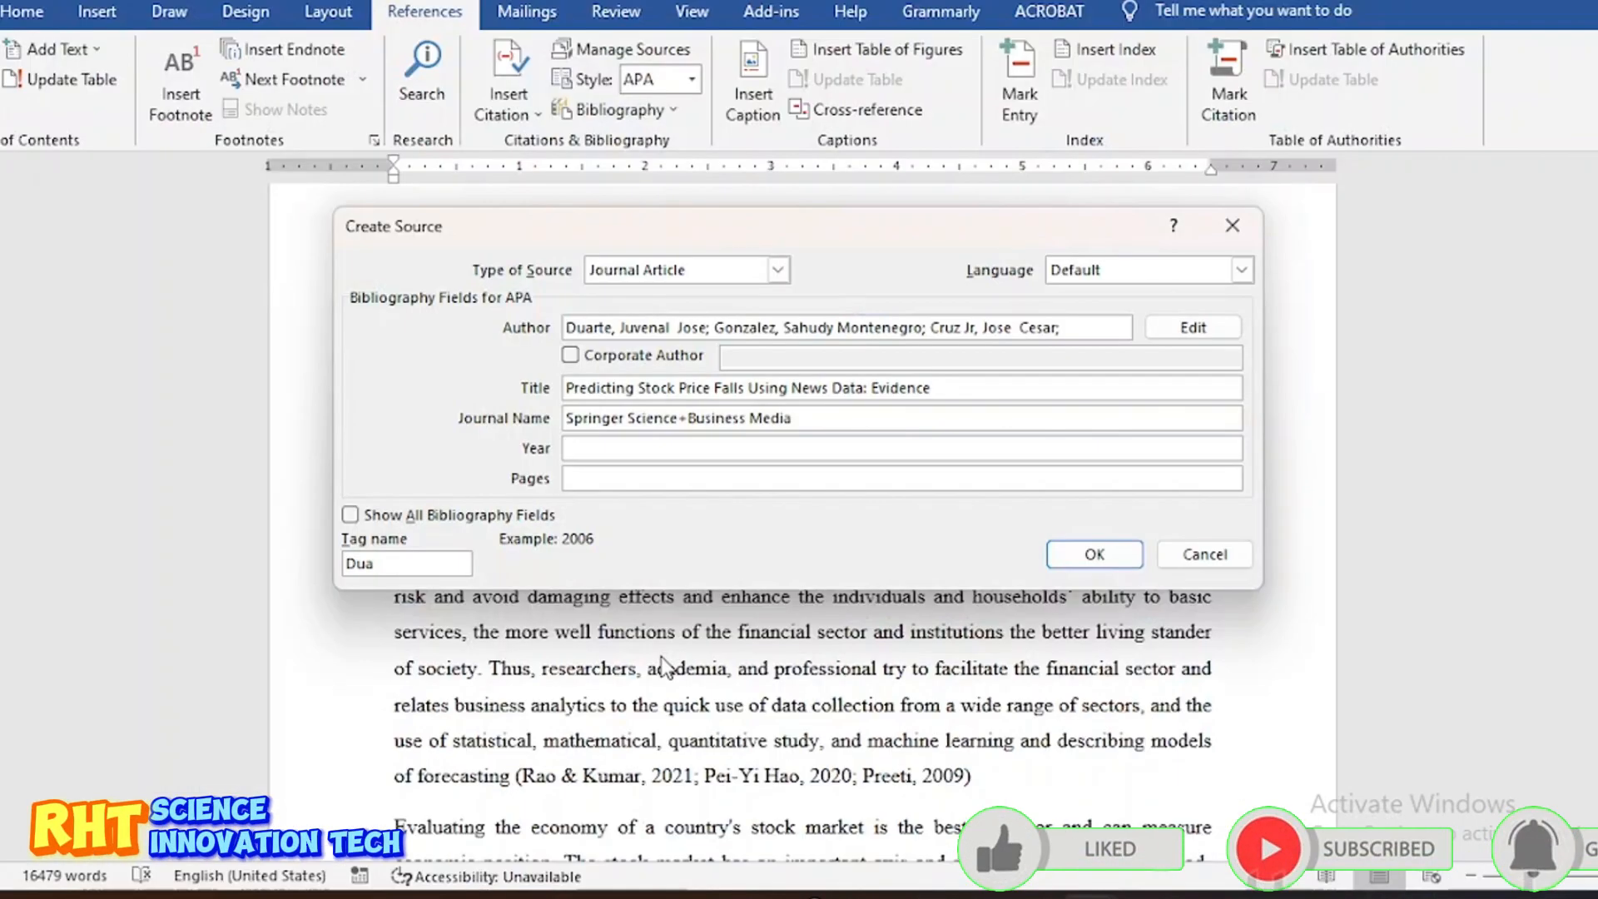
type("2020")
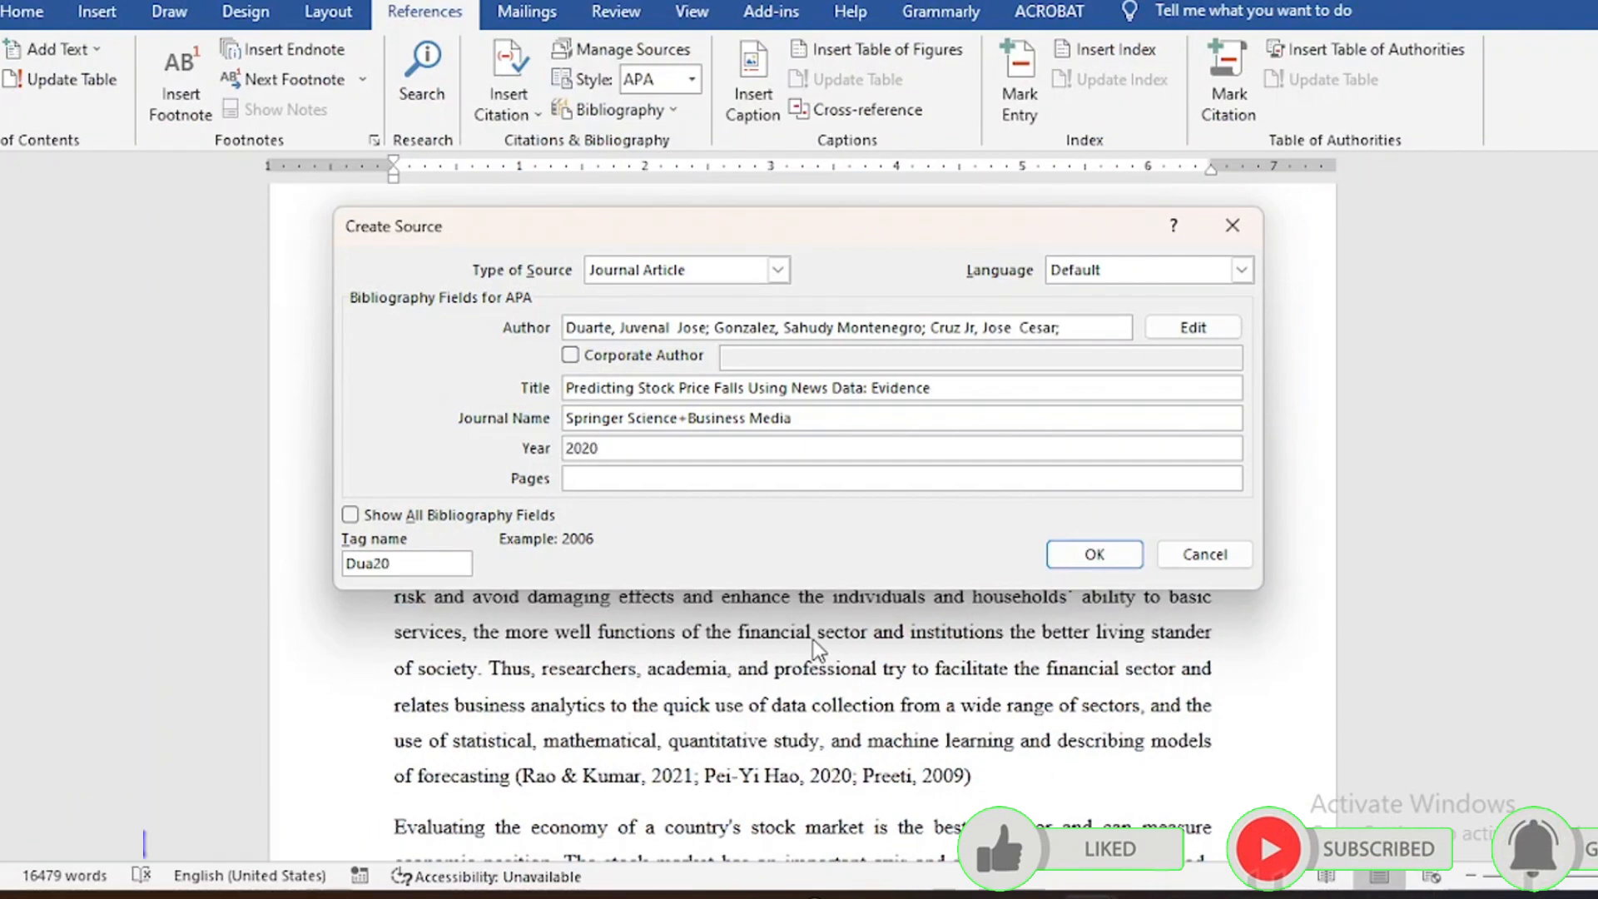
Step: Look through the article PDF's page numbering and set the source's pages to 2-30
left_click(613, 475)
key("alt+Tab")
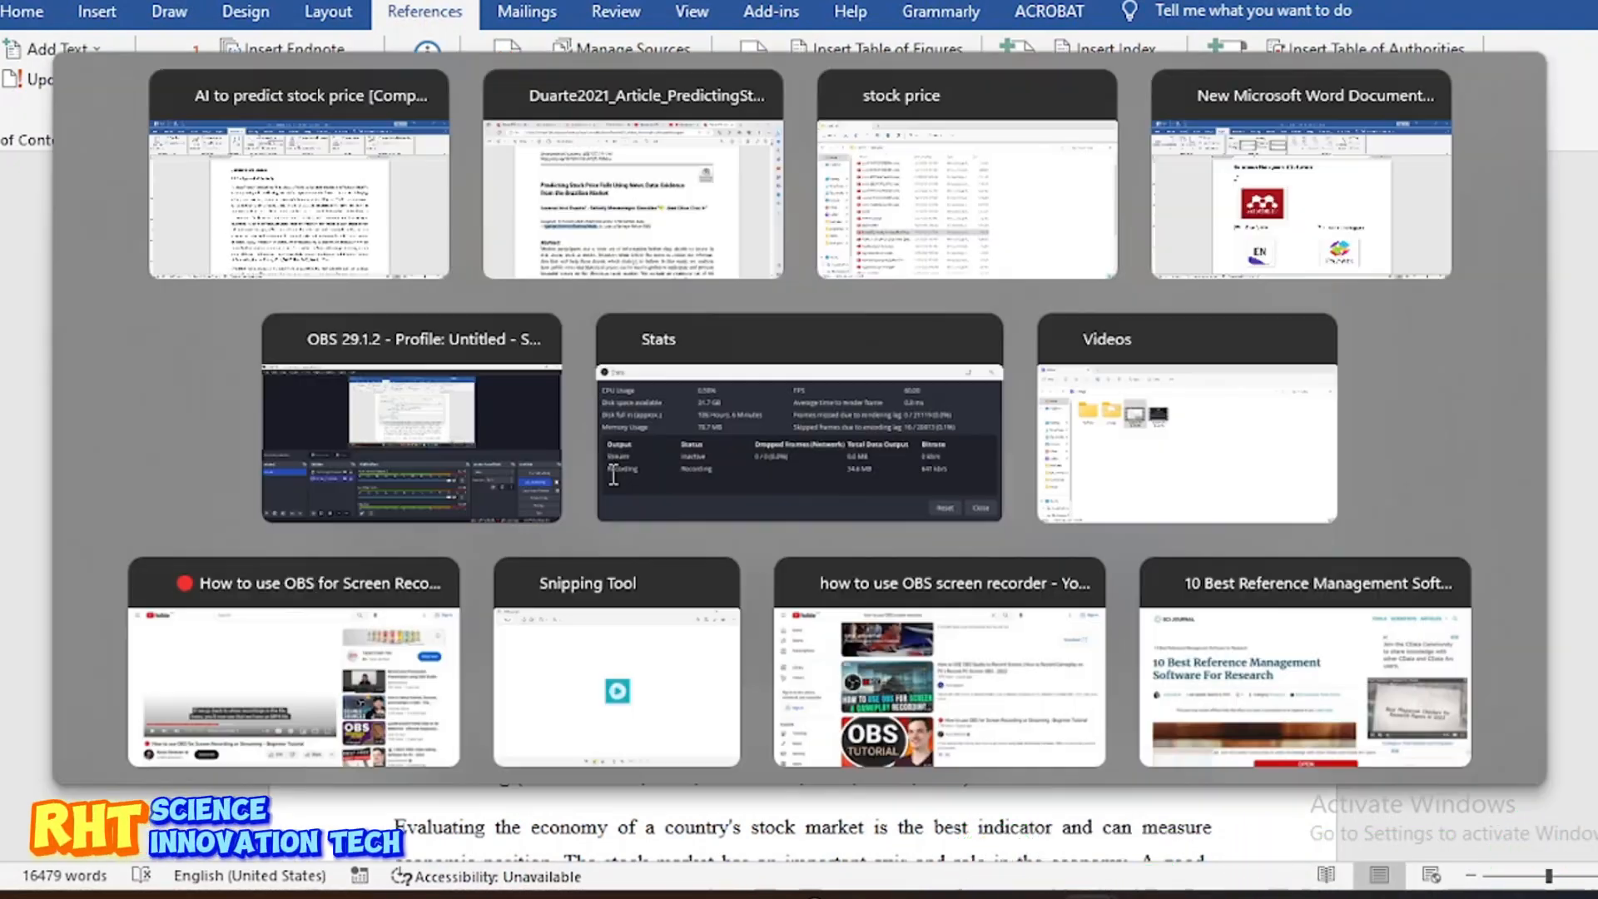
scroll(972, 779, "down", 2)
scroll(972, 780, "down", 20)
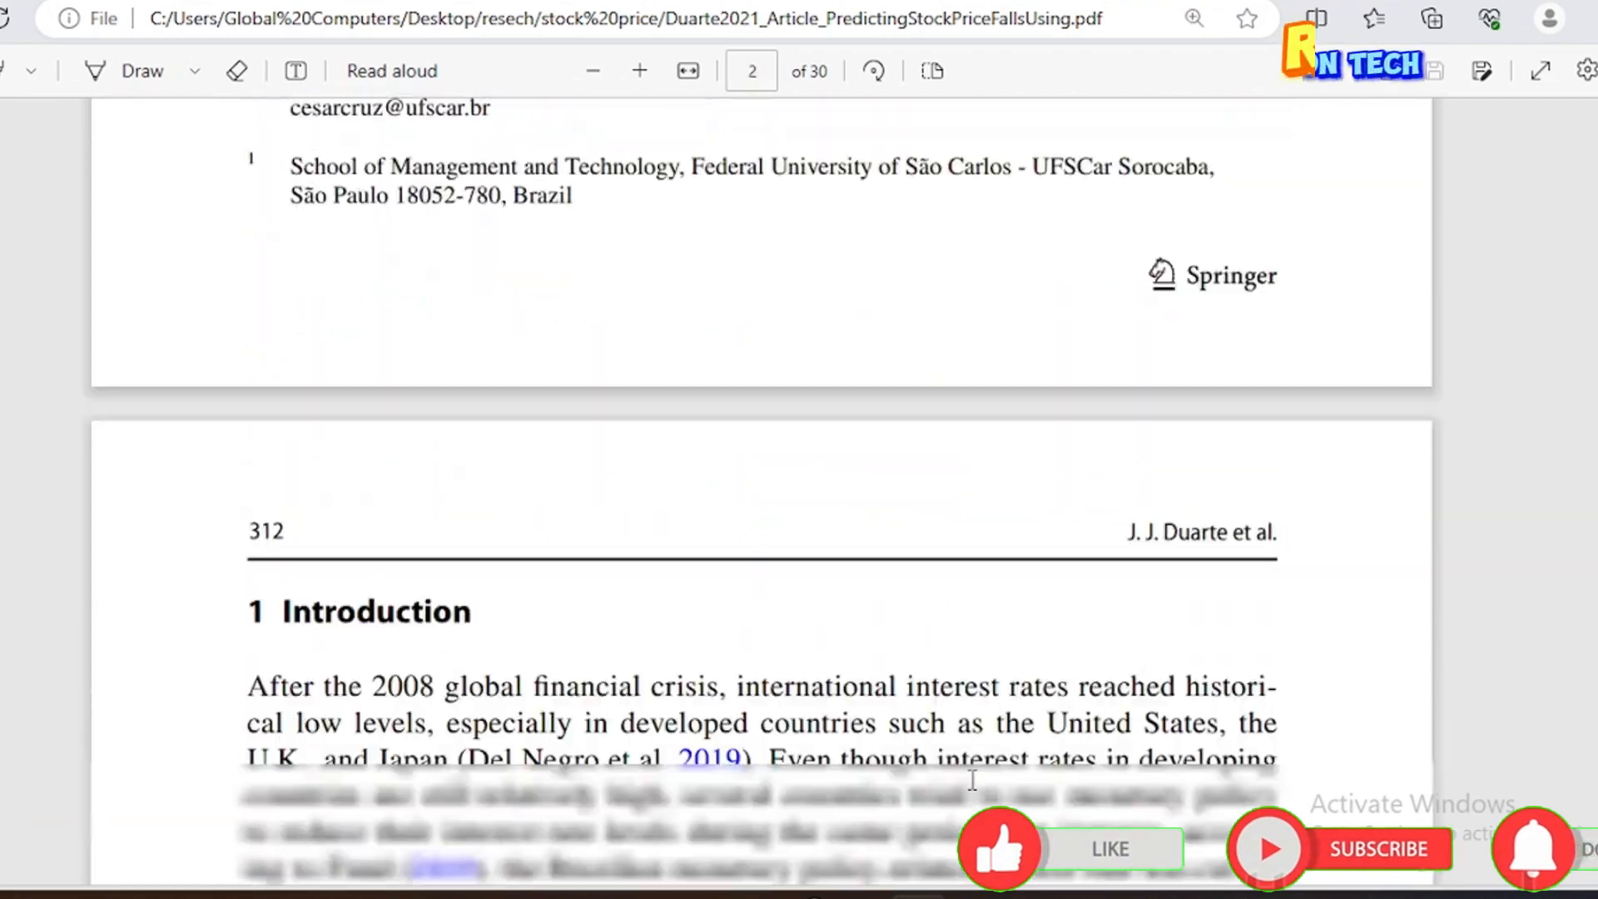
scroll(972, 779, "down", 7)
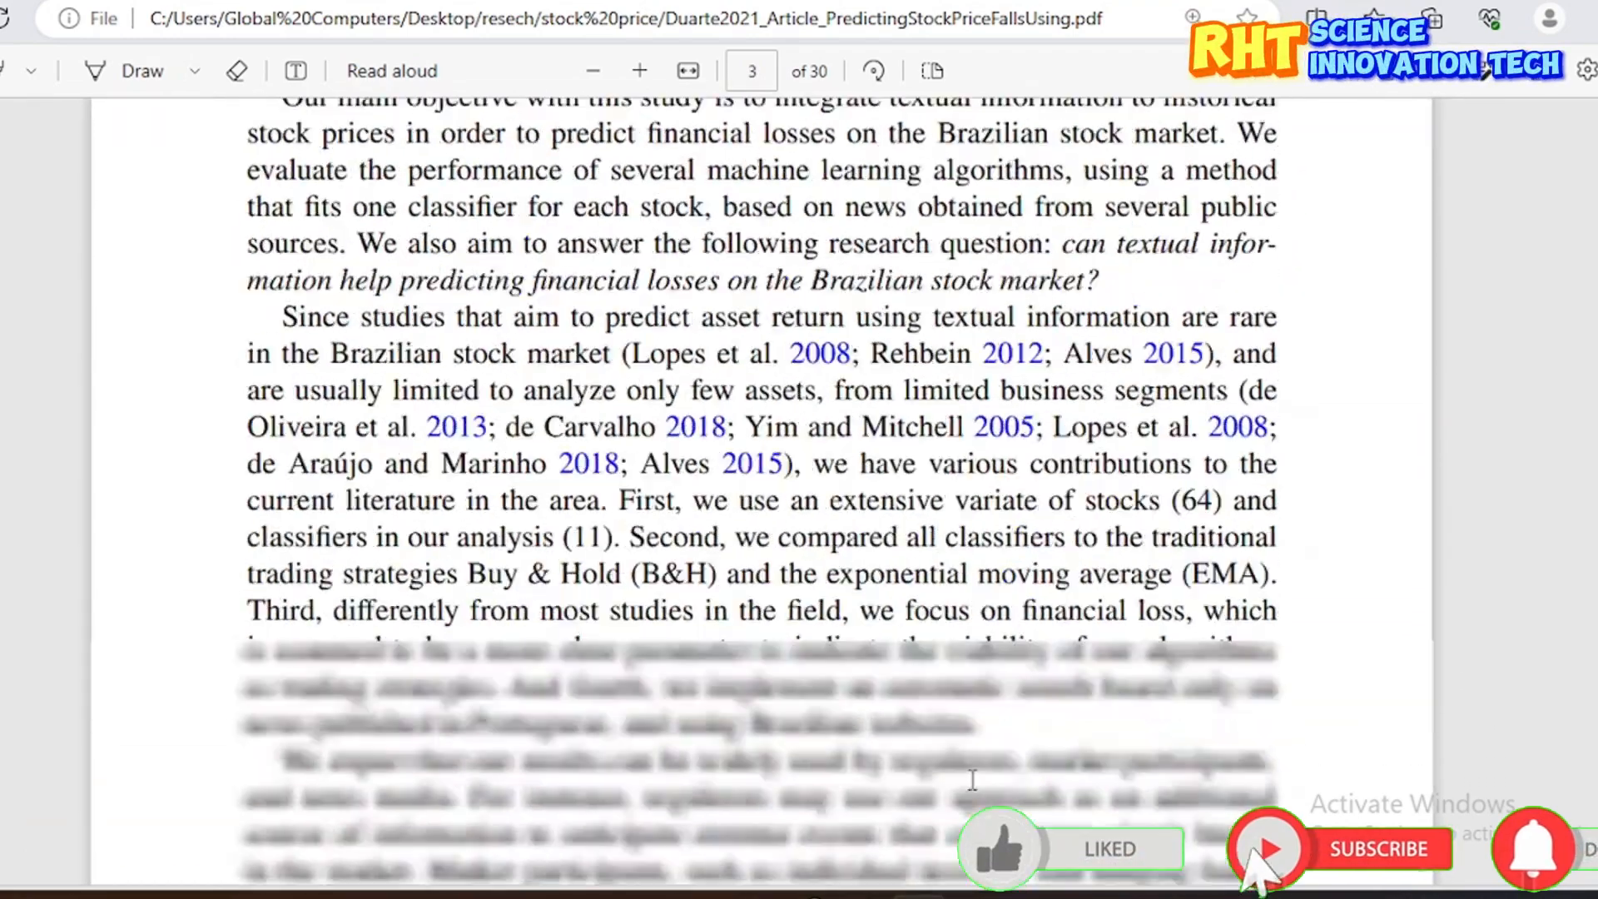
scroll(972, 780, "up", 9)
key("alt+Tab")
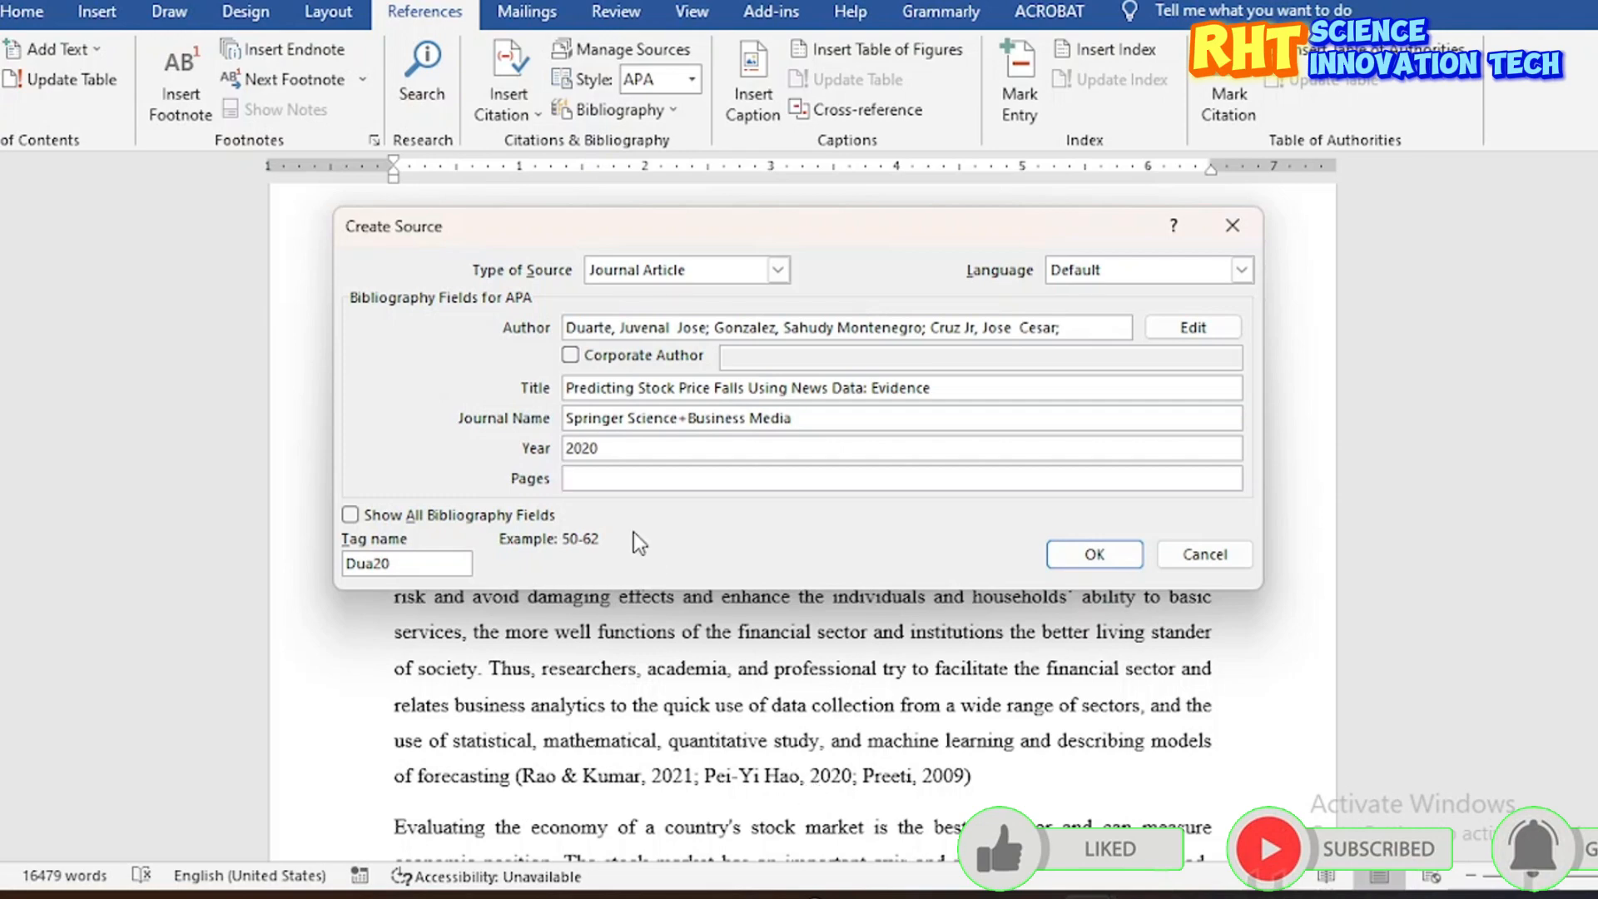
key("alt+Tab")
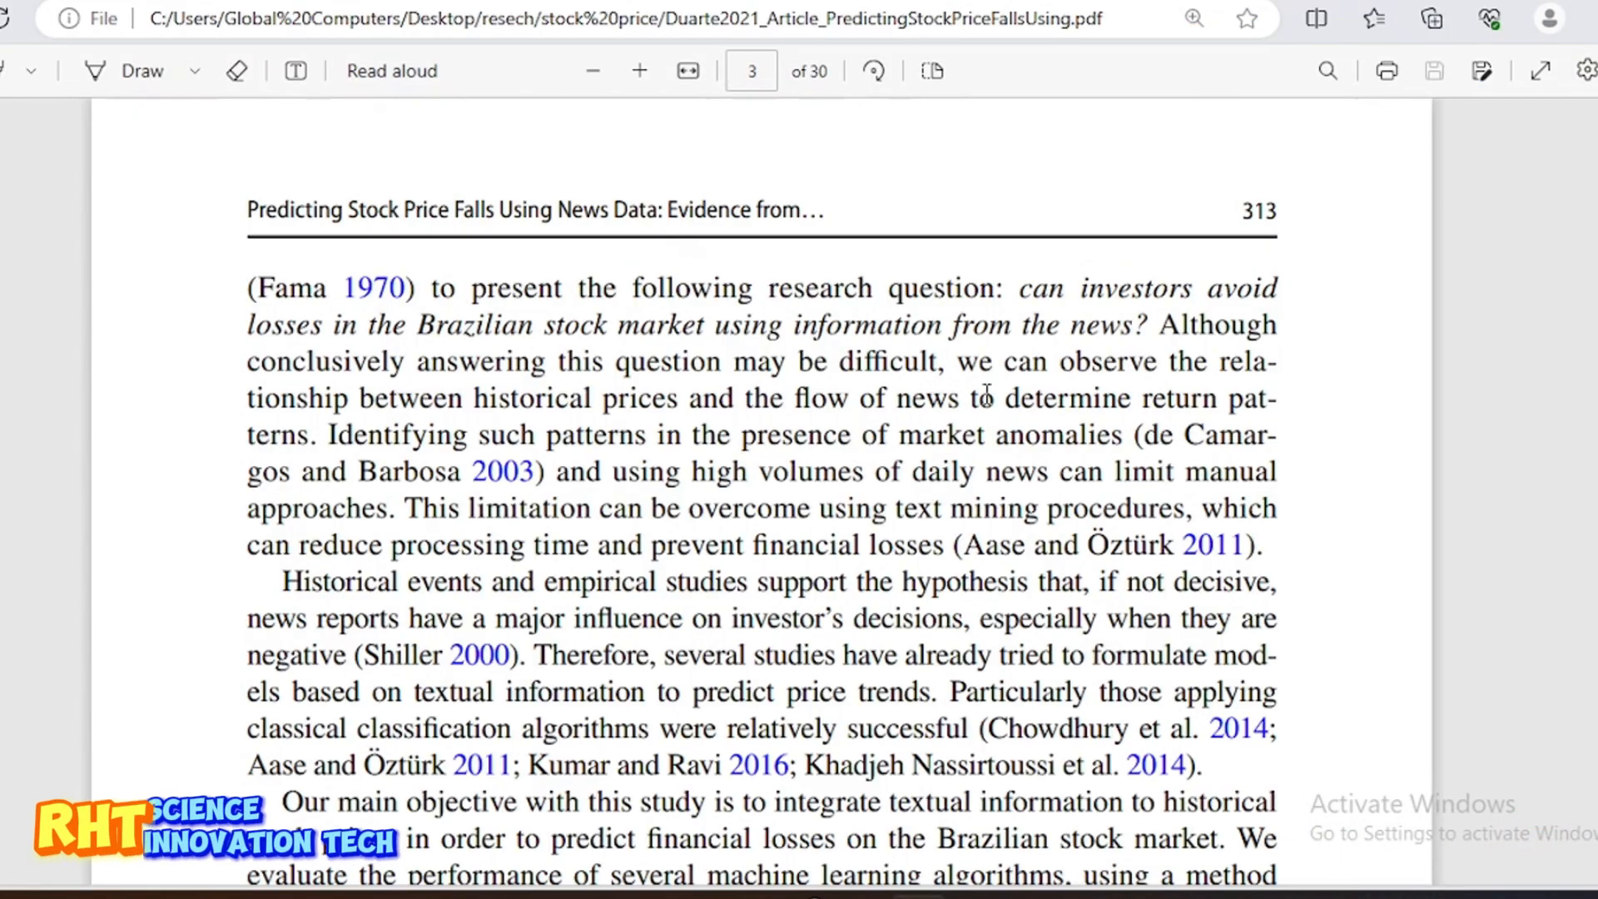
scroll(987, 394, "down", 6)
scroll(986, 394, "up", 2)
scroll(986, 395, "down", 1)
key("alt+Tab")
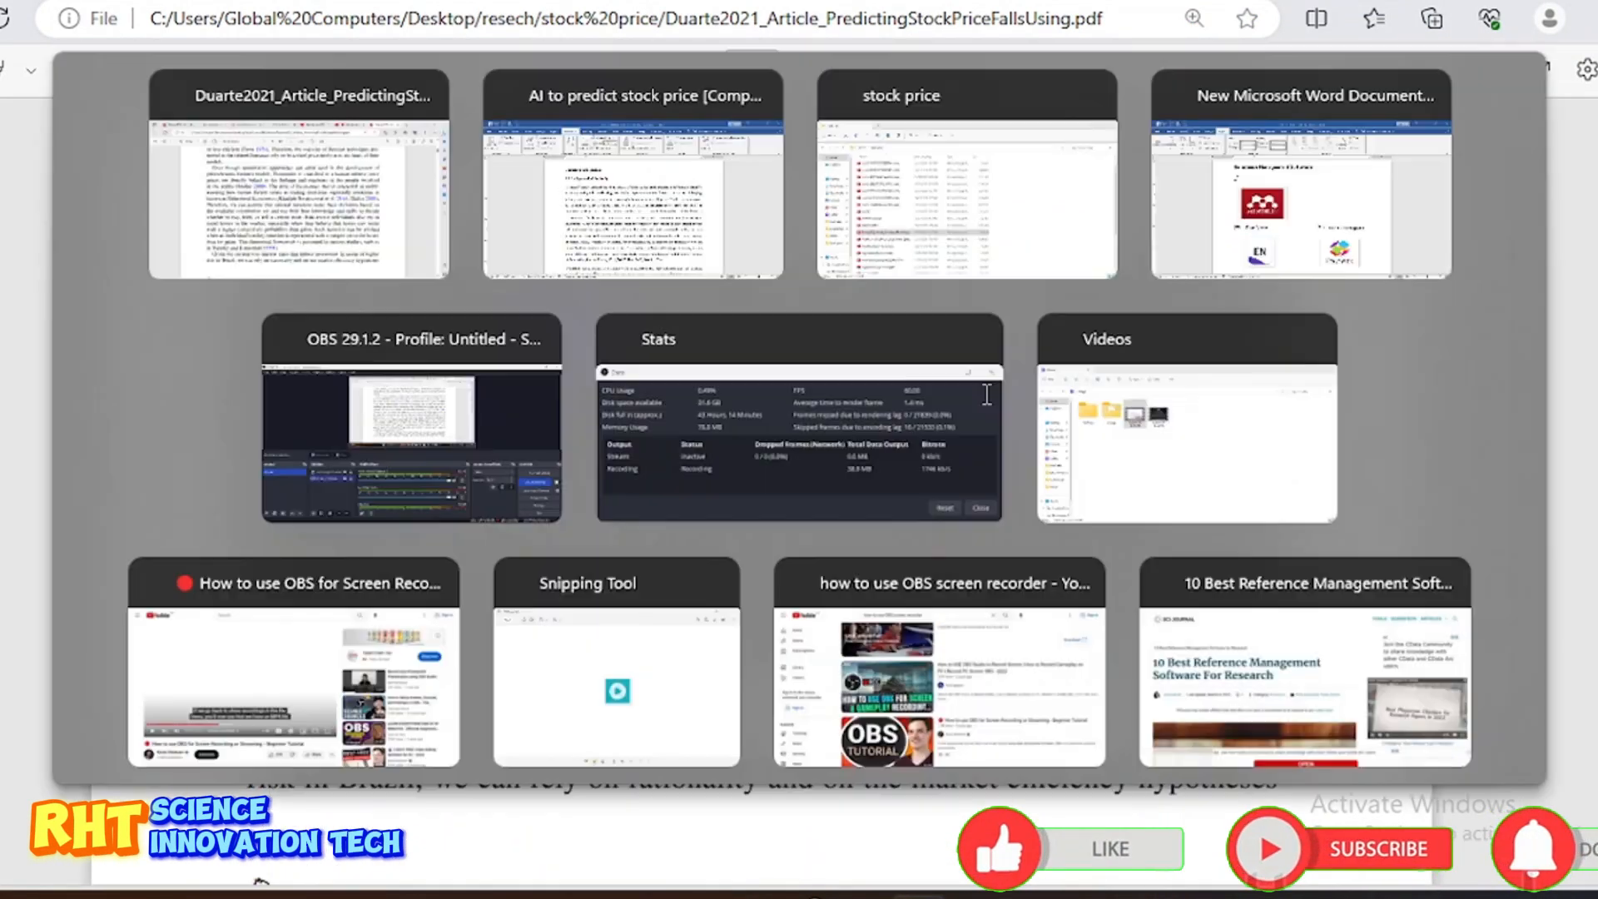
type("2")
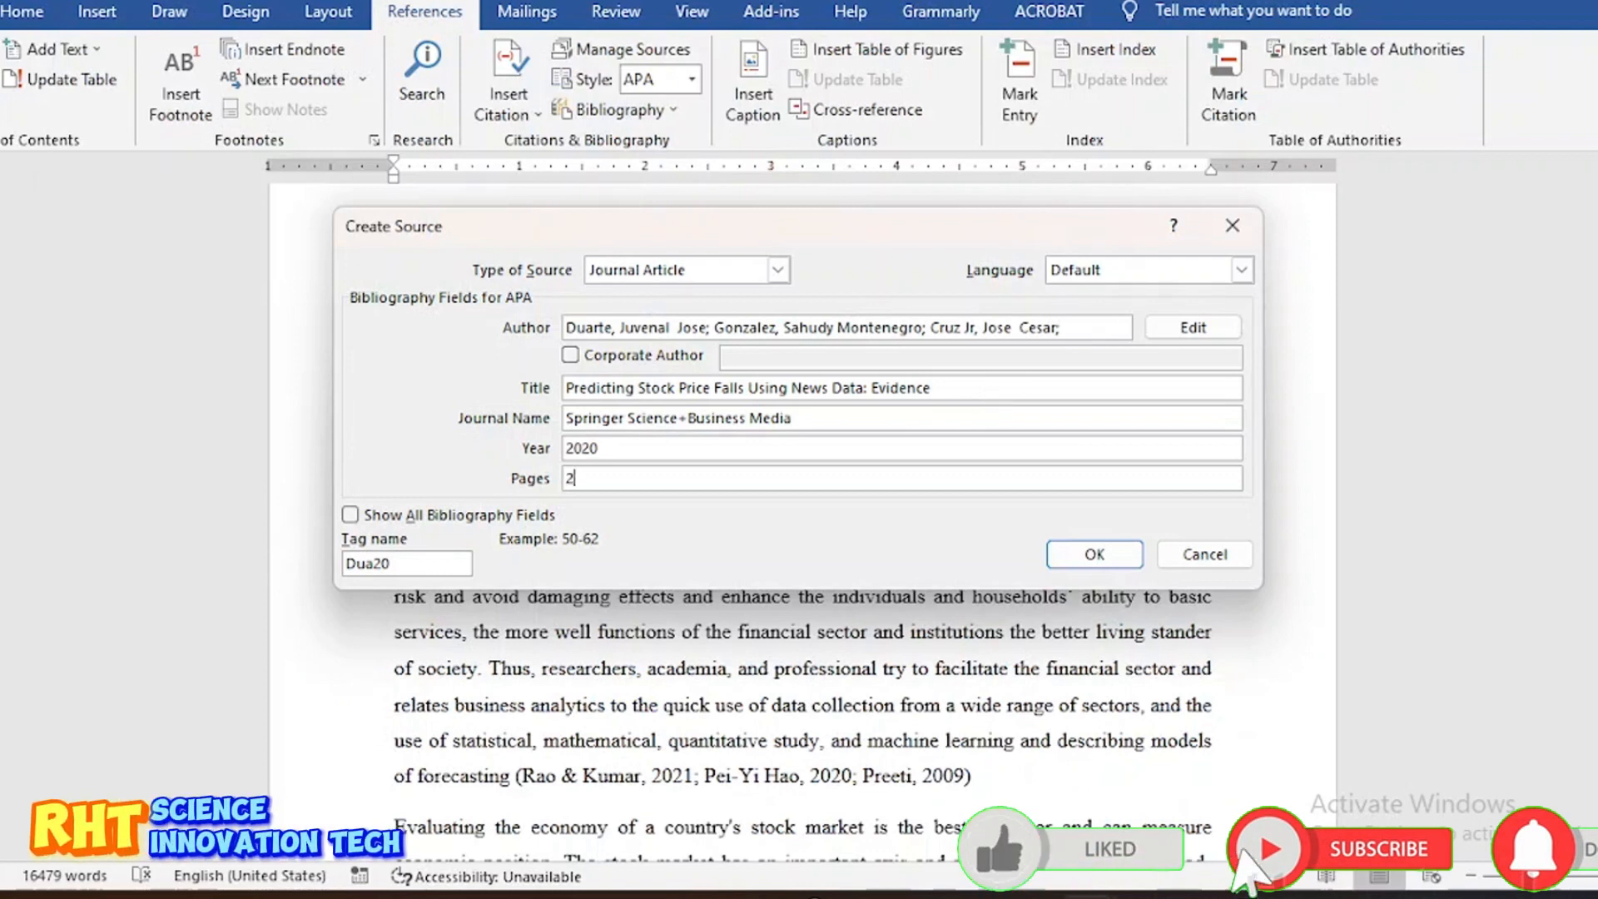
type("-30")
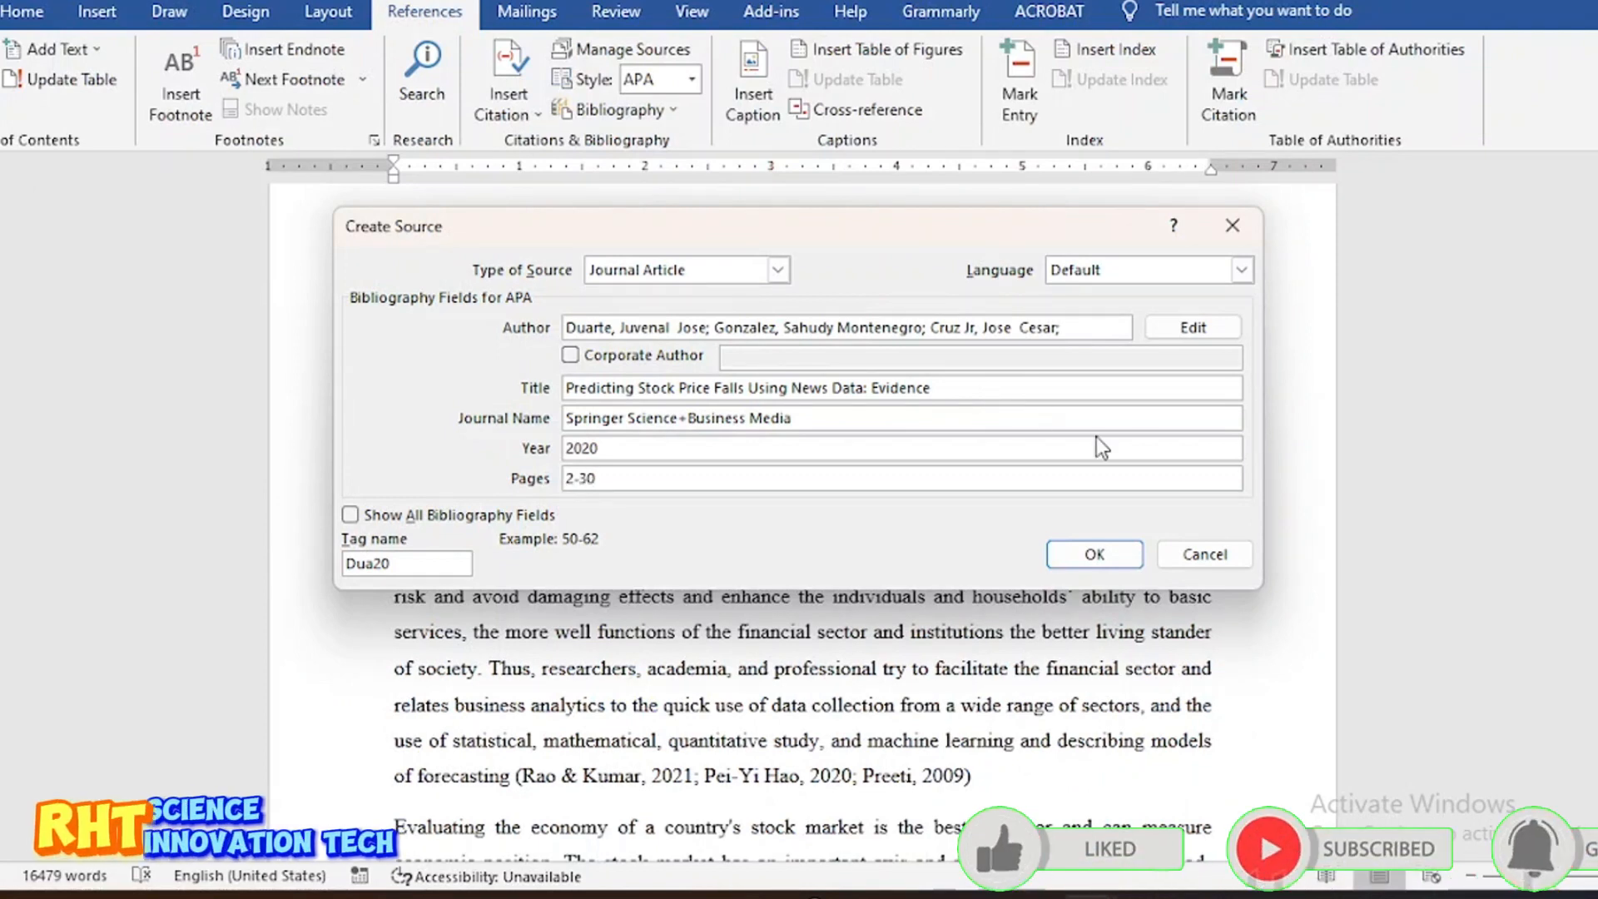
Step: Using the full set of bibliography fields, enter issue 311–340 and volume 57 from the PDF's header line, and accept the source
left_click(350, 516)
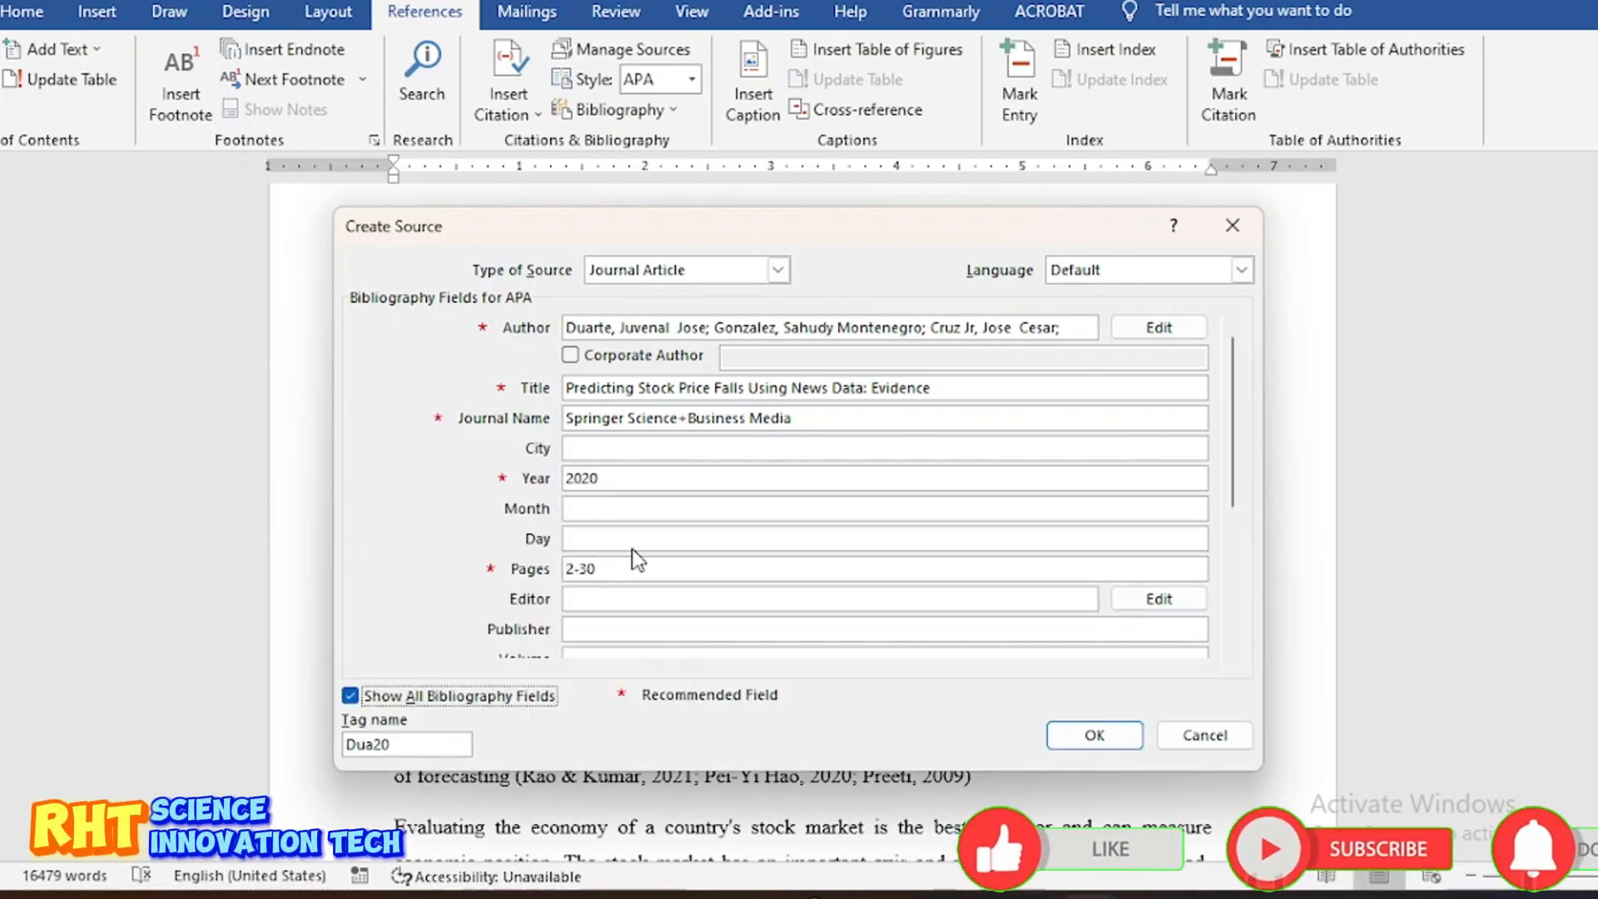
left_click(606, 511)
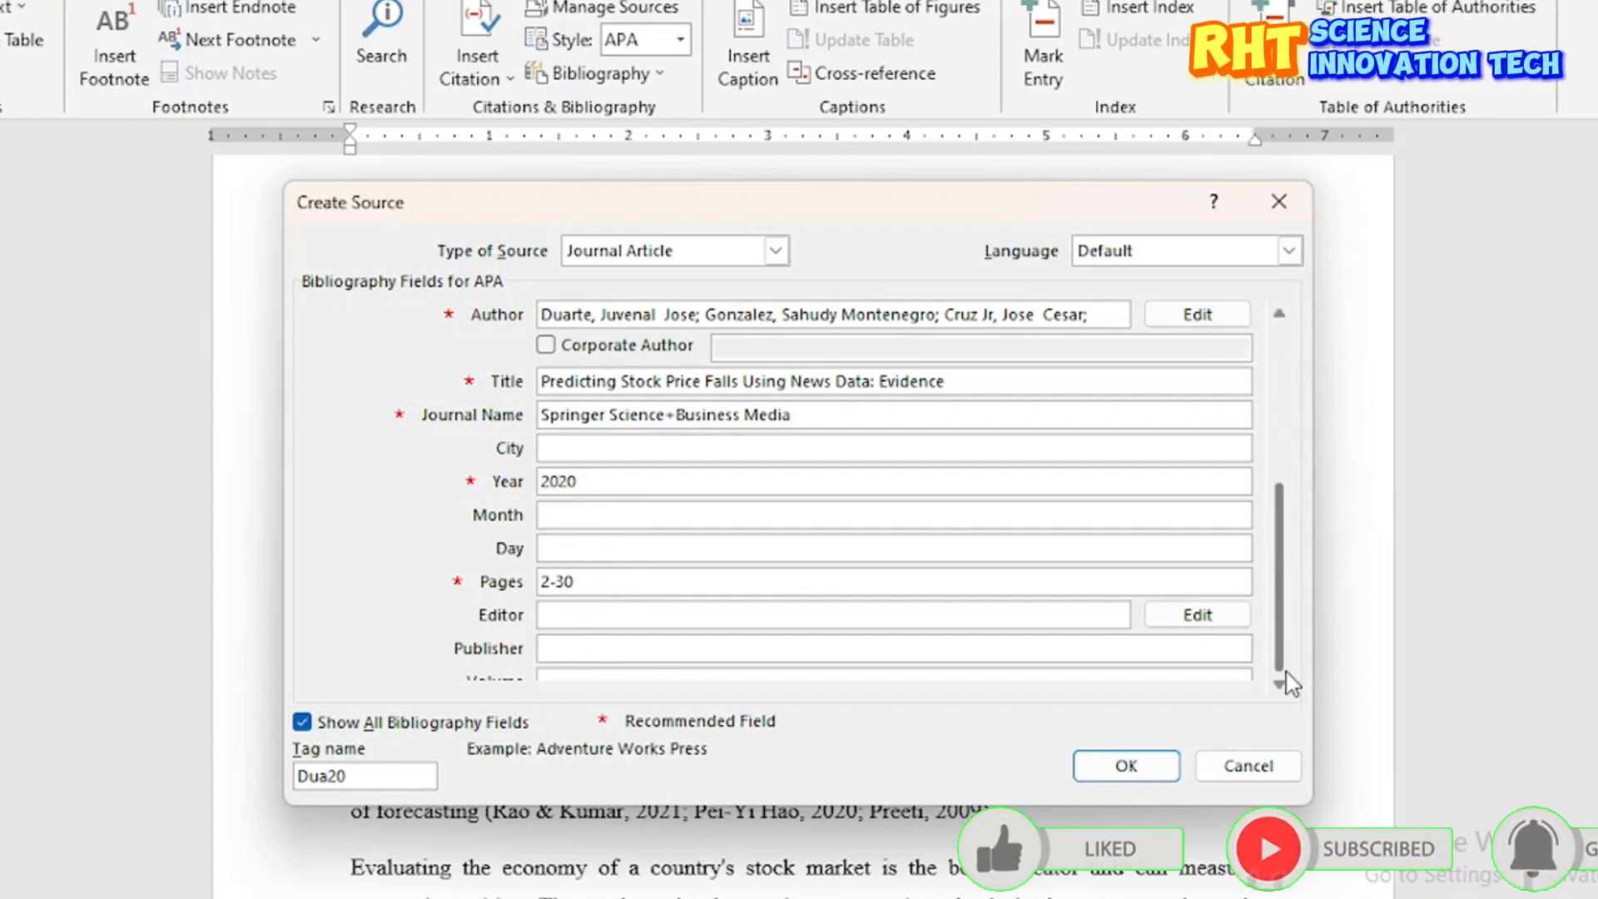
scroll(1291, 684, "down", 5)
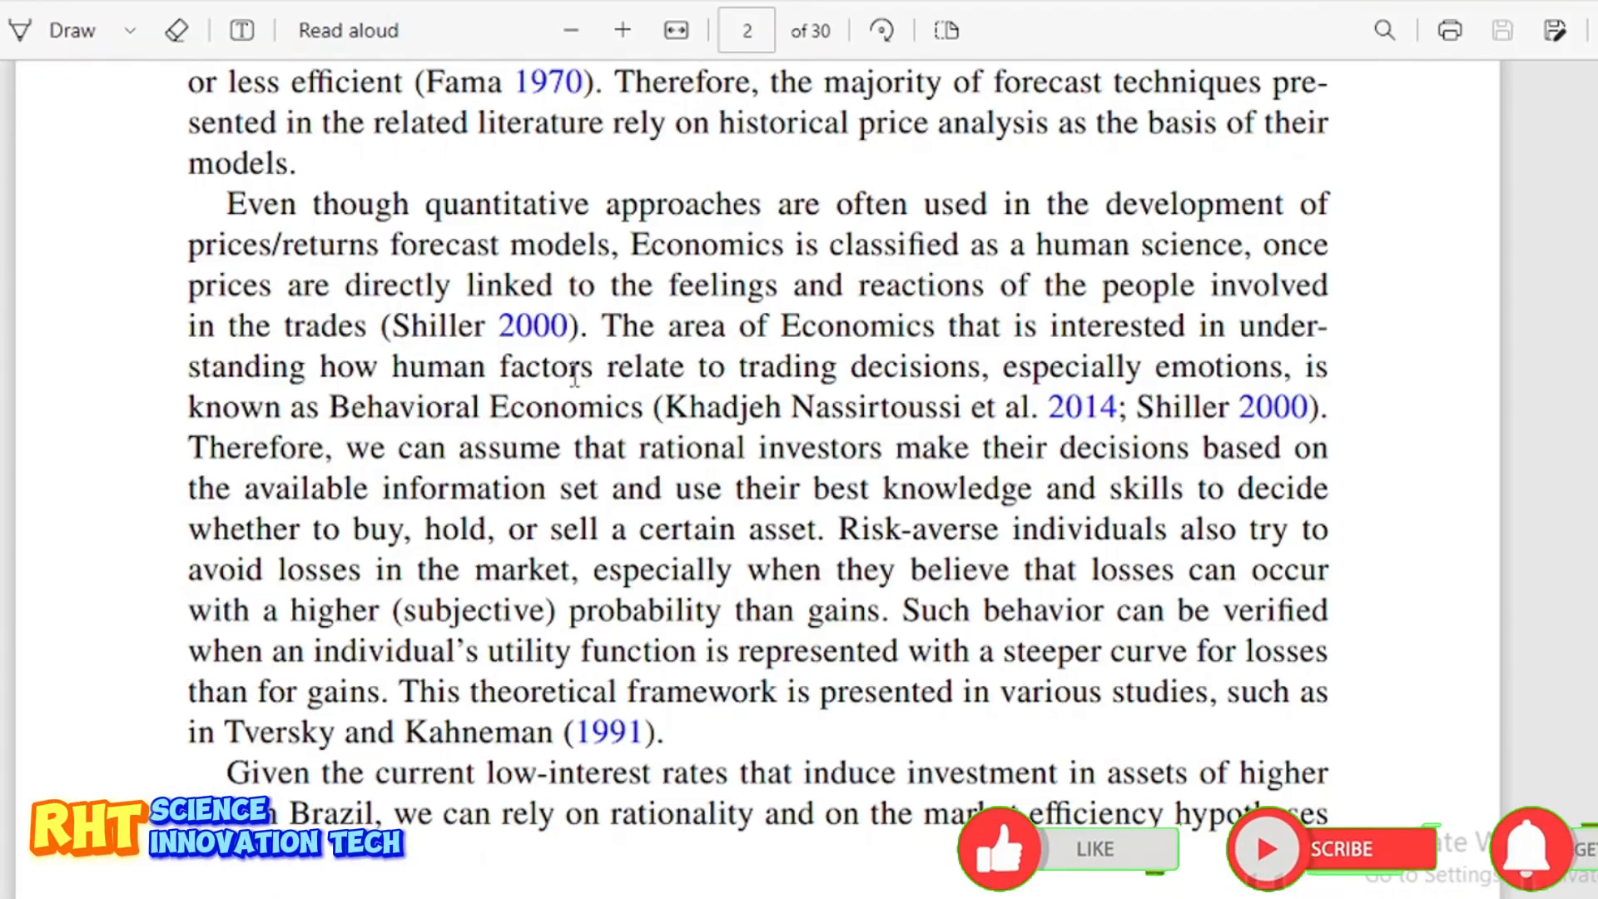
scroll(749, 259, "up", 10)
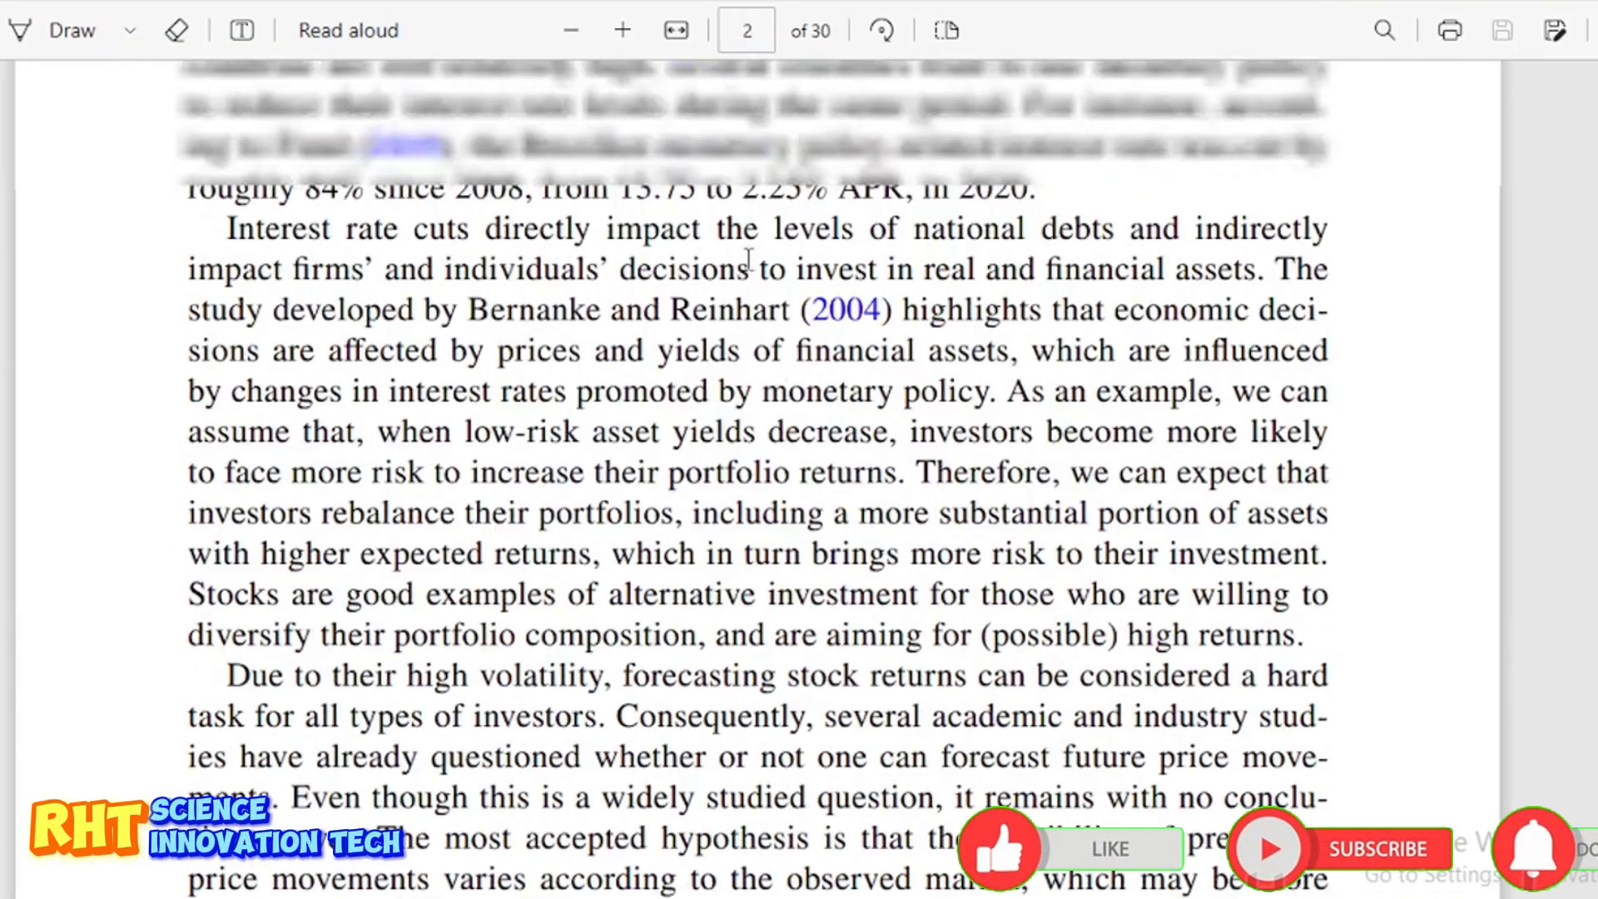
scroll(749, 260, "up", 10)
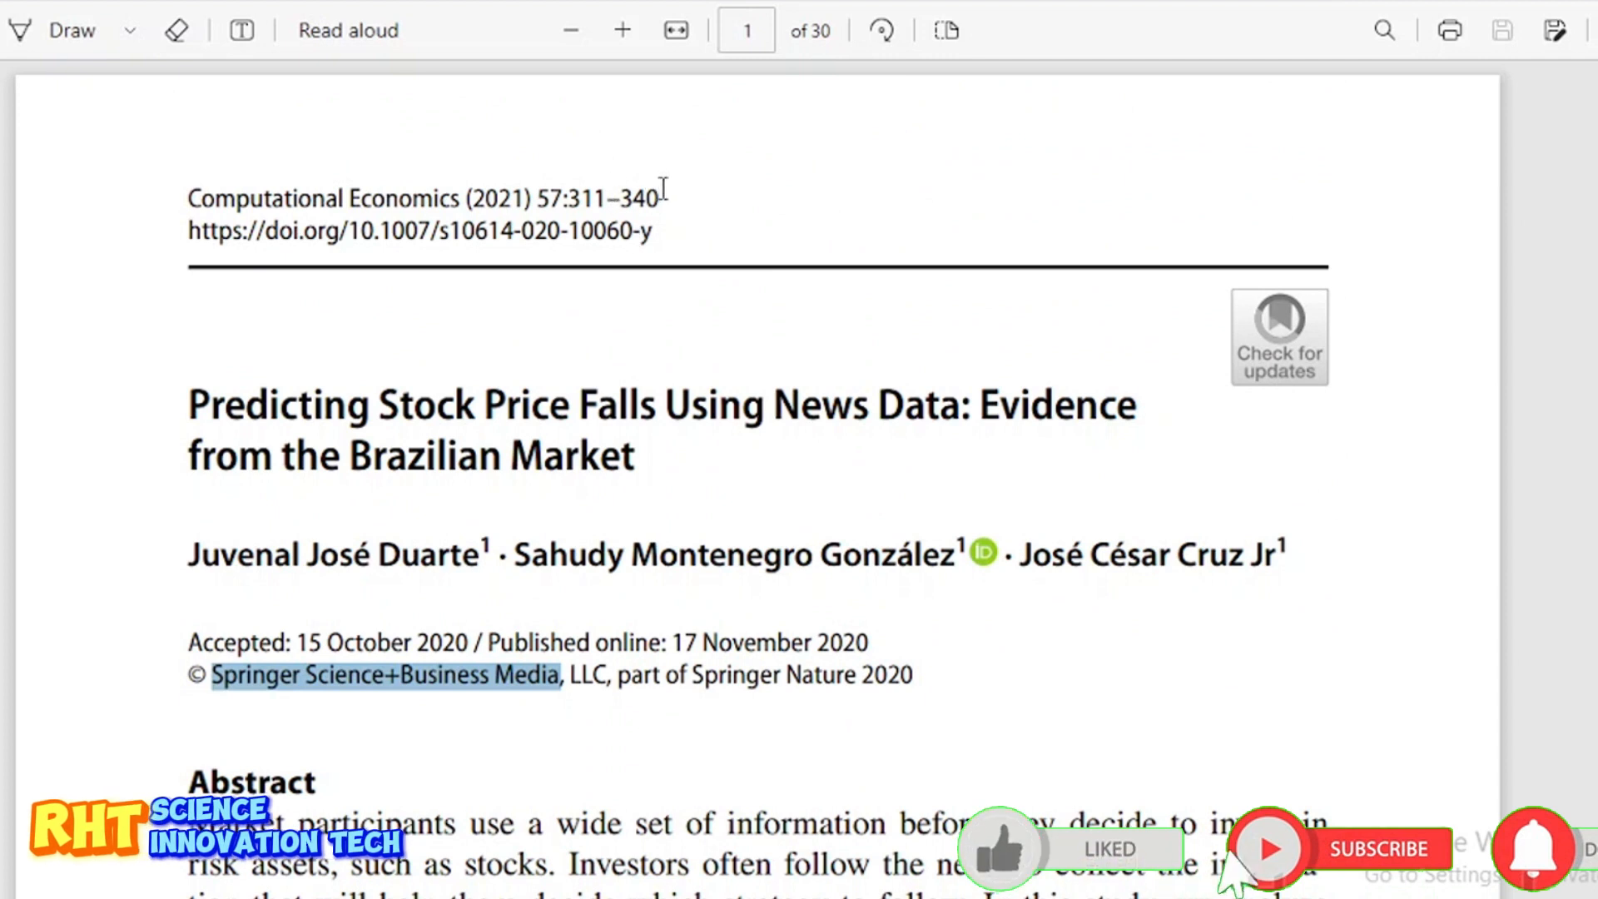
left_click_drag(662, 197, 563, 198)
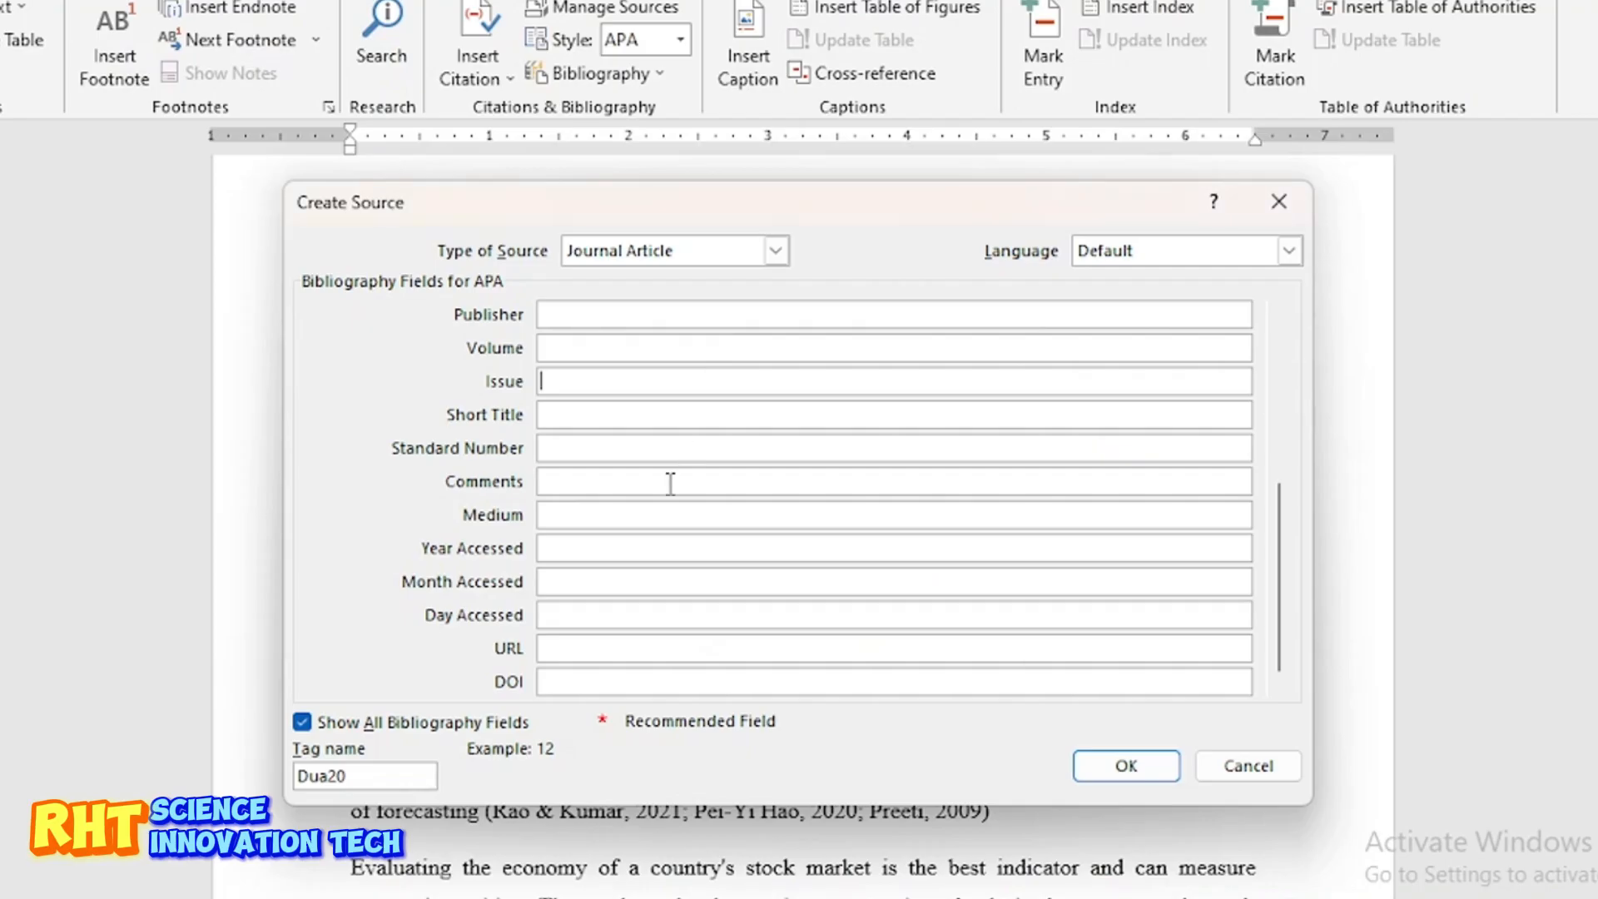
type("311–340")
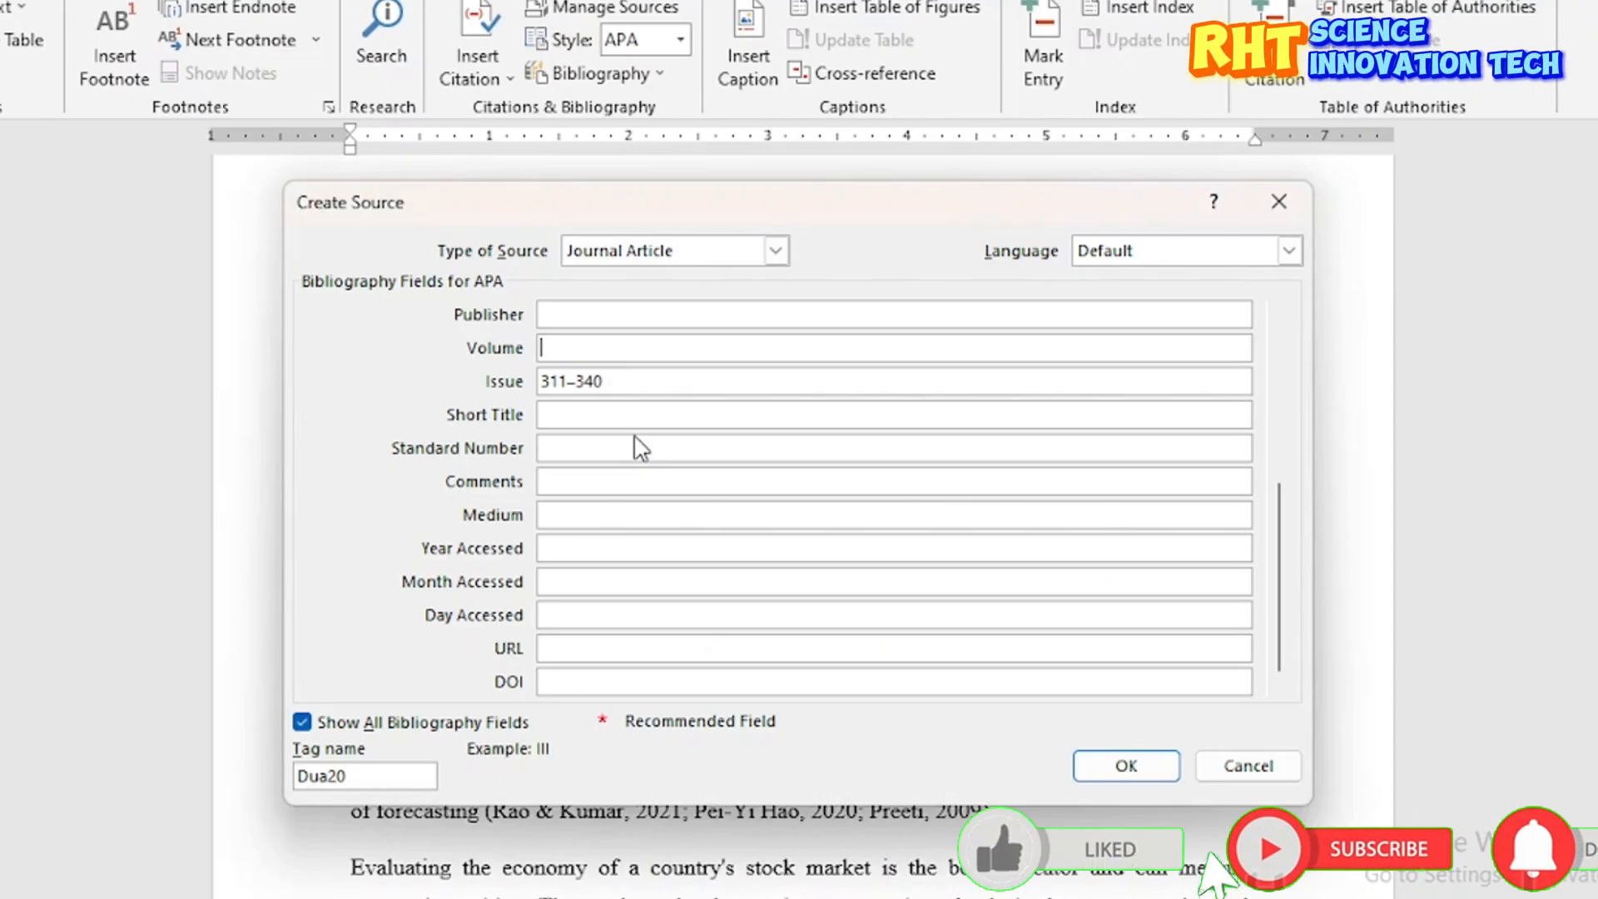
type("57")
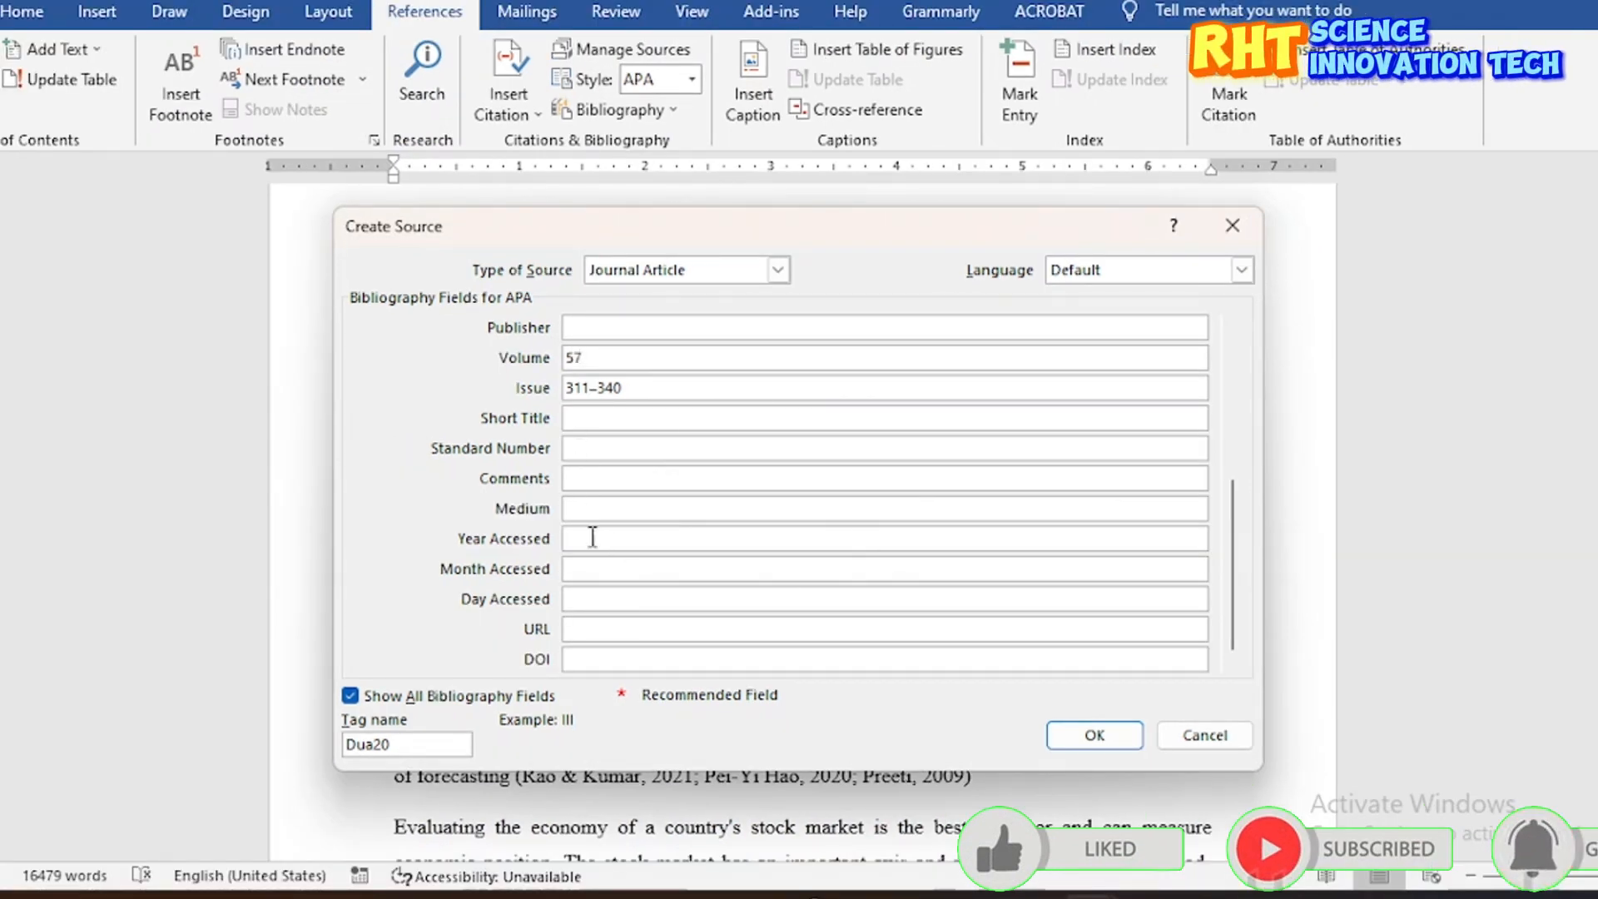
left_click(1096, 734)
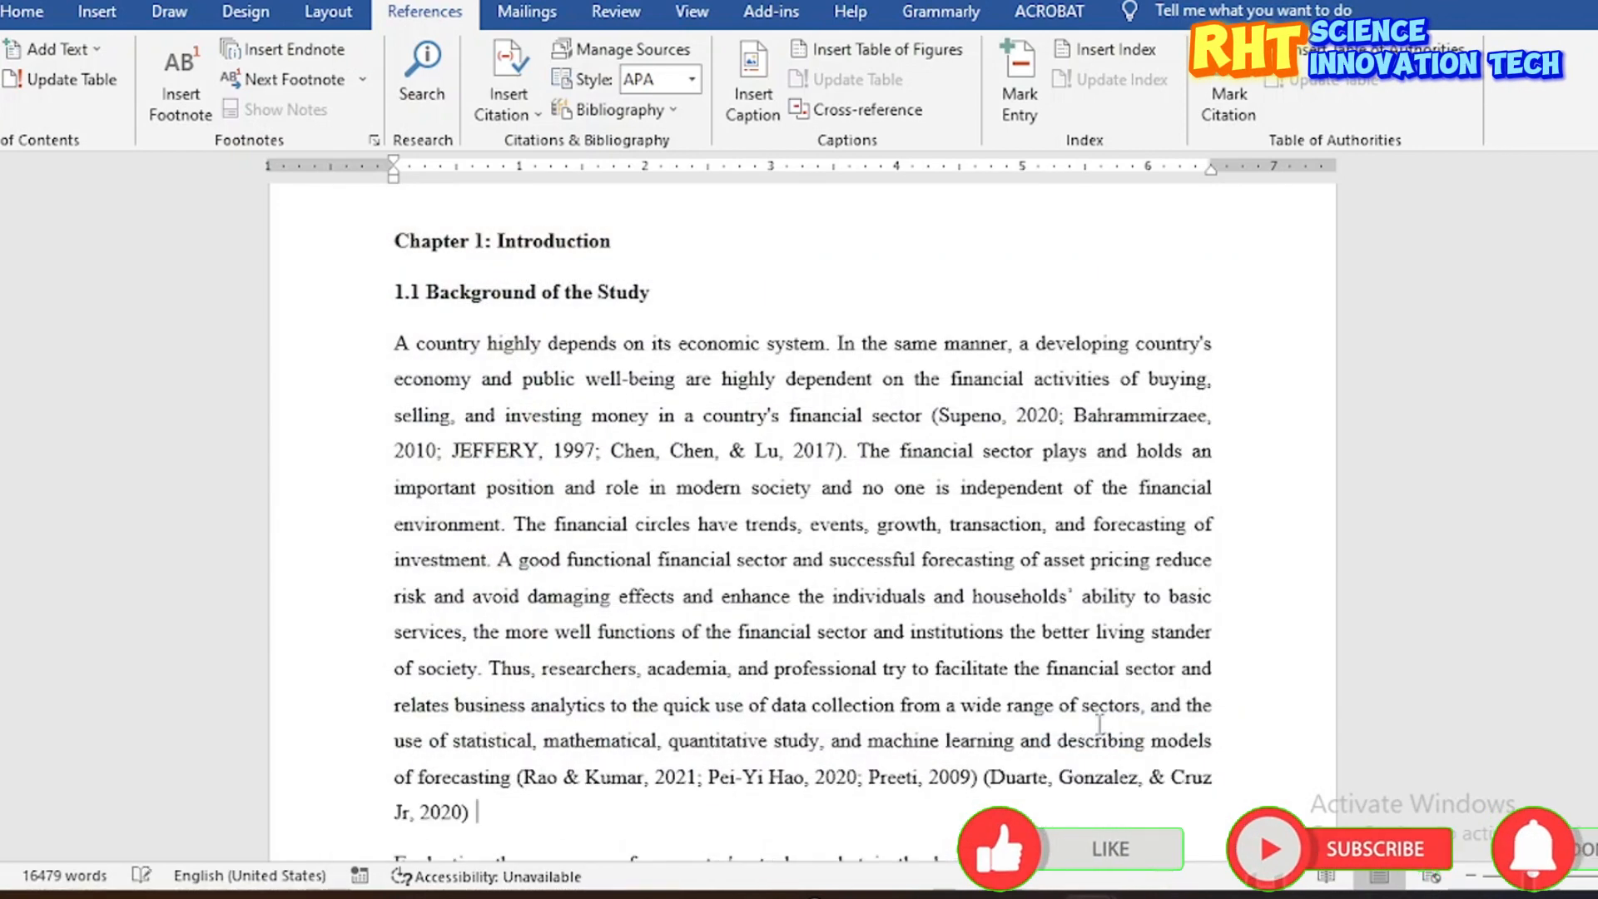
Step: Review the source details behind the new citation at the end of the paragraph, and close them without changes
scroll(835, 776, "down", 2)
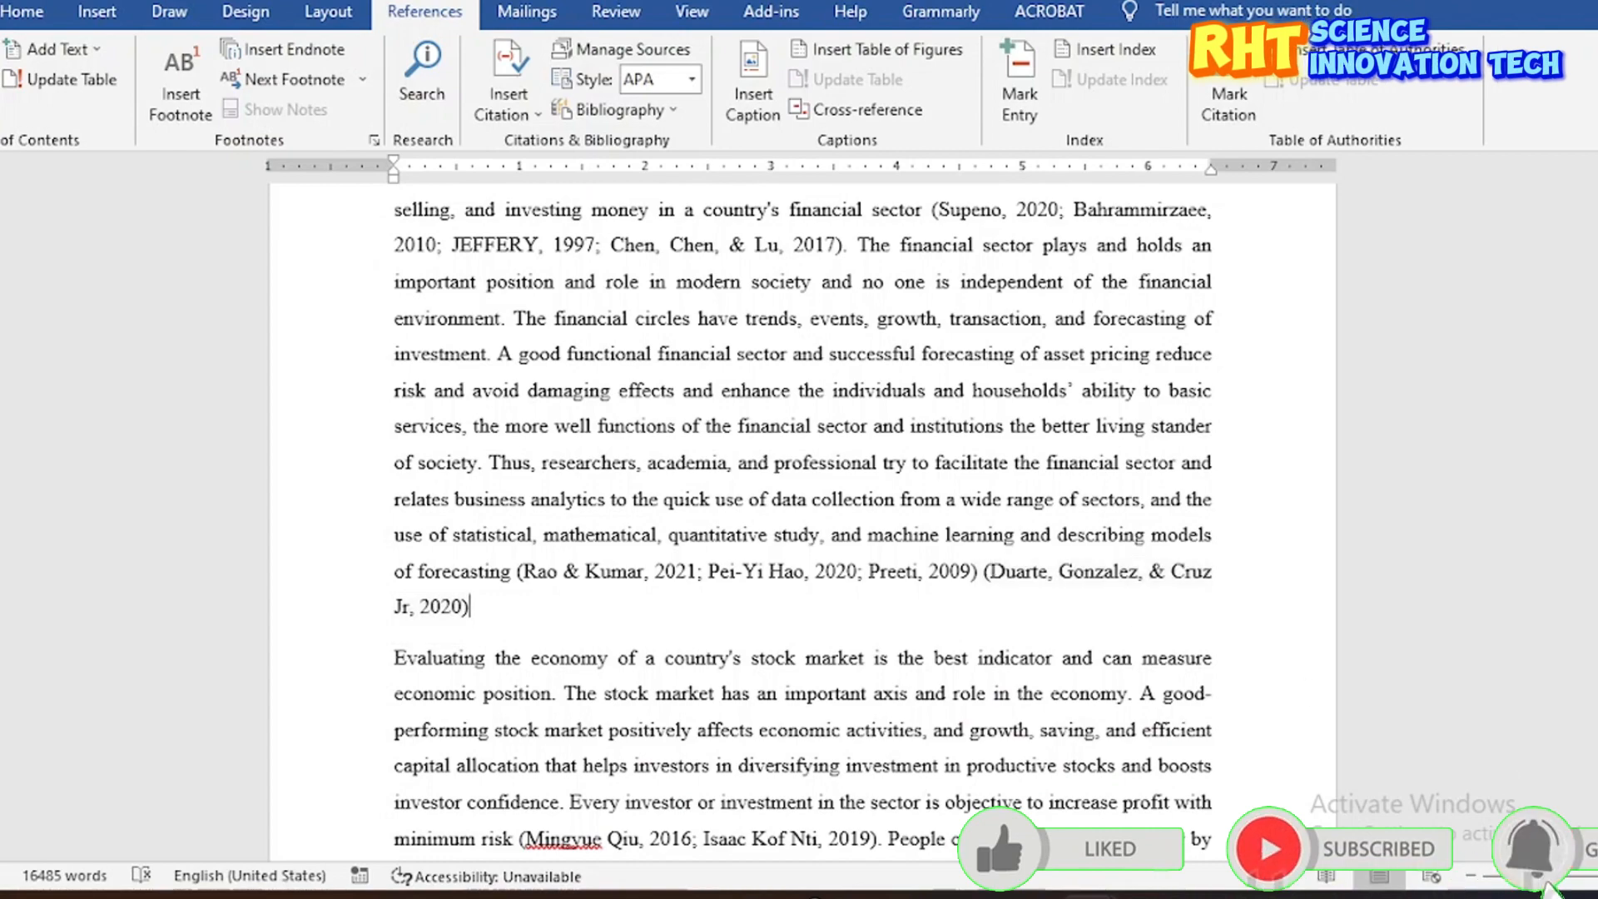
left_click(1597, 875)
left_click(1597, 875)
left_click(1596, 876)
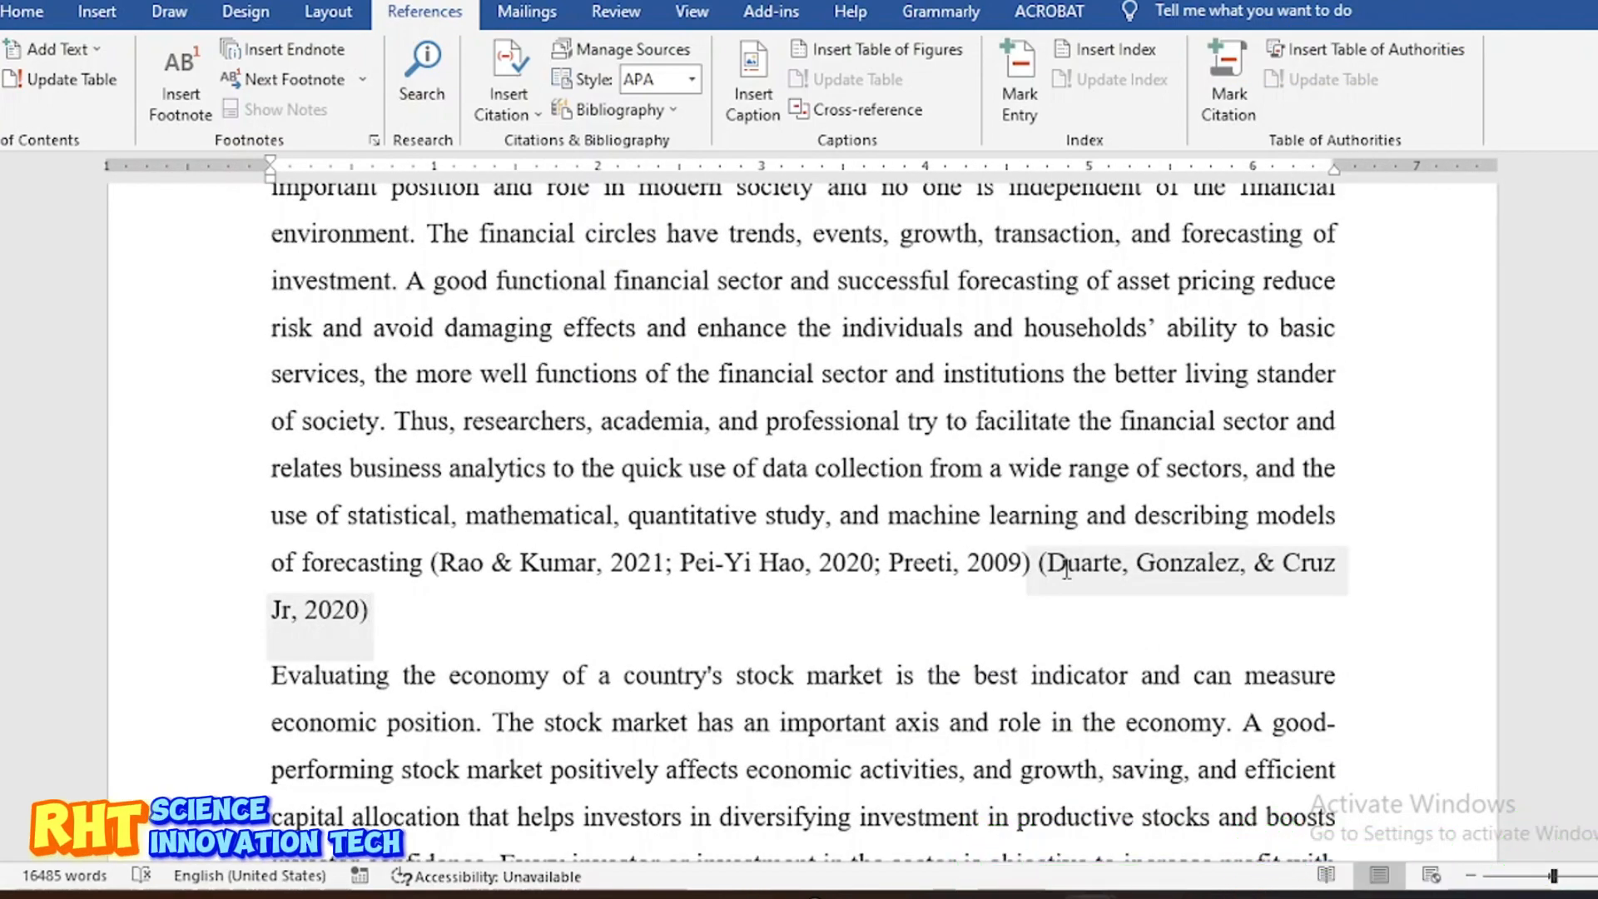
left_click(347, 620)
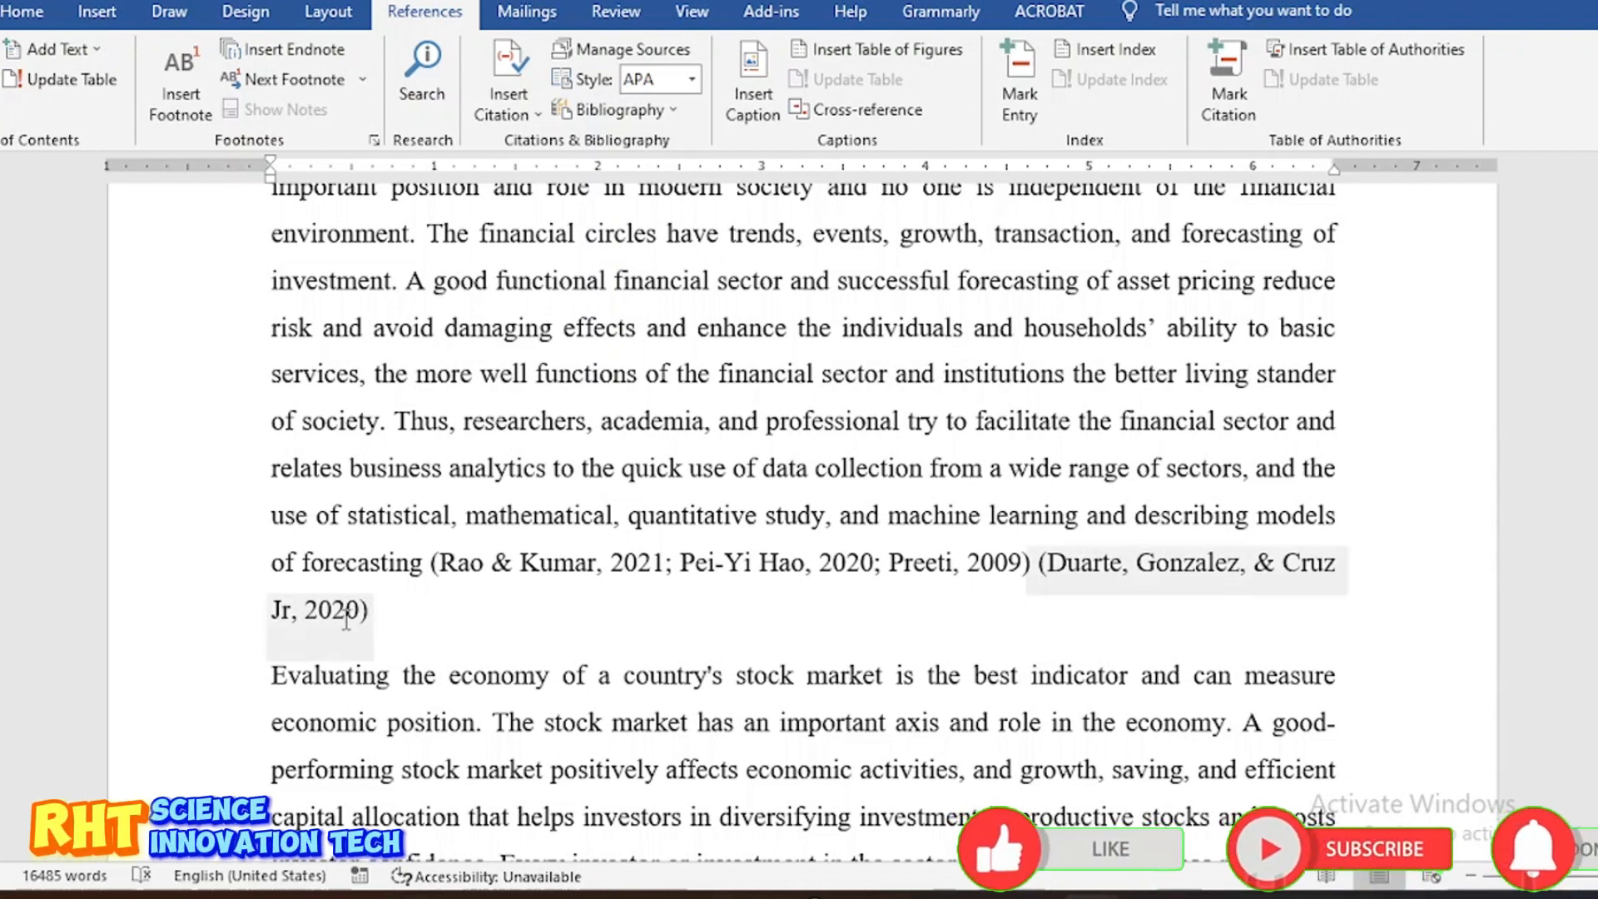
left_click(383, 654)
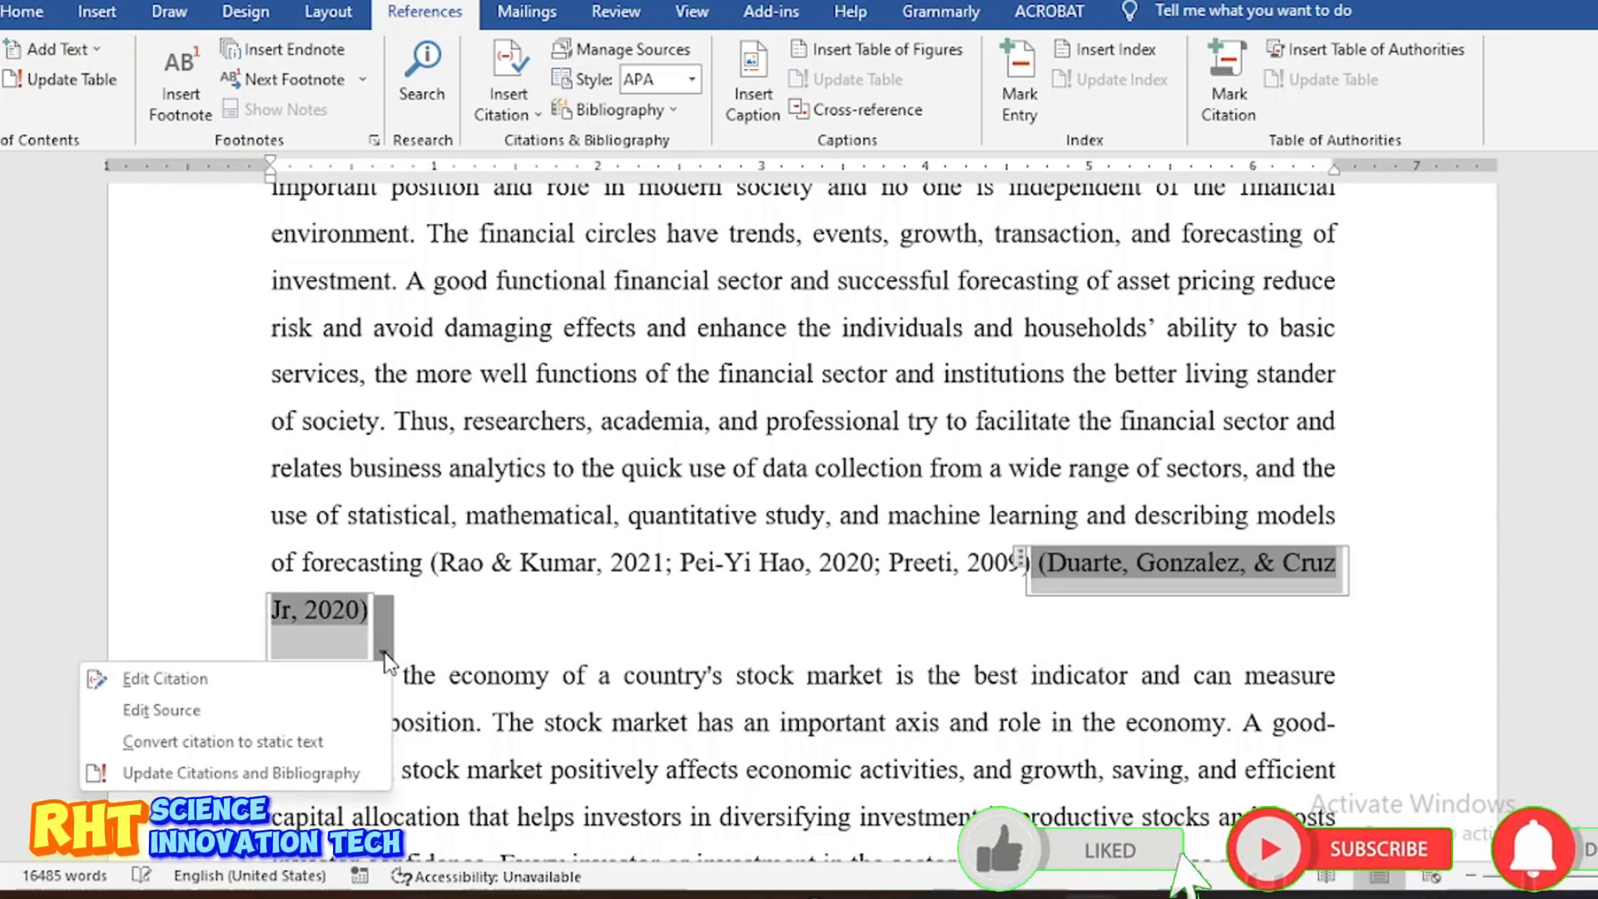
left_click(212, 714)
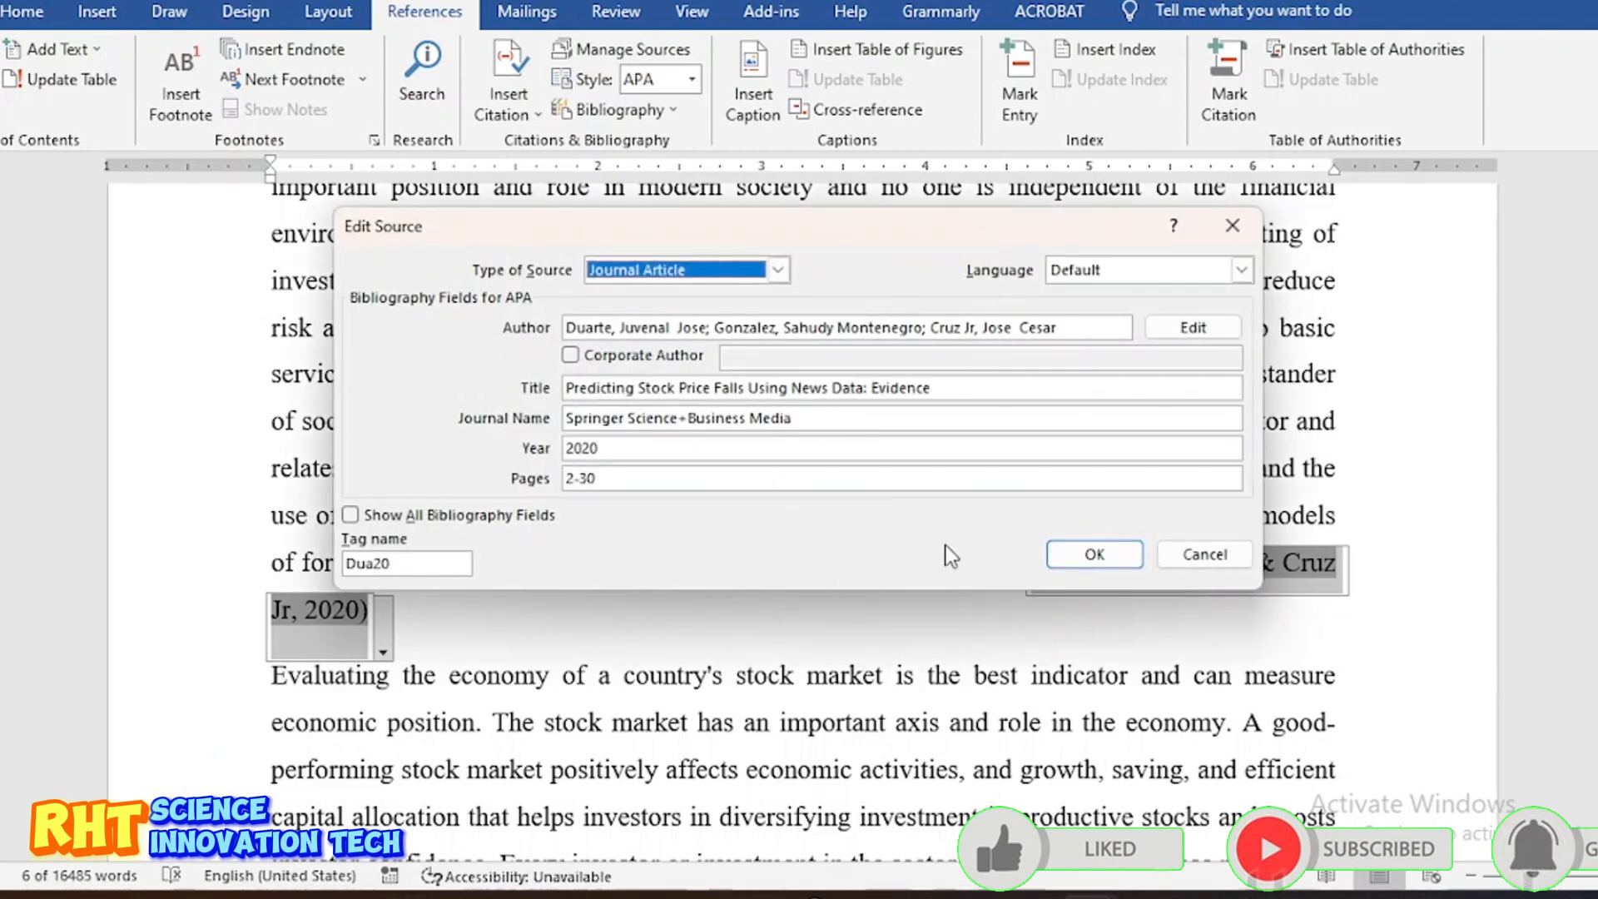
left_click(1211, 556)
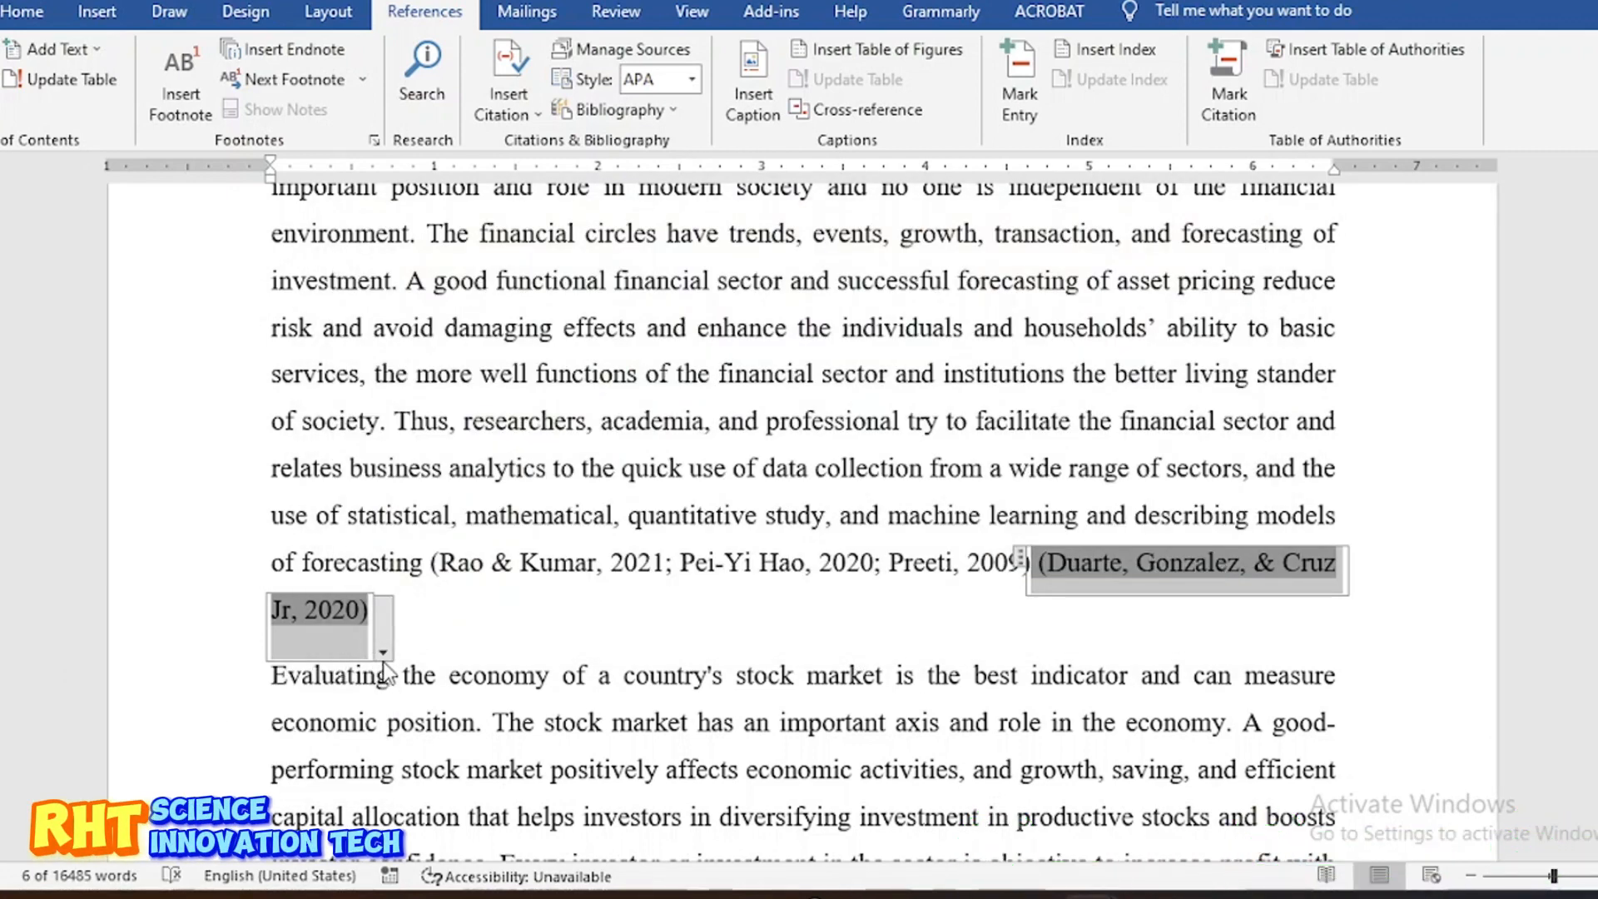
Step: Convert the new citation at the paragraph's end to static text and merge it into the preceding parenthetical citations, separated by a comma
left_click(383, 656)
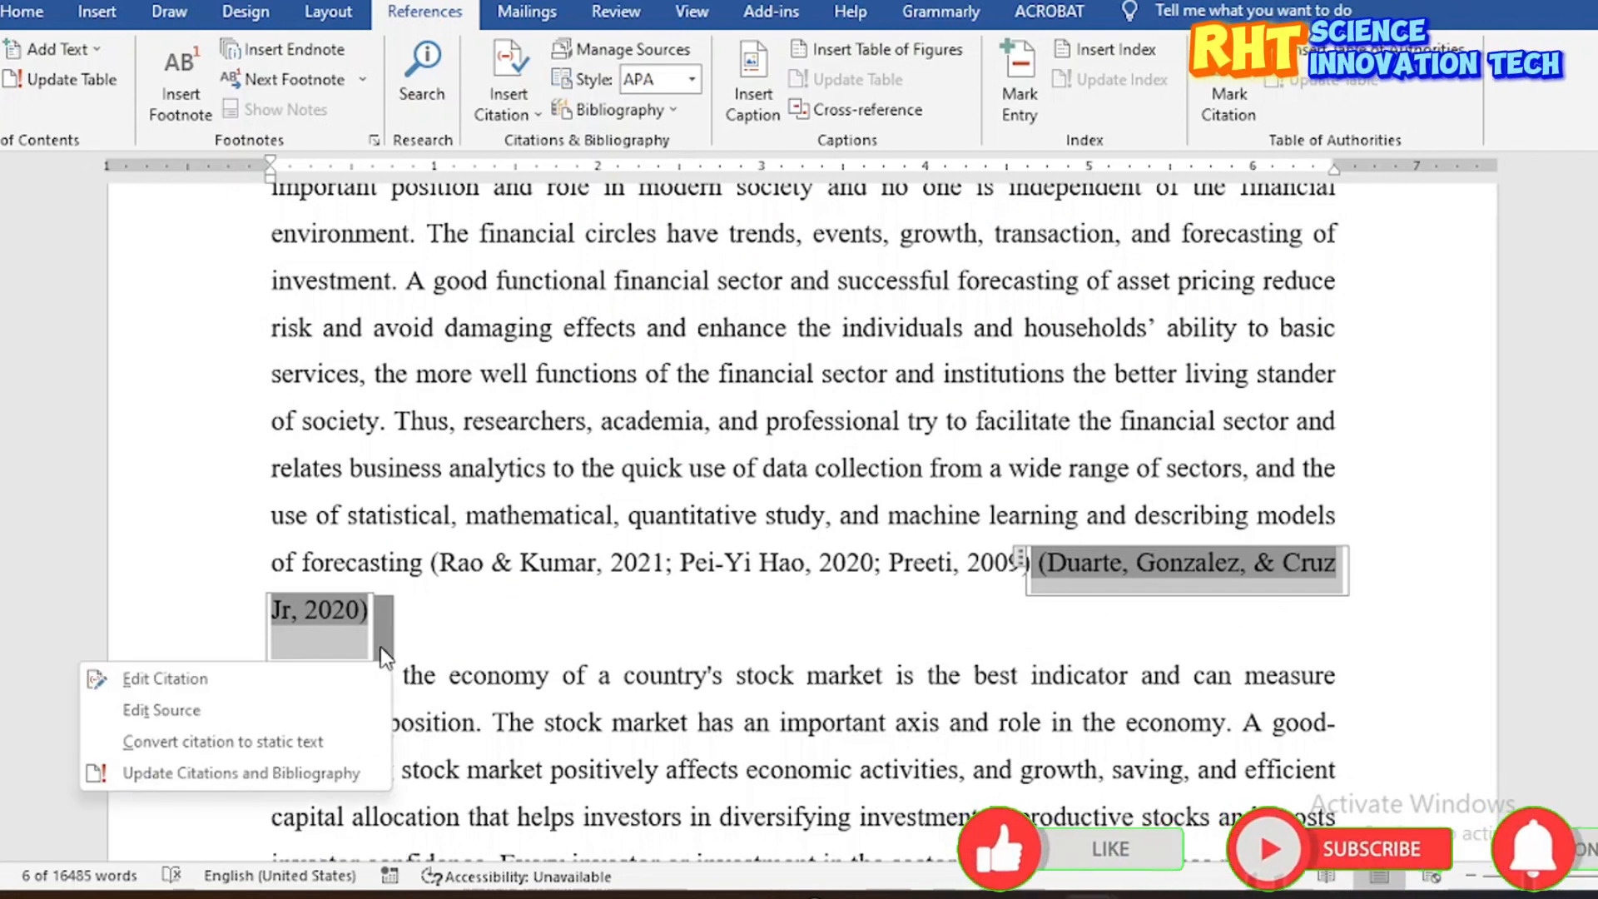
left_click(232, 742)
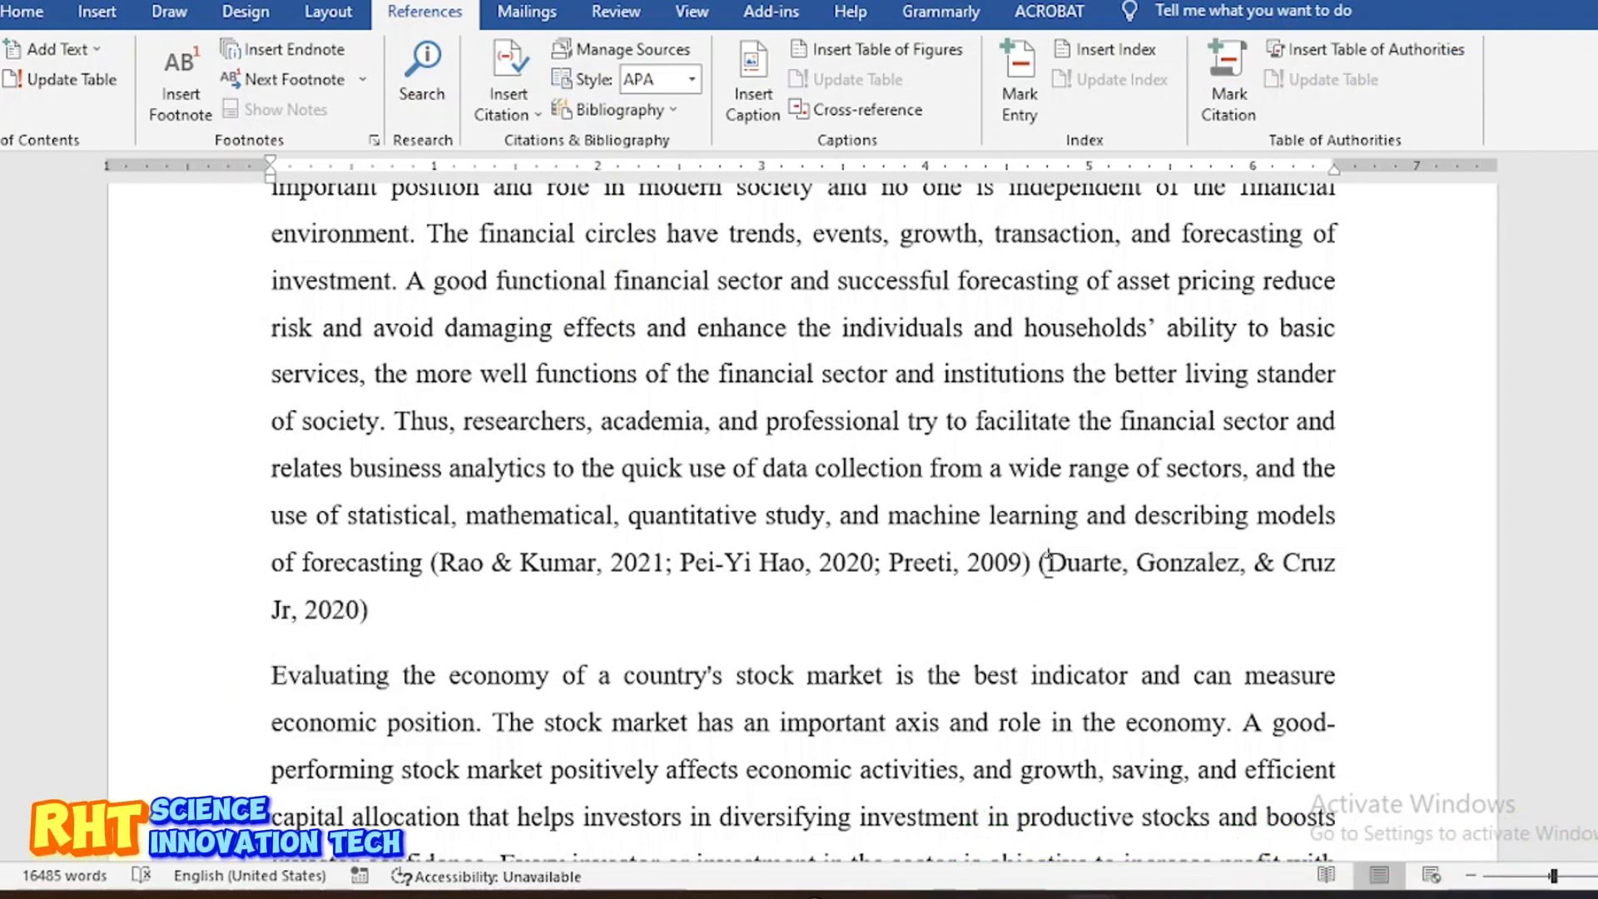
left_click(1046, 562)
key("BackSpace")
key("BackSpace")
key("BackSpace")
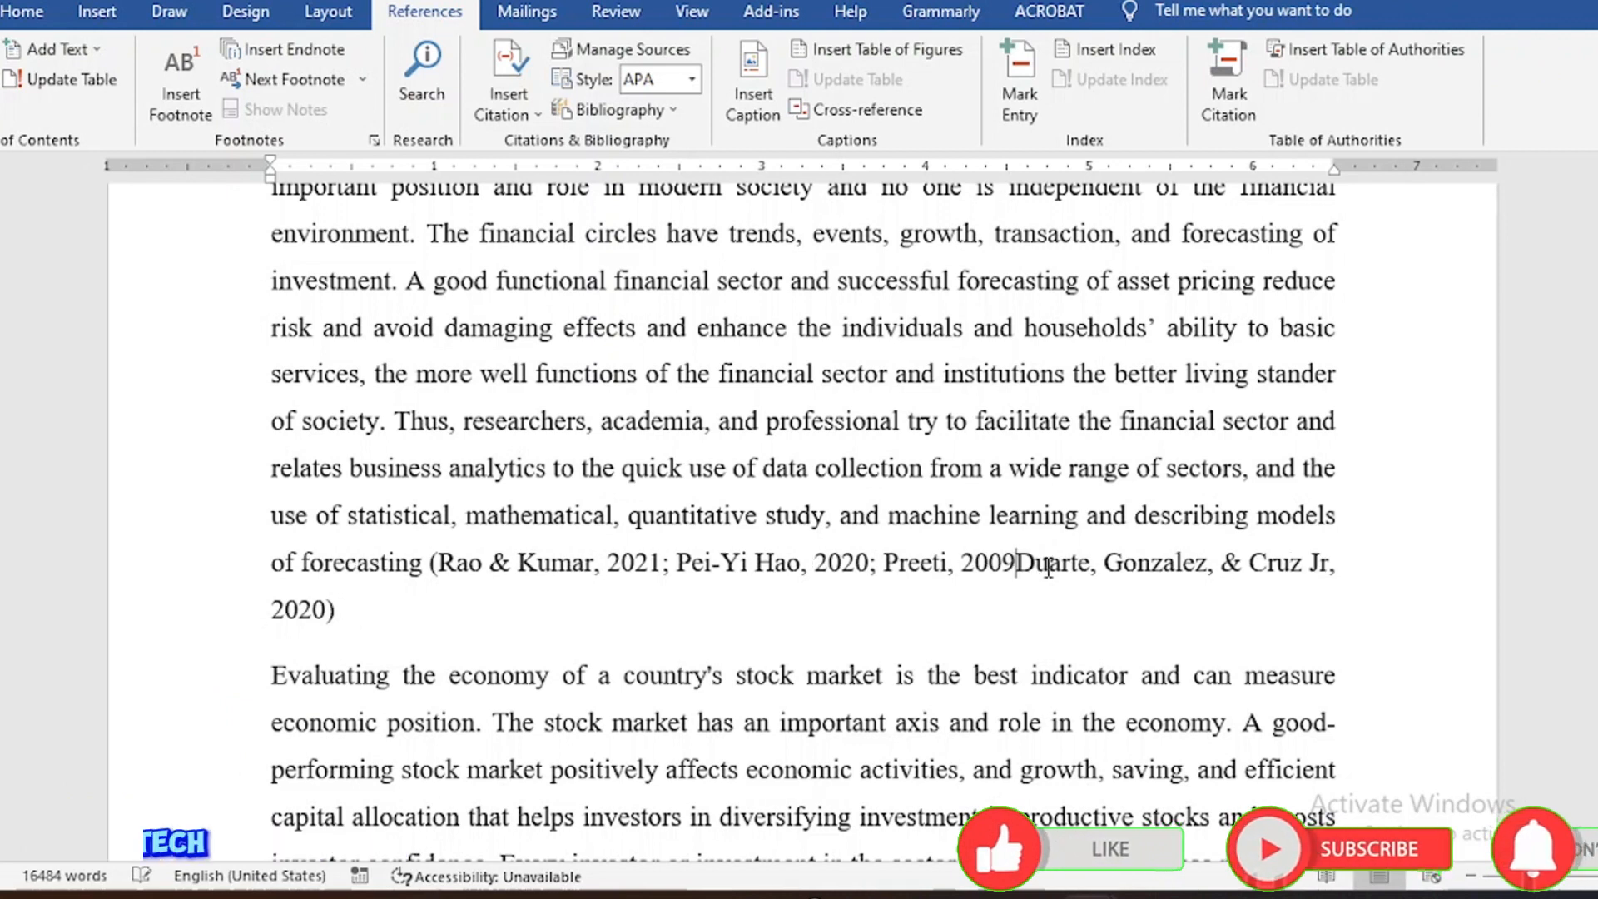
type(",")
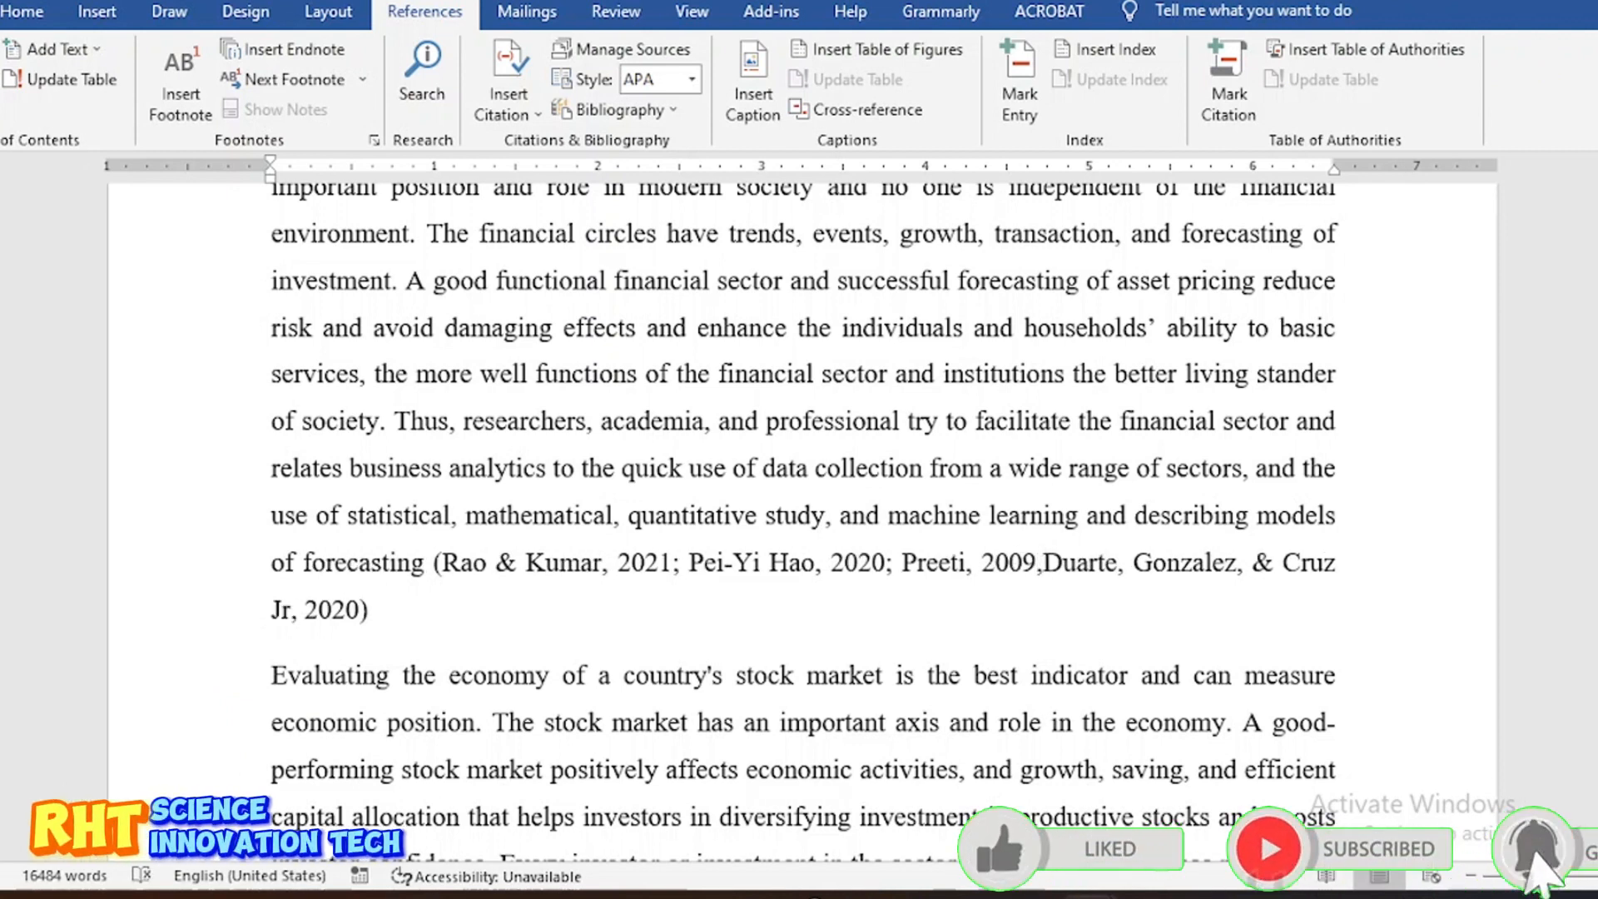
Step: Look through the introduction's following paragraphs for another place to cite the article
scroll(887, 556, "down", 3)
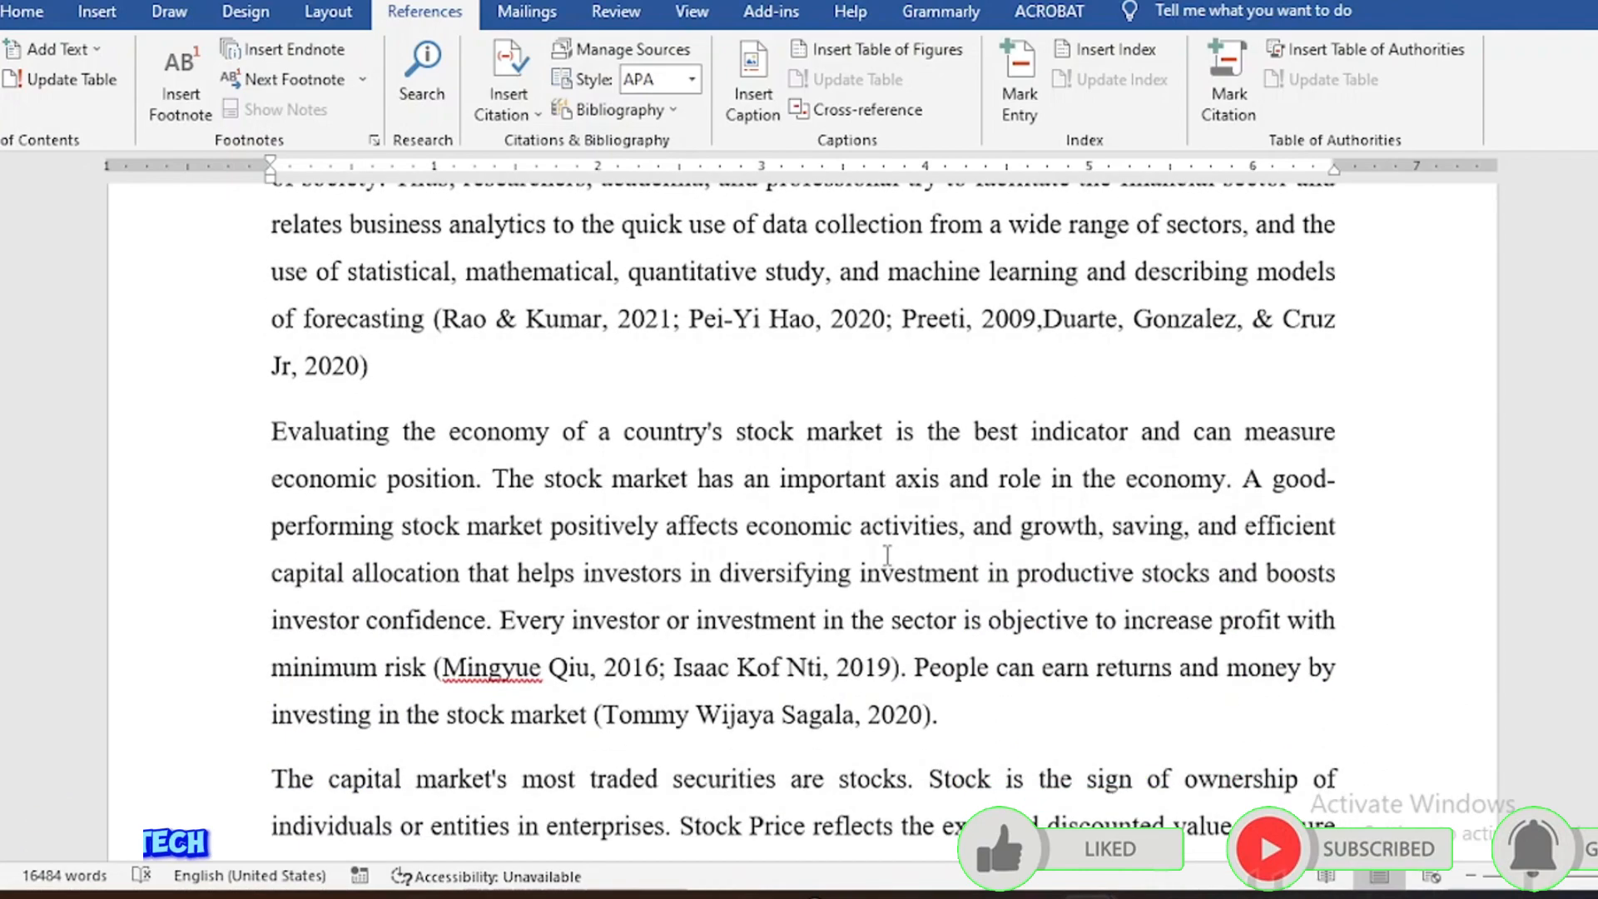
scroll(895, 703, "down", 15)
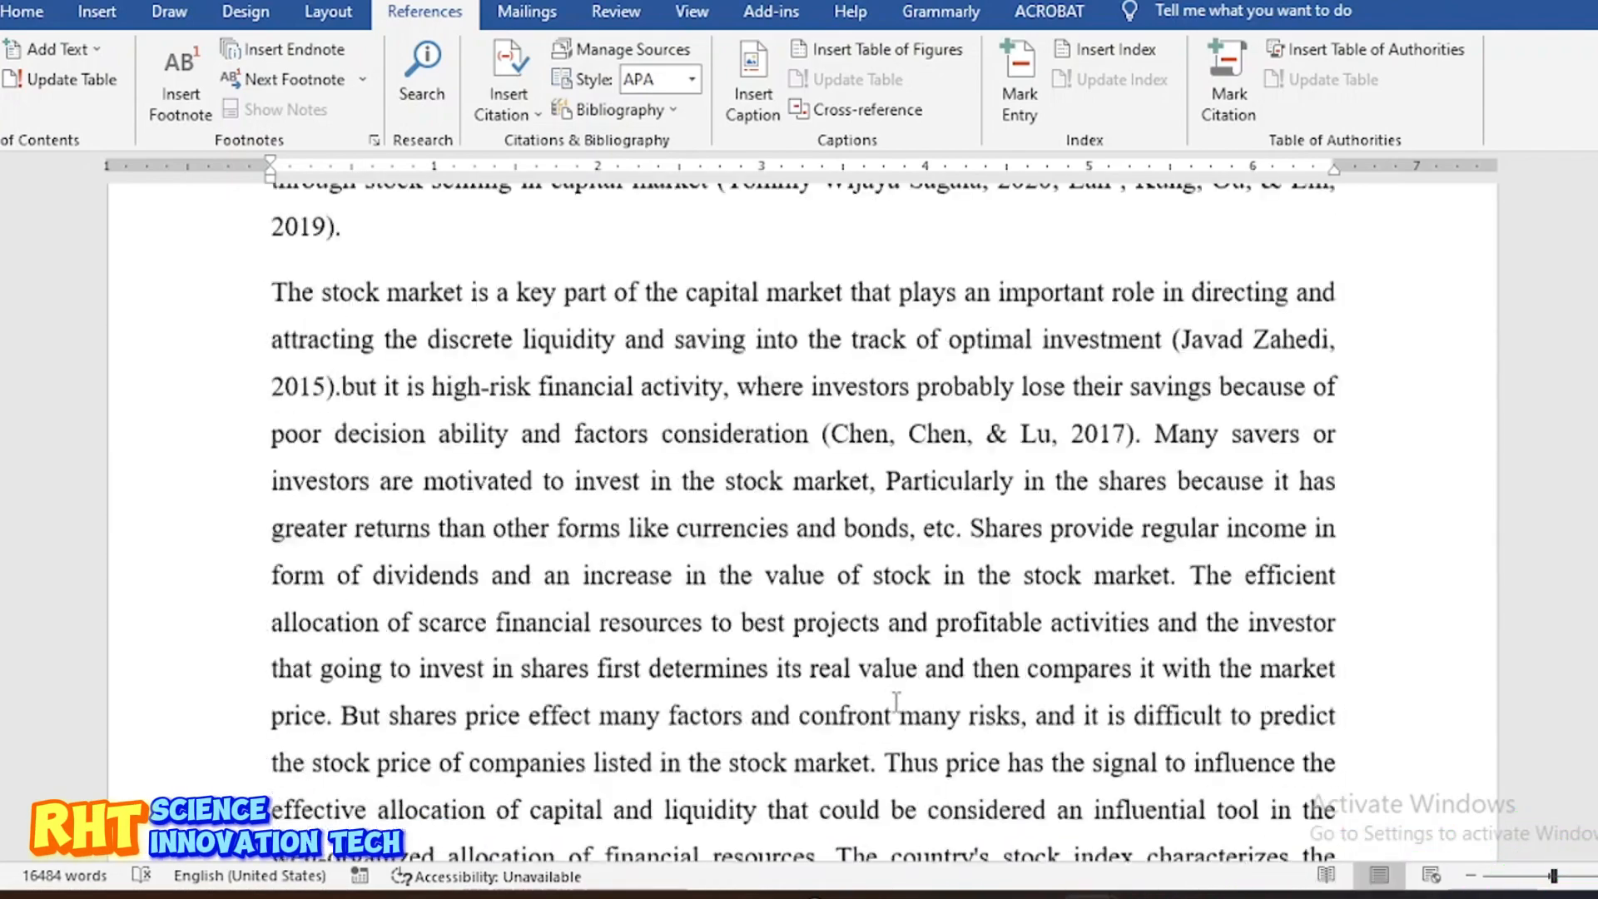
scroll(896, 703, "up", 10)
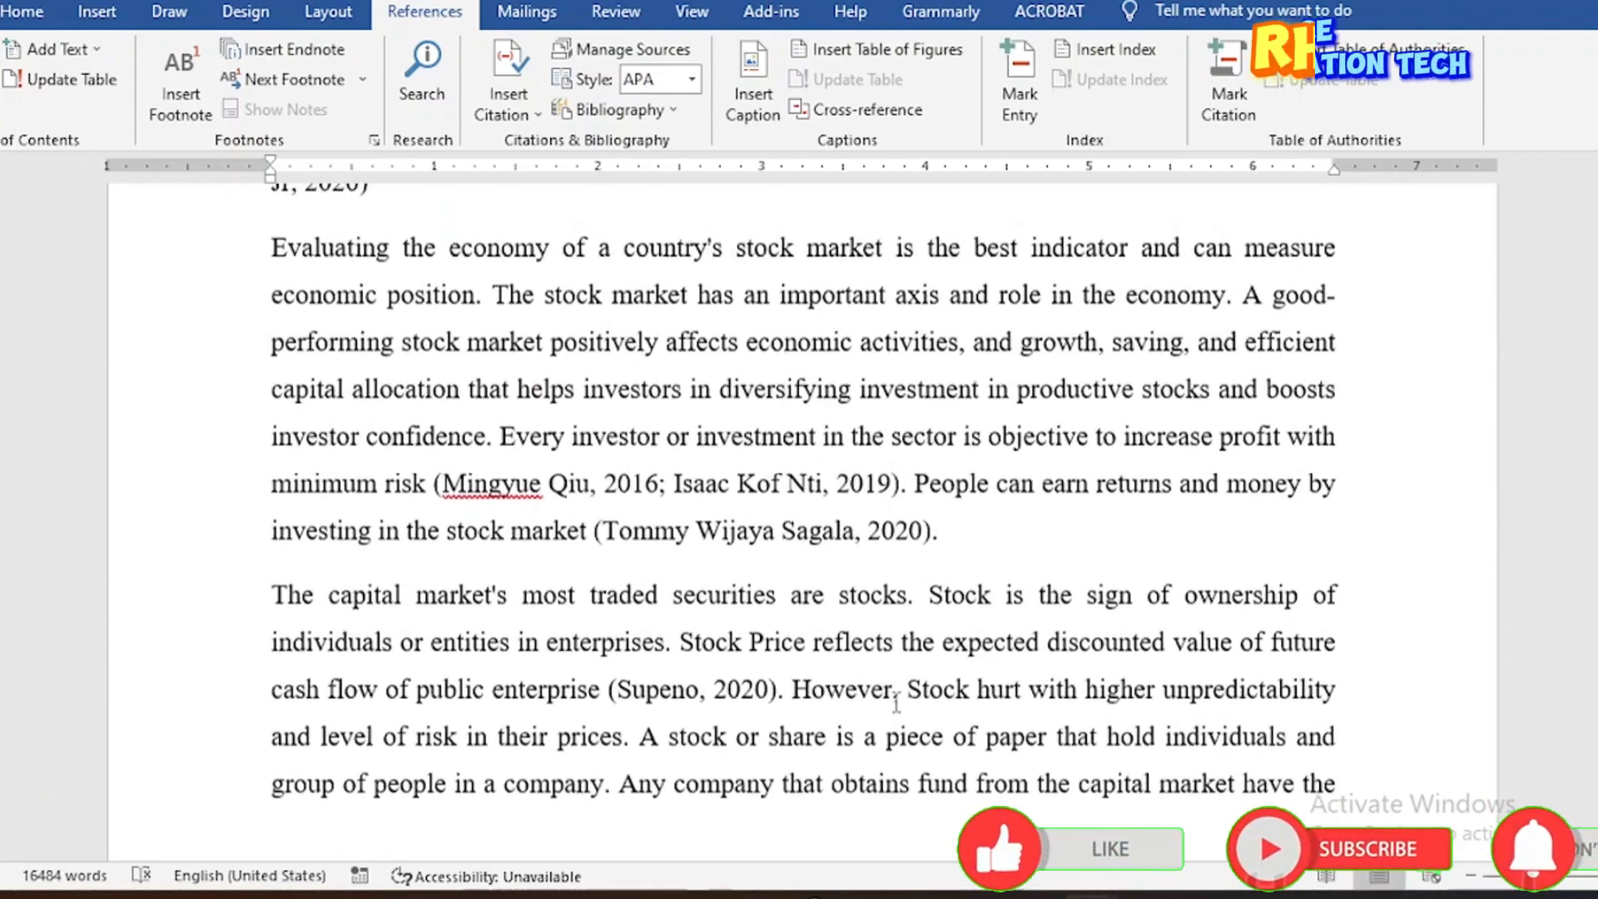
scroll(897, 709, "down", 3)
scroll(897, 711, "up", 7)
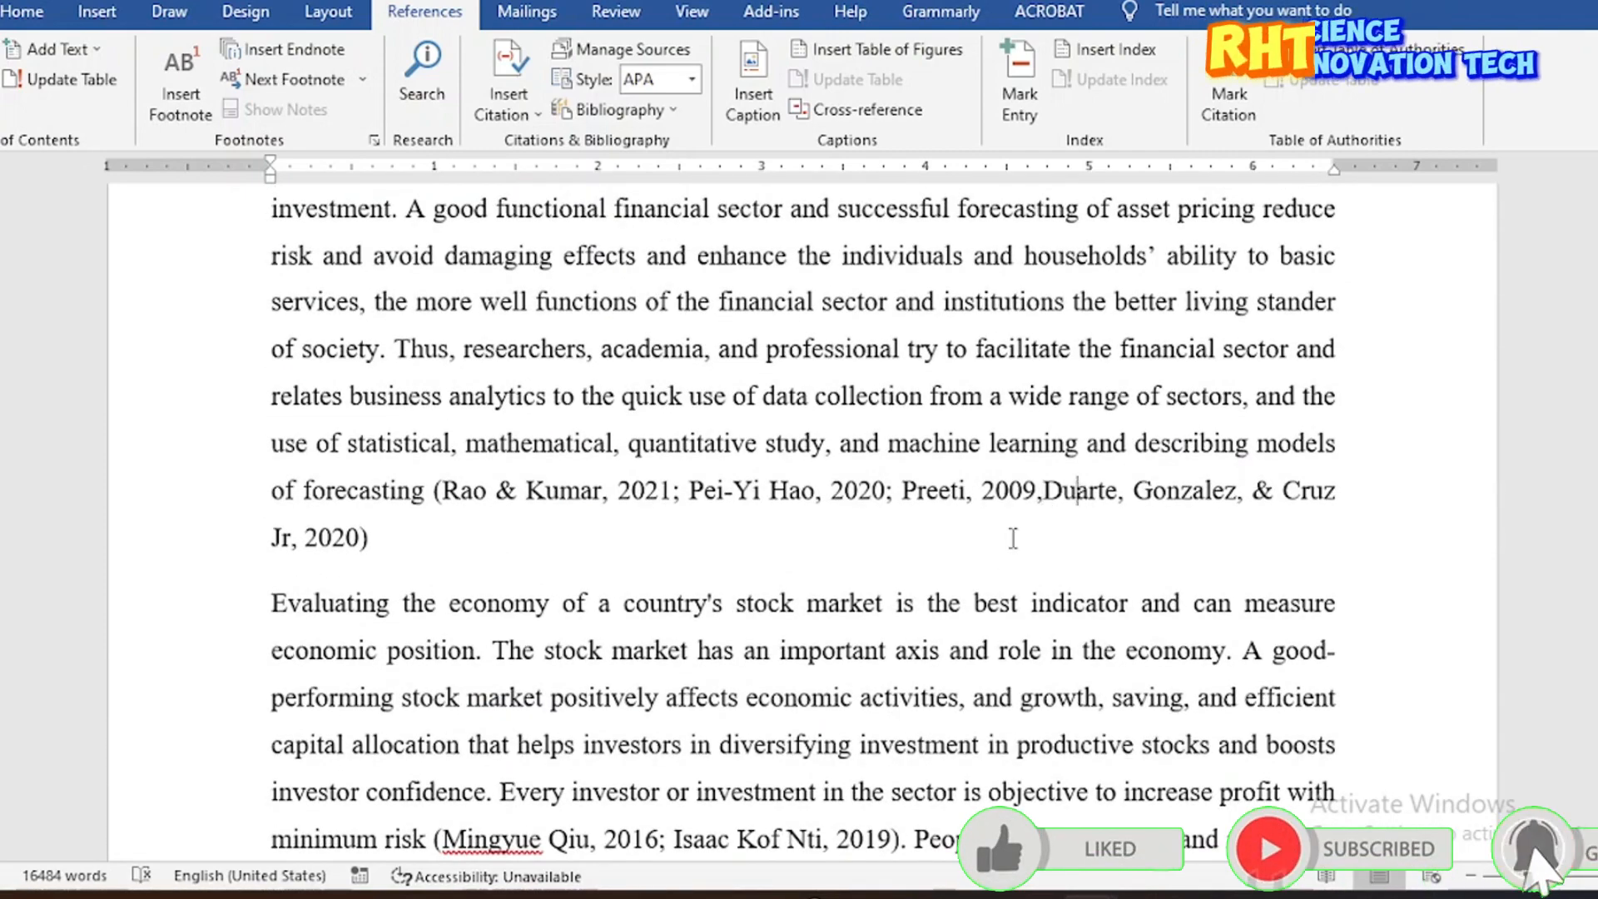
scroll(1013, 537, "down", 12)
scroll(1013, 538, "down", 12)
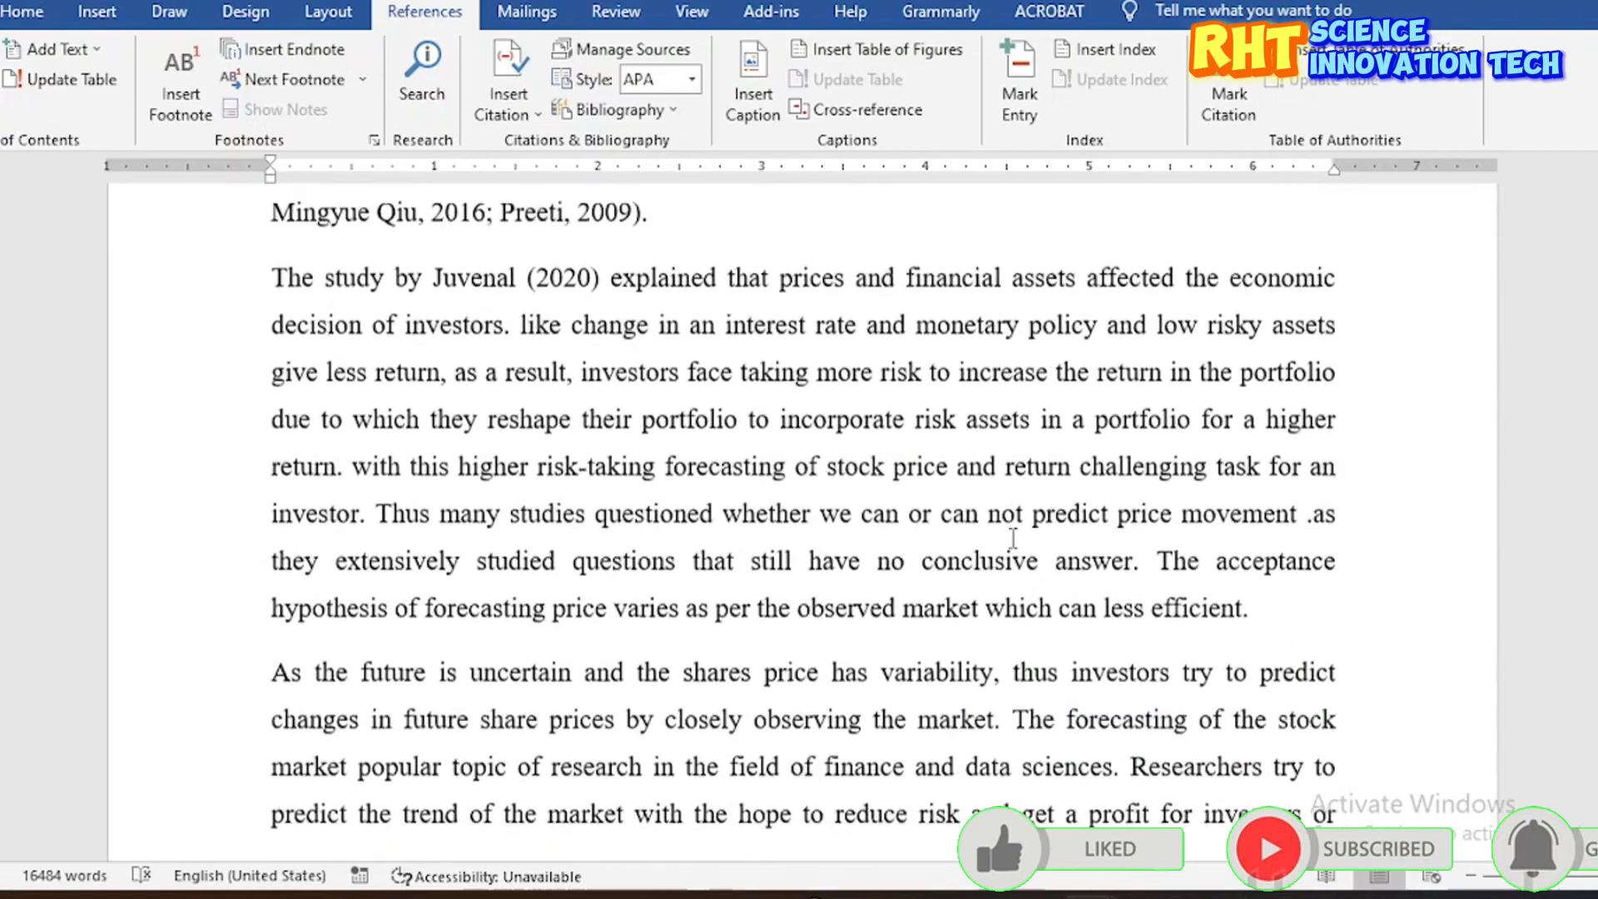
scroll(1013, 537, "up", 11)
scroll(1012, 538, "up", 13)
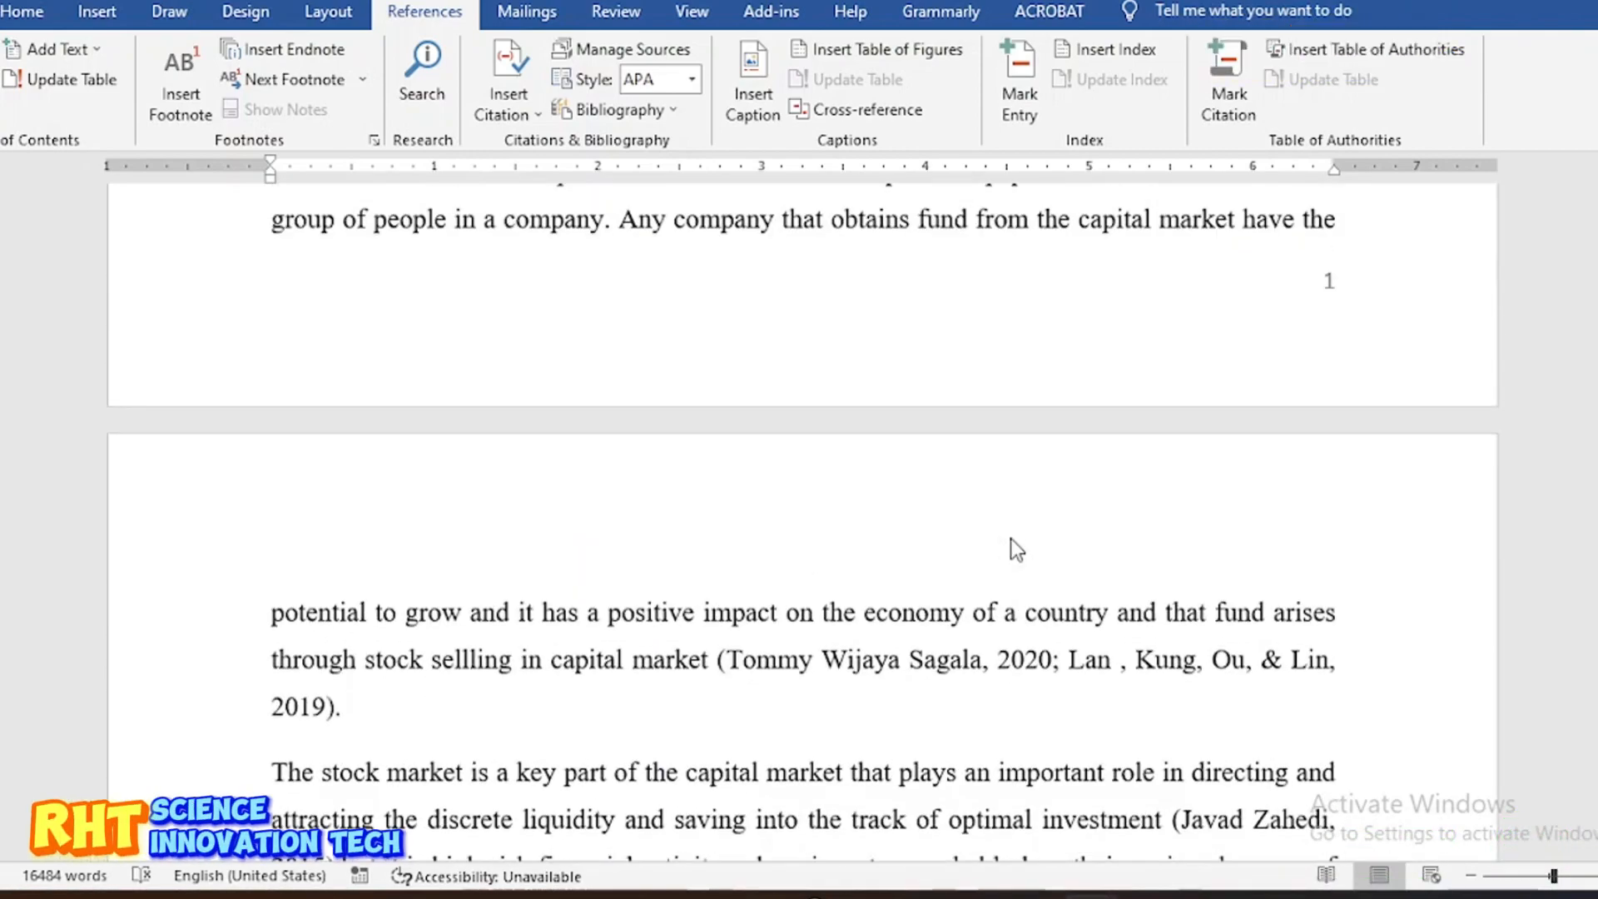
scroll(1013, 537, "up", 4)
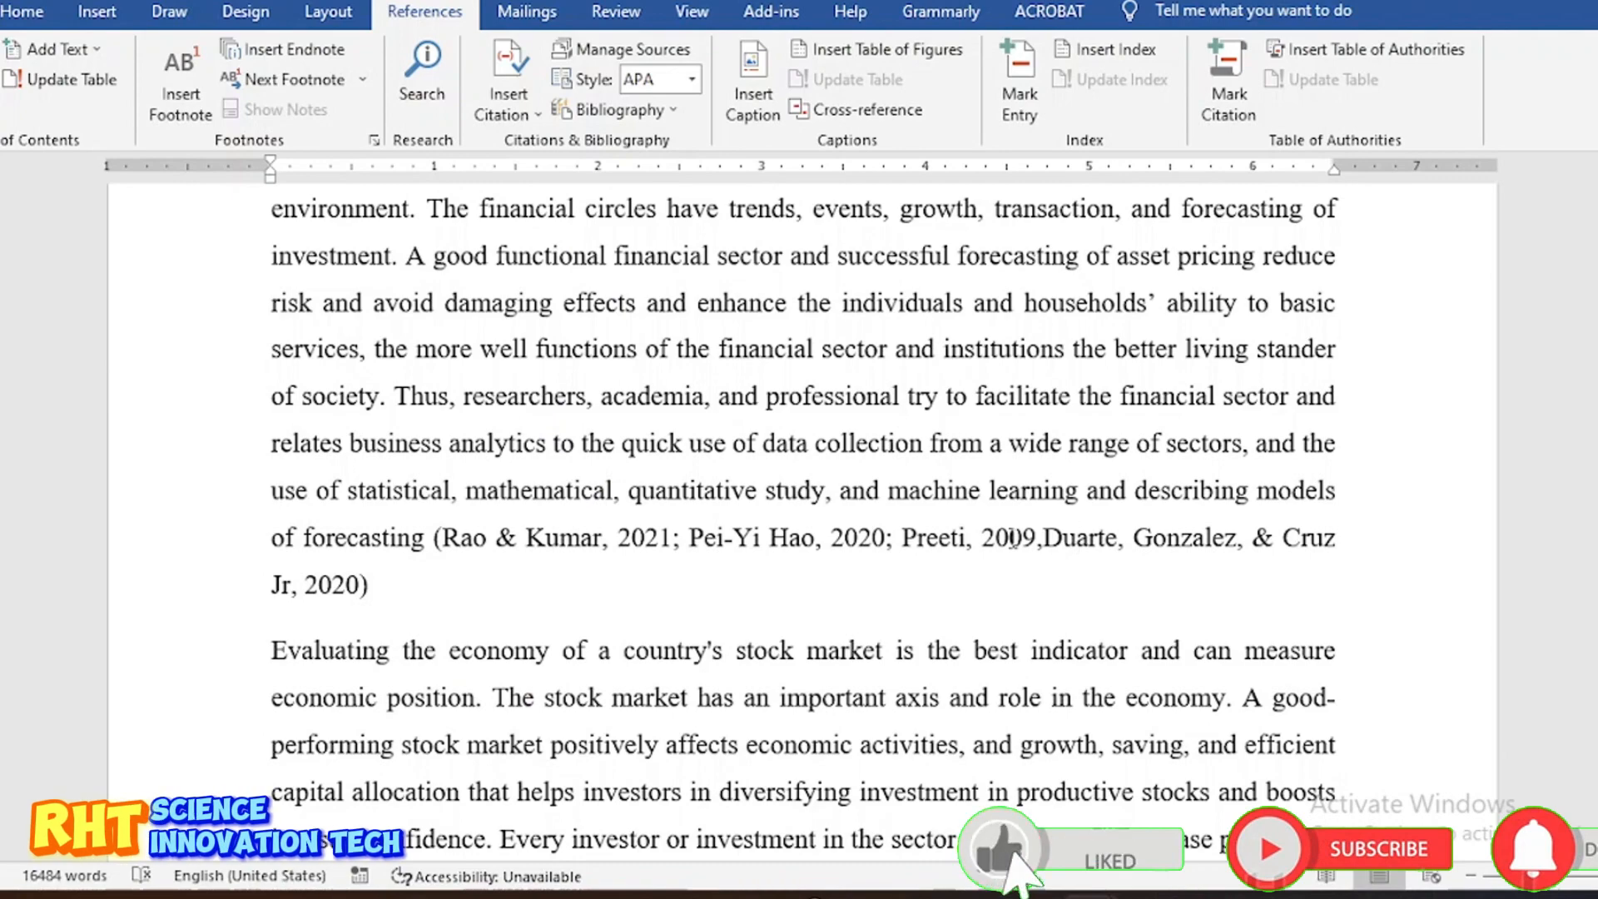
scroll(1013, 538, "down", 10)
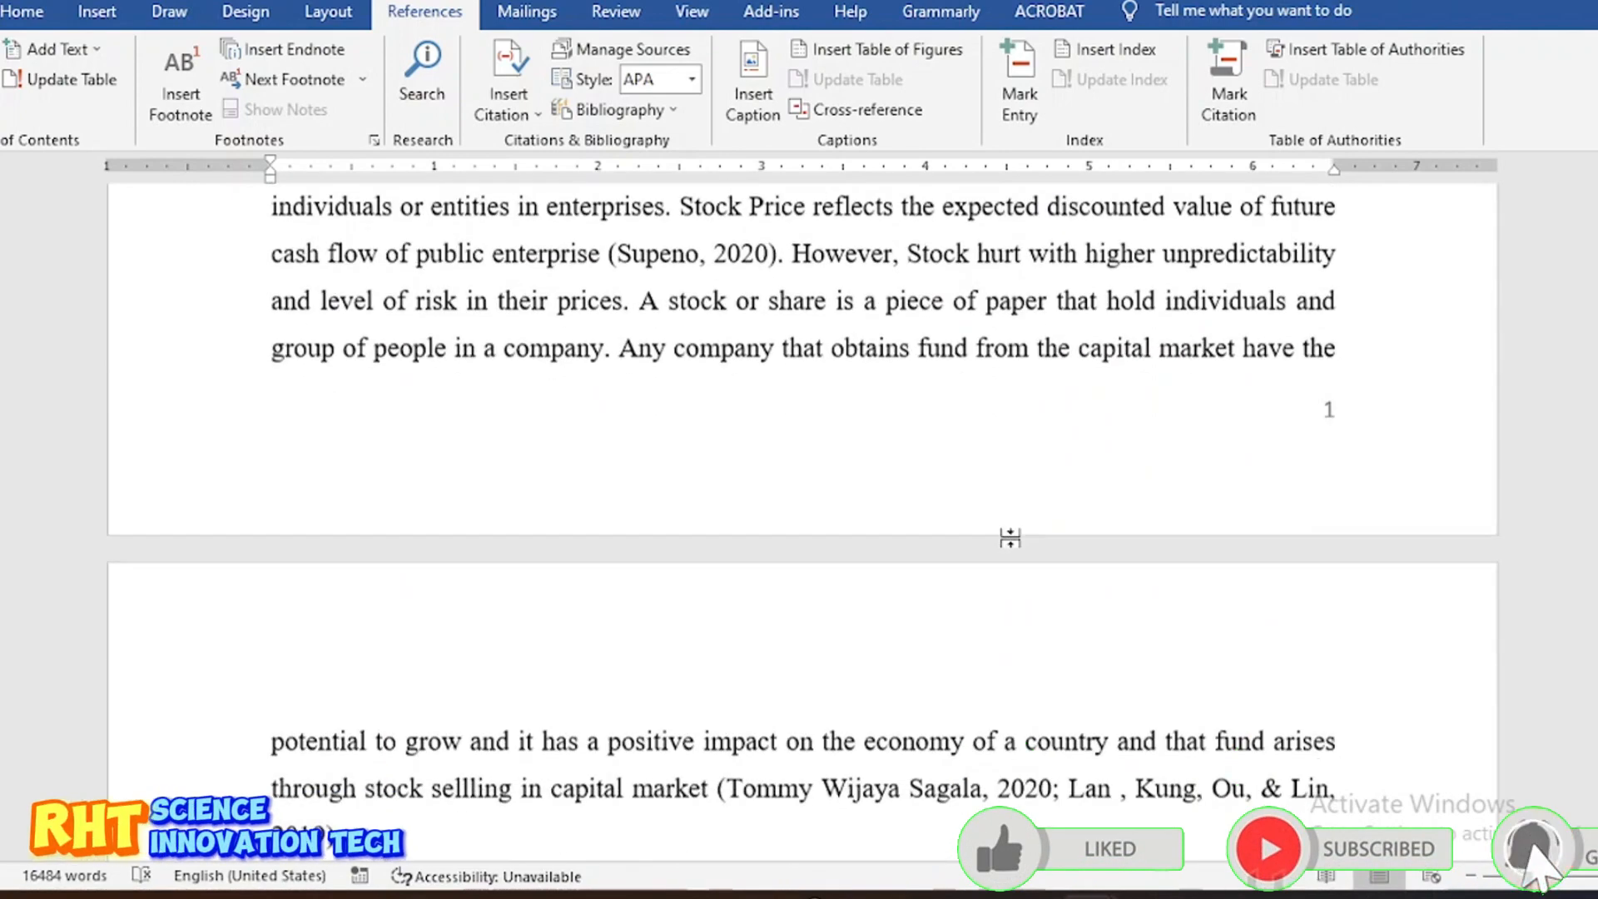
scroll(1013, 537, "up", 6)
scroll(1013, 538, "down", 5)
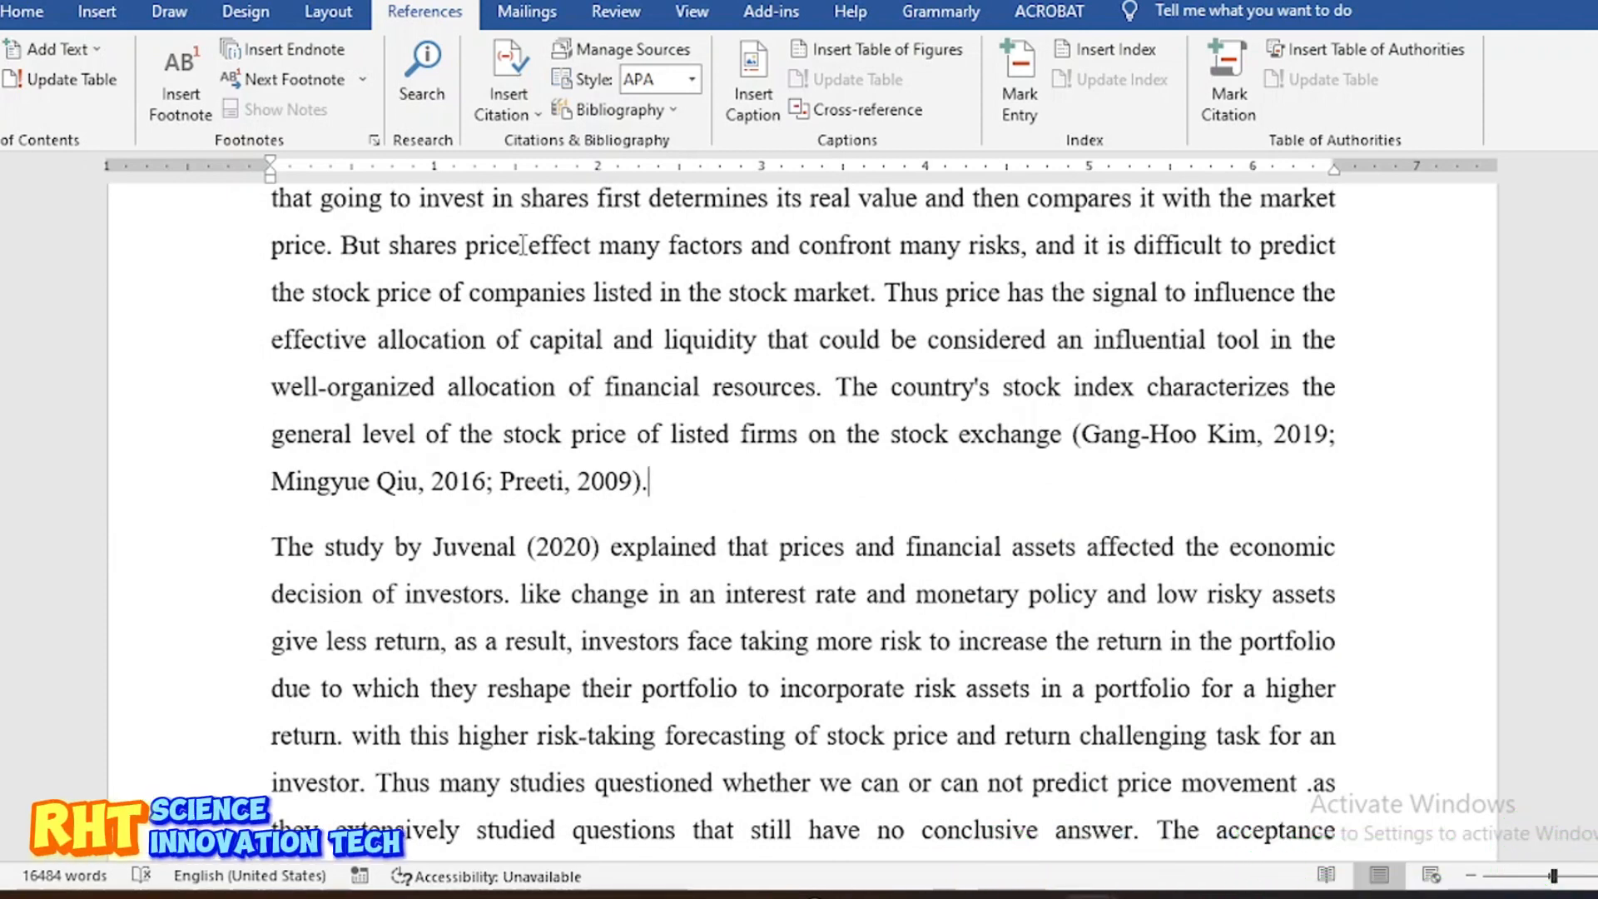
Step: Insert the citation for "Predicting Stock Price Falls Using News Data: Evidence" (2020) at the end of the paragraph about the country's stock index
left_click(534, 115)
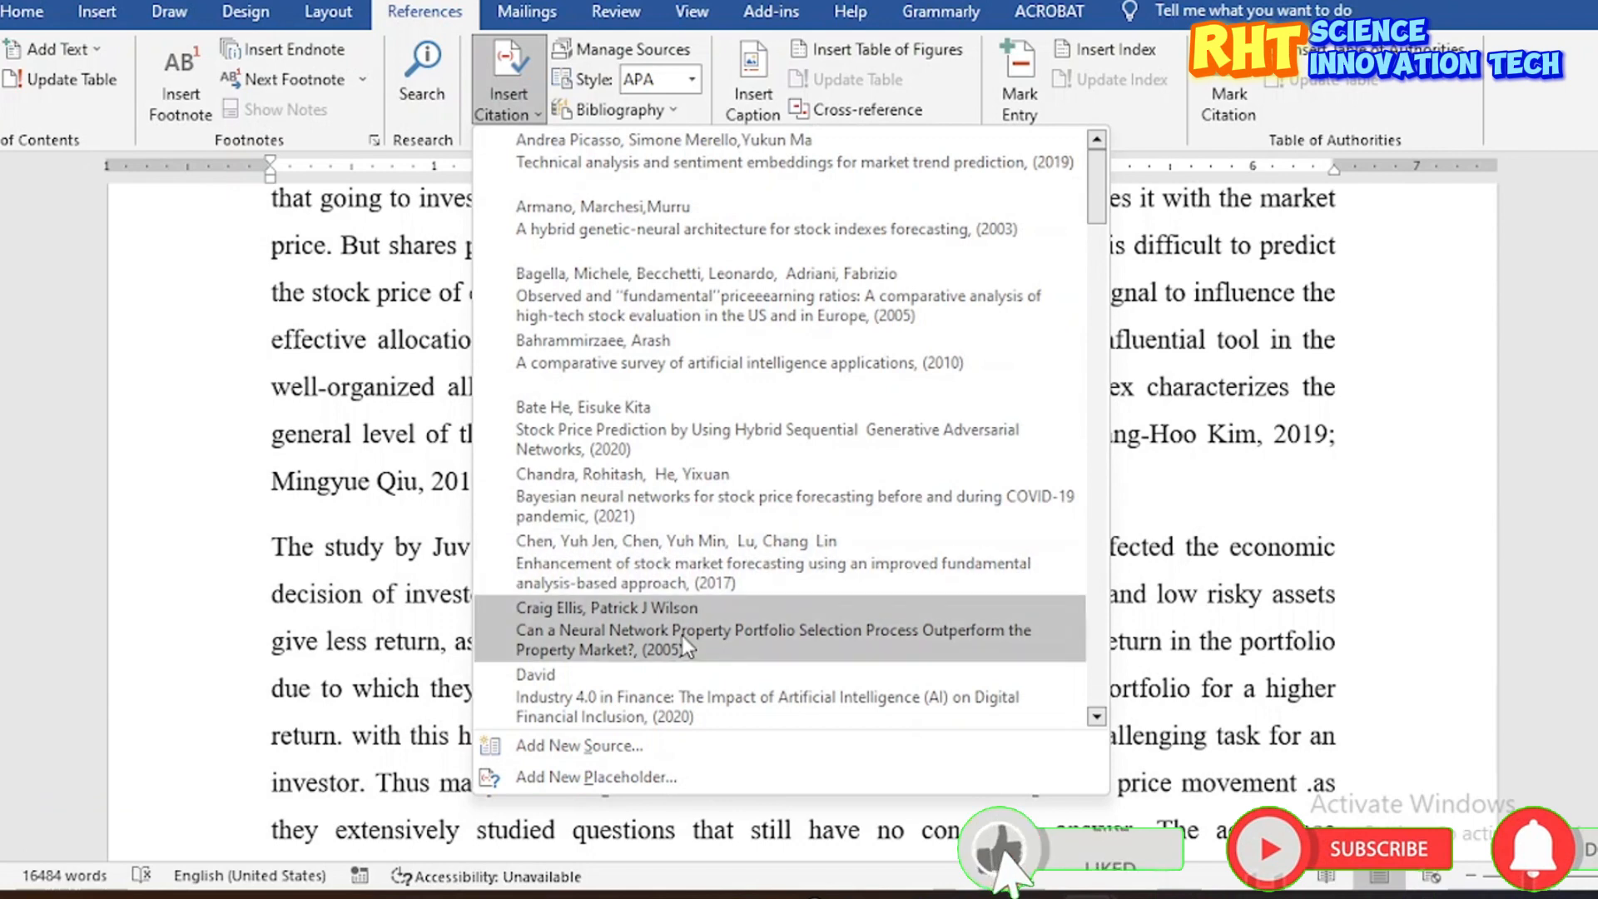
scroll(682, 640, "down", 2)
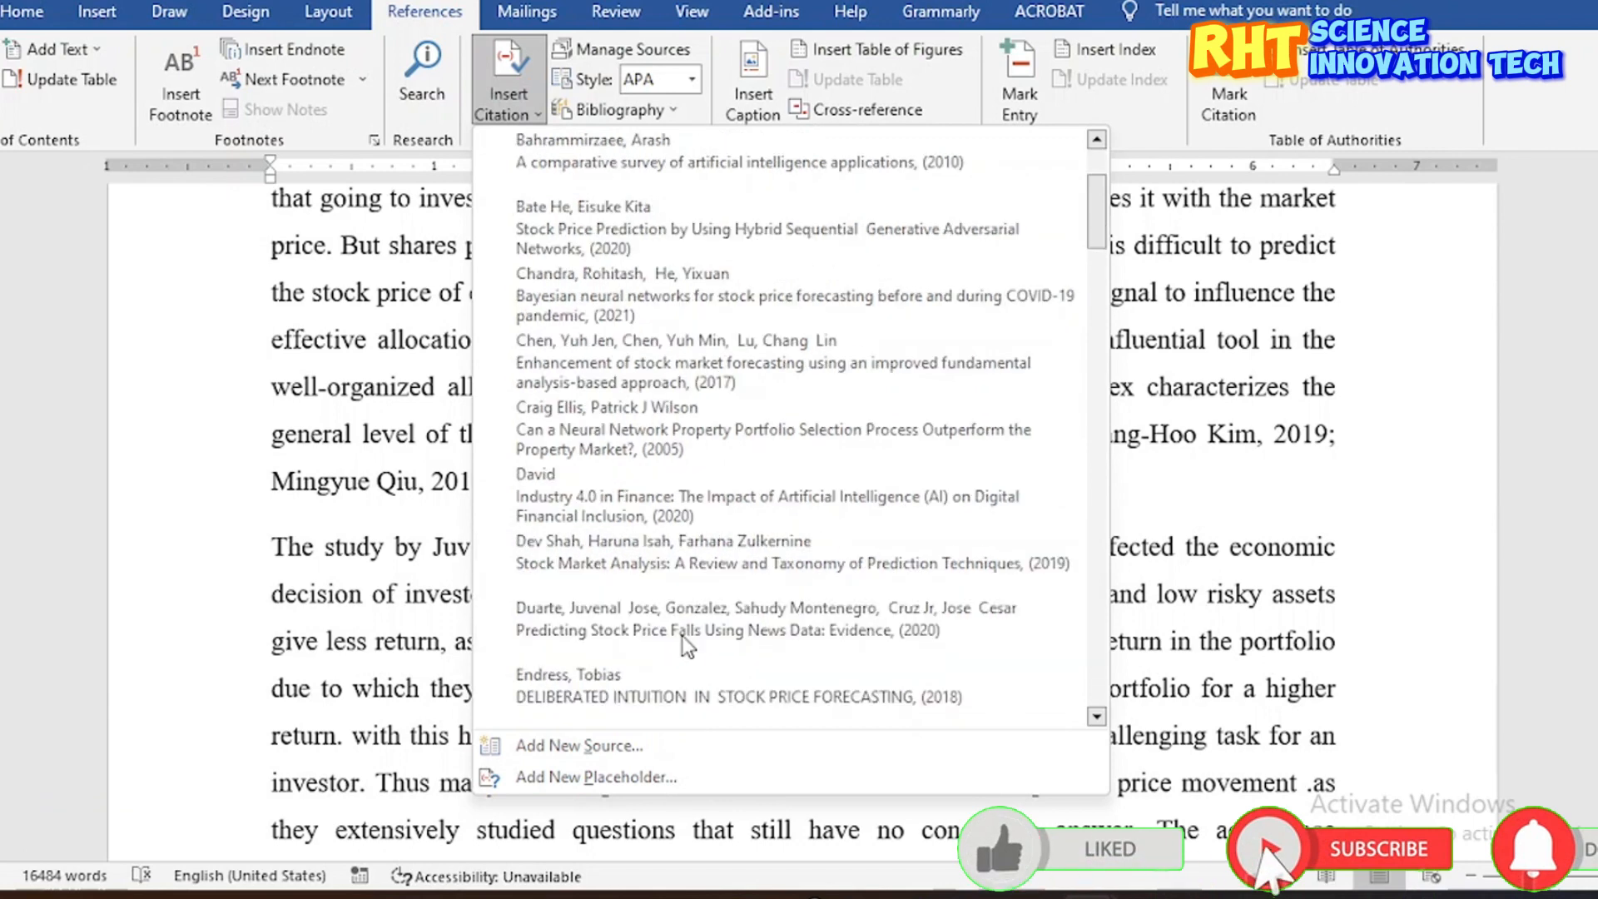
left_click(621, 621)
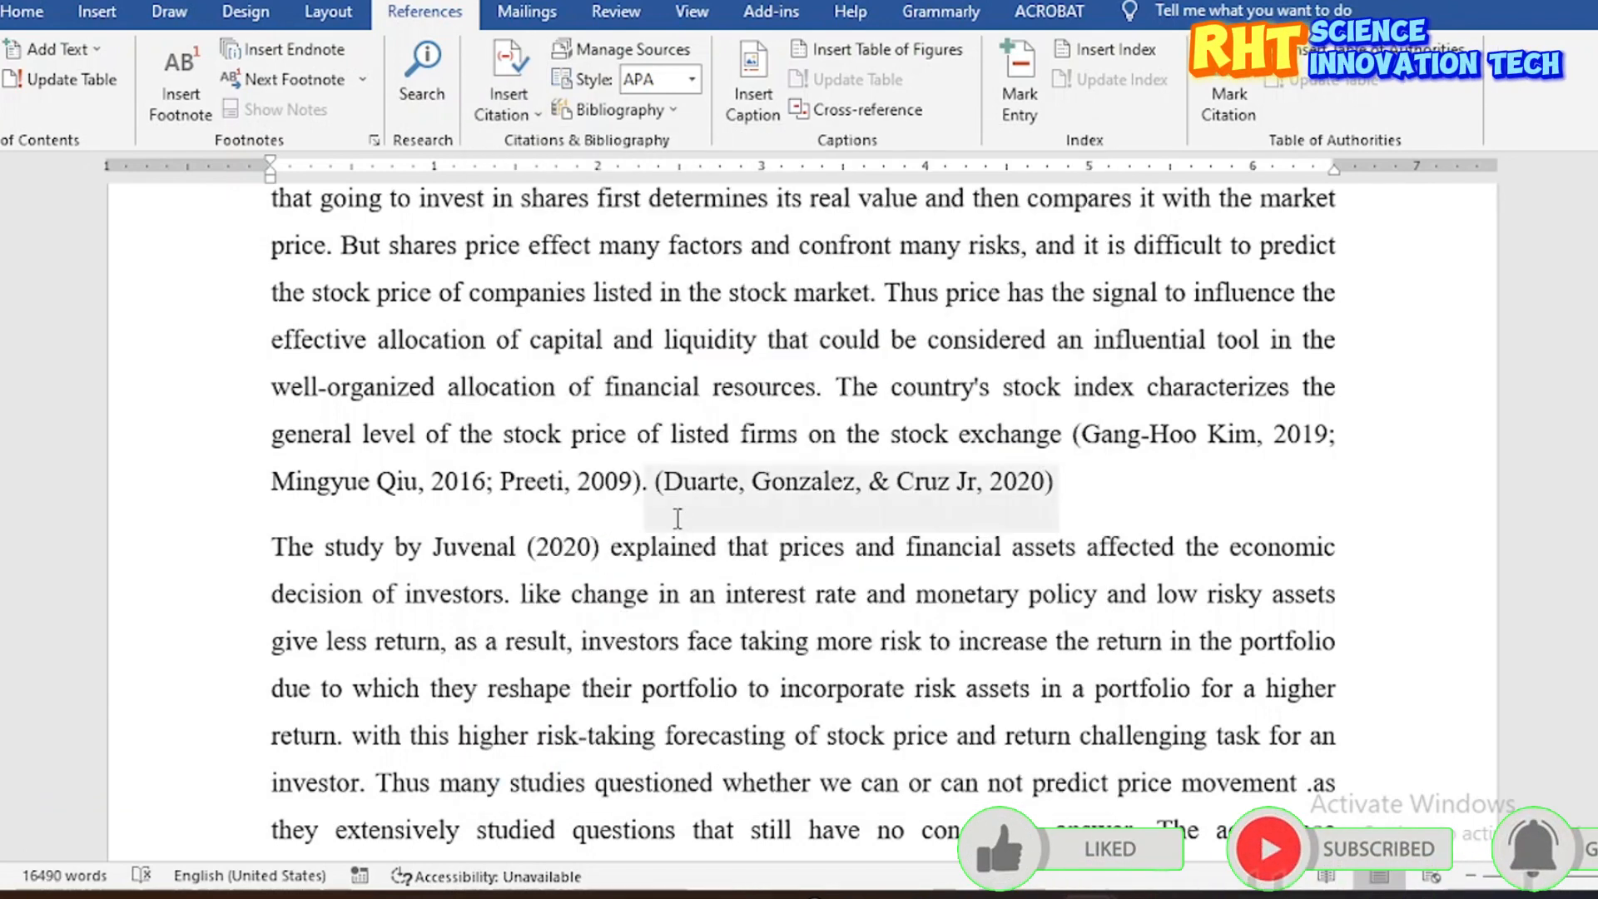
Step: Convert the citation ending the stock index paragraph to static text and join it to the preceding parenthetical citations with a comma
left_click(928, 491)
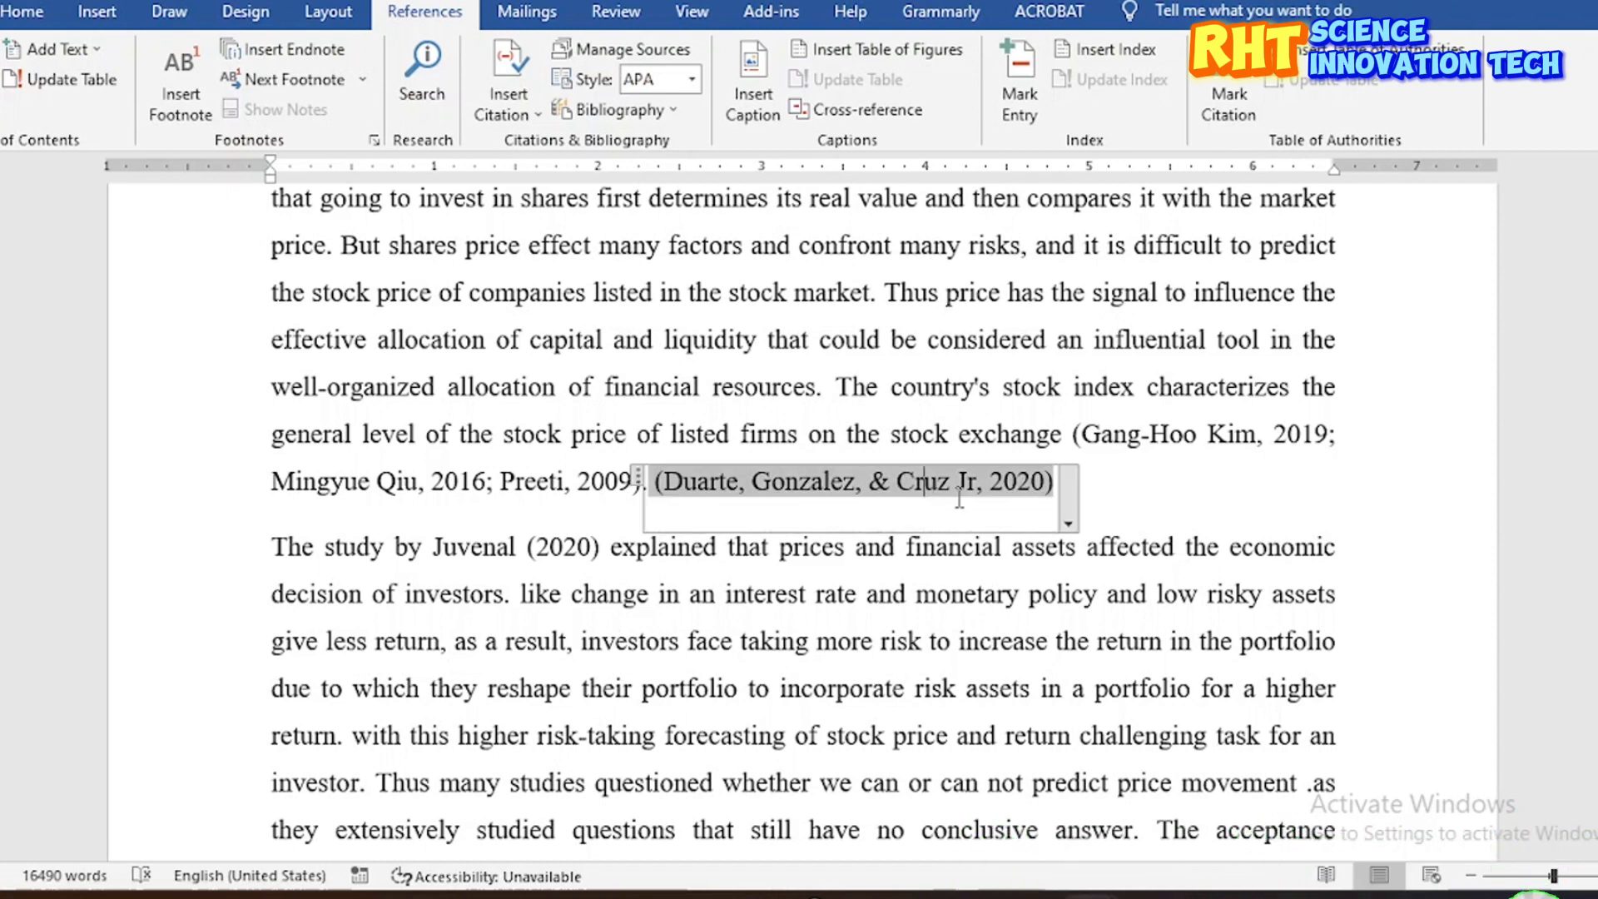
left_click(1069, 524)
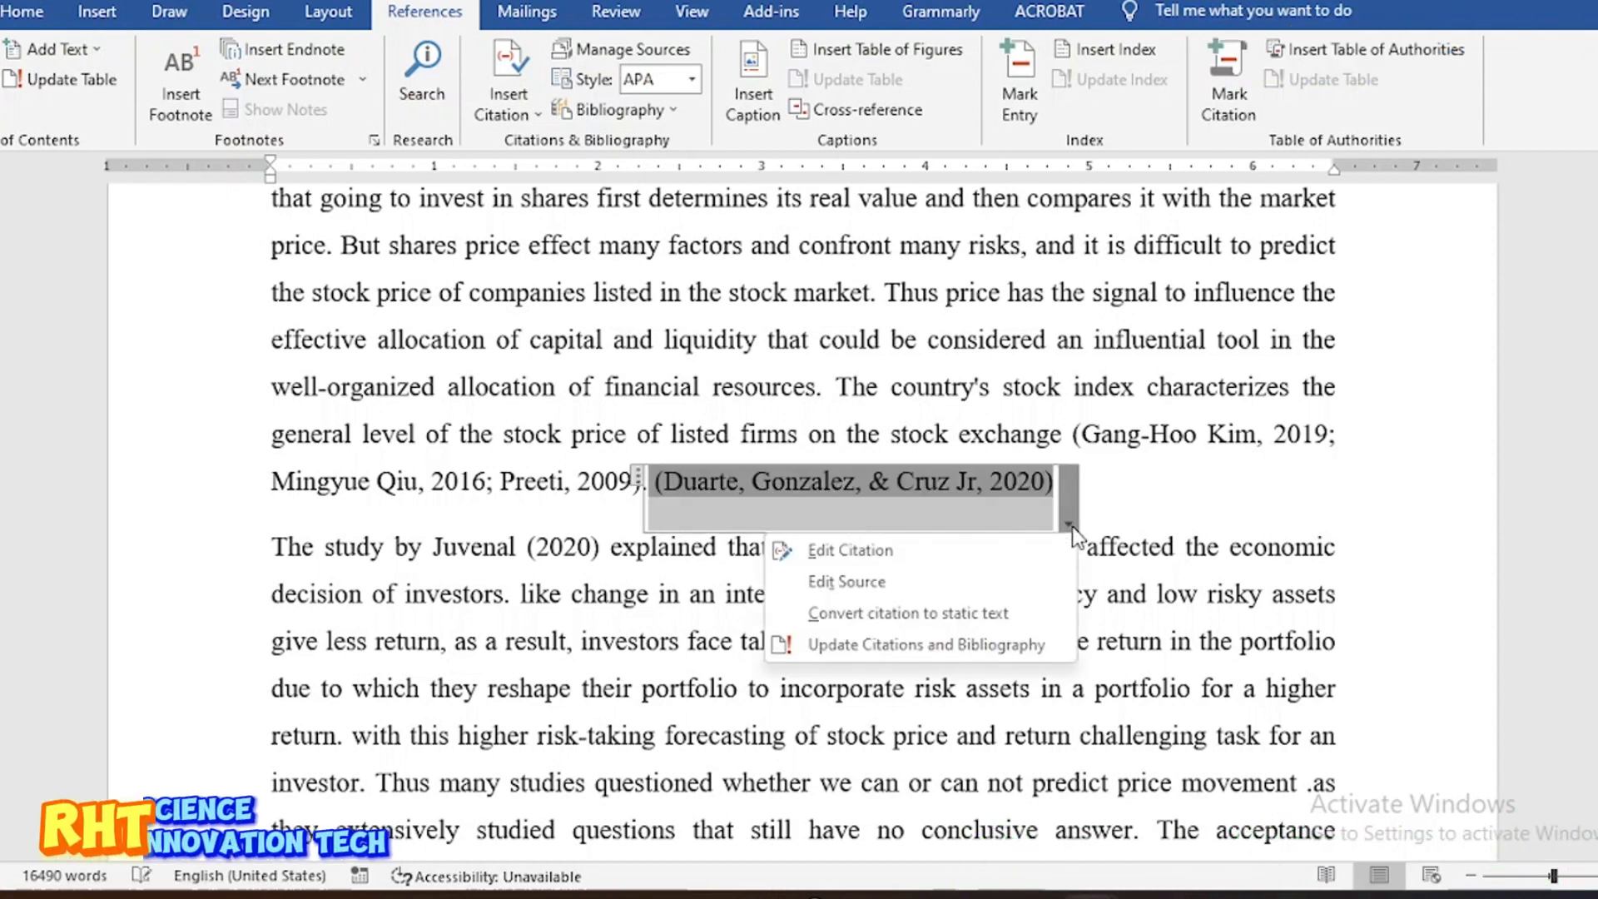
left_click(927, 617)
key("Delete")
key("Delete")
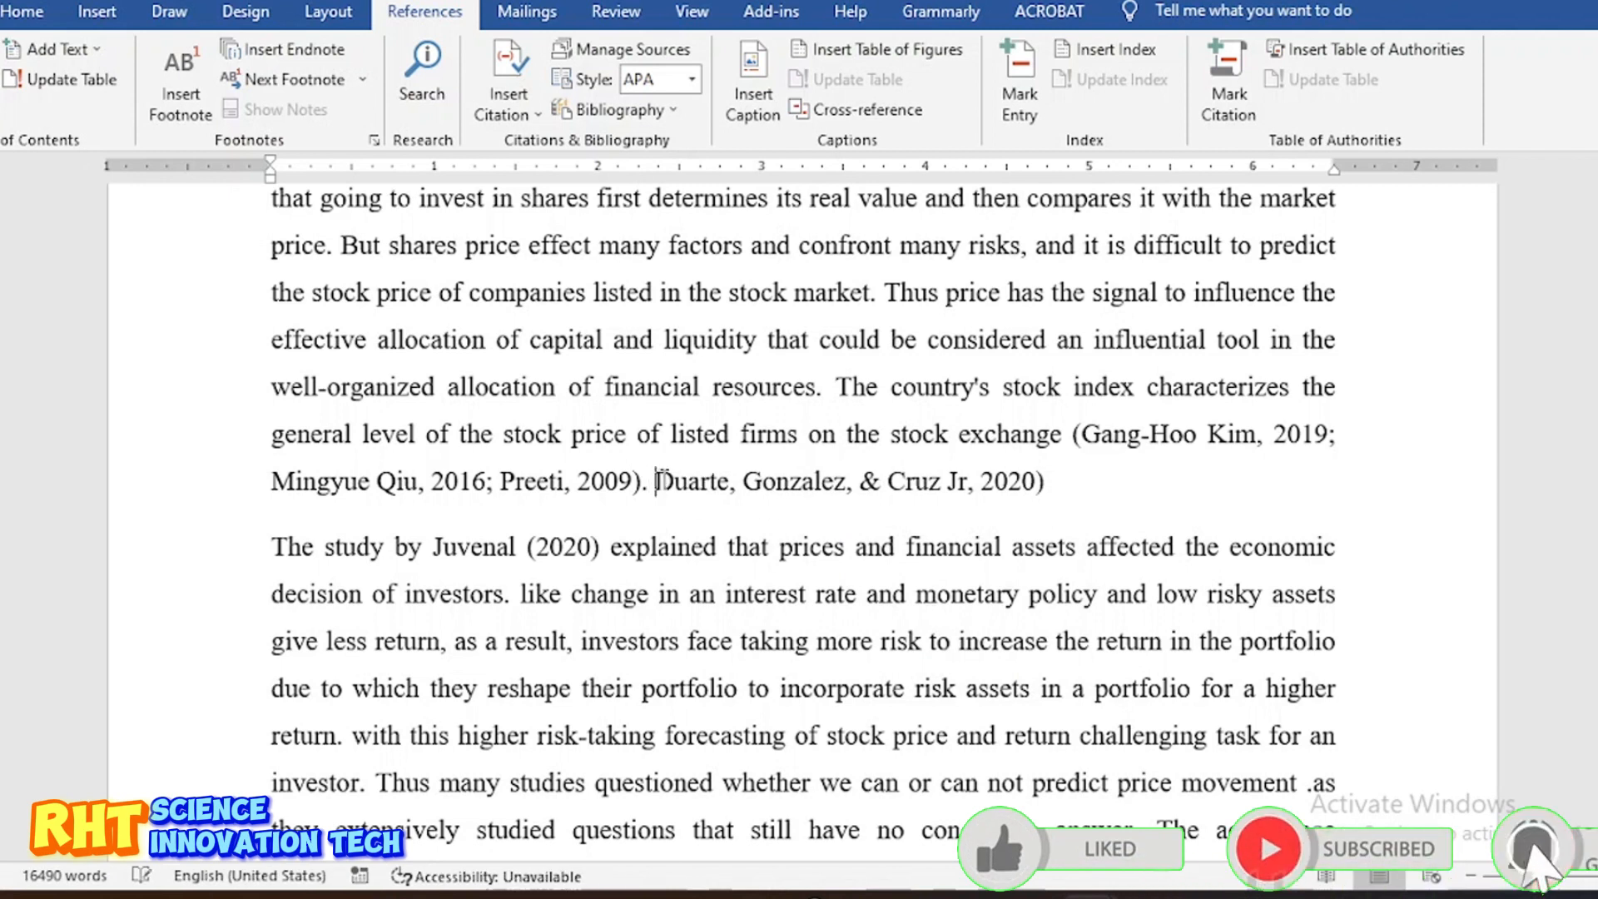
key("BackSpace")
key("BackSpace")
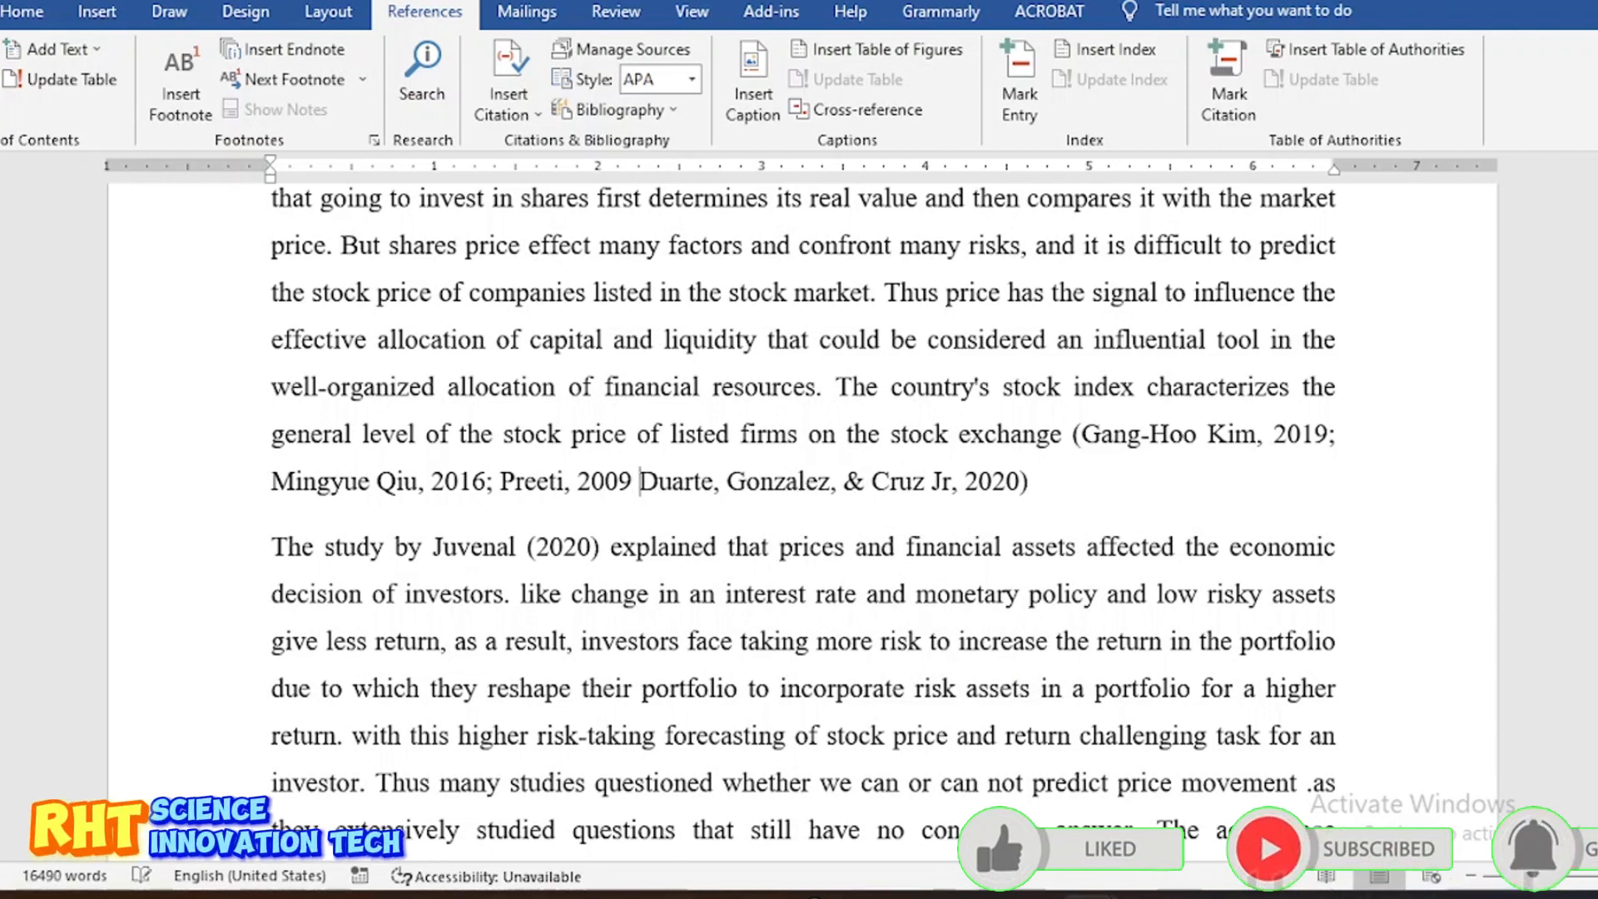
type(",")
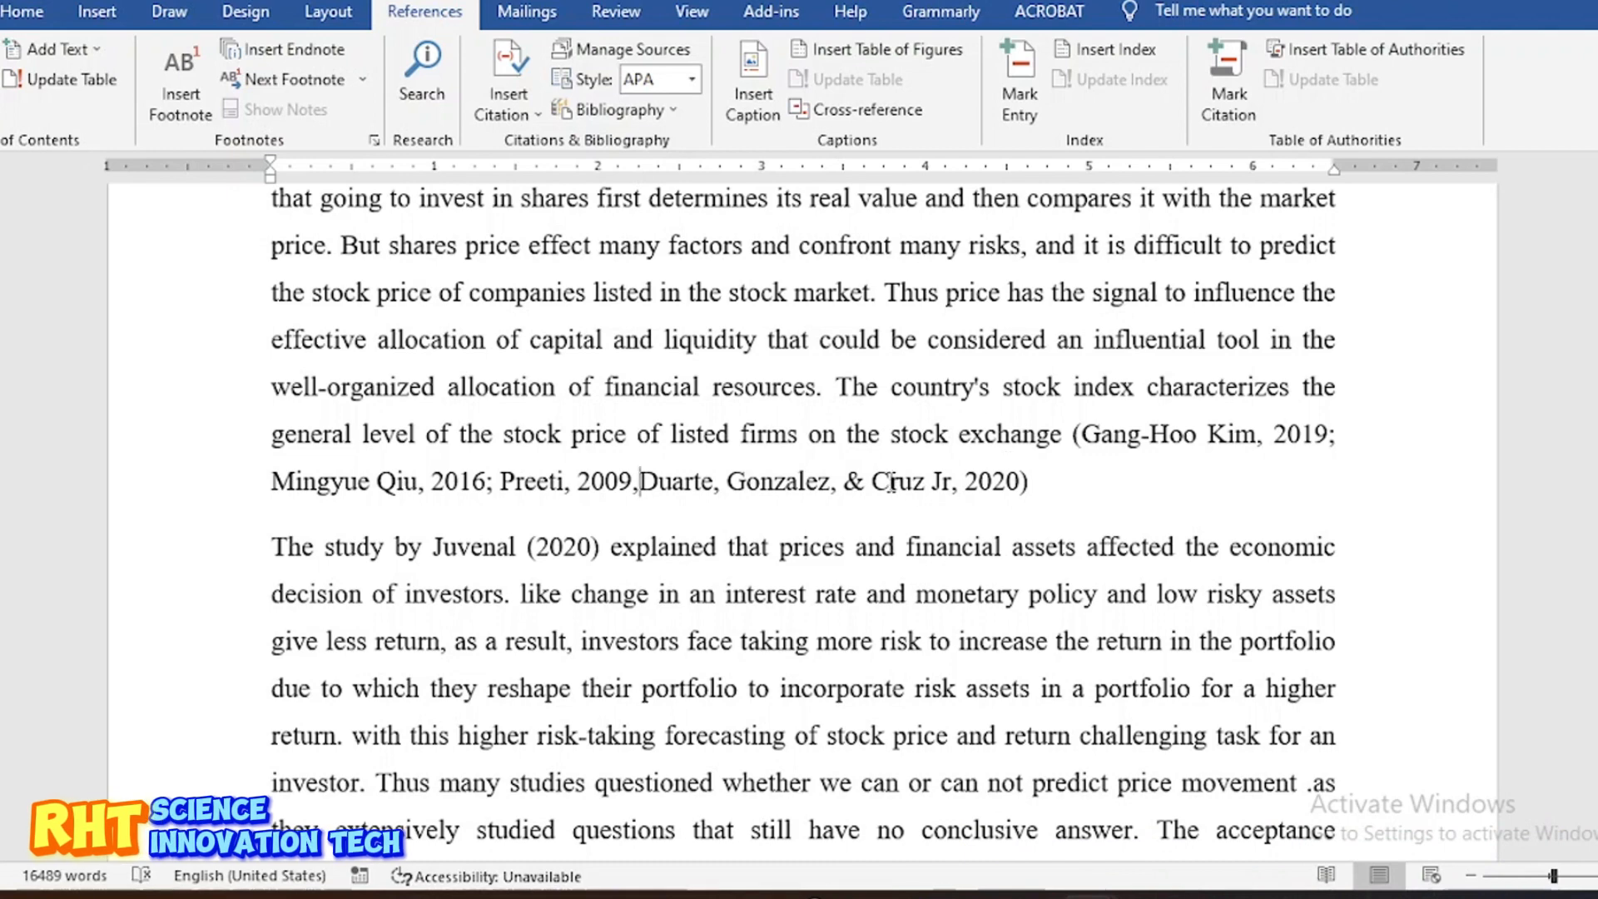
Step: Insert the "Predicting Stock Price Falls Using News Data: Evidence" citation right after "The study by" in the next paragraph
scroll(556, 532, "down", 3)
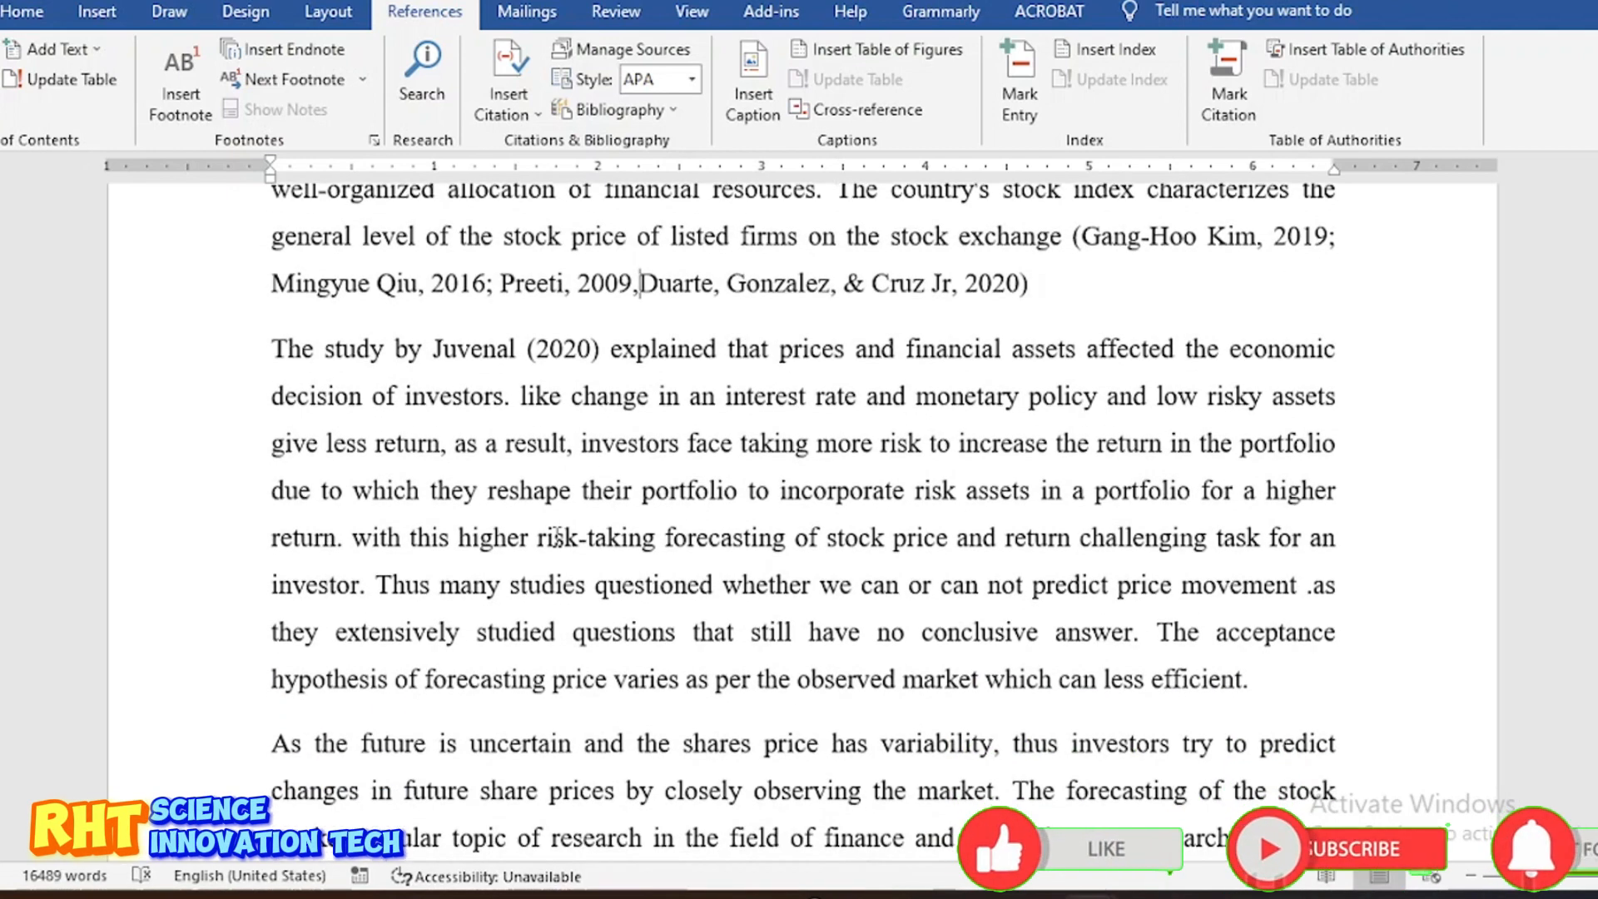
left_click(433, 350)
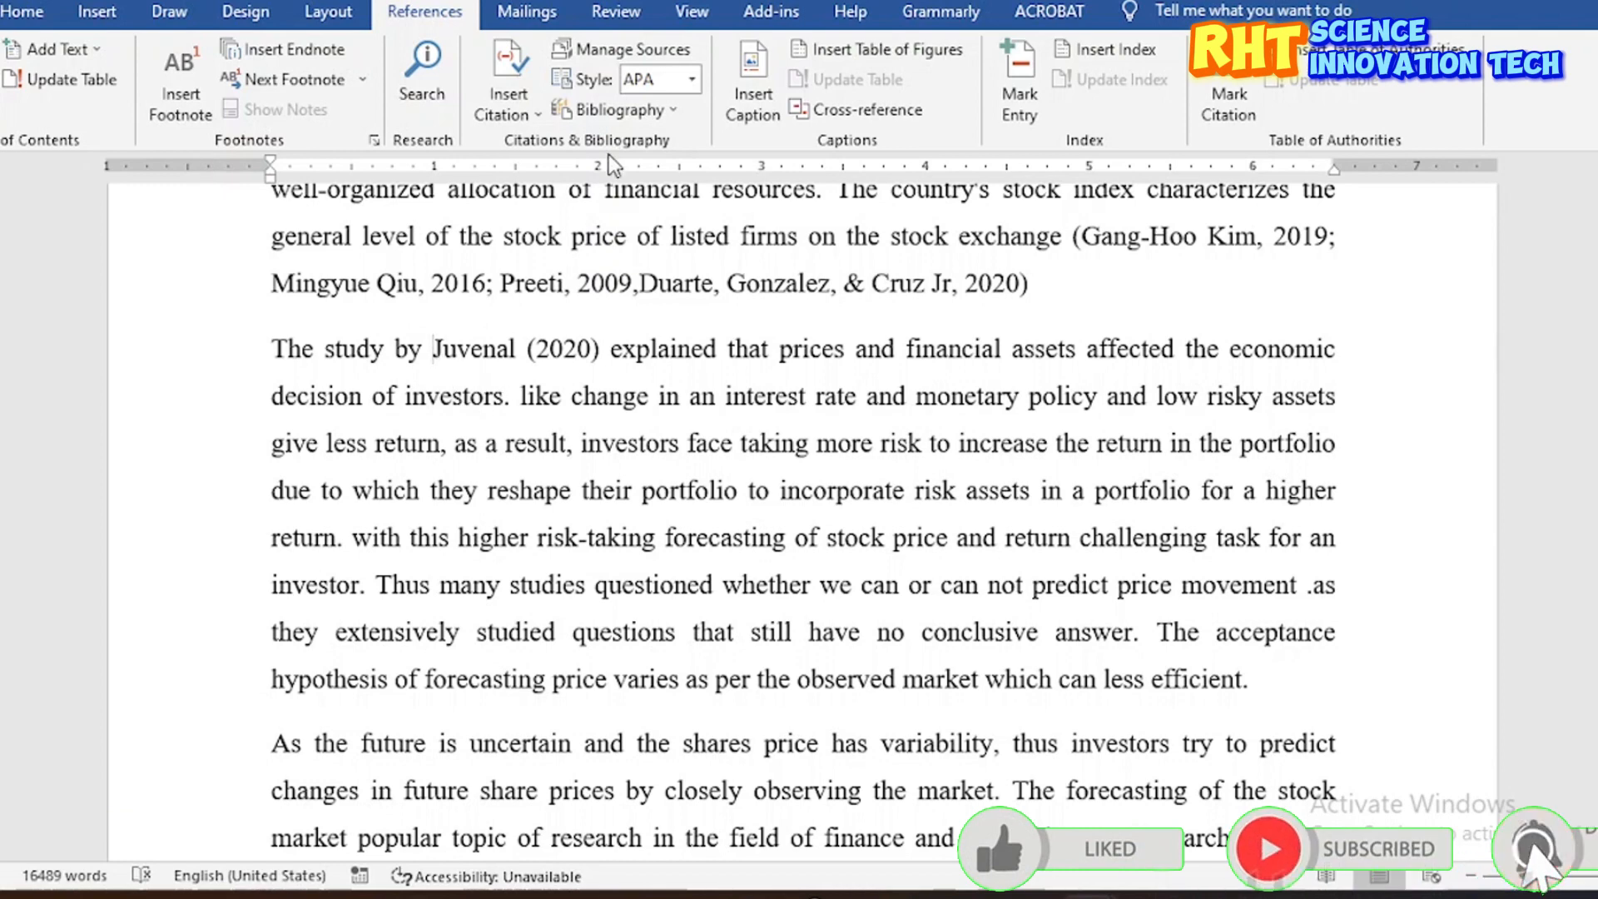
left_click(538, 111)
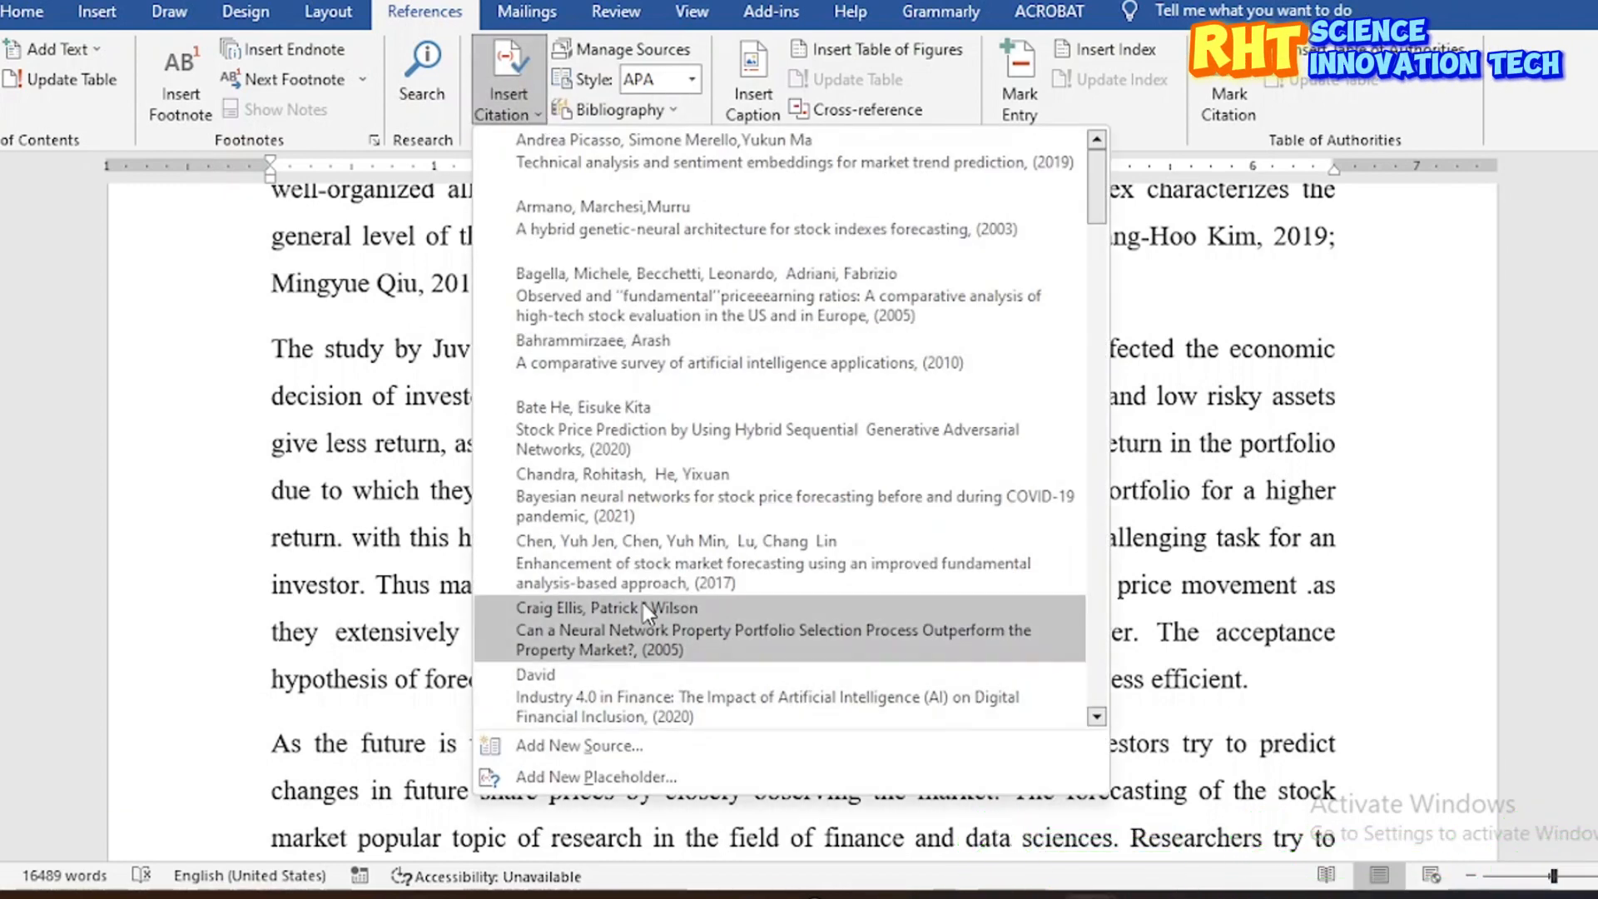
scroll(645, 608, "down", 2)
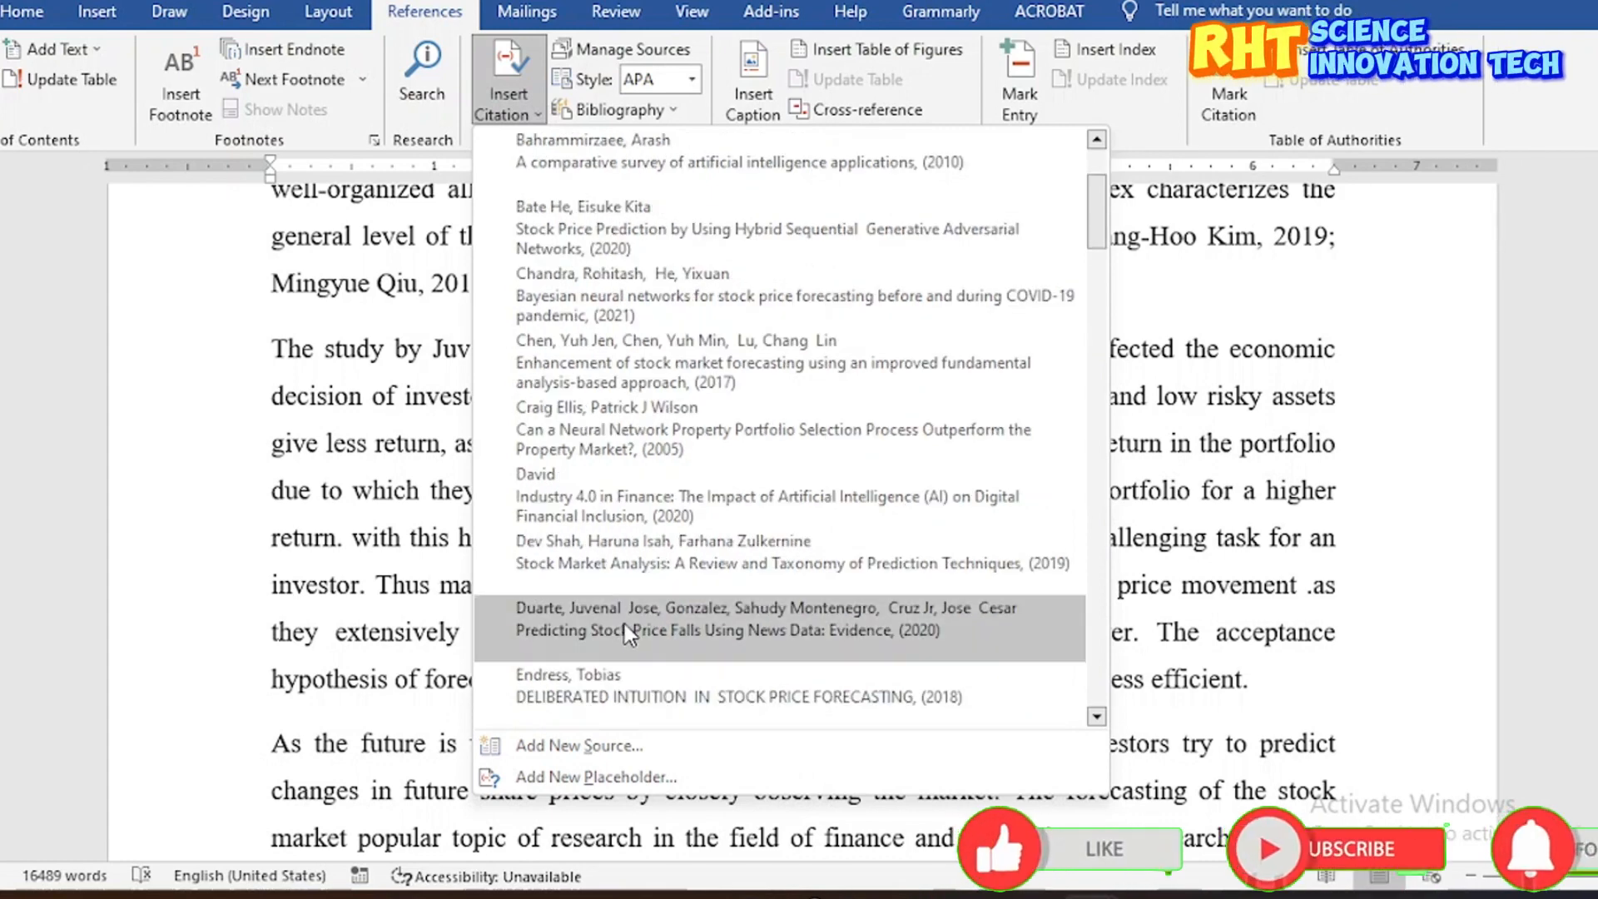
left_click(624, 623)
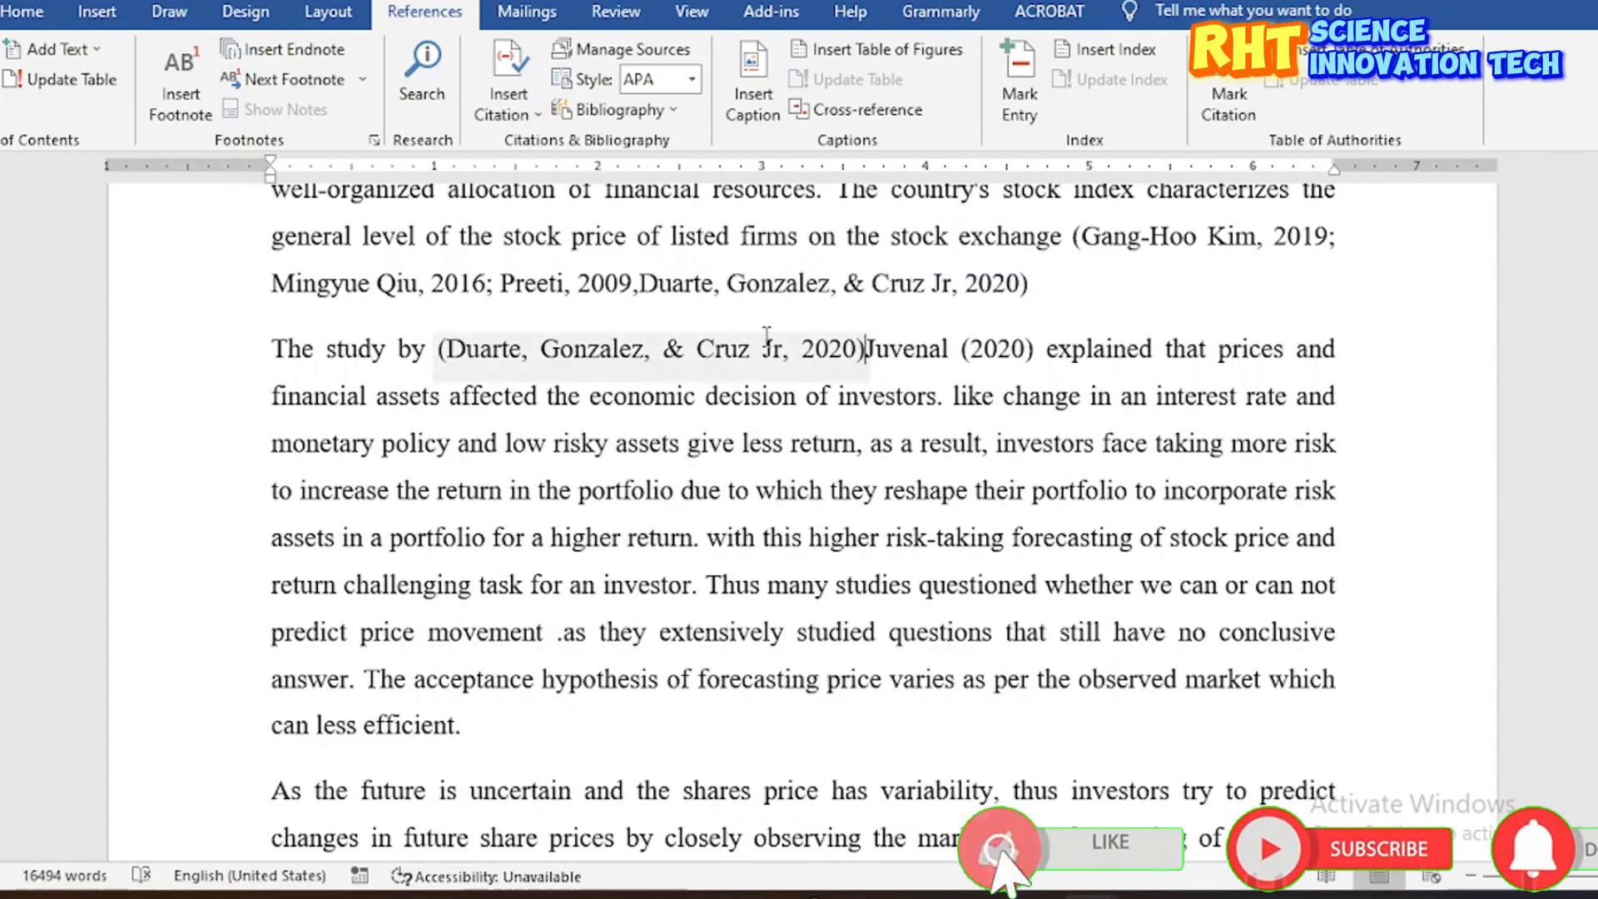
Step: Convert the citation after "The study by" to static text, and delete it from the sentence
left_click(804, 351)
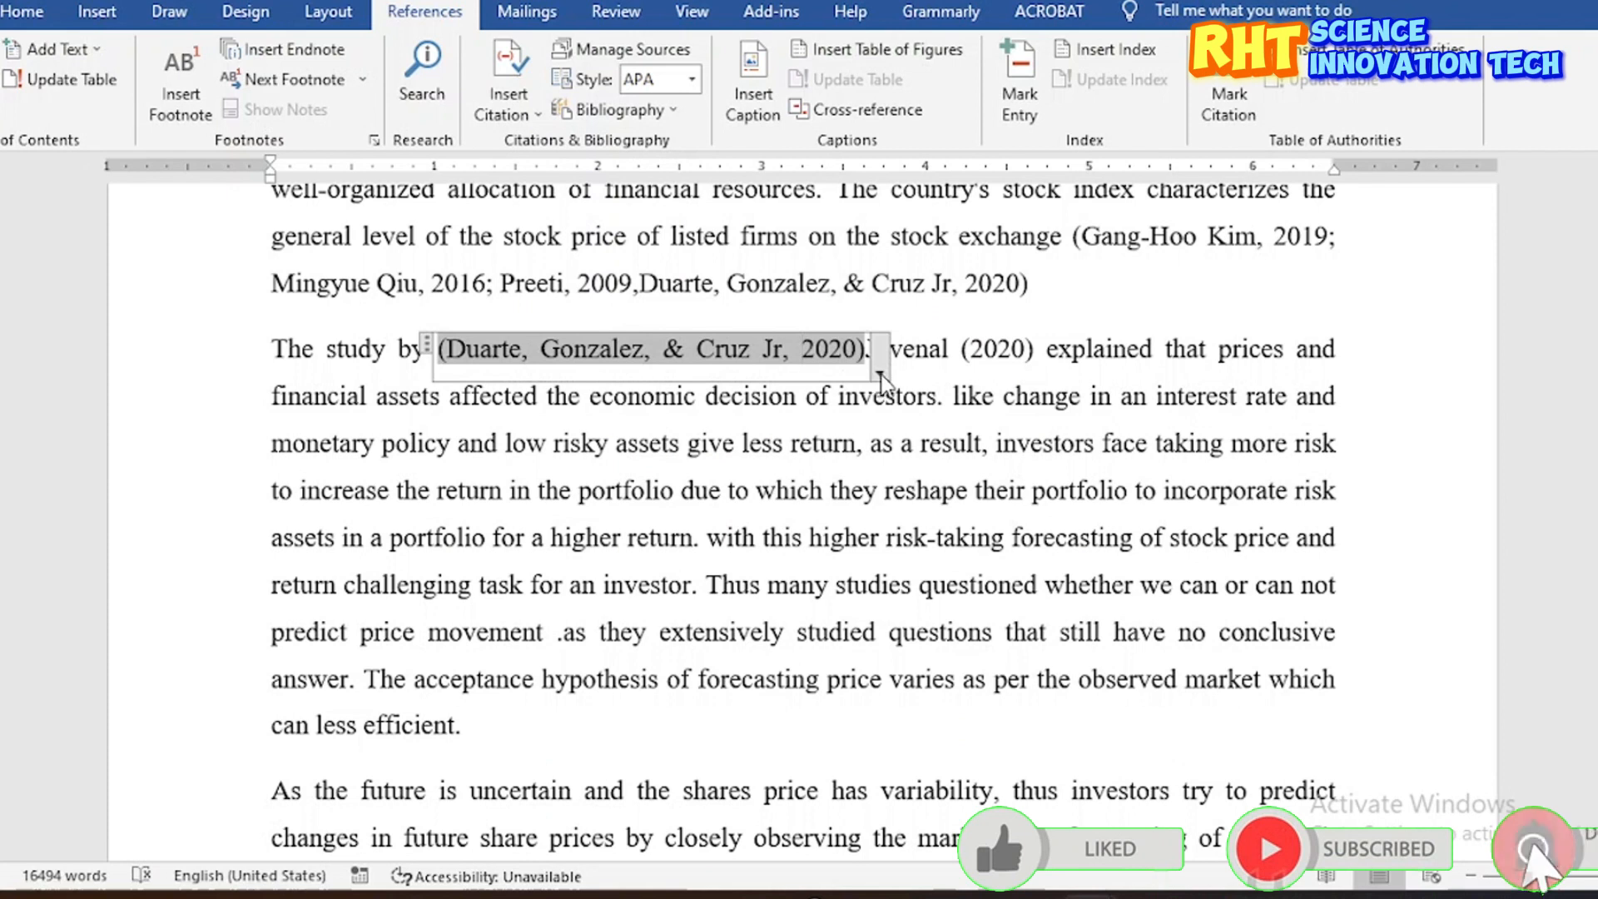
left_click(879, 376)
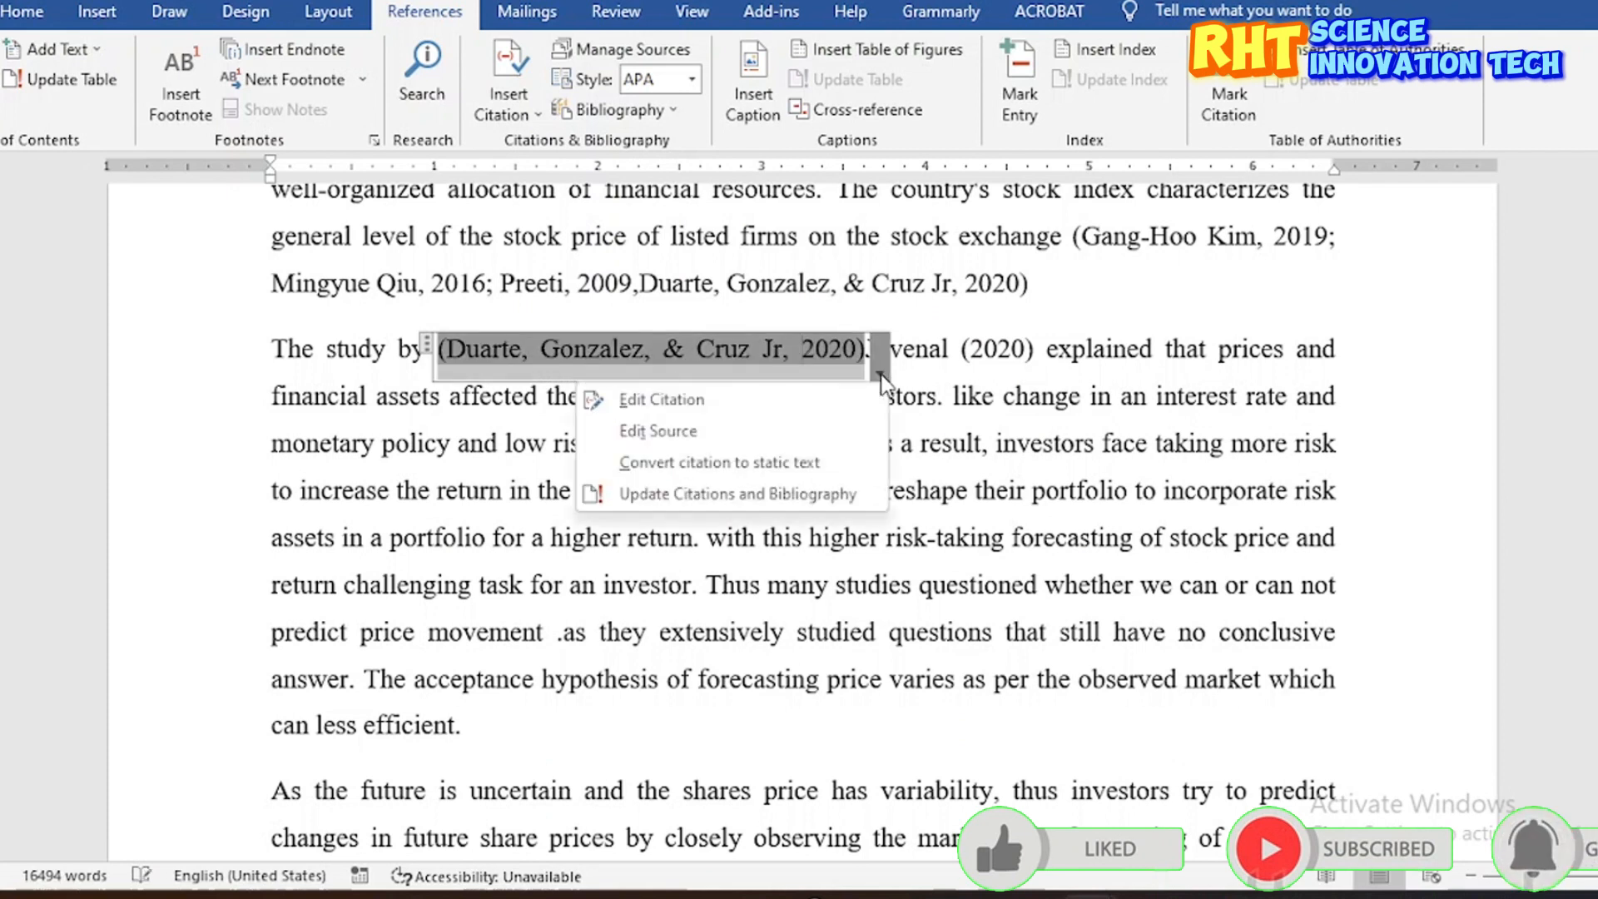
left_click(714, 463)
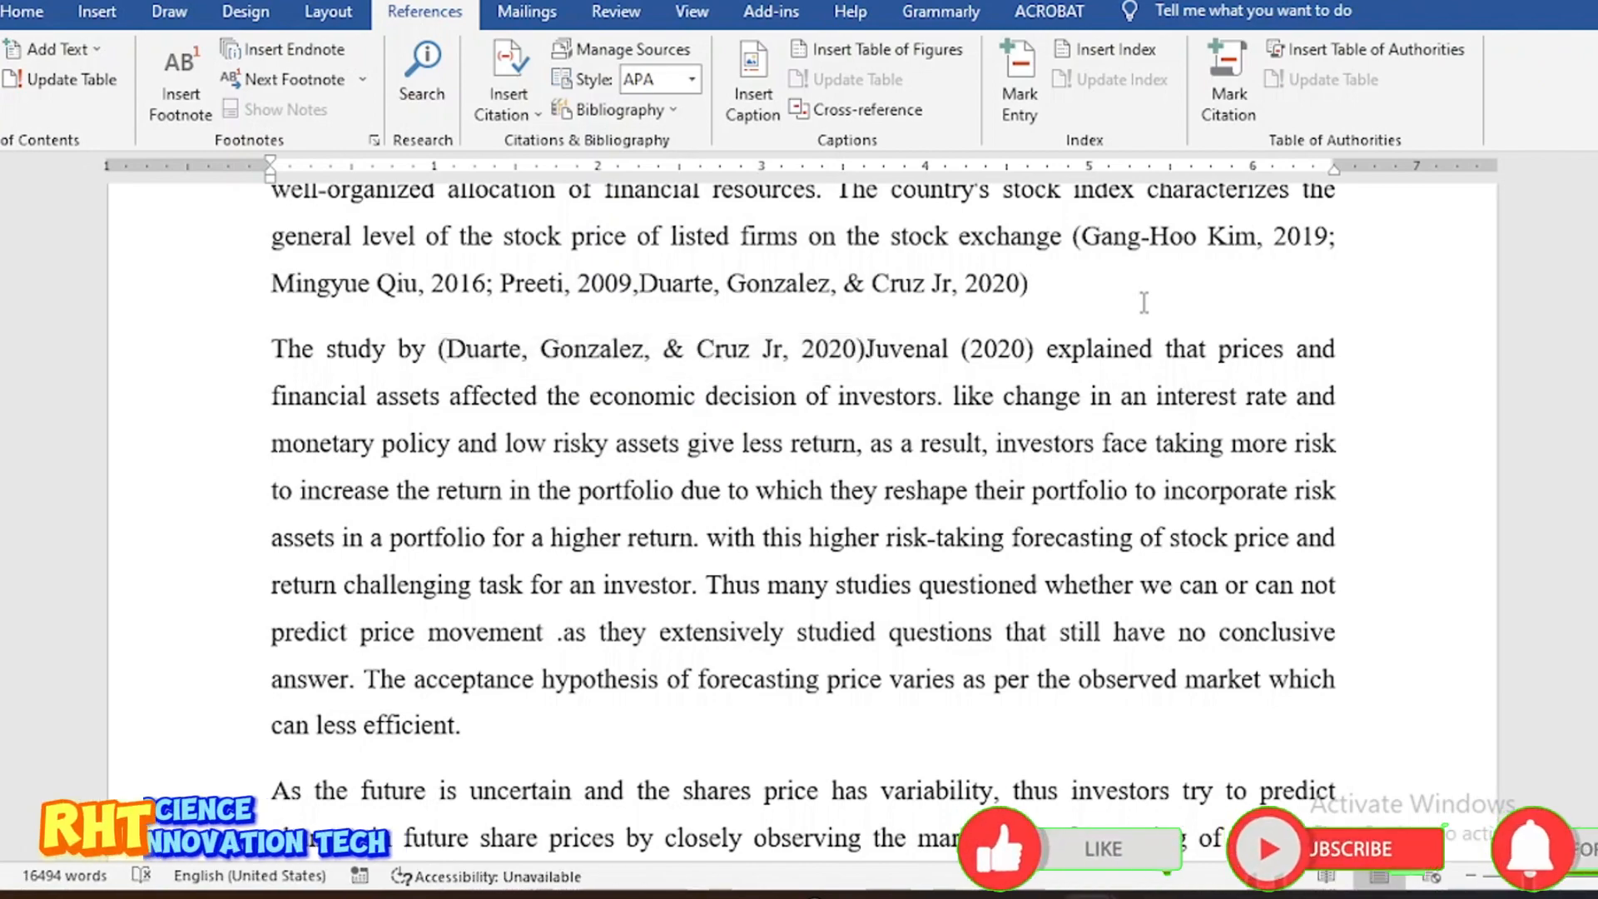
key("Delete")
Step: Insert a built-in "References" bibliography in APA style on the blank page following the last annexure table
scroll(930, 478, "down", 10)
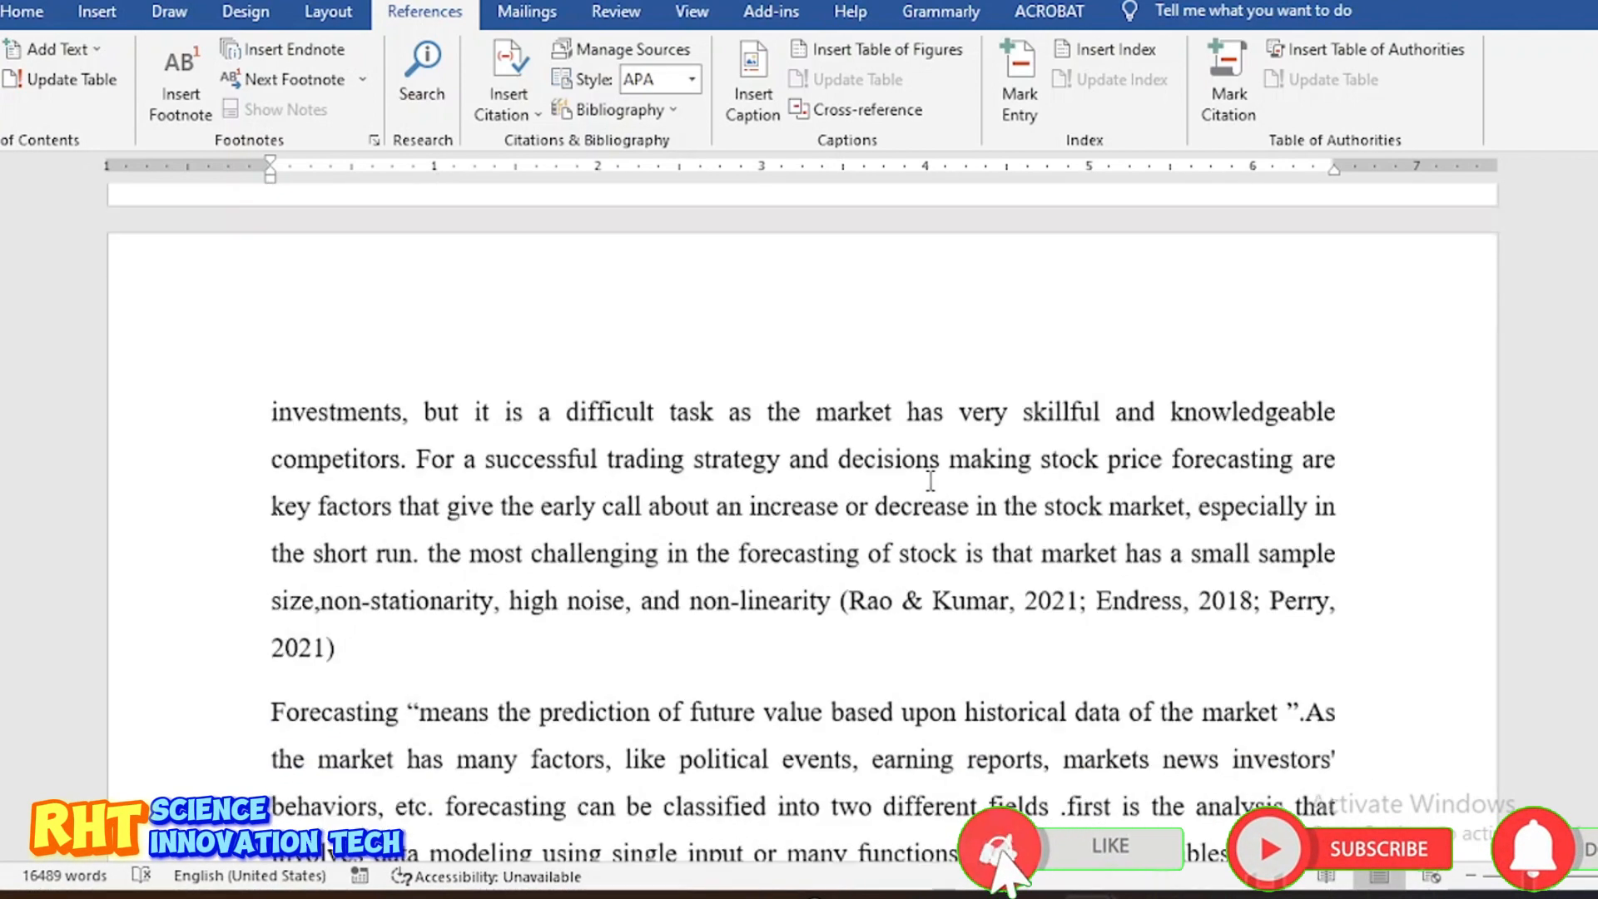
scroll(929, 479, "down", 6)
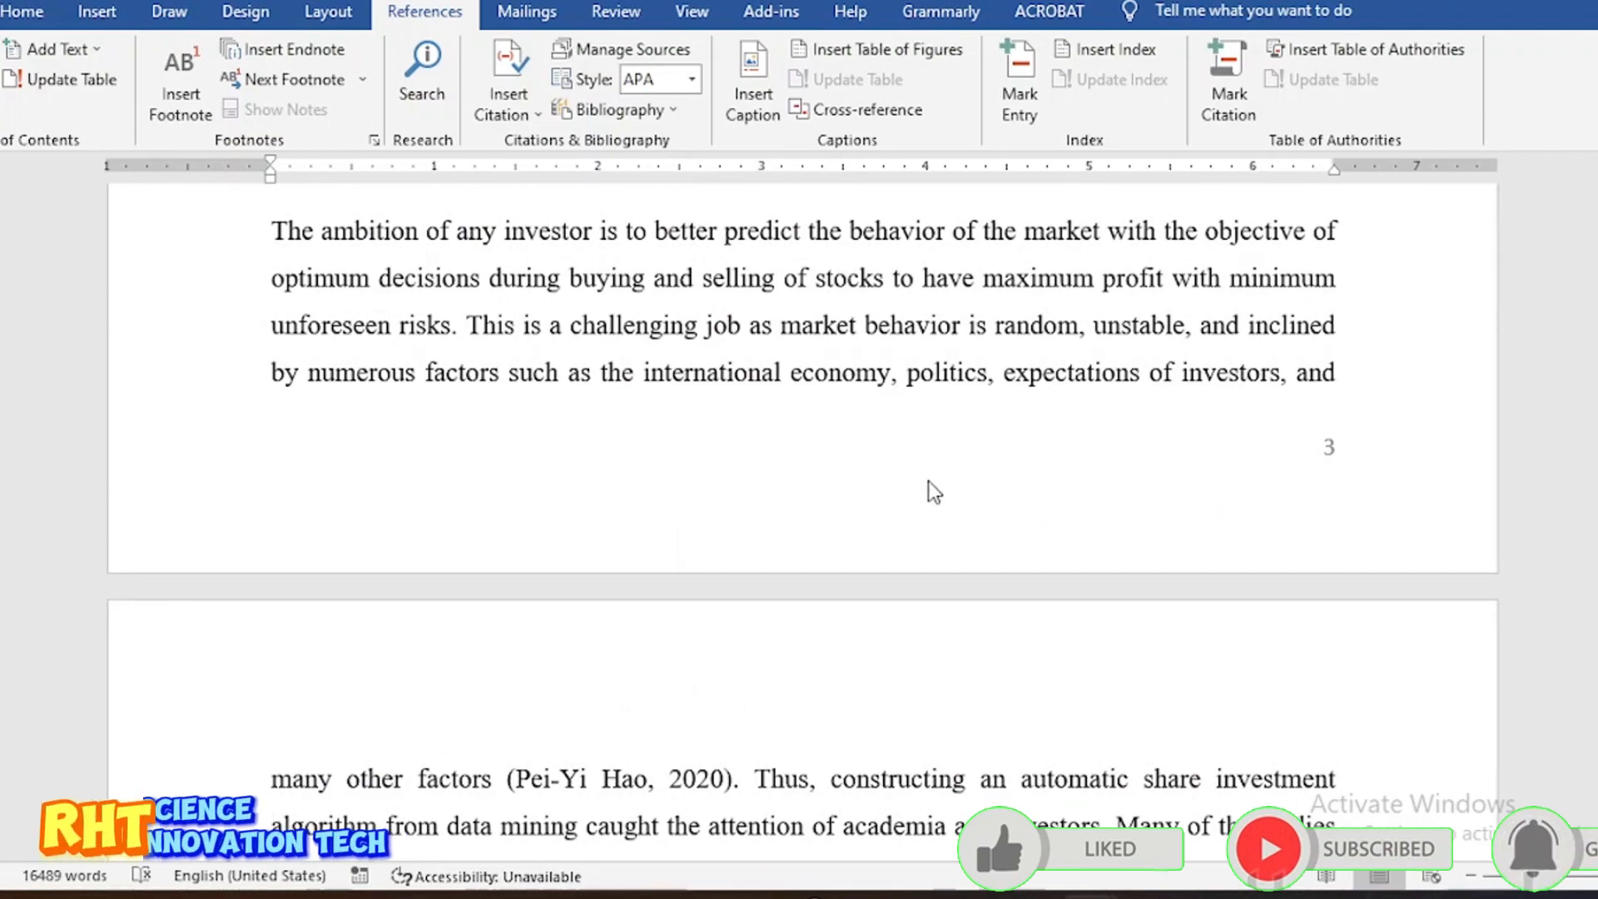
scroll(927, 481, "down", 15)
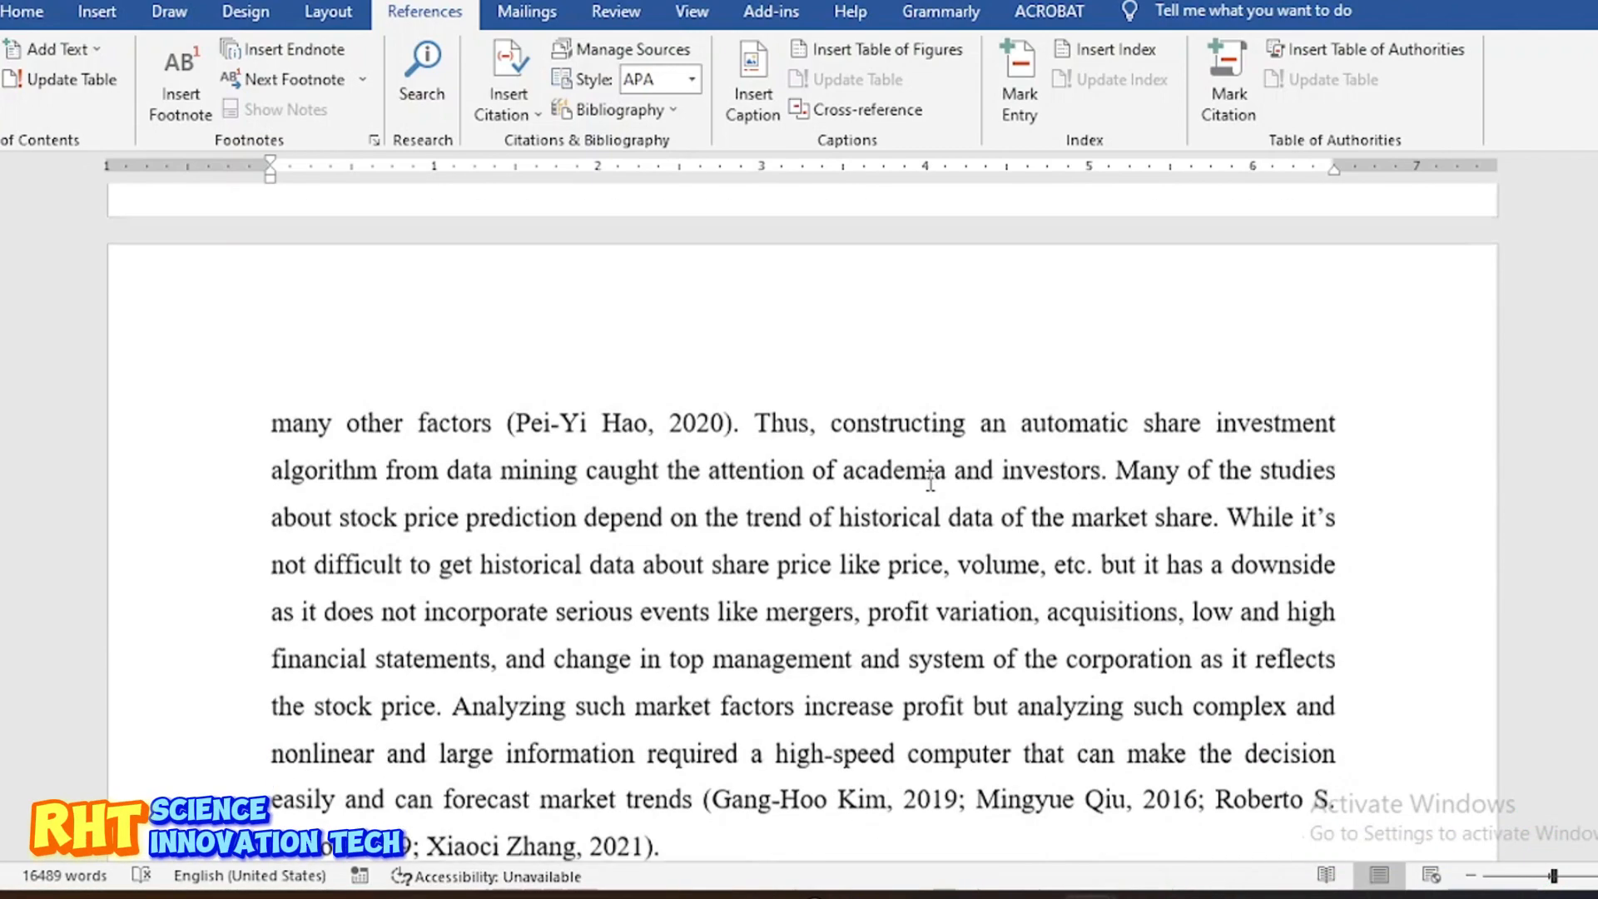
scroll(930, 481, "down", 10)
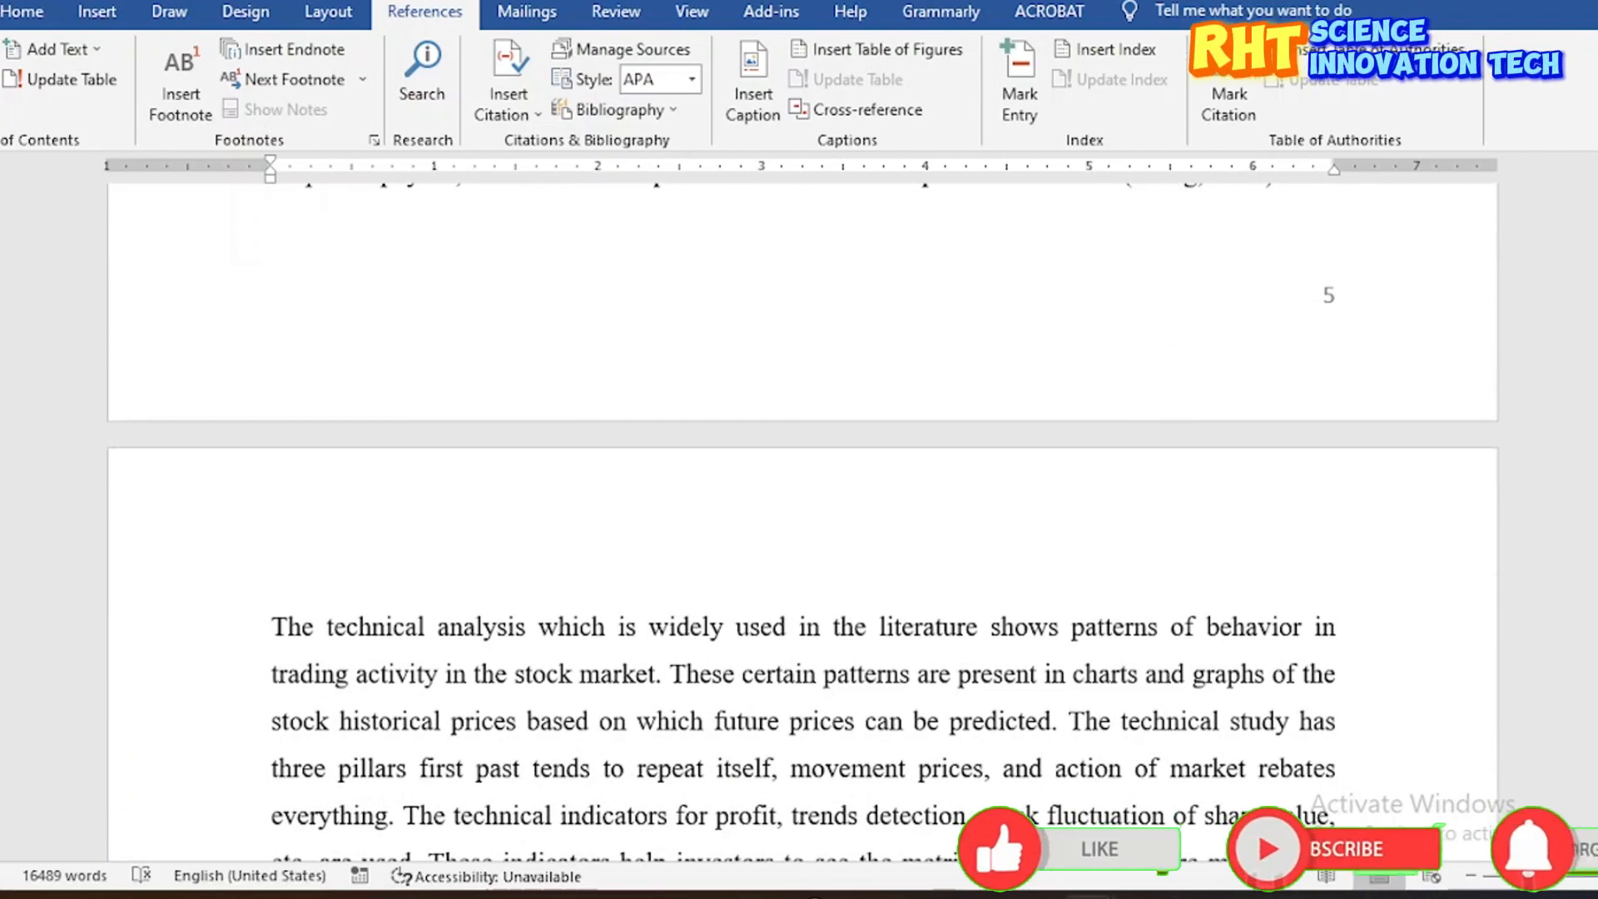
left_click_drag(1596, 317, 1596, 499)
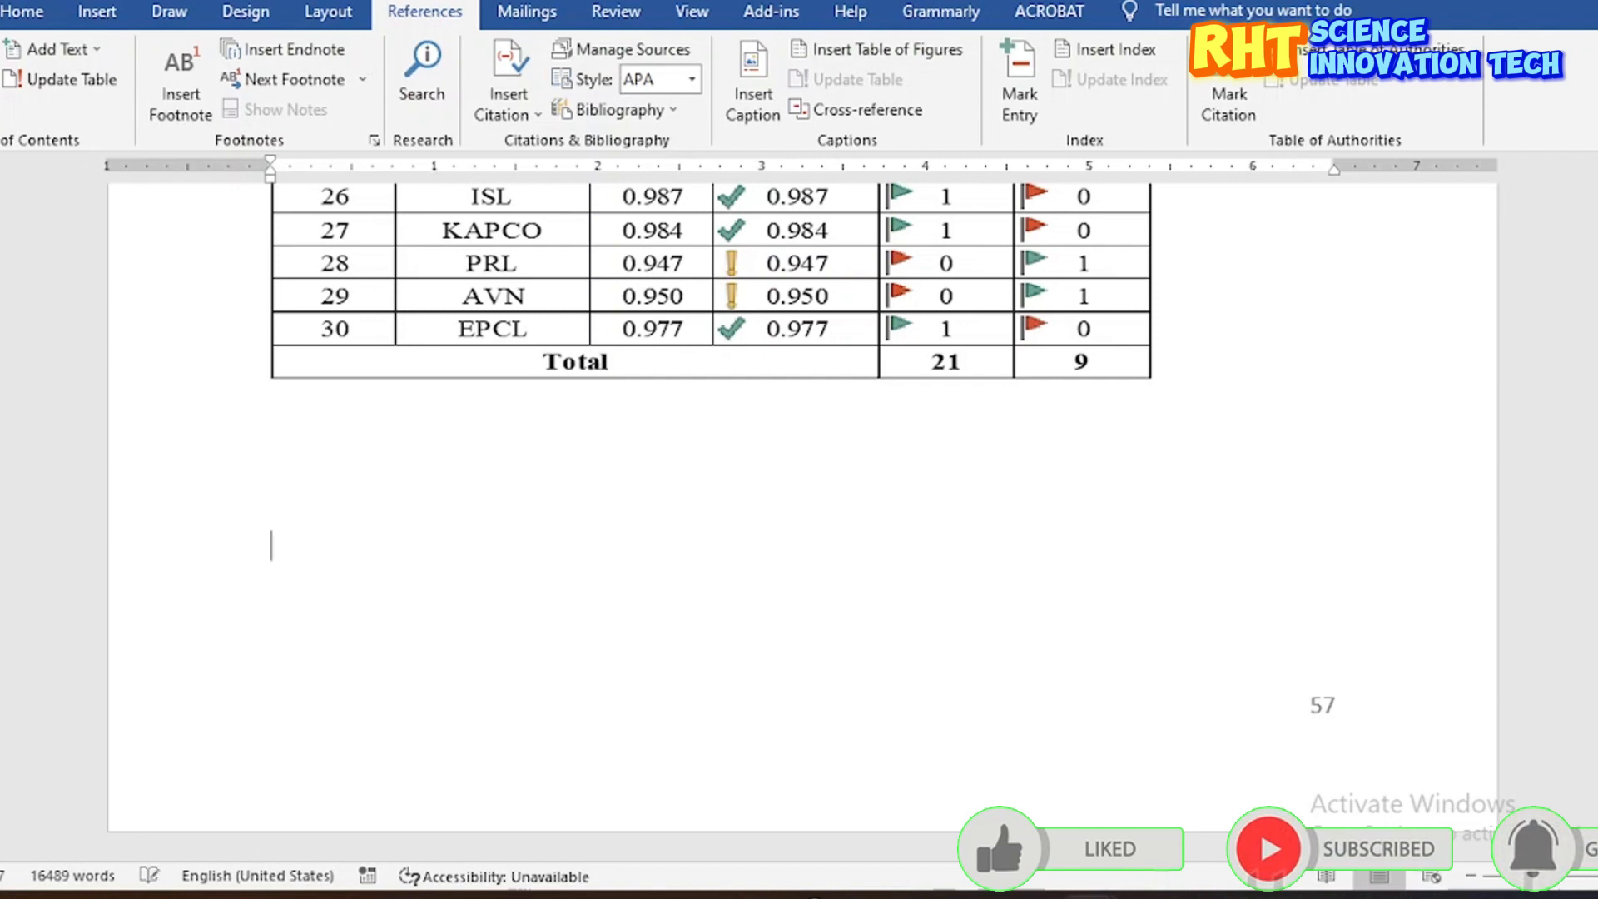
scroll(802, 499, "down", 3)
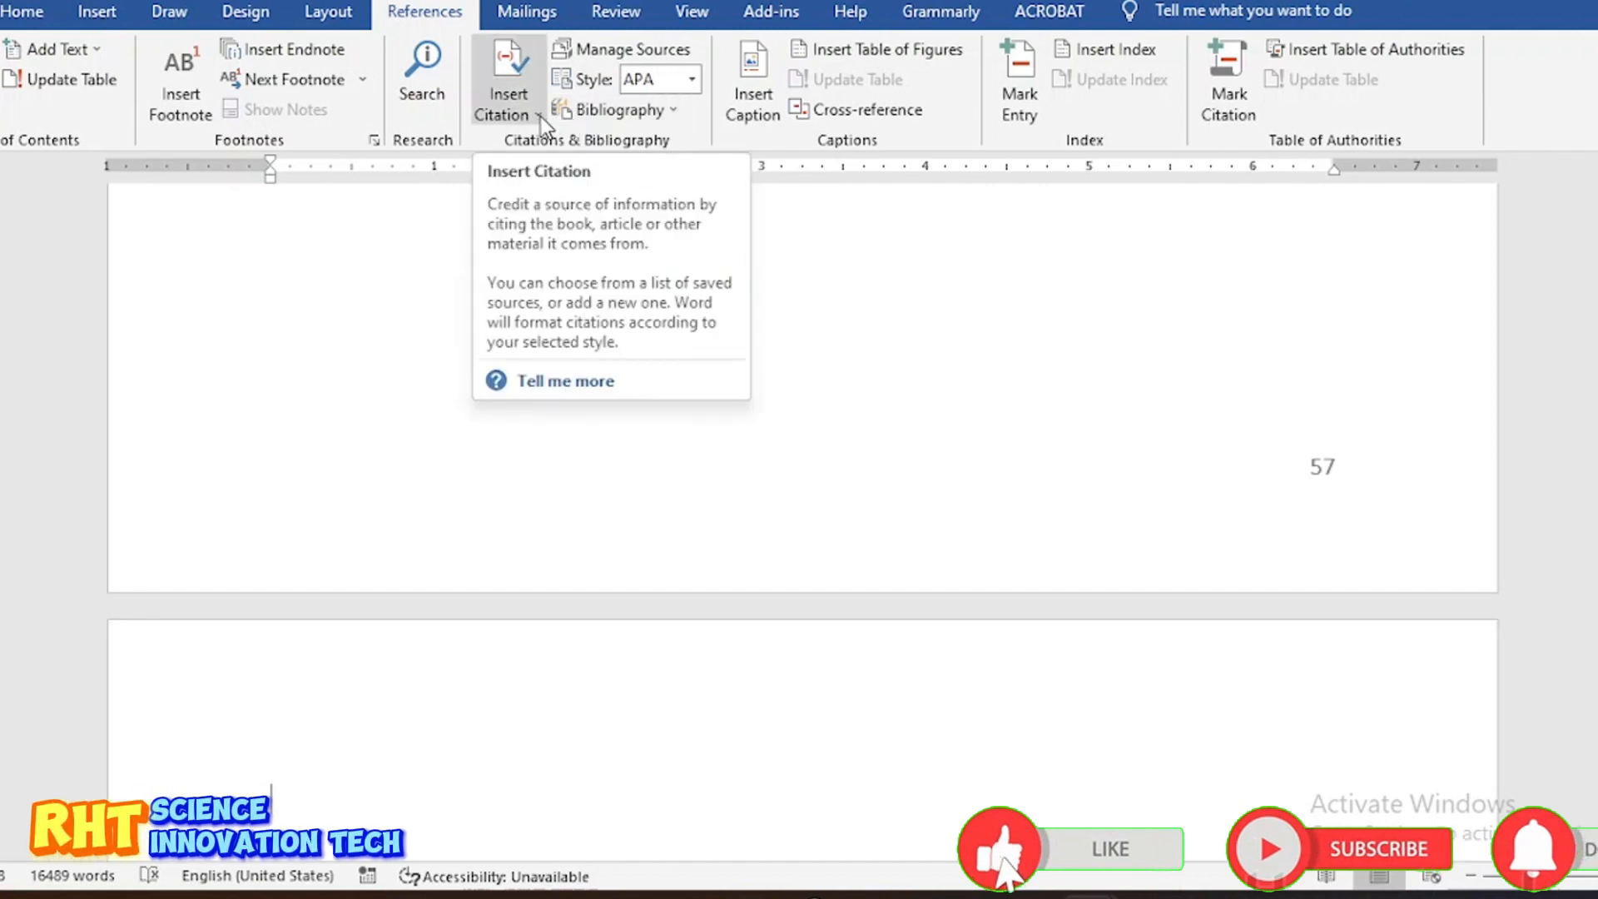
left_click(671, 110)
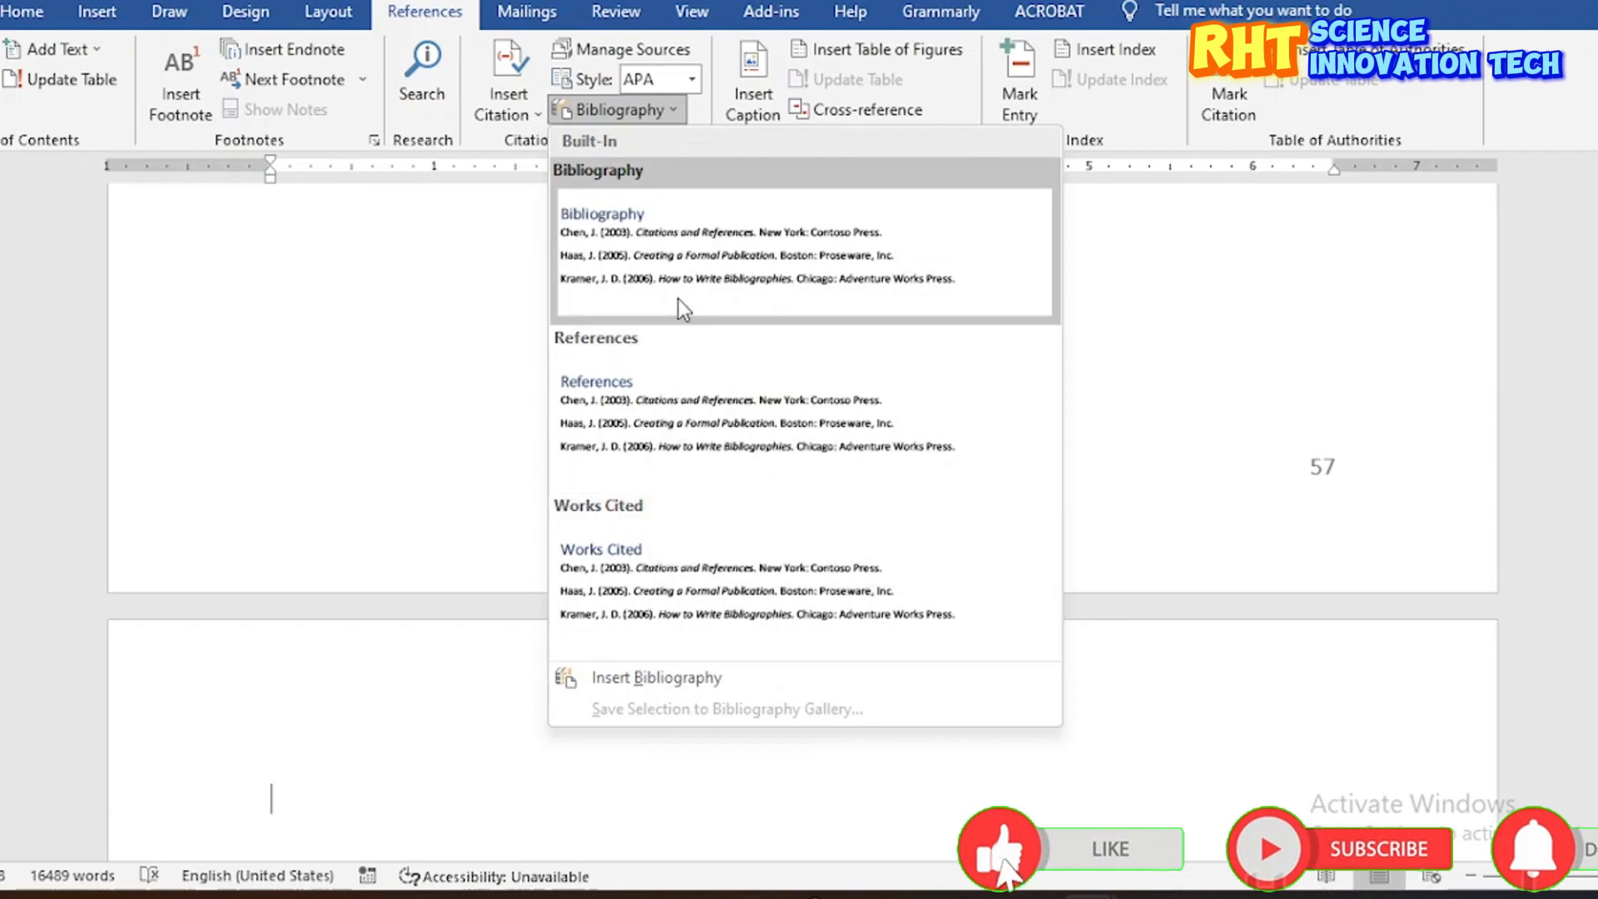
left_click(679, 421)
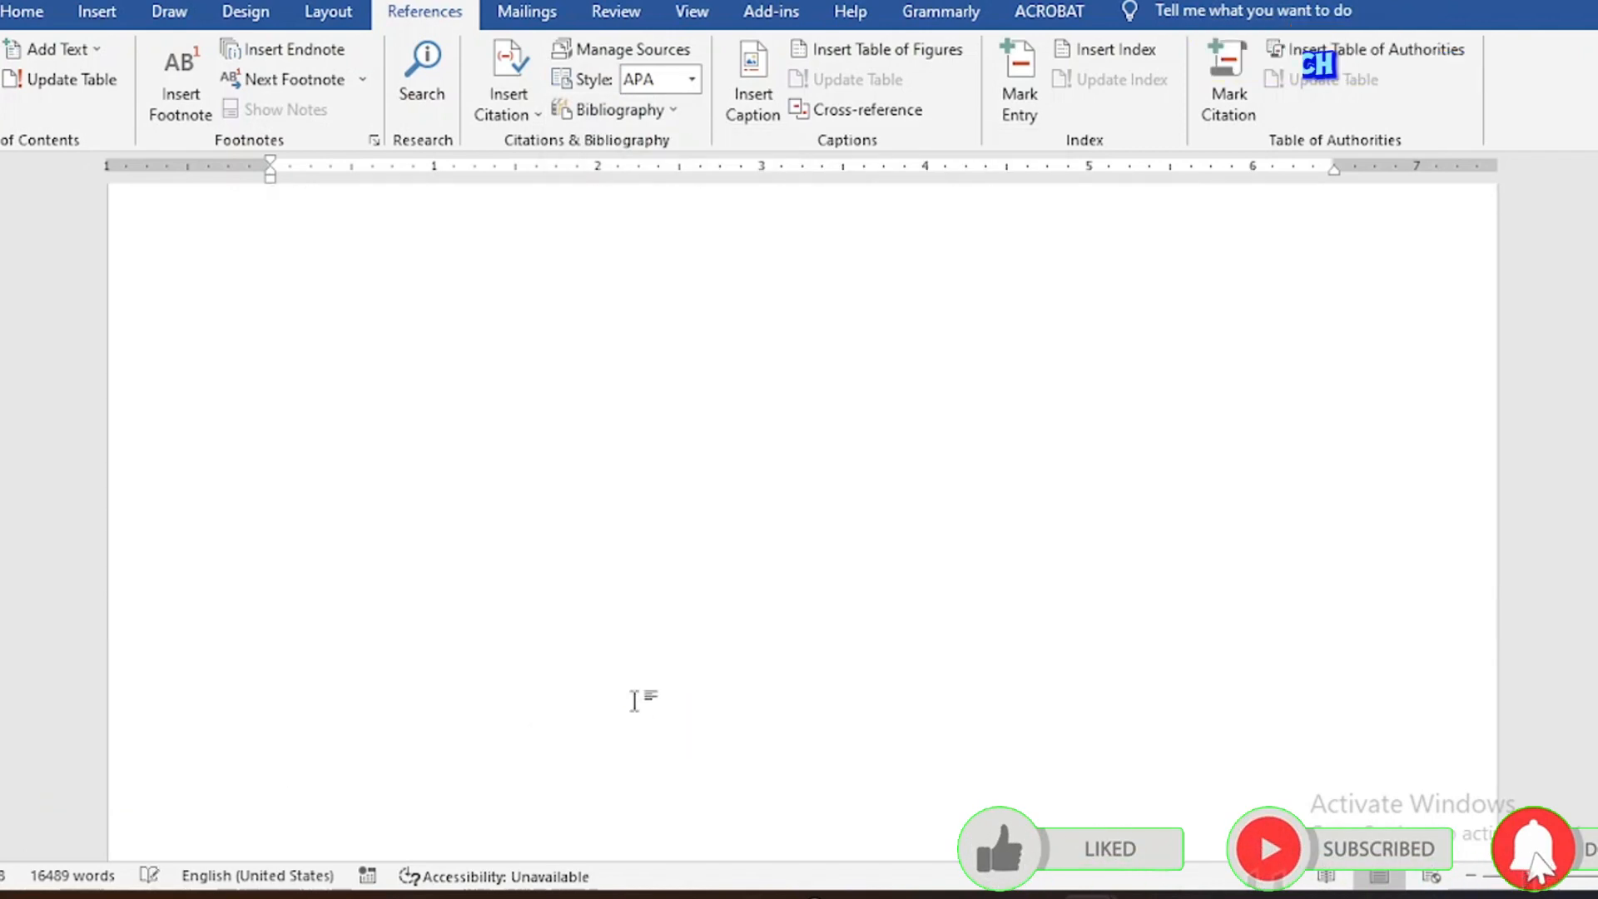
Step: Review the generated reference list from its last entry to its heading, including the "Predicting Stock Price Falls Using News Data: Evidence" entry
scroll(809, 472, "up", 20)
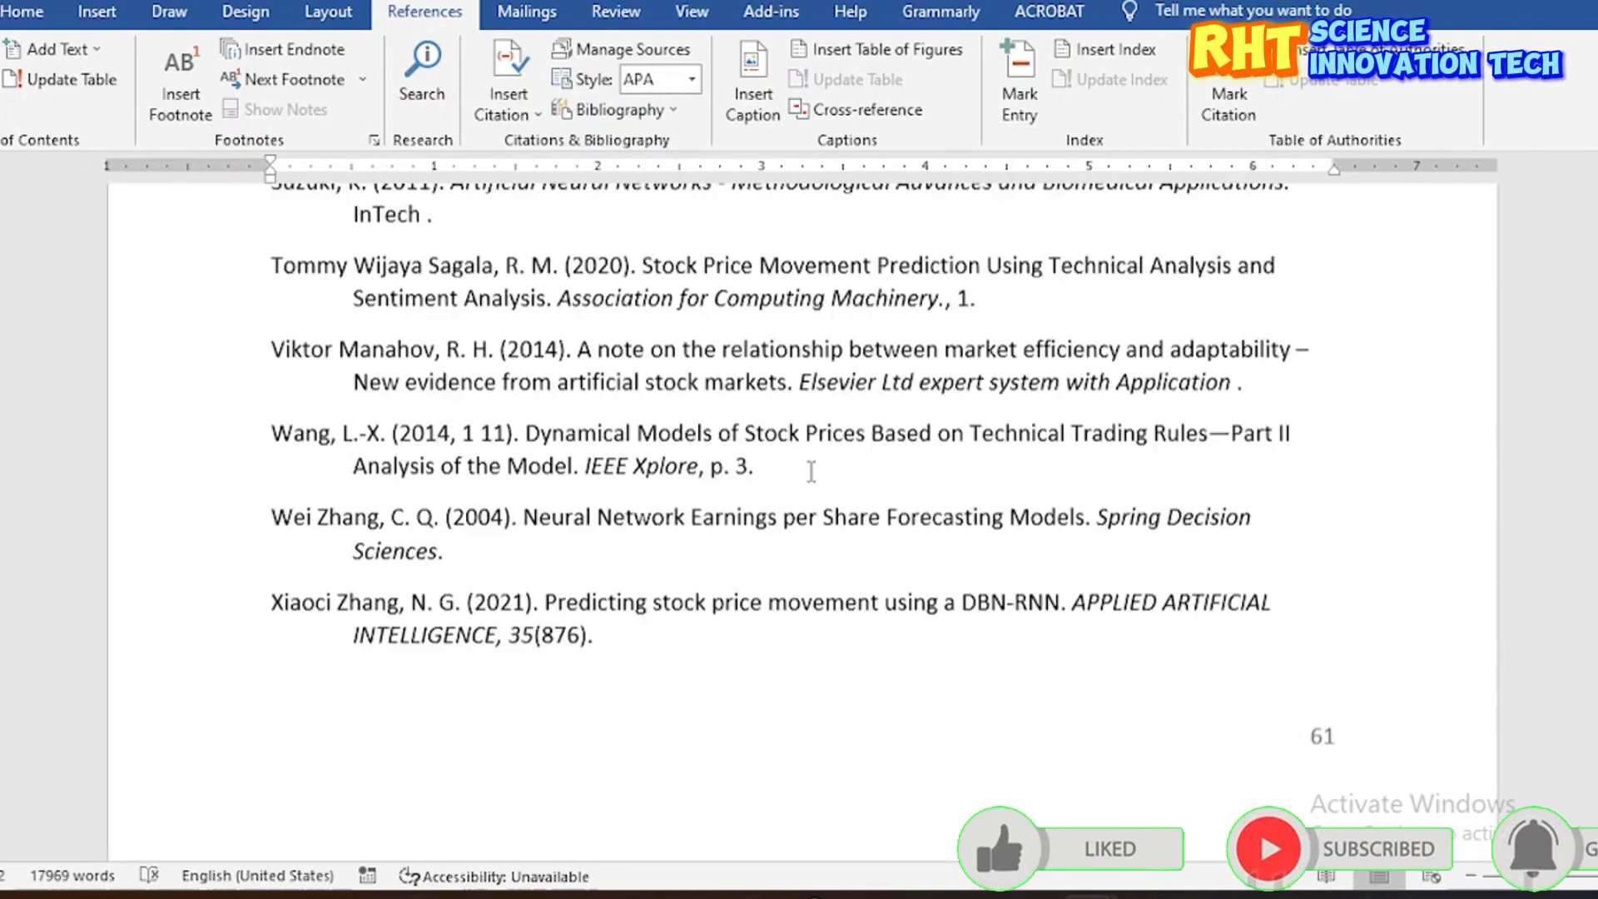
scroll(812, 472, "up", 20)
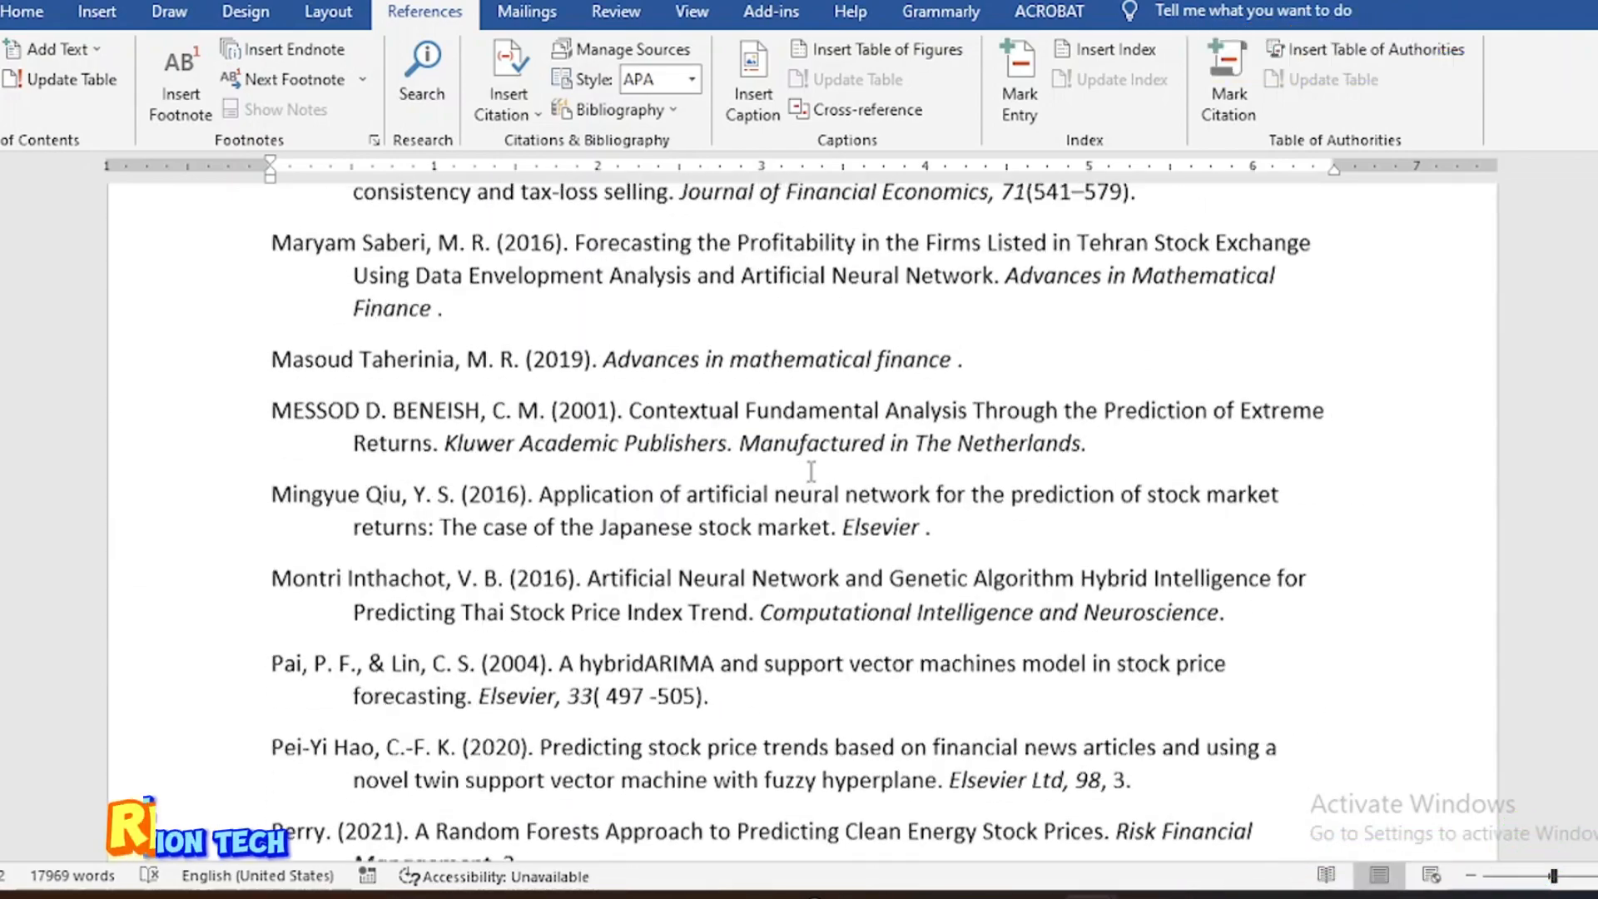
scroll(811, 470, "up", 20)
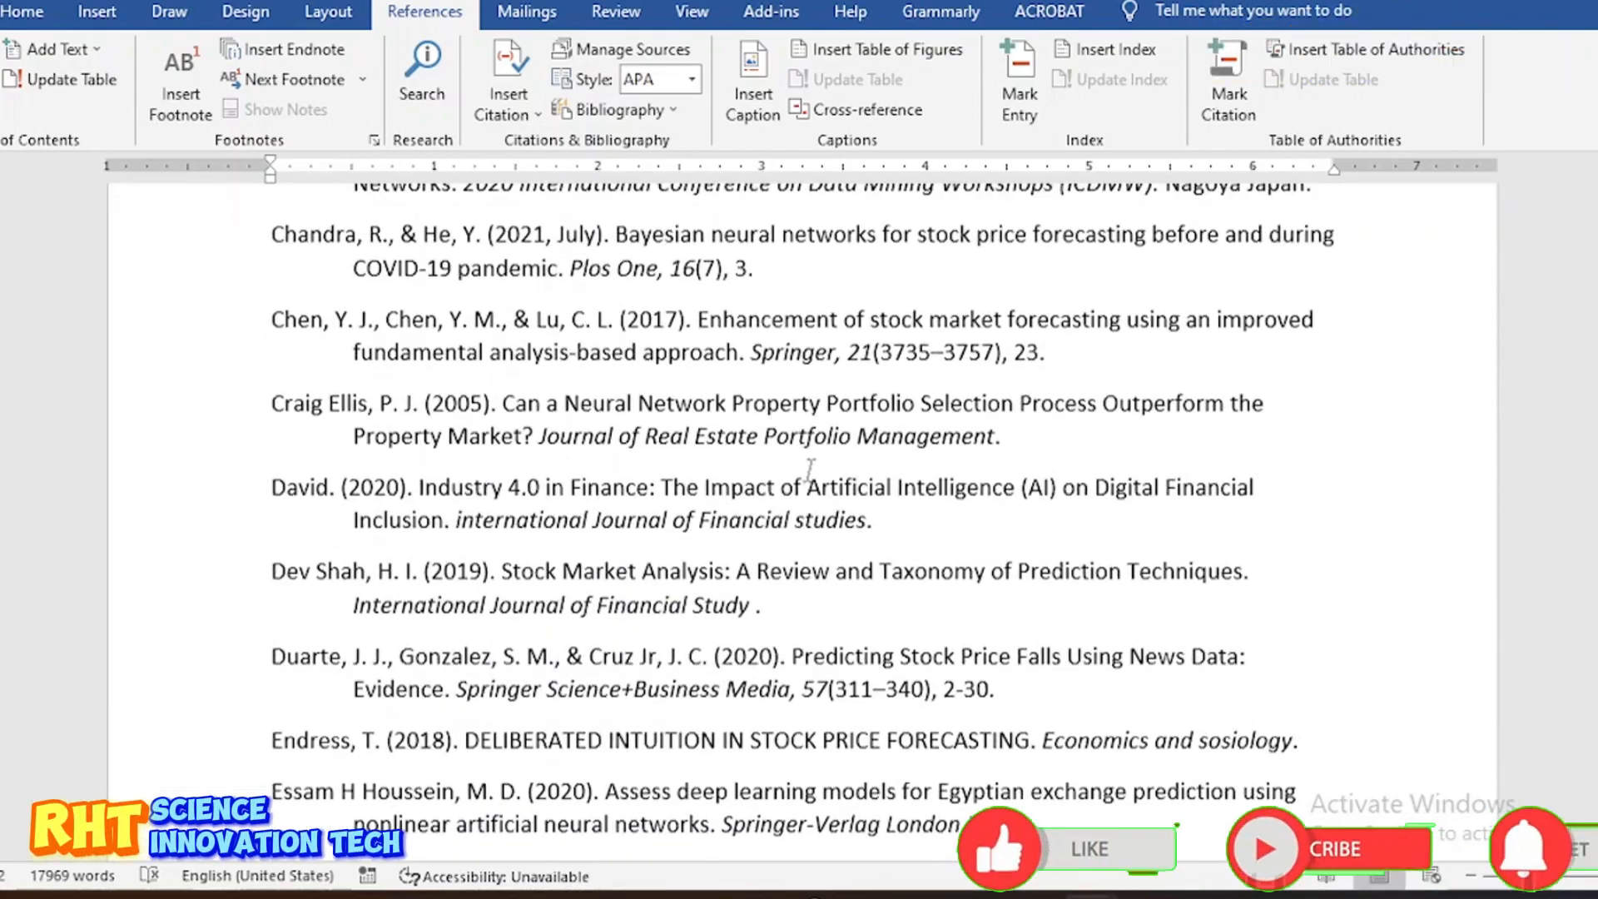
scroll(809, 472, "down", 6)
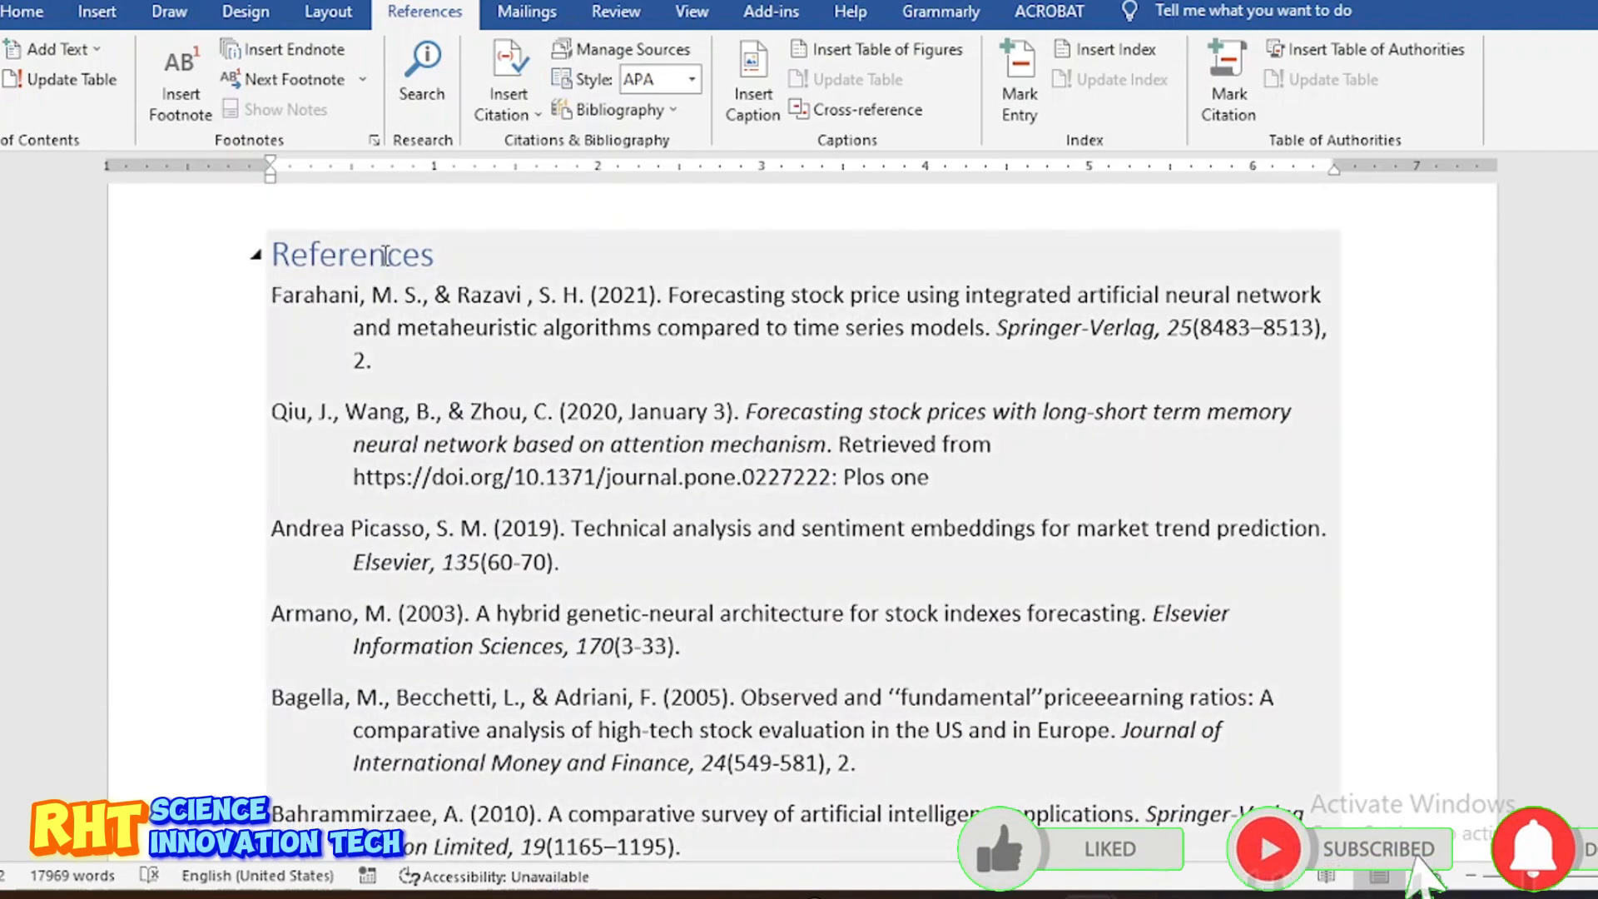
left_click(387, 254)
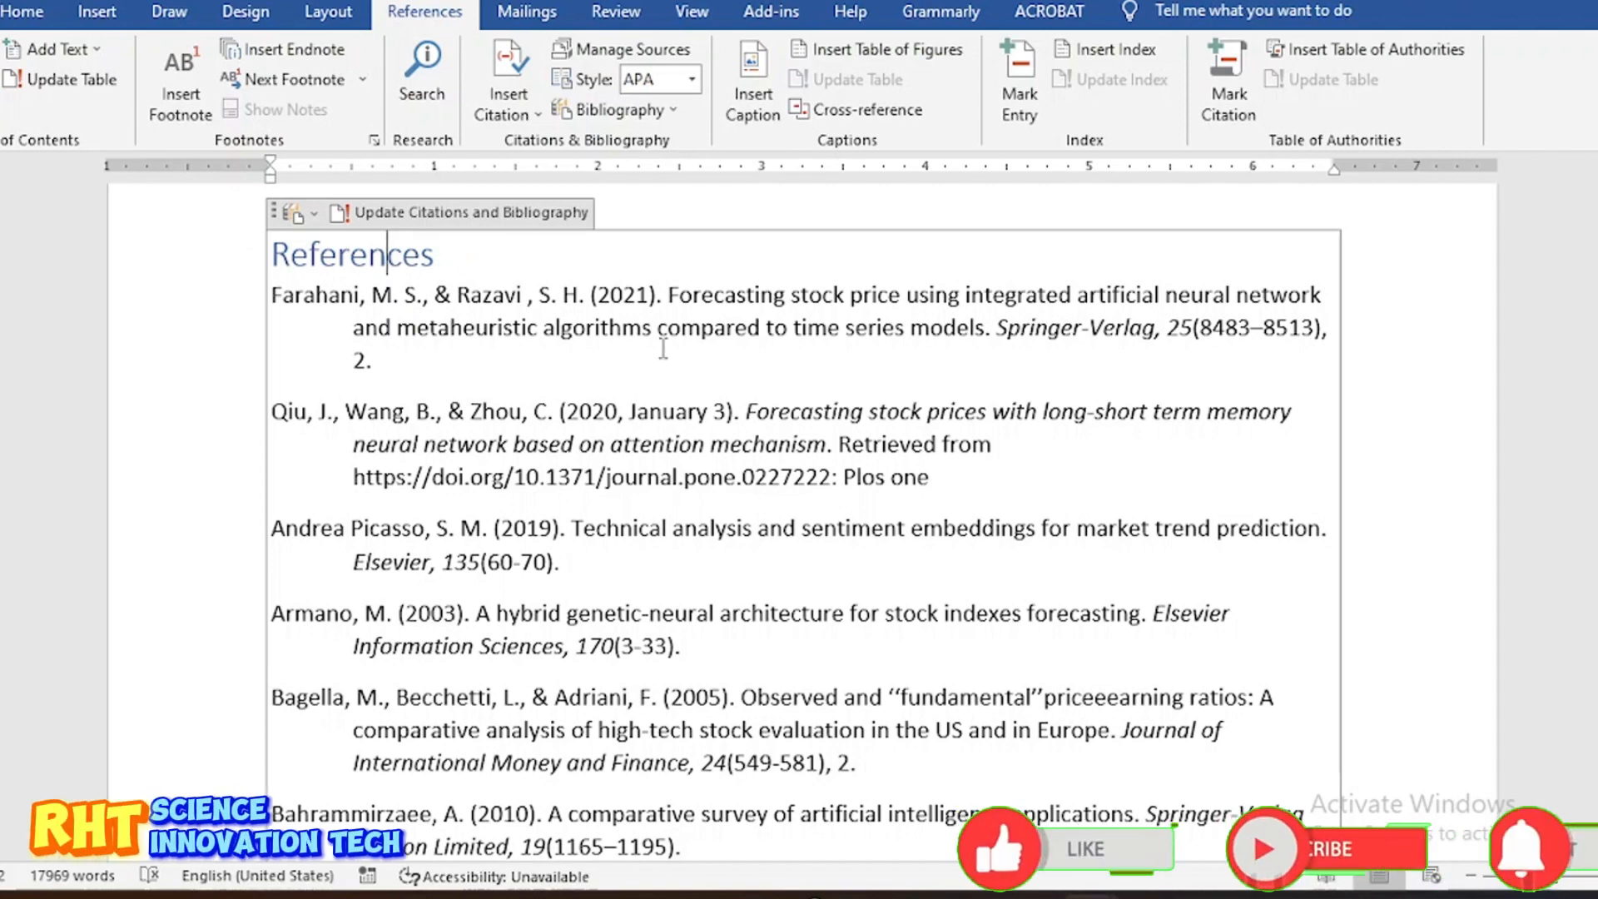
scroll(663, 348, "down", 3)
scroll(663, 348, "up", 8)
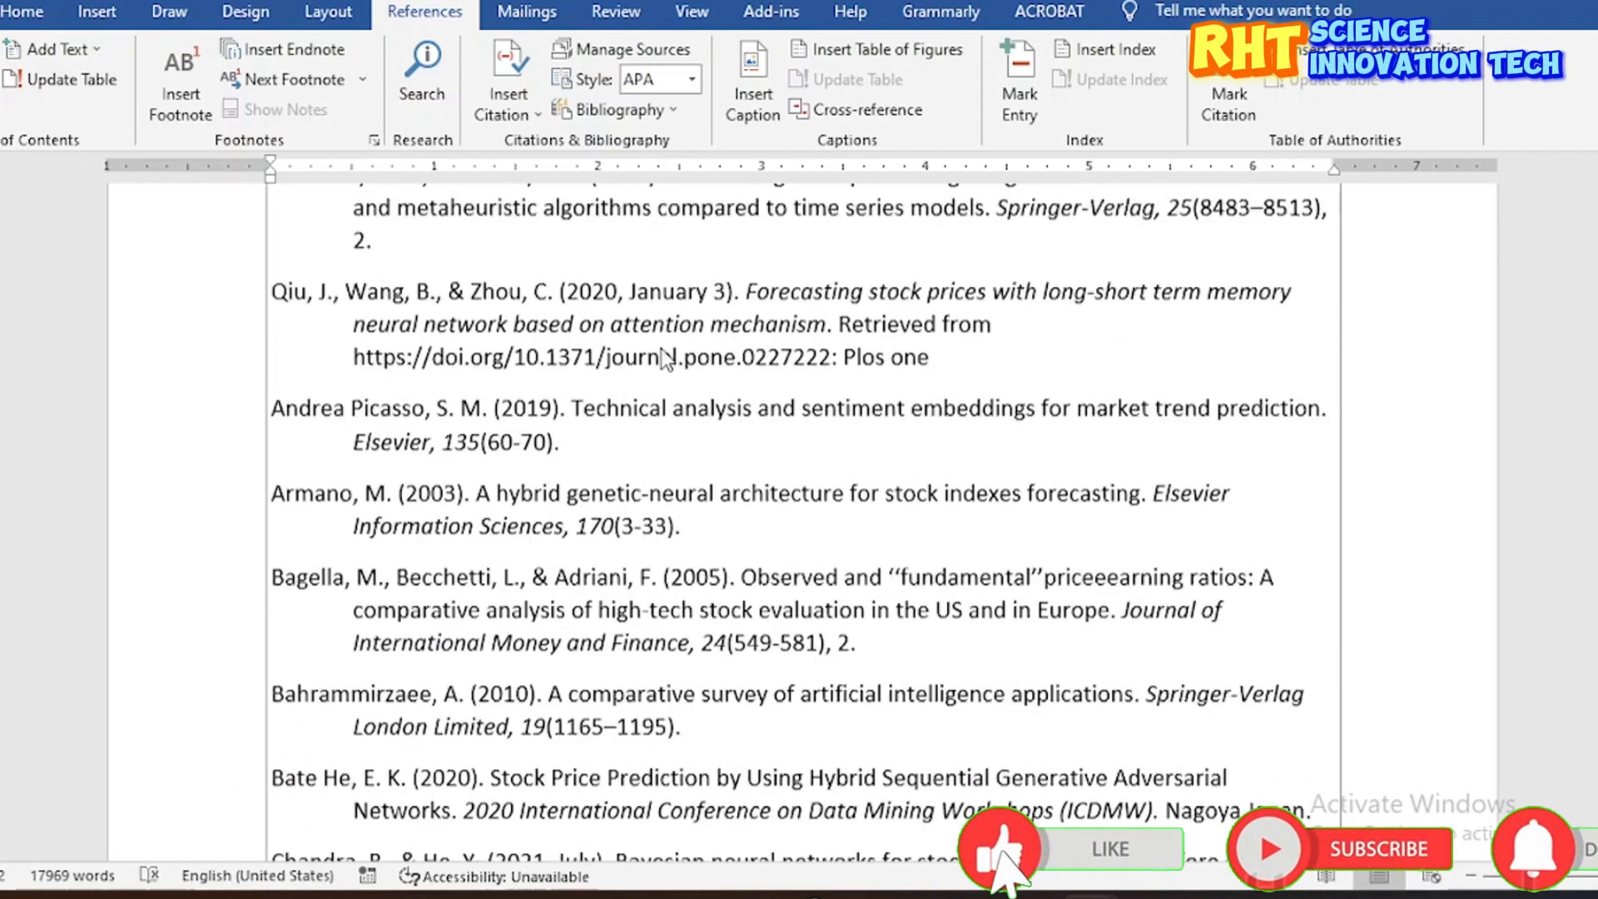
scroll(664, 348, "up", 1)
scroll(663, 348, "down", 6)
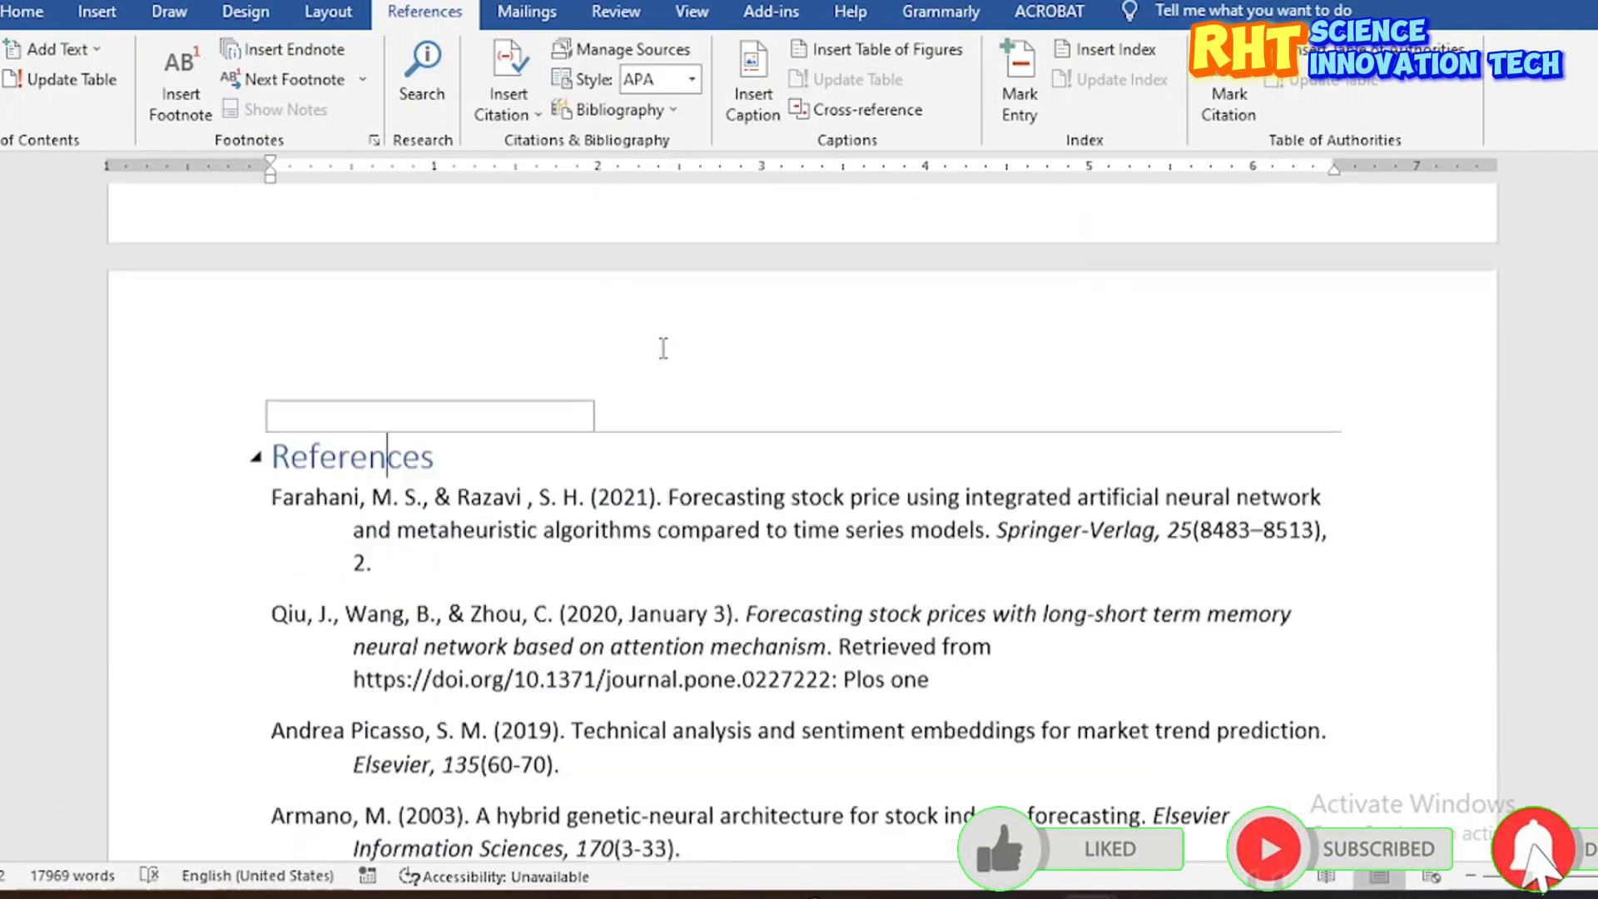
scroll(663, 348, "up", 10)
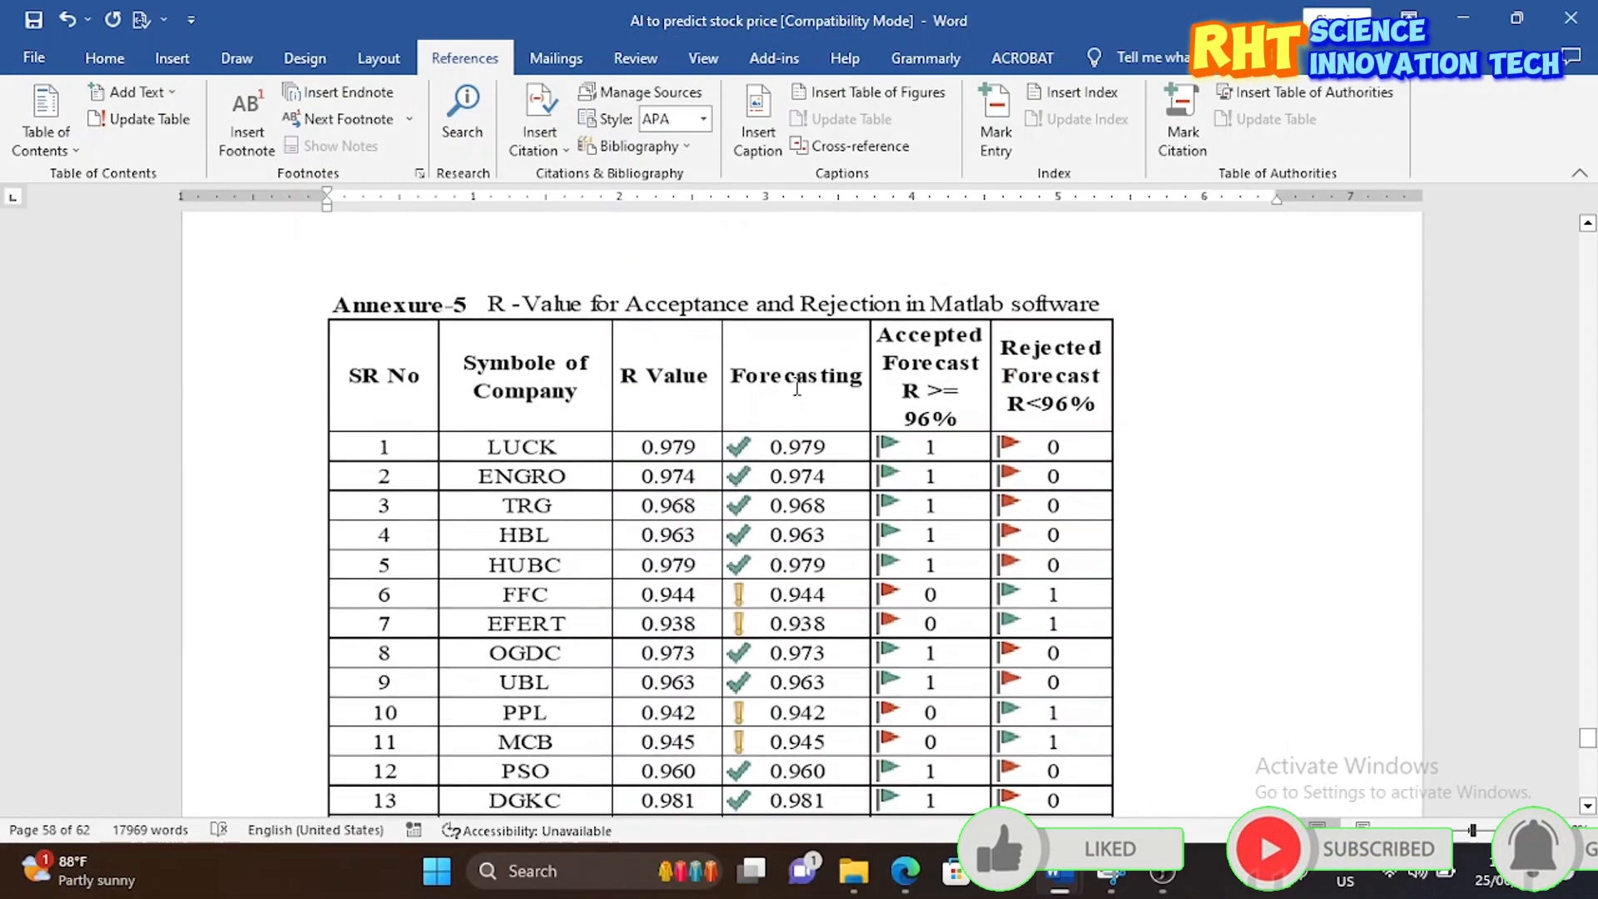
scroll(797, 375, "down", 5)
scroll(796, 385, "down", 12)
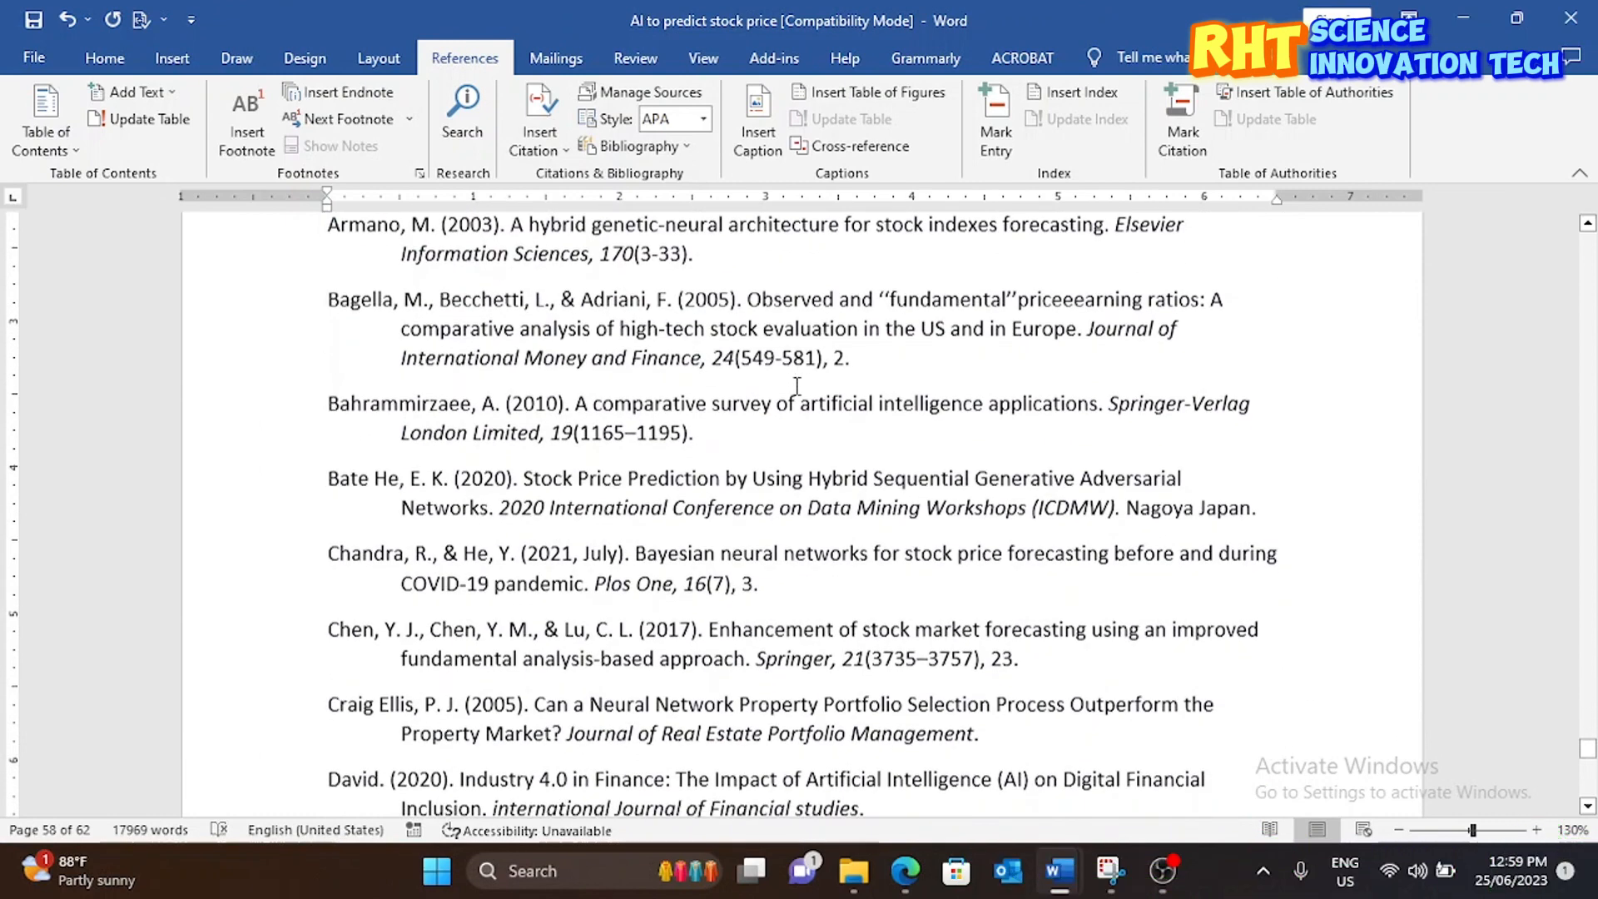
mouse_move(1169, 885)
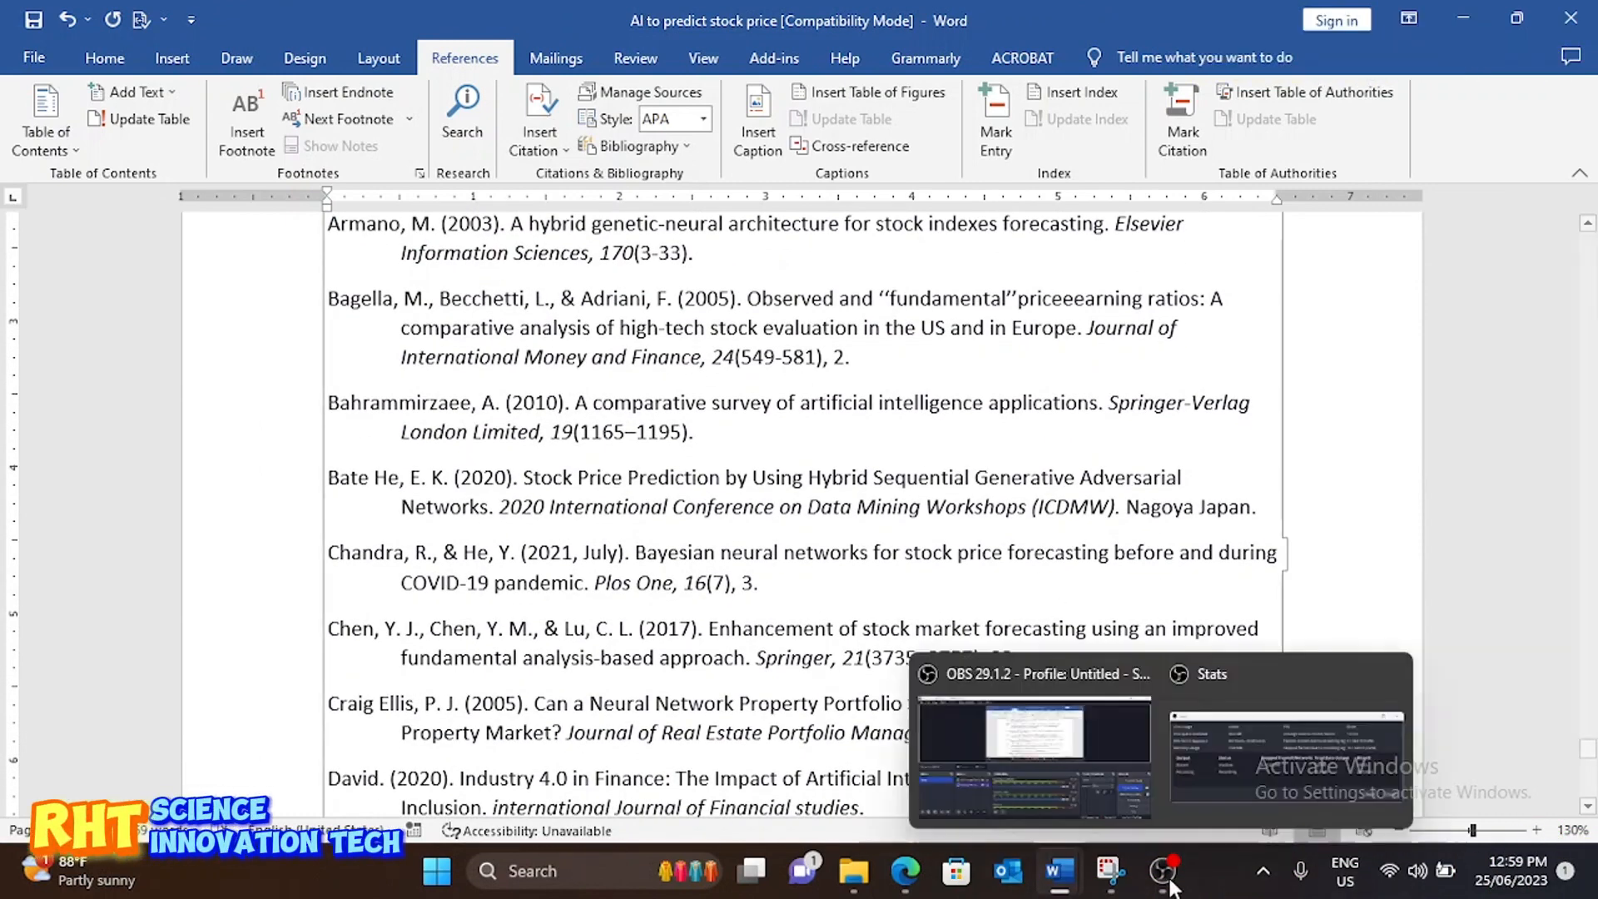